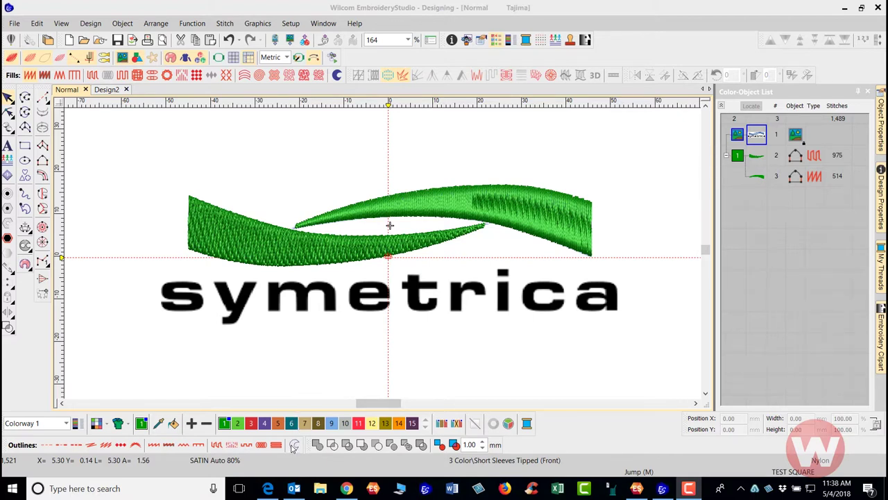
Draw a vector rectangle about 123 mm wide and 11 mm high below the symetrica lettering.
{"action": "left_click", "coordinate": [294, 446]}
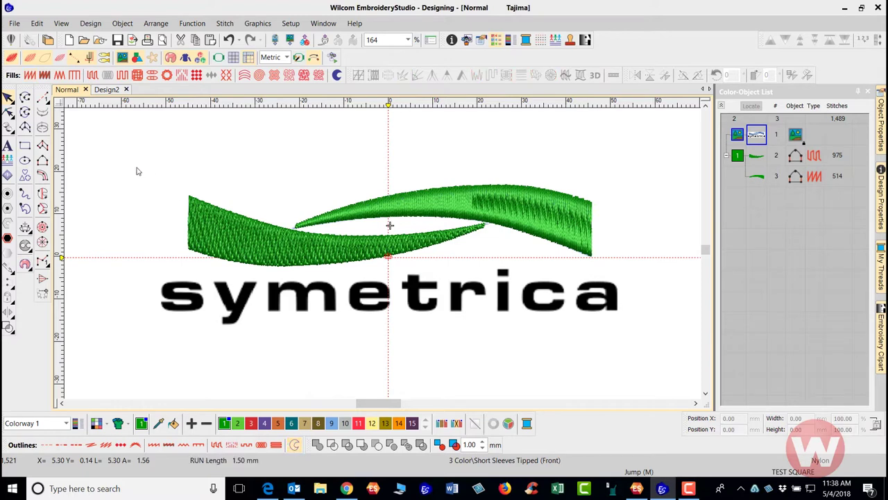
{"action": "left_click", "coordinate": [43, 146]}
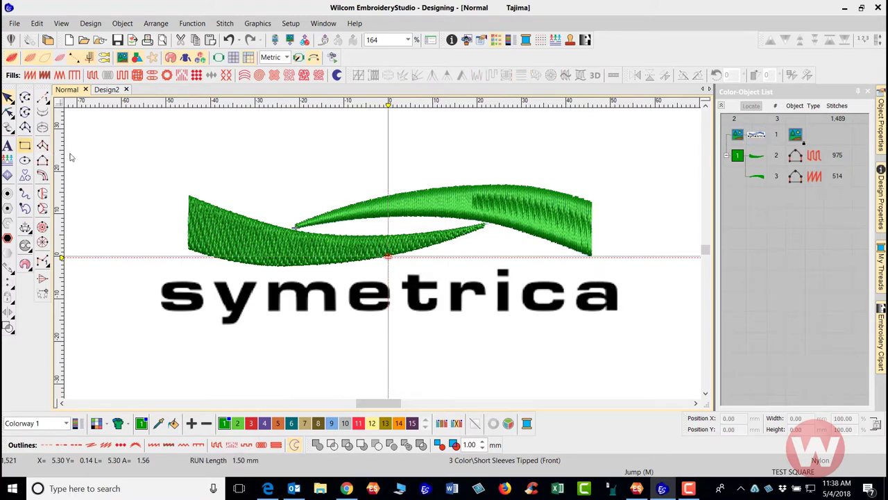
{"action": "left_click", "coordinate": [109, 324]}
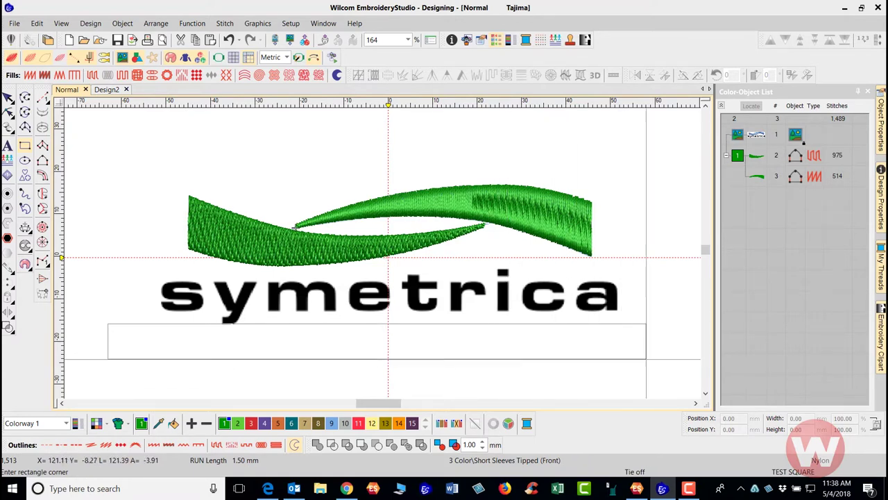
{"action": "left_click", "coordinate": [652, 368]}
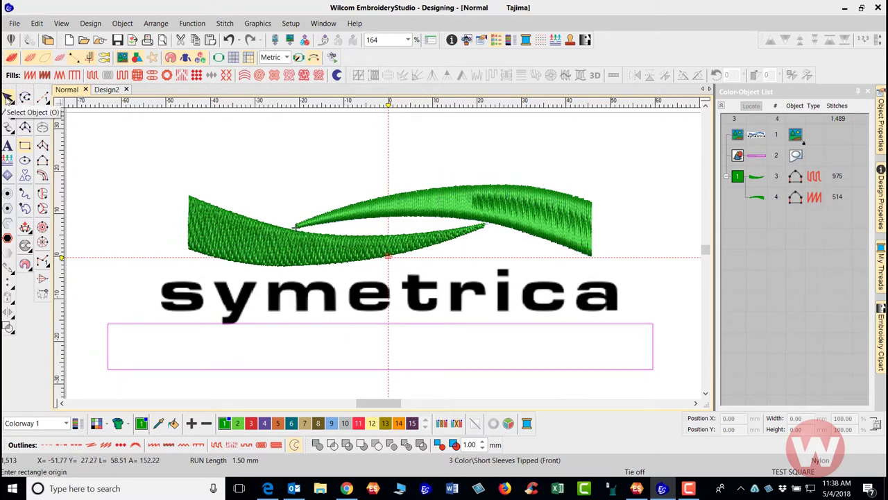
Set the height of the new rectangle to 4.5 mm, keeping its proportions.
{"action": "left_click", "coordinate": [7, 98]}
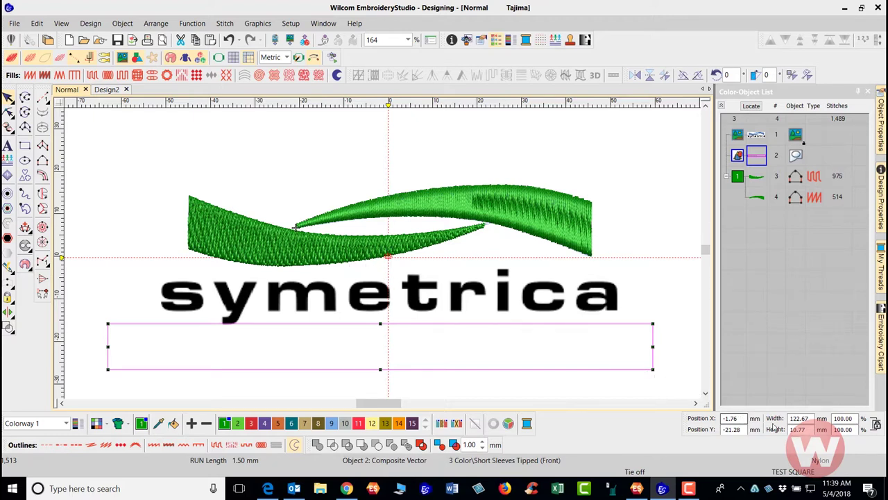
{"action": "double_click", "coordinate": [807, 429]}
{"action": "type", "text": "4.5"}
{"action": "key", "text": "Return"}
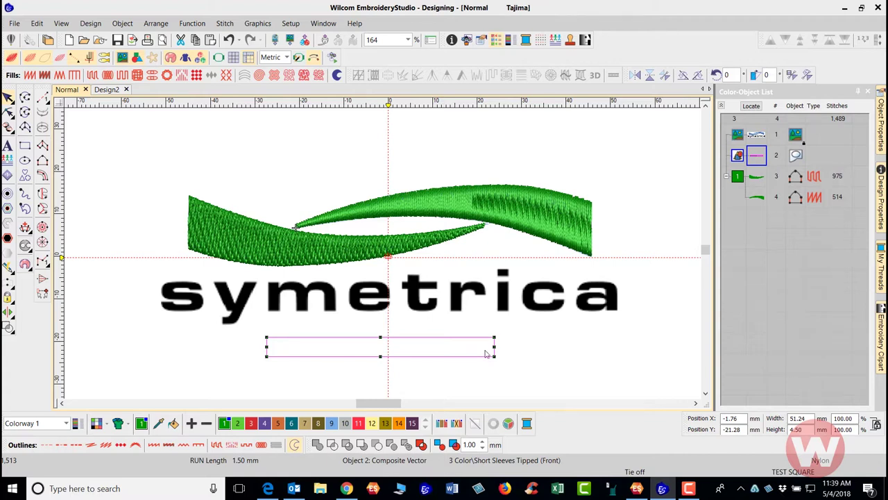
Widen the rectangle to about 115 mm and fit it over the lowercase letters with a height of about 6.7 mm.
{"action": "left_click_drag", "start_coordinate": [494, 347], "coordinate": [635, 346]}
{"action": "left_click_drag", "start_coordinate": [430, 346], "coordinate": [430, 303]}
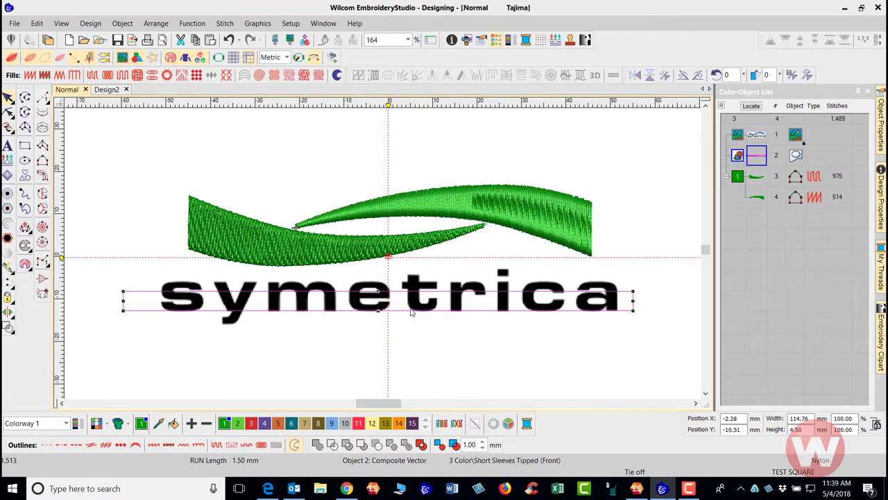
{"action": "scroll", "coordinate": [401, 312], "scroll_direction": "up", "scroll_amount": 2}
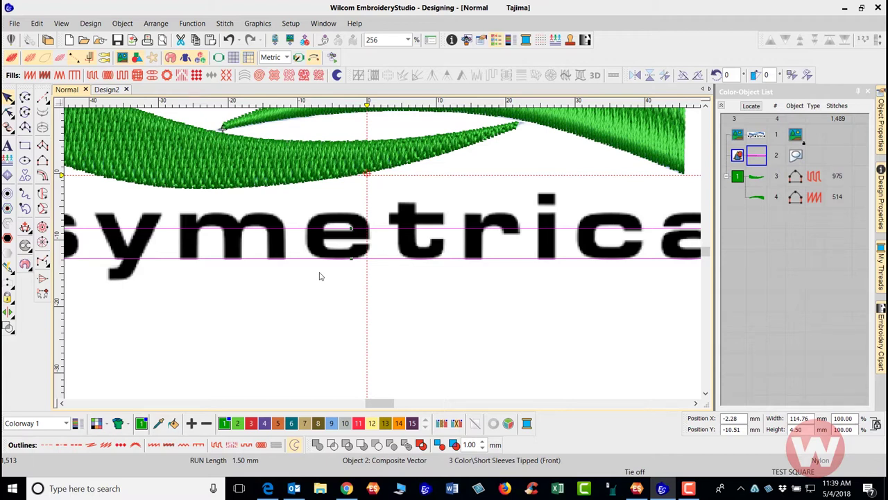
{"action": "left_click_drag", "start_coordinate": [353, 230], "coordinate": [351, 212]}
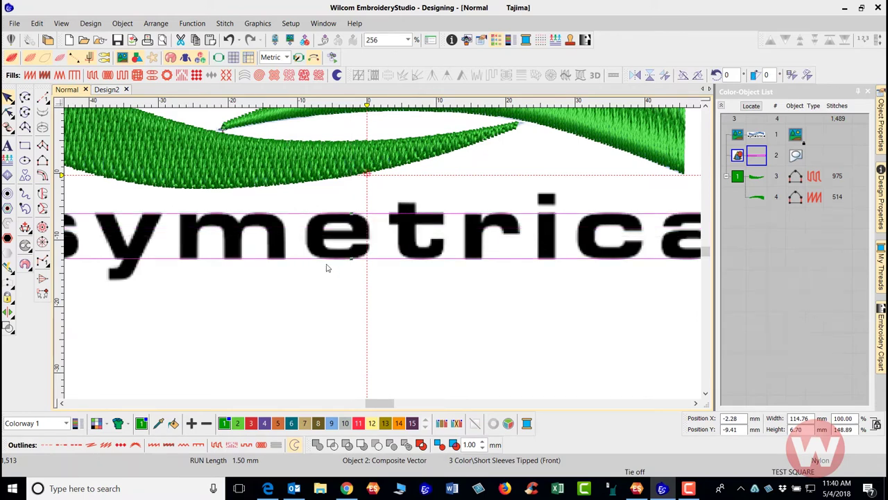
{"action": "scroll", "coordinate": [384, 257], "scroll_direction": "up", "scroll_amount": 2}
{"action": "scroll", "coordinate": [384, 257], "scroll_direction": "up", "scroll_amount": 1}
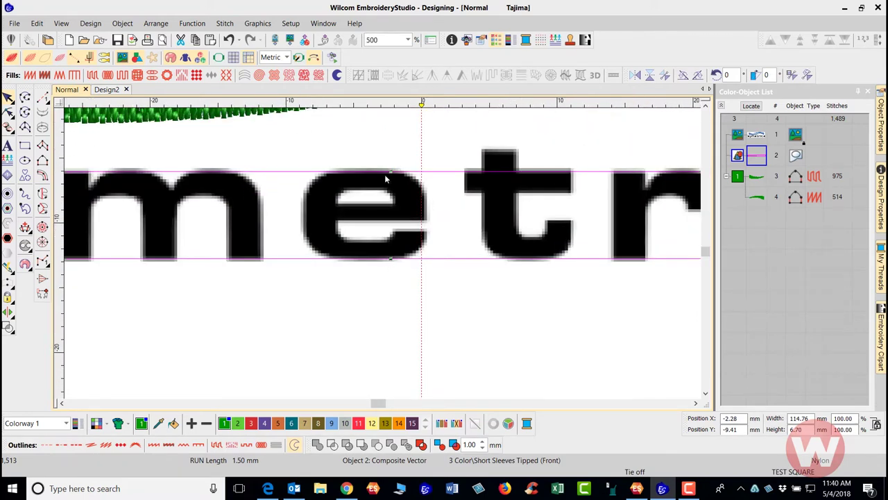
{"action": "scroll", "coordinate": [389, 319], "scroll_direction": "down", "scroll_amount": 4}
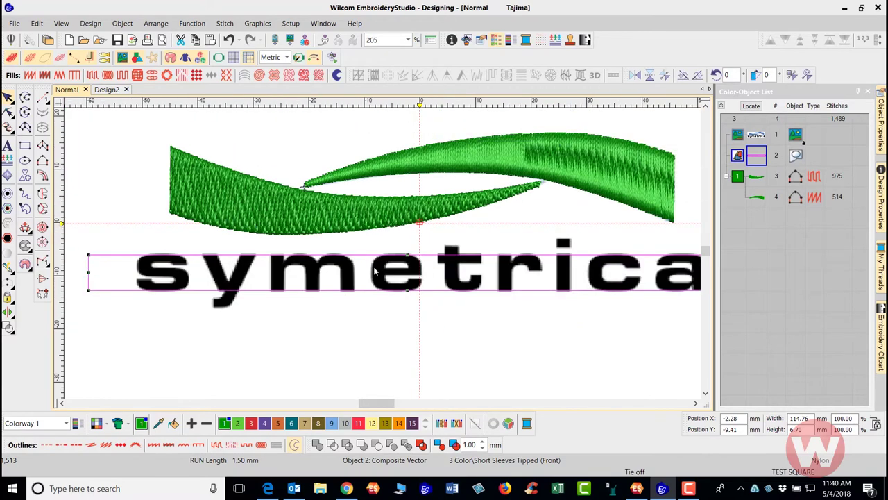
{"action": "left_click", "coordinate": [433, 316]}
Duplicate the guide rectangle below the lettering, try resizing the copy to 1.2 mm wide, and undo that resize.
{"action": "scroll", "coordinate": [432, 313], "scroll_direction": "up", "scroll_amount": 2}
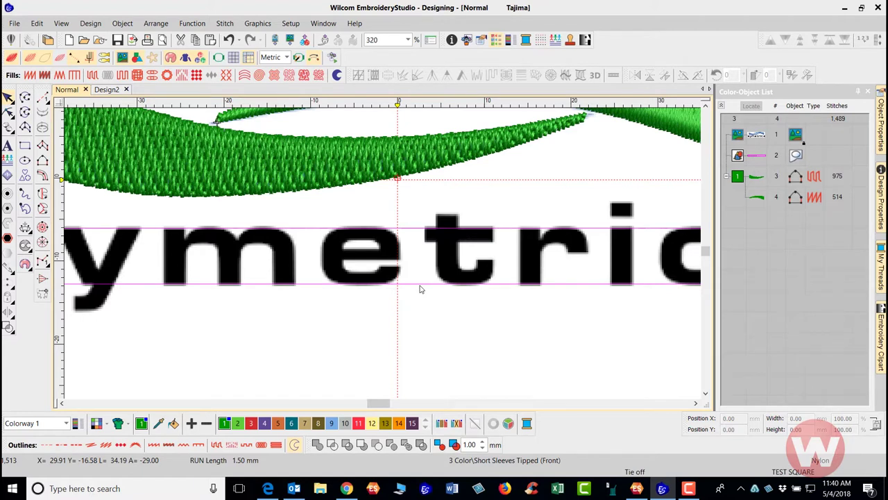
{"action": "left_click_drag", "start_coordinate": [420, 289], "coordinate": [407, 324]}
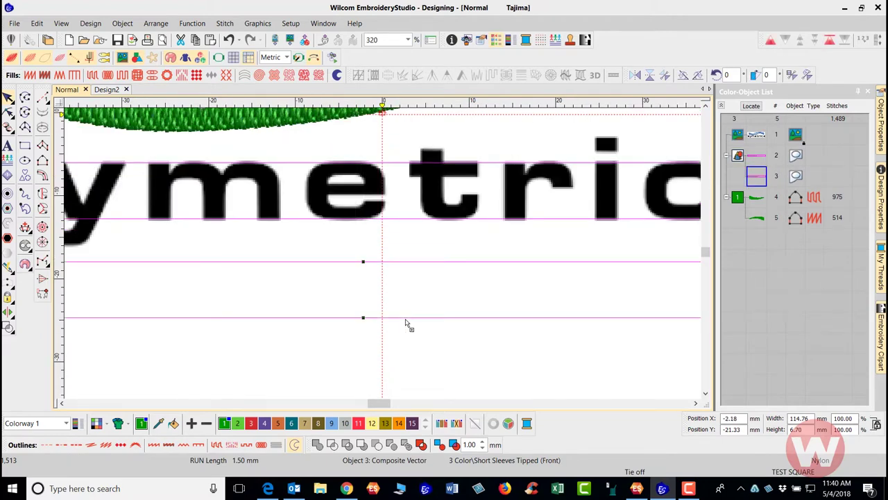
{"action": "left_click", "coordinate": [811, 417]}
{"action": "type", "text": "1.2"}
{"action": "key", "text": "Return"}
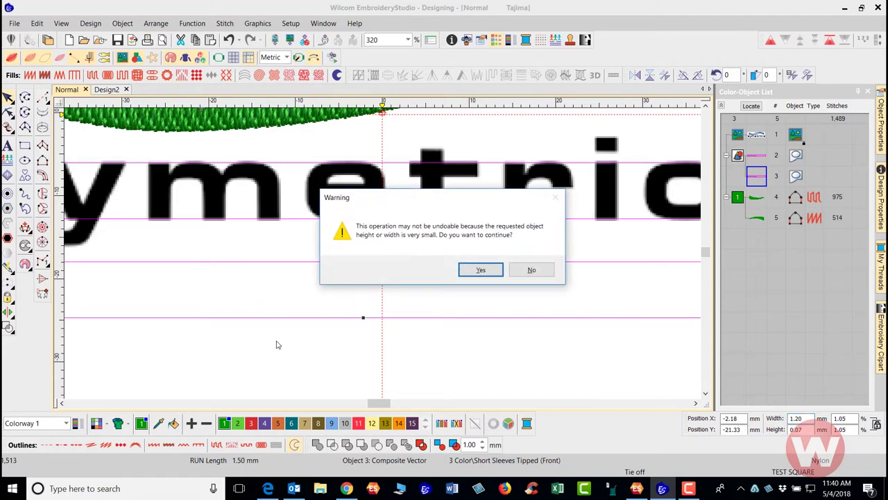
{"action": "left_click", "coordinate": [480, 271]}
{"action": "left_click", "coordinate": [229, 40]}
{"action": "left_click", "coordinate": [373, 262]}
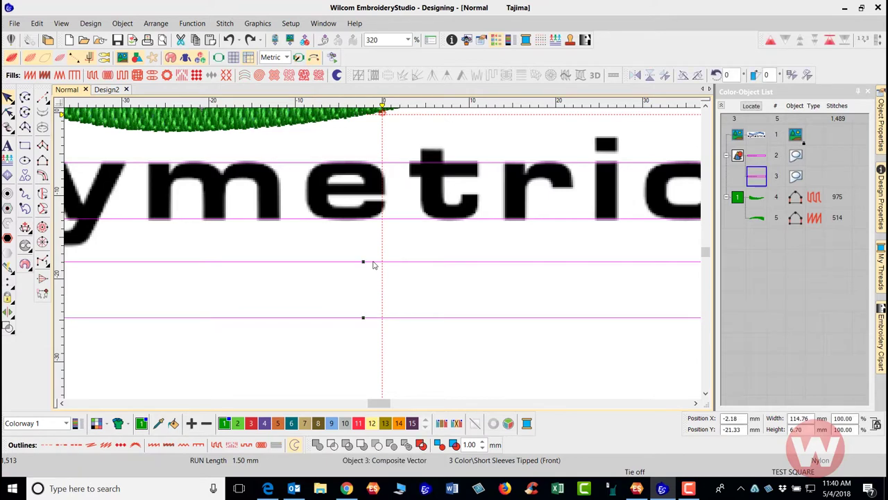
Resize the duplicate rectangle proportionally to 1.2 mm wide and move it slightly upward.
{"action": "left_click", "coordinate": [805, 429]}
{"action": "double_click", "coordinate": [808, 418]}
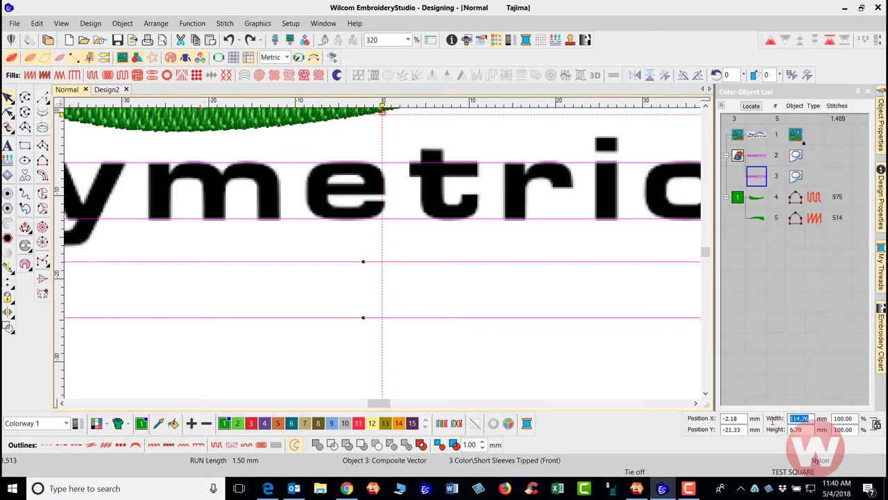
{"action": "type", "text": "1.2"}
{"action": "key", "text": "Return"}
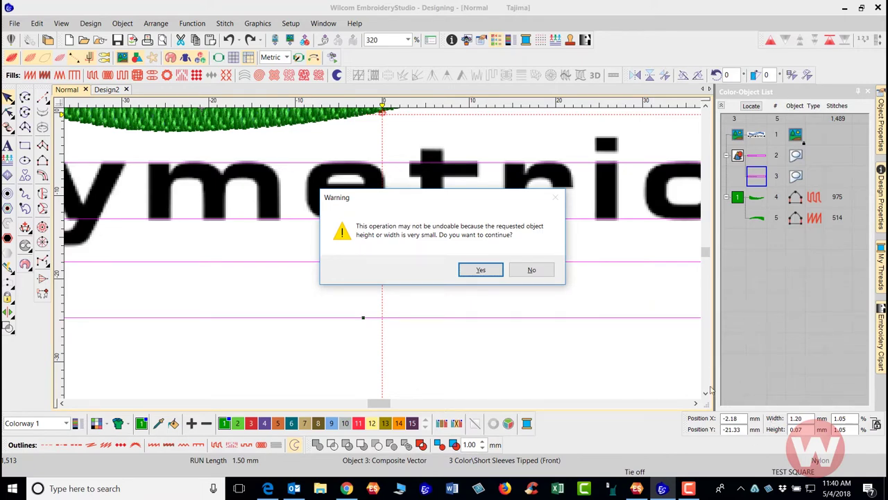
{"action": "left_click", "coordinate": [483, 271]}
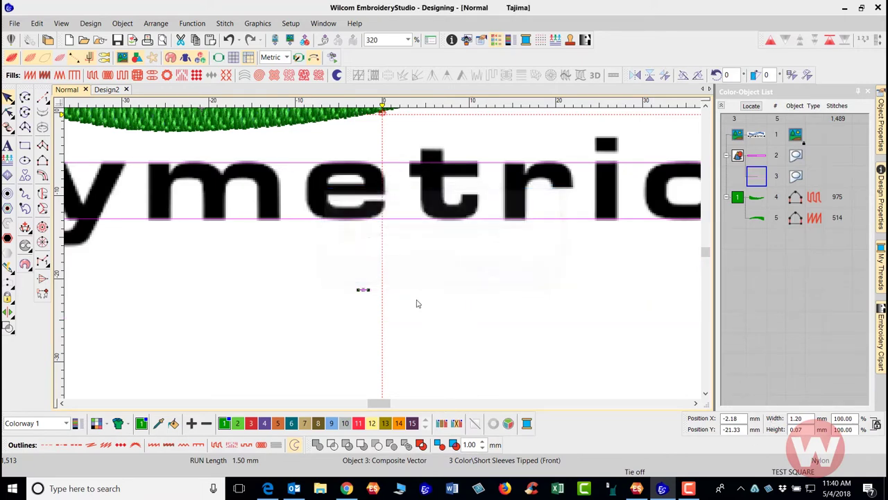
{"action": "scroll", "coordinate": [421, 304], "scroll_direction": "down", "scroll_amount": 5}
{"action": "scroll", "coordinate": [392, 255], "scroll_direction": "up", "scroll_amount": 10}
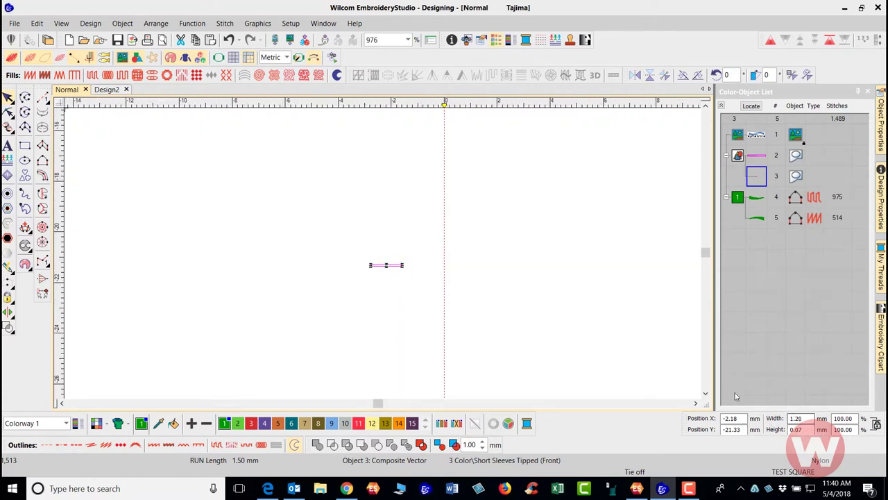
{"action": "scroll", "coordinate": [380, 250], "scroll_direction": "up", "scroll_amount": 8}
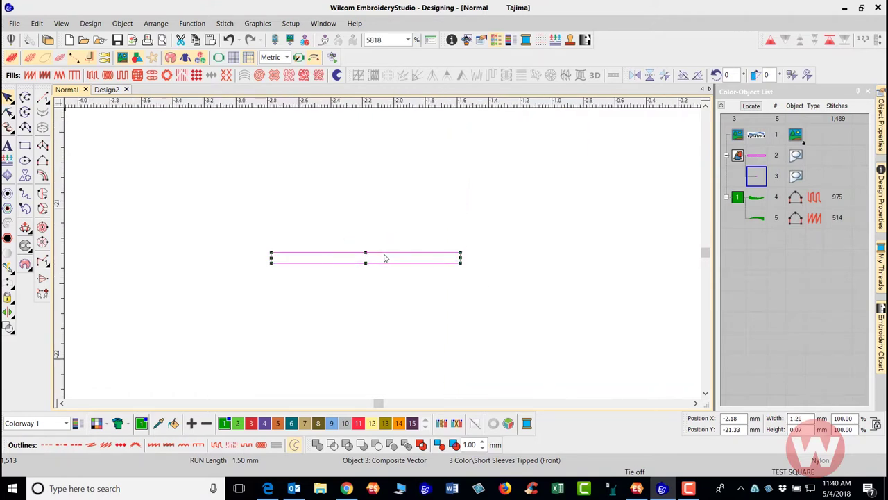
{"action": "left_click_drag", "start_coordinate": [386, 260], "coordinate": [406, 190]}
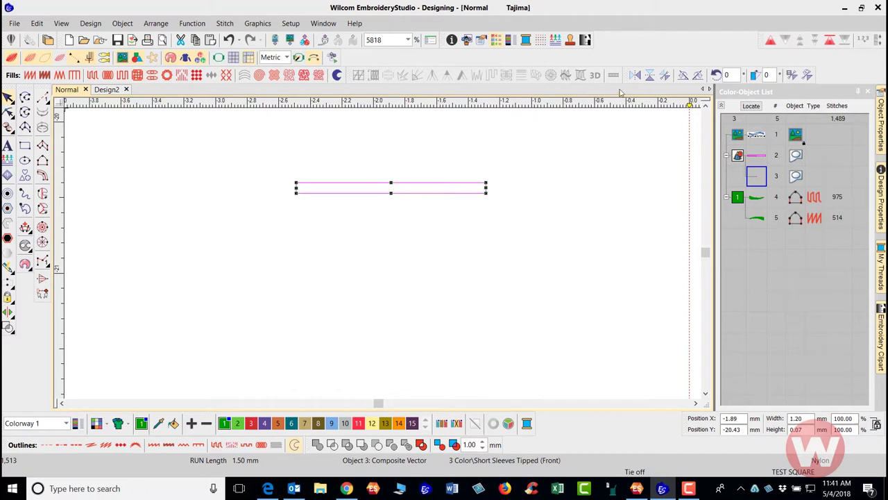
Rotate the tiny duplicate rectangle clockwise in increments until it stands vertical.
{"action": "left_click", "coordinate": [698, 75]}
{"action": "left_click", "coordinate": [698, 75]}
{"action": "left_click", "coordinate": [698, 75]}
{"action": "left_click", "coordinate": [699, 75]}
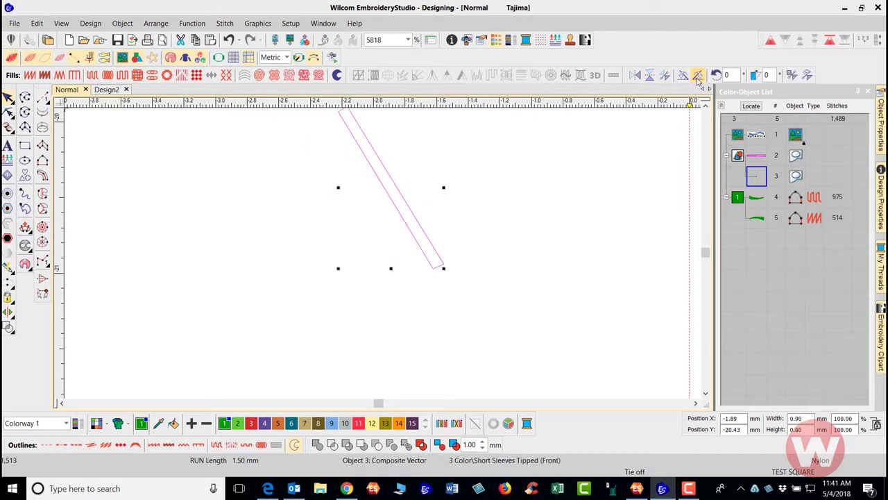
{"action": "left_click", "coordinate": [698, 74]}
{"action": "left_click", "coordinate": [698, 75]}
{"action": "scroll", "coordinate": [297, 177], "scroll_direction": "down", "scroll_amount": 2}
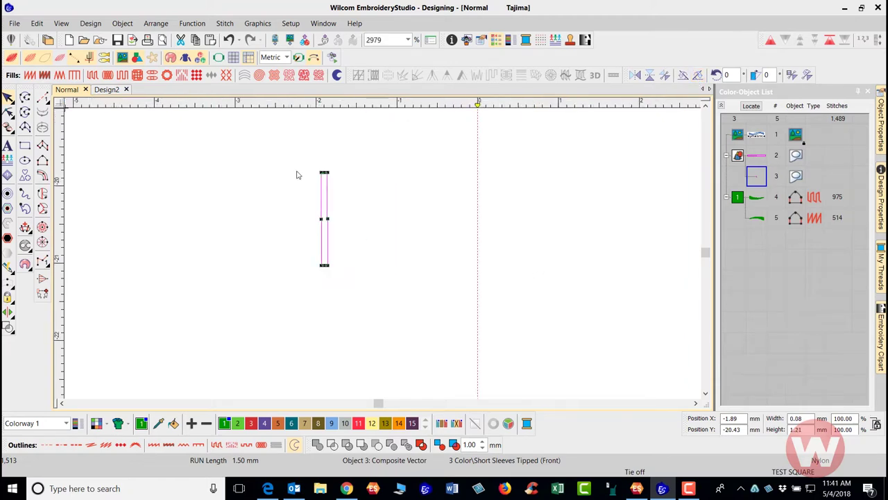
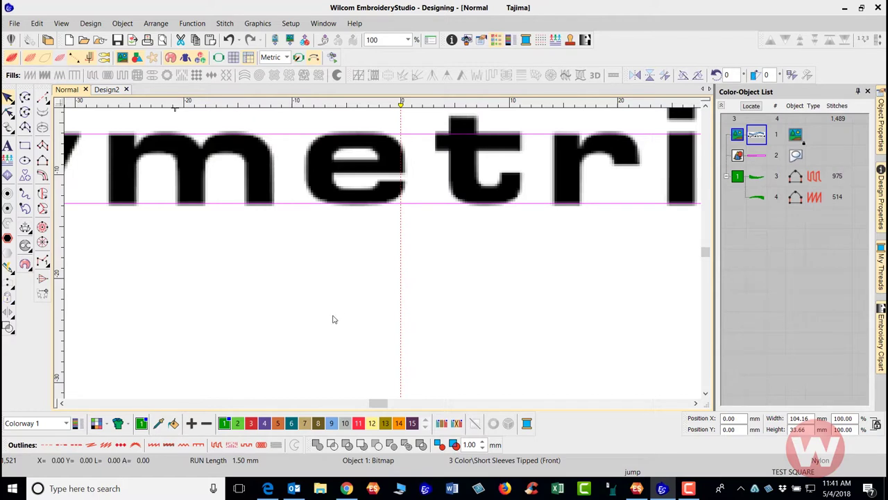
Draw a narrow upright rectangle about 2.3 mm wide and 10.7 mm high below the gap between the letters e and t.
{"action": "left_click", "coordinate": [28, 146]}
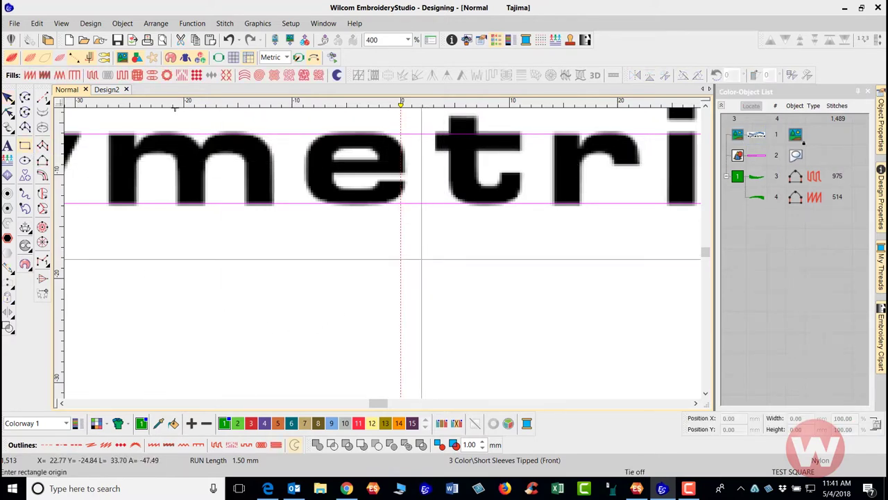
{"action": "left_click", "coordinate": [427, 233]}
{"action": "left_click", "coordinate": [402, 343]}
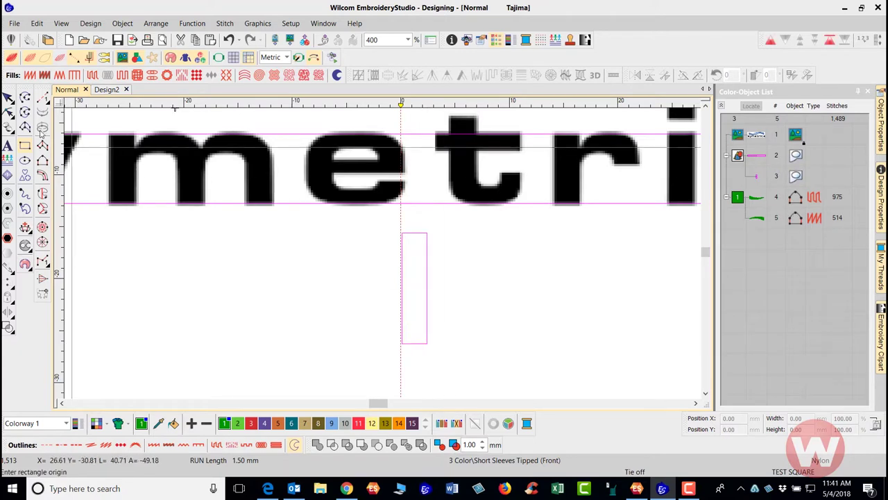
{"action": "key", "text": "Return"}
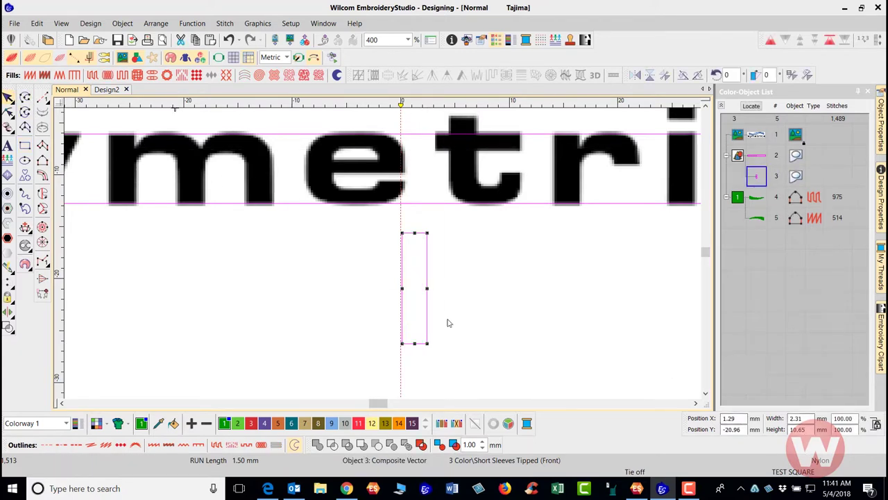
Set the upright rectangle's width to 1.2 mm proportionally and move it beneath the letter e.
{"action": "double_click", "coordinate": [784, 418]}
{"action": "left_click_drag", "start_coordinate": [784, 418], "coordinate": [782, 420]}
{"action": "type", "text": "1.2"}
{"action": "key", "text": "Return"}
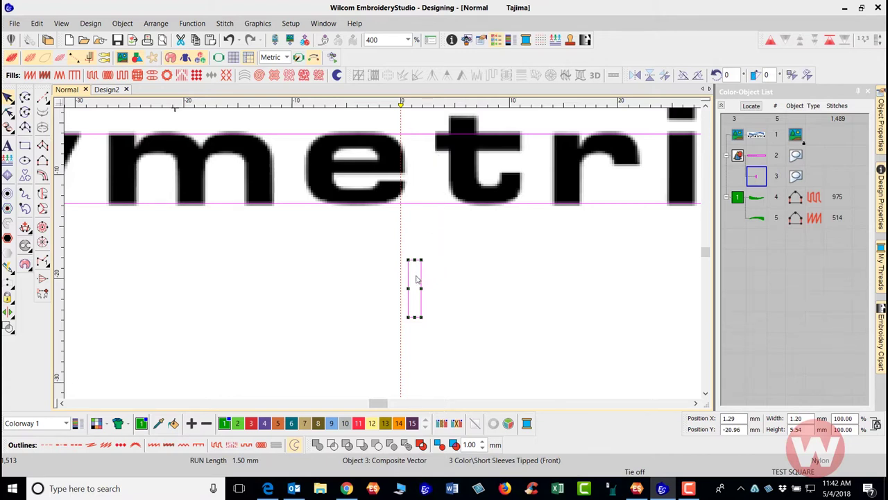
{"action": "left_click_drag", "start_coordinate": [416, 279], "coordinate": [375, 267]}
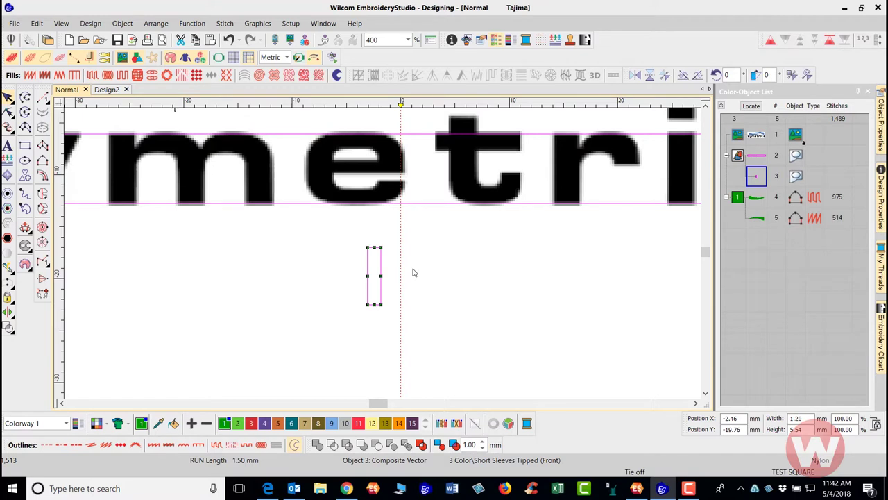
Duplicate the long guide rectangle in place and shrink the copy about its centre to about 3.5 mm high.
{"action": "left_click", "coordinate": [405, 232]}
{"action": "left_click", "coordinate": [437, 205]}
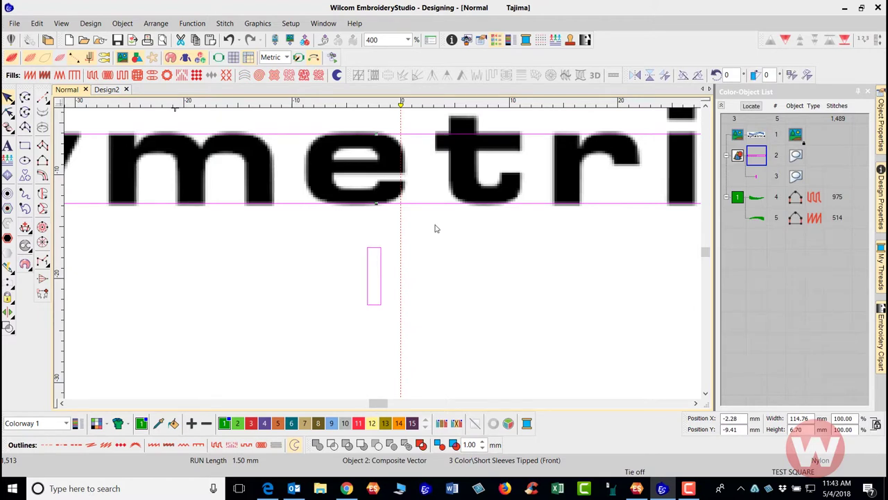
{"action": "key", "text": "ctrl+d"}
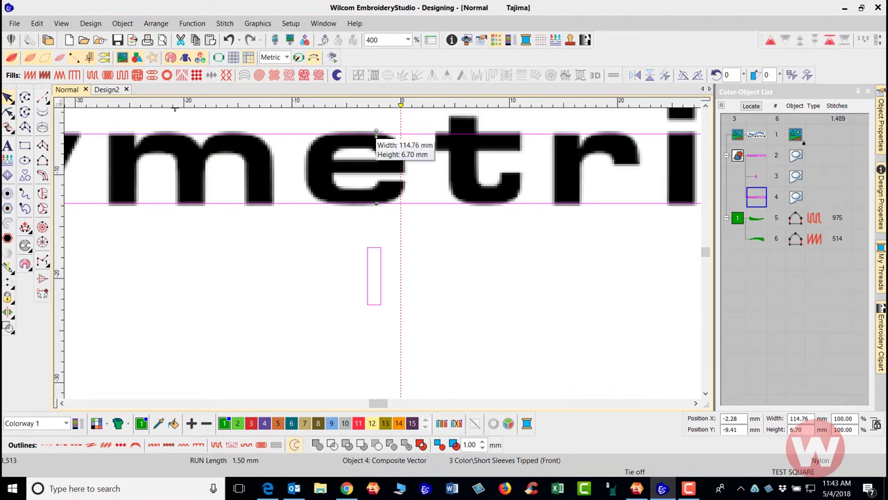
{"action": "left_click_drag", "start_coordinate": [375, 132], "coordinate": [375, 150]}
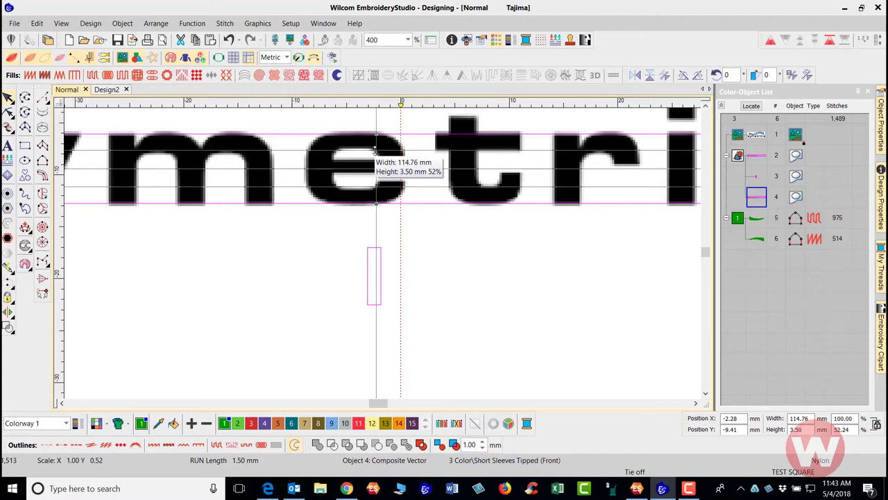
{"action": "left_click_drag", "start_coordinate": [375, 150], "coordinate": [376, 150]}
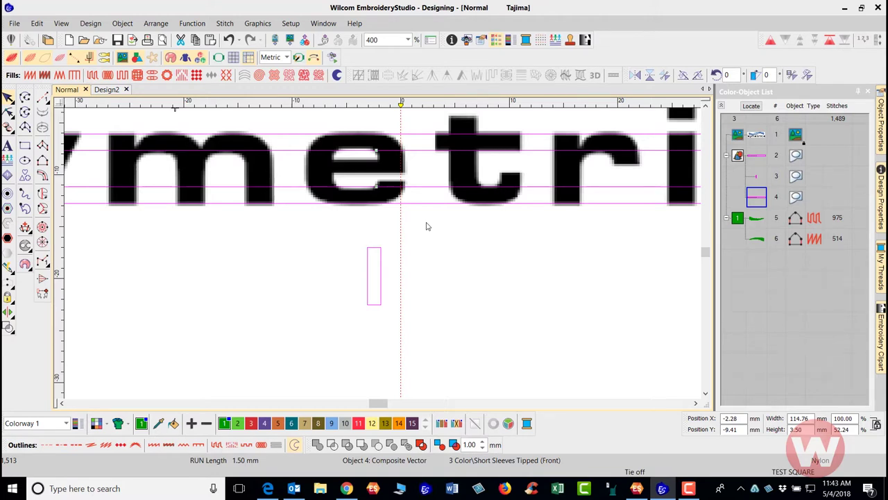
{"action": "left_click", "coordinate": [366, 227]}
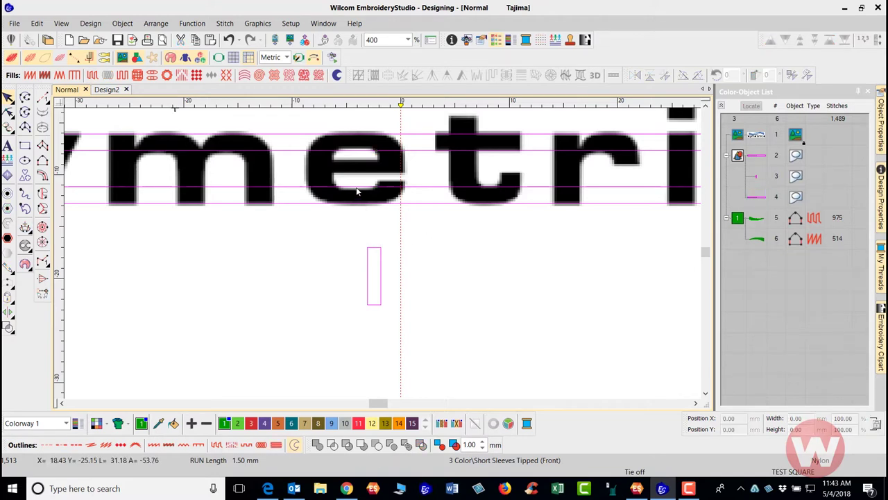
{"action": "left_click", "coordinate": [415, 154]}
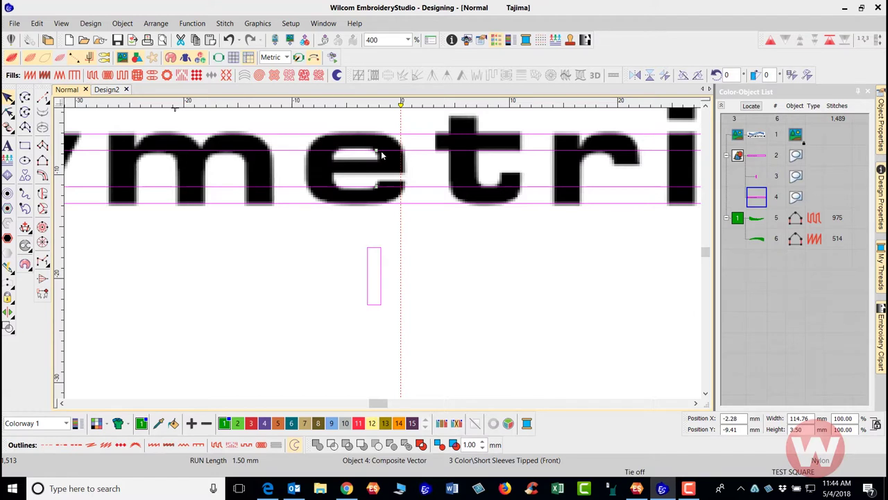
Try enlarging the inner long guide rectangle to about 3.8 mm high, return it to about 3.5 mm and deselect it.
{"action": "left_click_drag", "start_coordinate": [379, 155], "coordinate": [377, 149]}
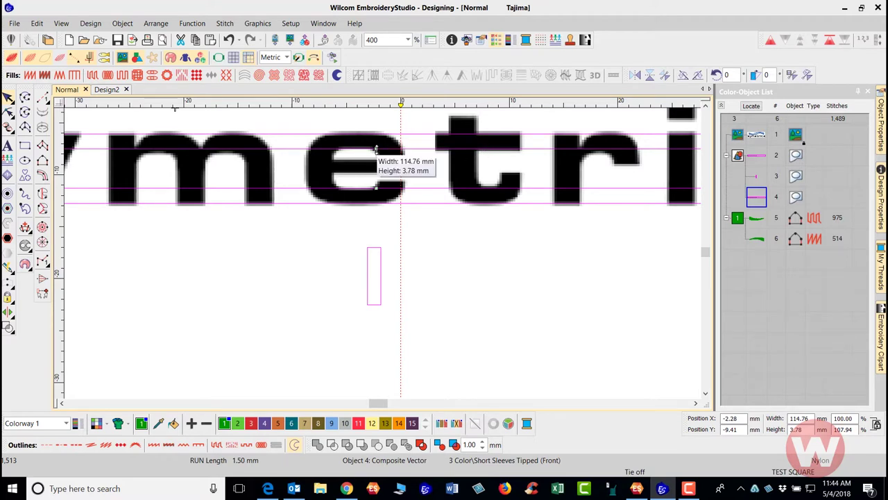
{"action": "left_click_drag", "start_coordinate": [376, 149], "coordinate": [376, 151]}
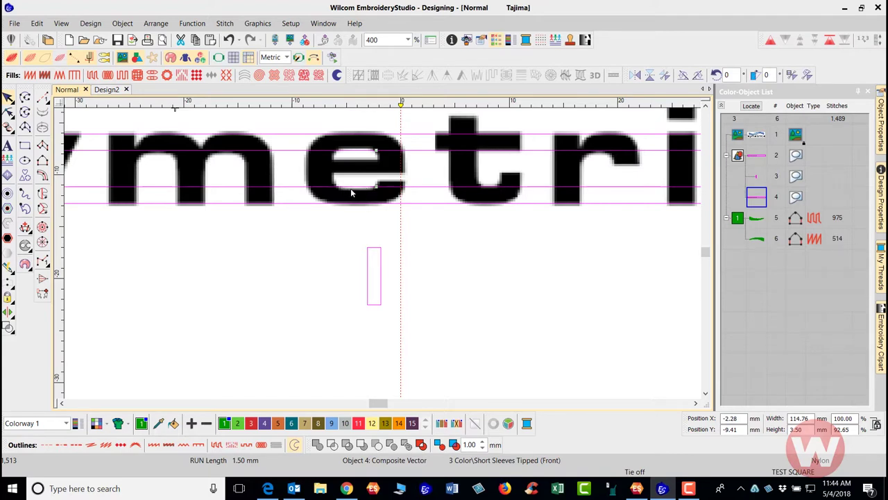
{"action": "left_click", "coordinate": [331, 224]}
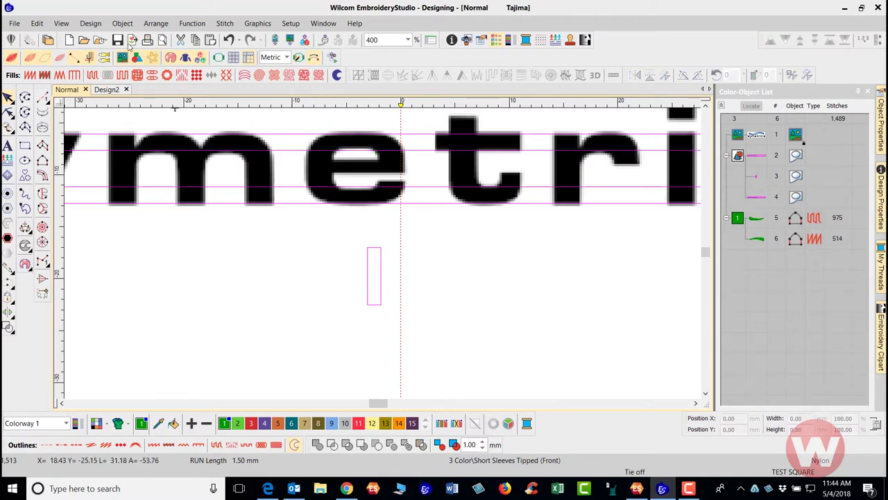
Save the design under the name text test on the Desktop as a Wilcom All-in-One EMB file.
{"action": "left_click", "coordinate": [14, 25]}
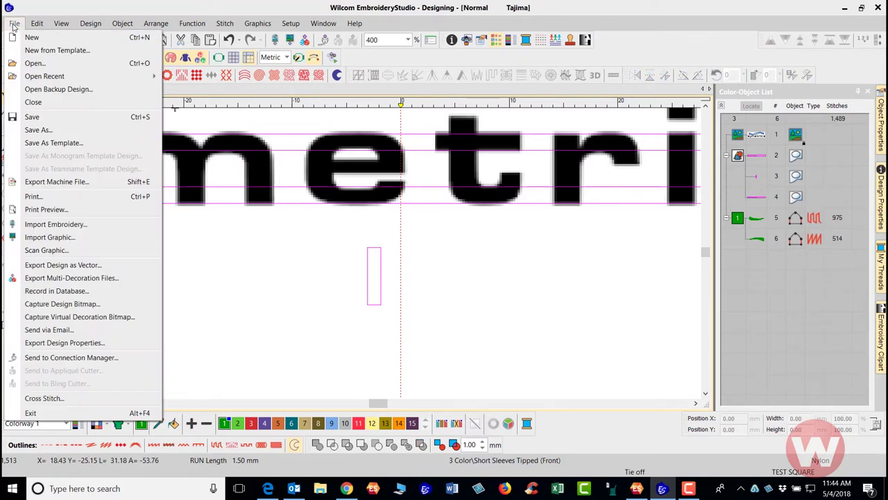
{"action": "left_click", "coordinate": [60, 131]}
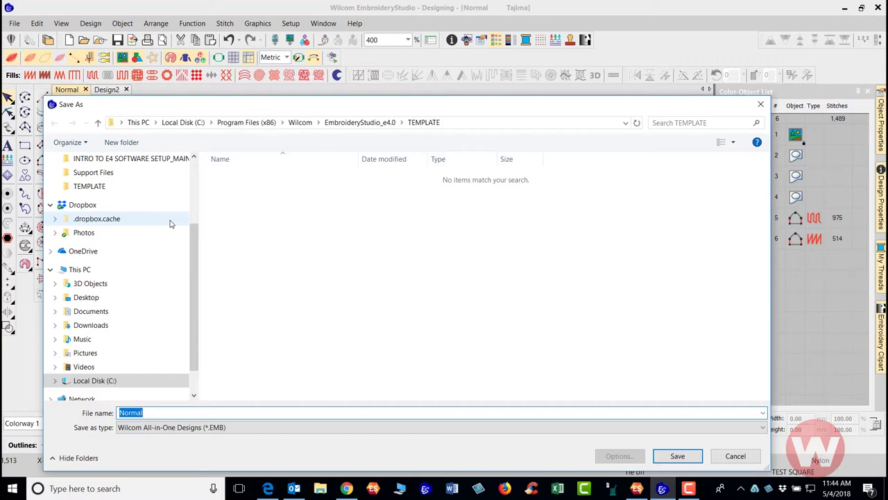
{"action": "scroll", "coordinate": [170, 229], "scroll_direction": "up", "scroll_amount": 2}
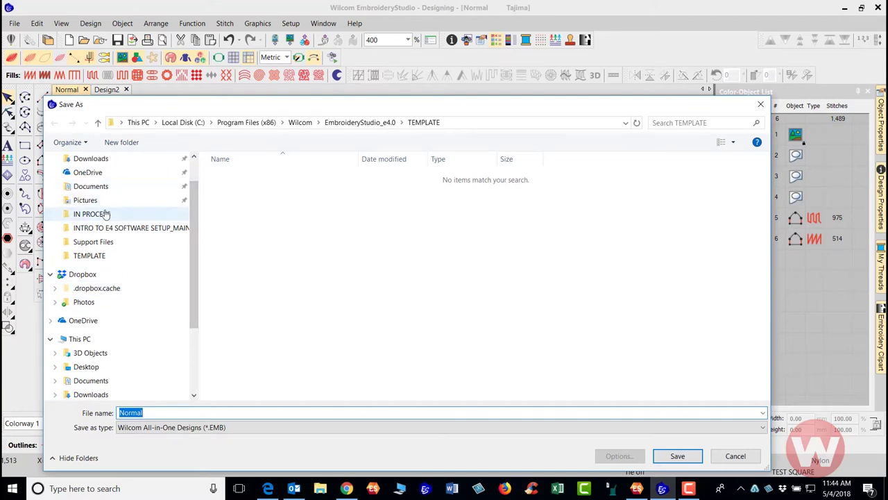
{"action": "scroll", "coordinate": [194, 190], "scroll_direction": "up", "scroll_amount": 1}
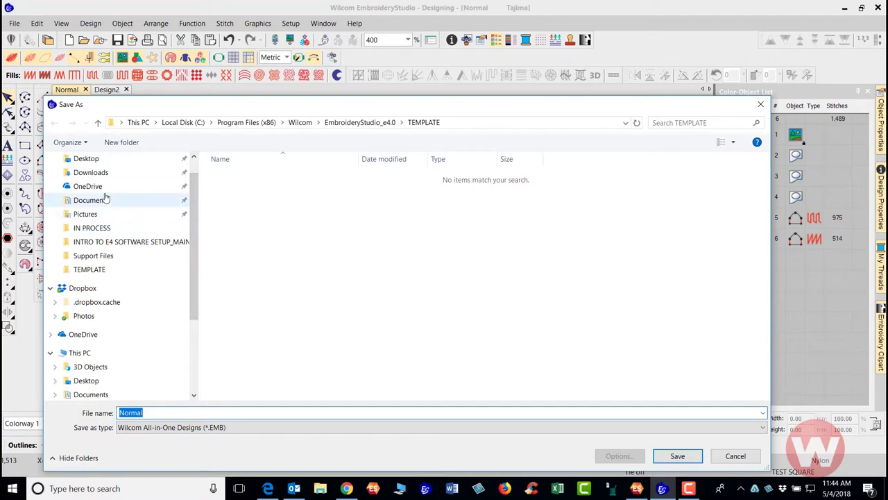
{"action": "left_click", "coordinate": [101, 160]}
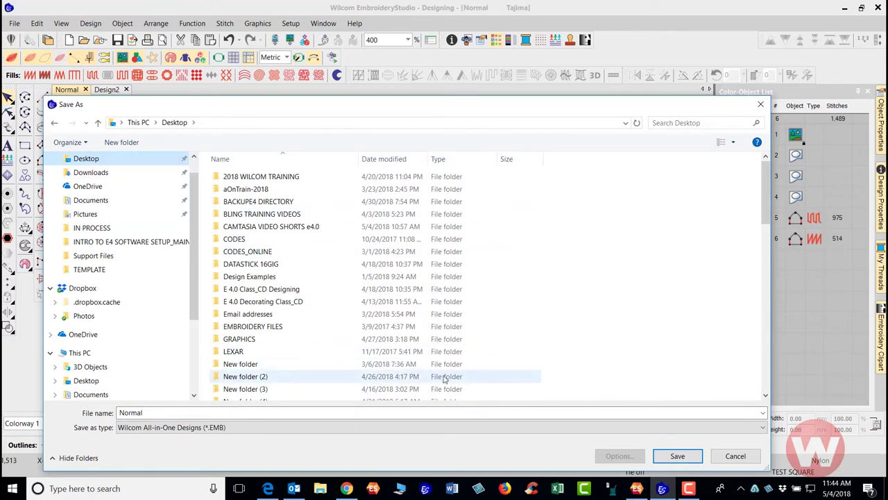
{"action": "double_click", "coordinate": [132, 413]}
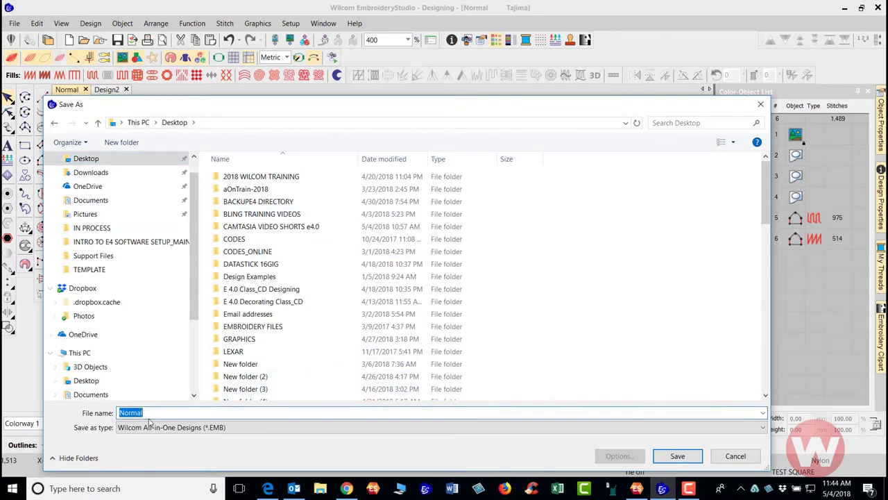
{"action": "type", "text": "text test"}
{"action": "left_click", "coordinate": [677, 456]}
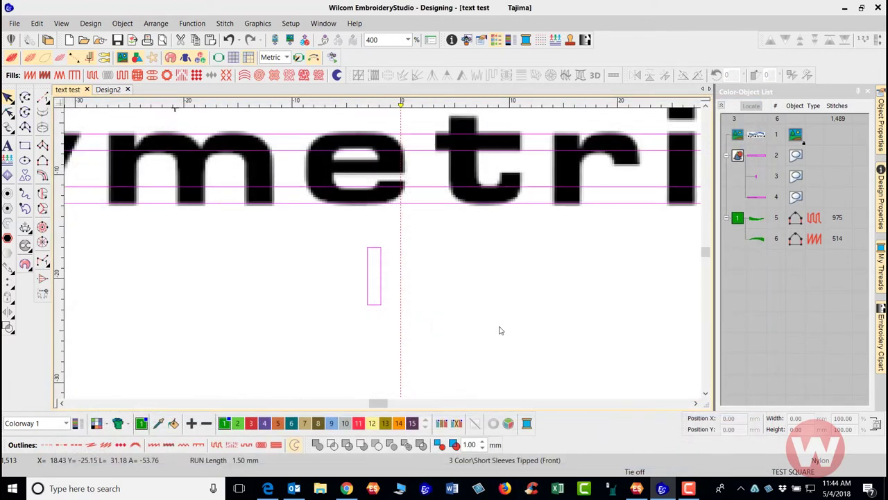
Move the small upright rectangle onto the m's right column and enlarge it to about 2.5 mm wide and 11.2 mm high.
{"action": "left_click", "coordinate": [381, 272]}
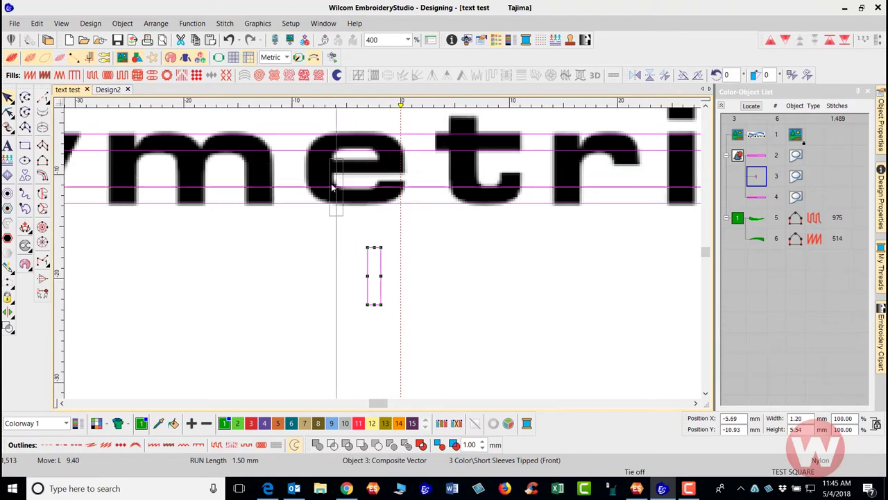
{"action": "left_click_drag", "start_coordinate": [374, 276], "coordinate": [313, 311]}
{"action": "left_click_drag", "start_coordinate": [318, 243], "coordinate": [272, 169]}
{"action": "scroll", "coordinate": [213, 166], "scroll_direction": "down", "scroll_amount": 1}
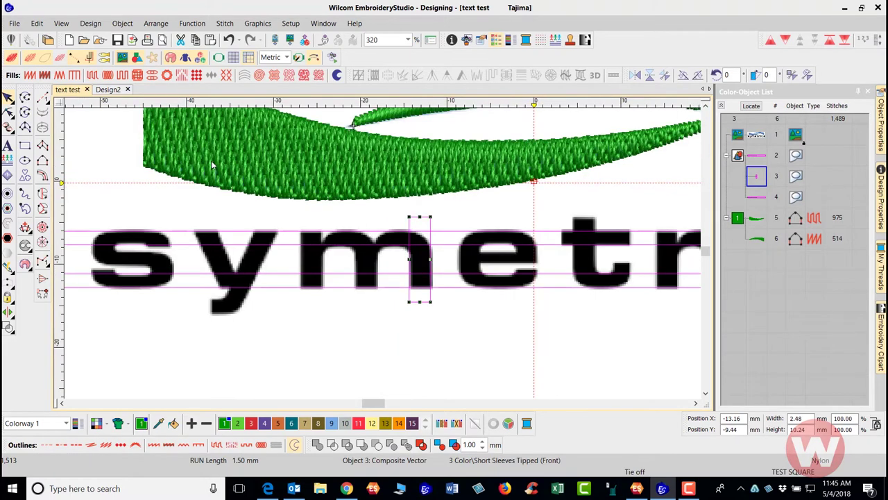
{"action": "left_click_drag", "start_coordinate": [420, 217], "coordinate": [419, 208]}
{"action": "left_click", "coordinate": [390, 327]}
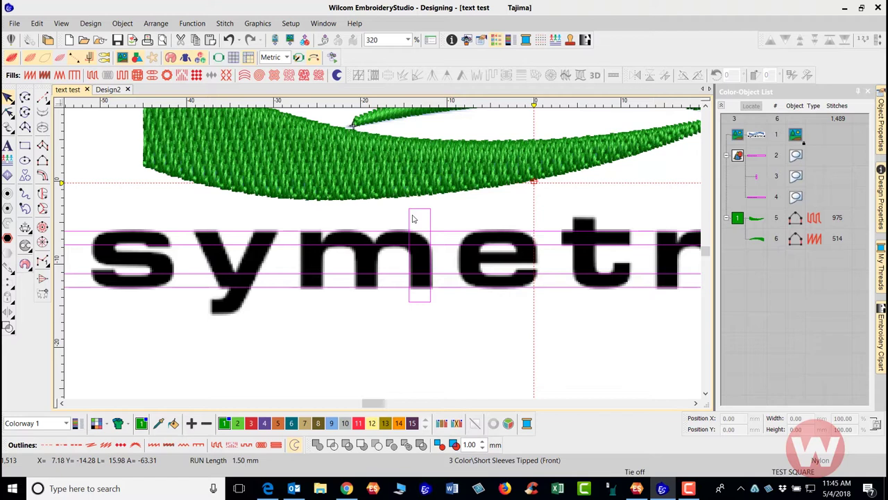
Place copies of the column guide over the m's middle column, both arms of the y and both sides of the s.
{"action": "left_click_drag", "start_coordinate": [412, 219], "coordinate": [149, 234]}
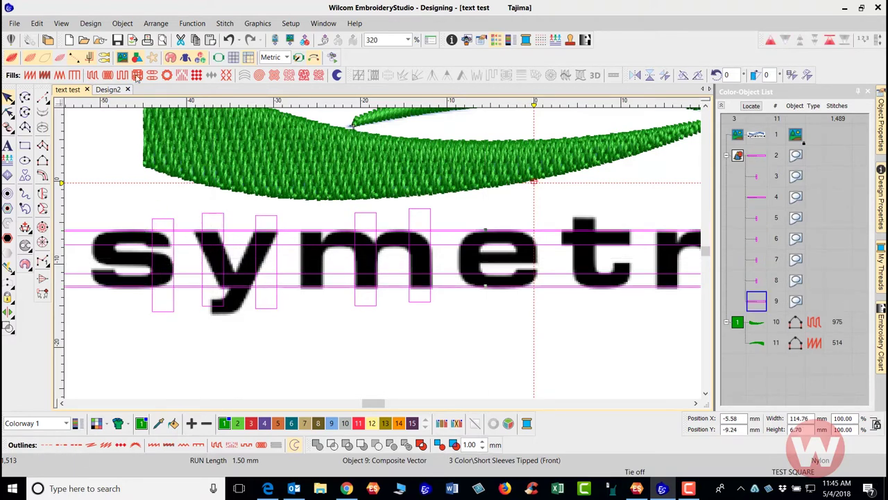
{"action": "left_click", "coordinate": [229, 41]}
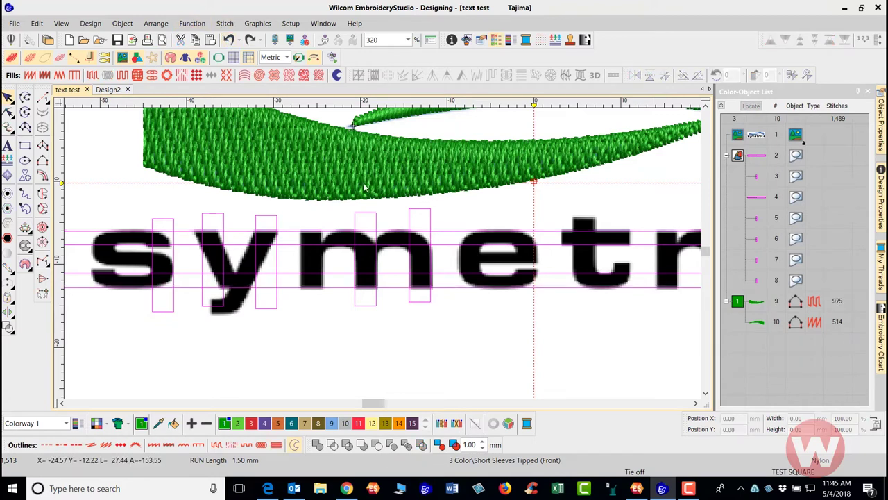
{"action": "left_click", "coordinate": [175, 231]}
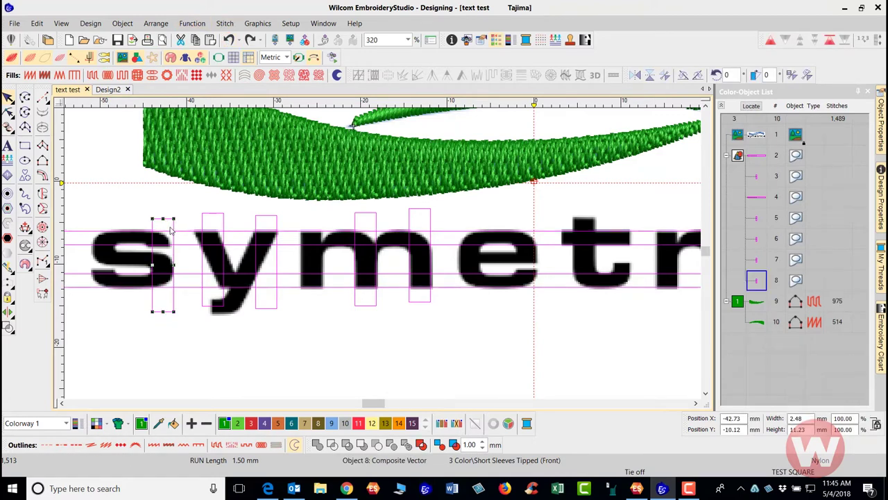
{"action": "left_click", "coordinate": [116, 232]}
{"action": "key", "text": "Return"}
{"action": "key", "text": "0"}
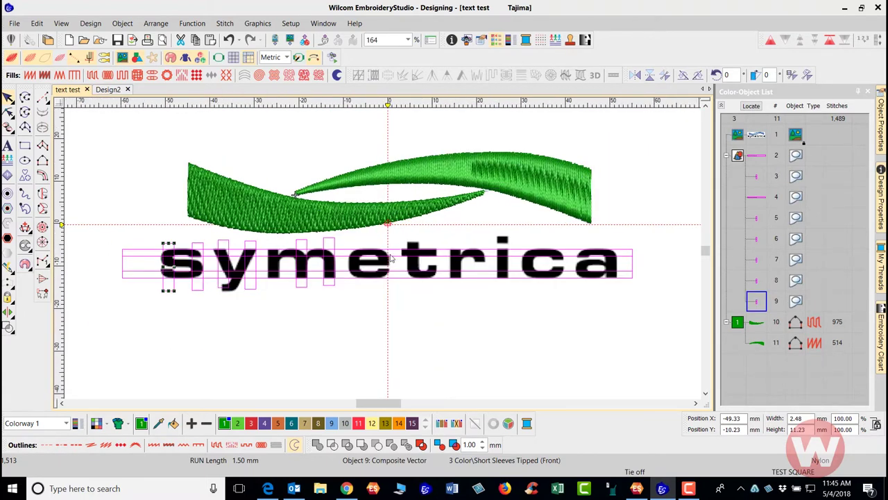
Place copies of the column guide over the m's left column and the left side of the e.
{"action": "scroll", "coordinate": [391, 257], "scroll_direction": "up", "scroll_amount": 1}
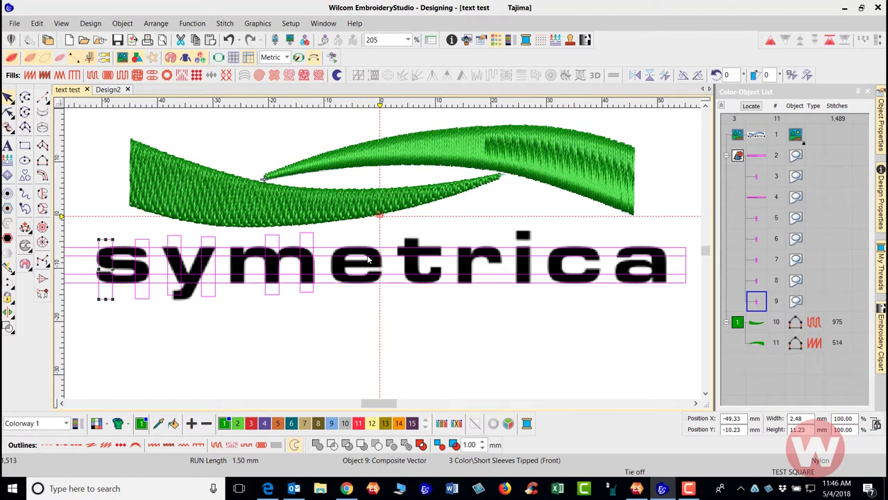
{"action": "scroll", "coordinate": [365, 259], "scroll_direction": "up", "scroll_amount": 2}
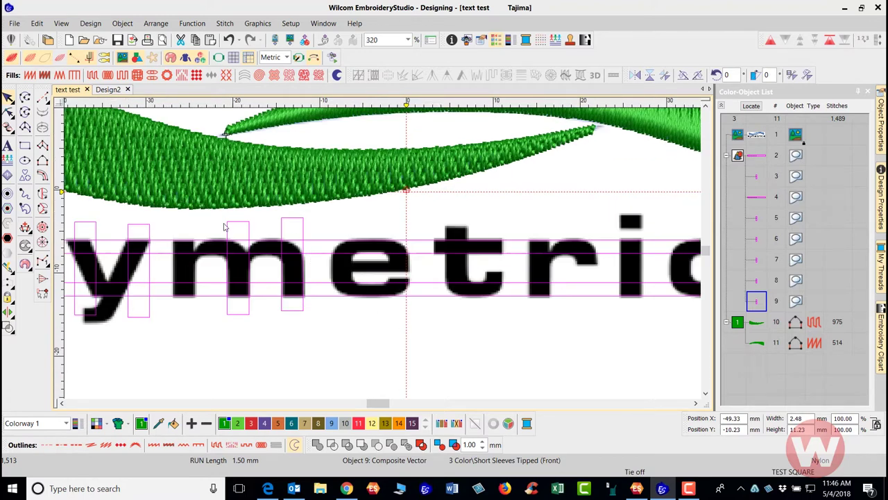
{"action": "left_click_drag", "start_coordinate": [226, 233], "coordinate": [173, 236]}
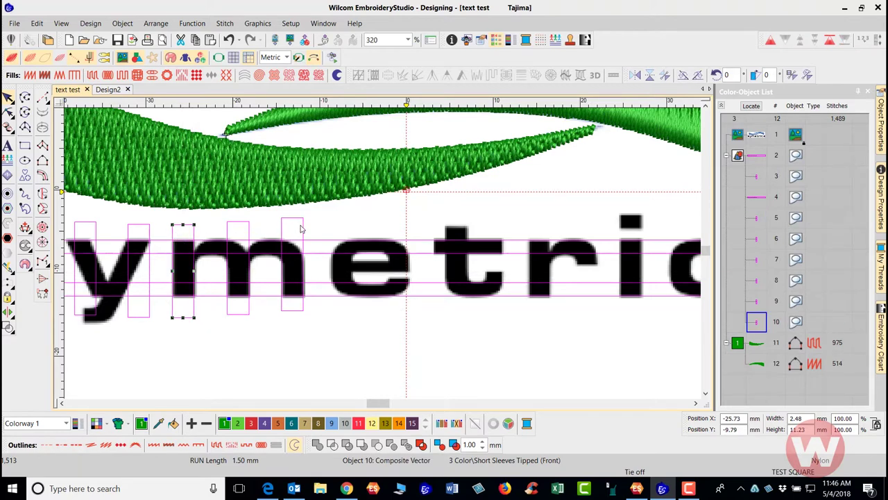
{"action": "left_click", "coordinate": [353, 229]}
{"action": "key", "text": "ctrl+v"}
{"action": "scroll", "coordinate": [352, 229], "scroll_direction": "down", "scroll_amount": 3}
{"action": "scroll", "coordinate": [377, 251], "scroll_direction": "up", "scroll_amount": 3}
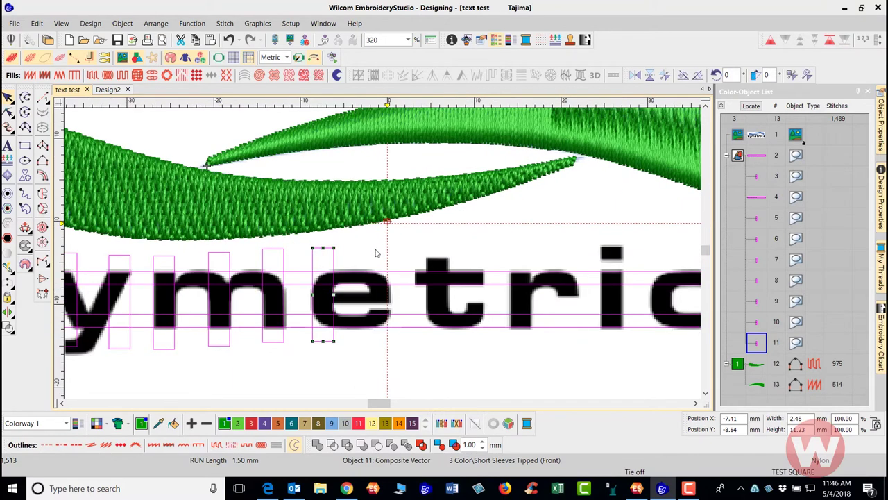
Copy the column guide onto the e's right side, the stems of t, r and i, and both sides of c and a.
{"action": "left_click_drag", "start_coordinate": [328, 265], "coordinate": [619, 251]}
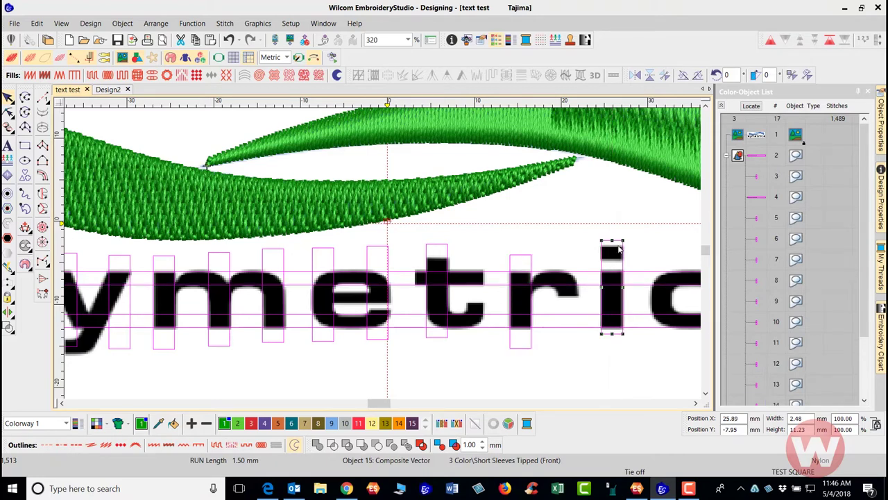
{"action": "scroll", "coordinate": [678, 302], "scroll_direction": "down", "scroll_amount": 1}
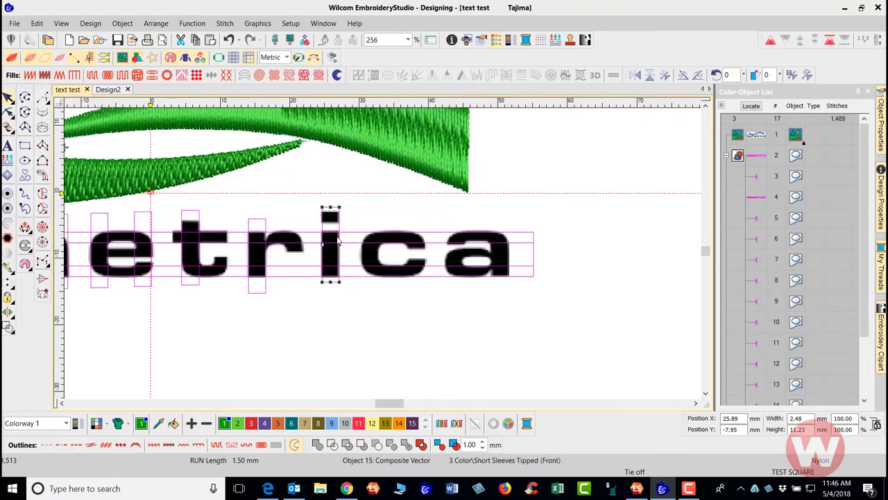
{"action": "left_click_drag", "start_coordinate": [340, 229], "coordinate": [508, 227]}
{"action": "left_click", "coordinate": [502, 174]}
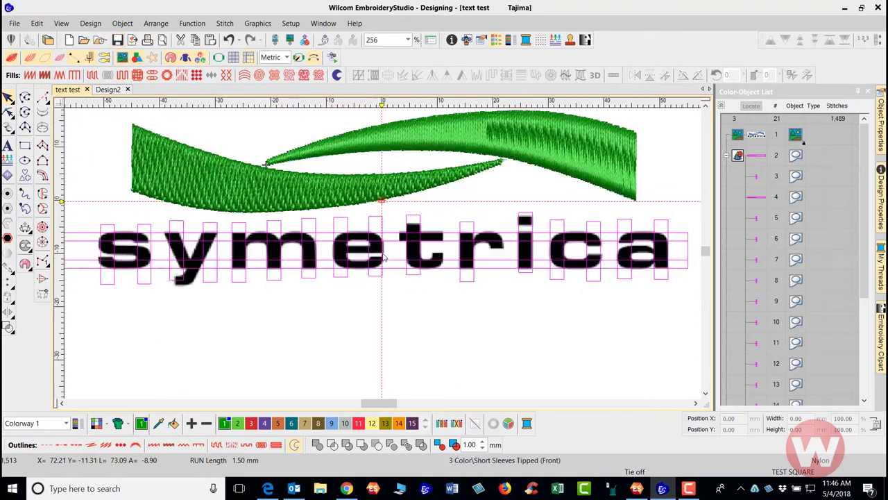
Add two horizontal guide lines, one just above the letters' baseline and one just below their top edge.
{"action": "scroll", "coordinate": [158, 264], "scroll_direction": "down", "scroll_amount": 2}
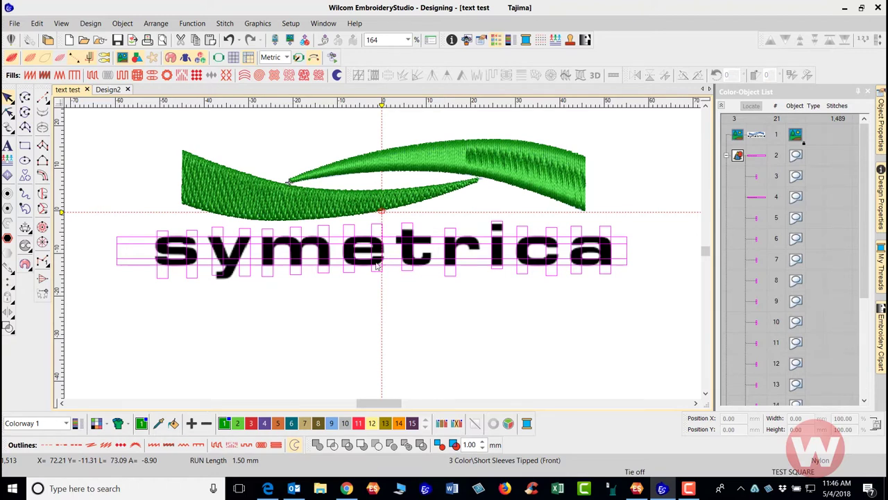
{"action": "scroll", "coordinate": [323, 259], "scroll_direction": "up", "scroll_amount": 4}
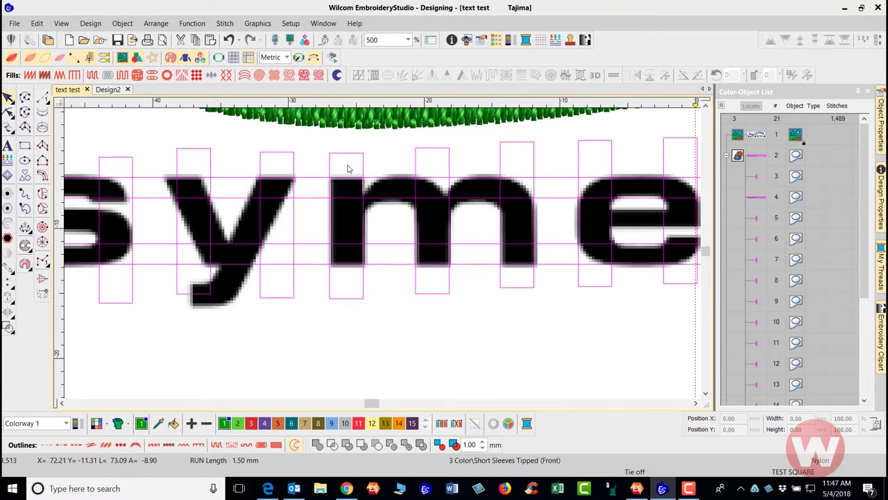
{"action": "left_click", "coordinate": [61, 264]}
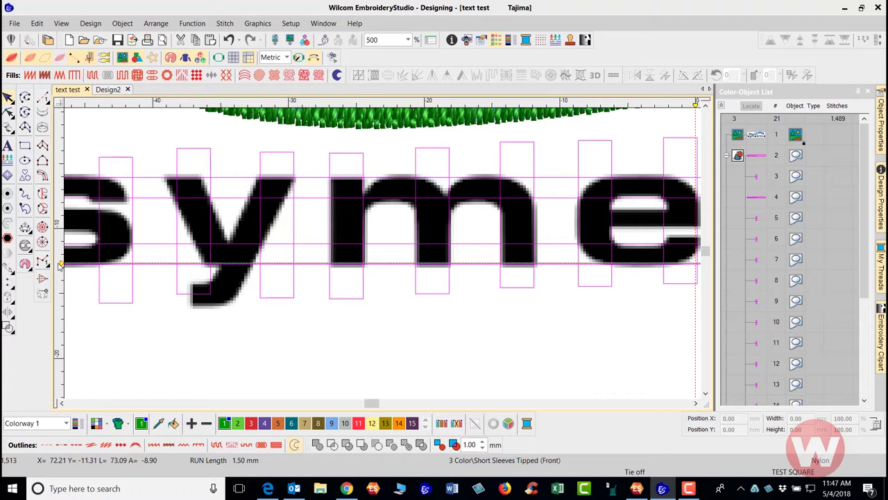
{"action": "left_click_drag", "start_coordinate": [61, 264], "coordinate": [59, 262]}
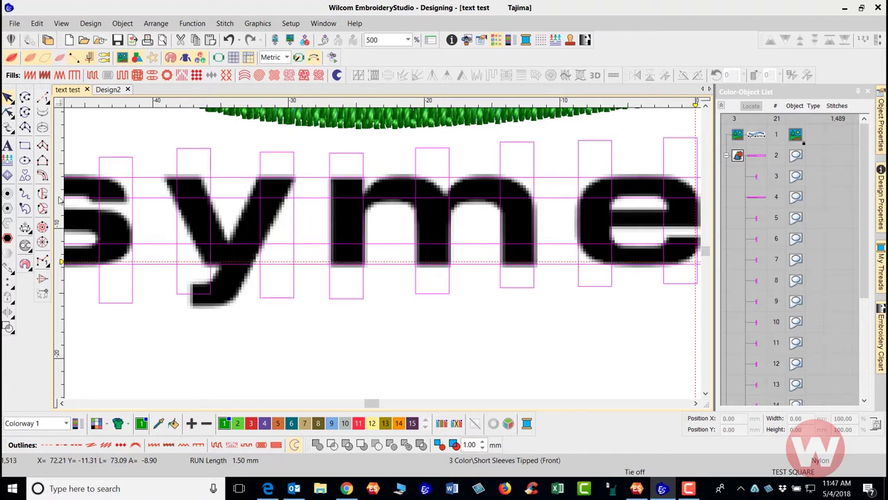
{"action": "left_click_drag", "start_coordinate": [60, 184], "coordinate": [60, 180]}
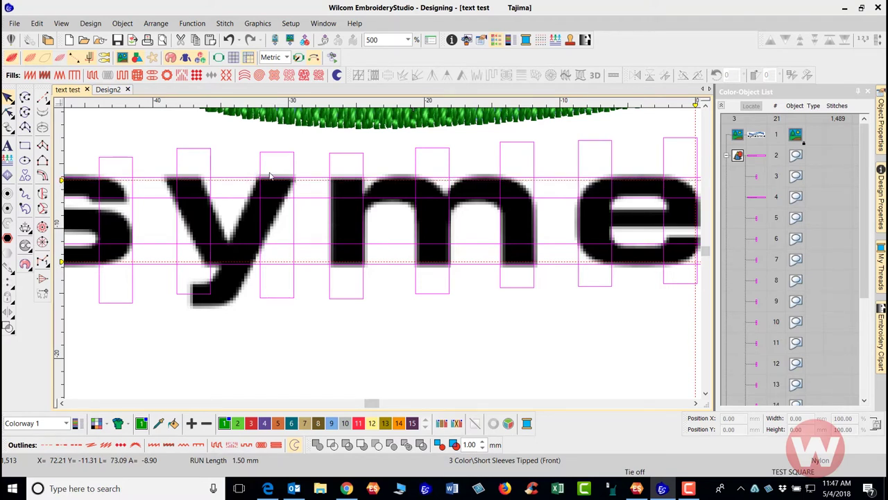
Draw a horizontal guide rectangle across the middle bar of the s, about 11 mm wide and 1.5 mm high.
{"action": "scroll", "coordinate": [384, 252], "scroll_direction": "up", "scroll_amount": 1}
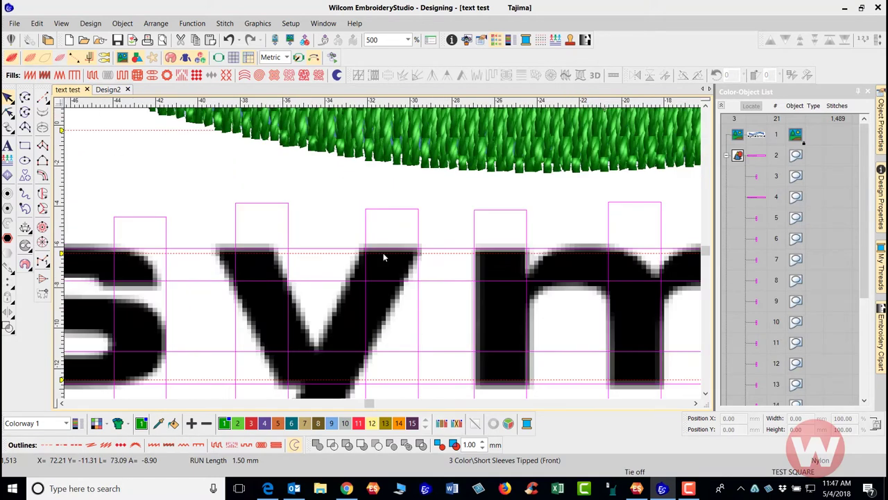
{"action": "scroll", "coordinate": [391, 263], "scroll_direction": "up", "scroll_amount": 1}
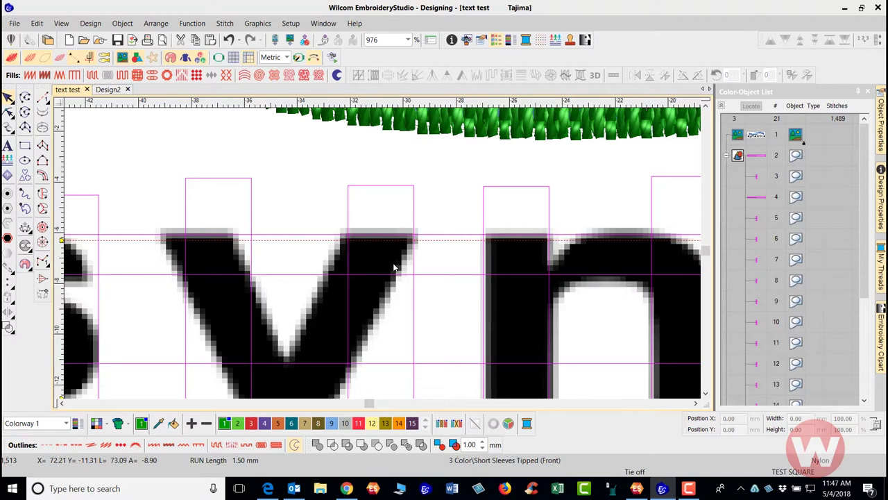
{"action": "key", "text": "d"}
{"action": "scroll", "coordinate": [331, 222], "scroll_direction": "down", "scroll_amount": 3}
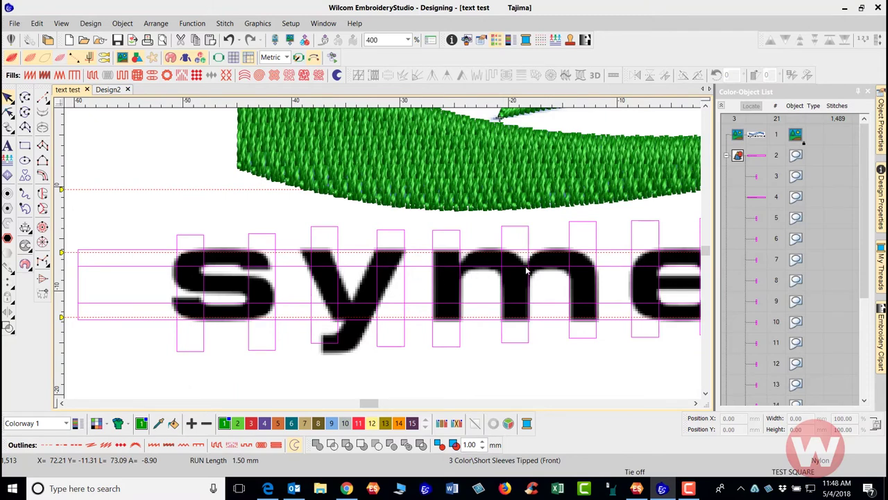
{"action": "scroll", "coordinate": [252, 289], "scroll_direction": "up", "scroll_amount": 1}
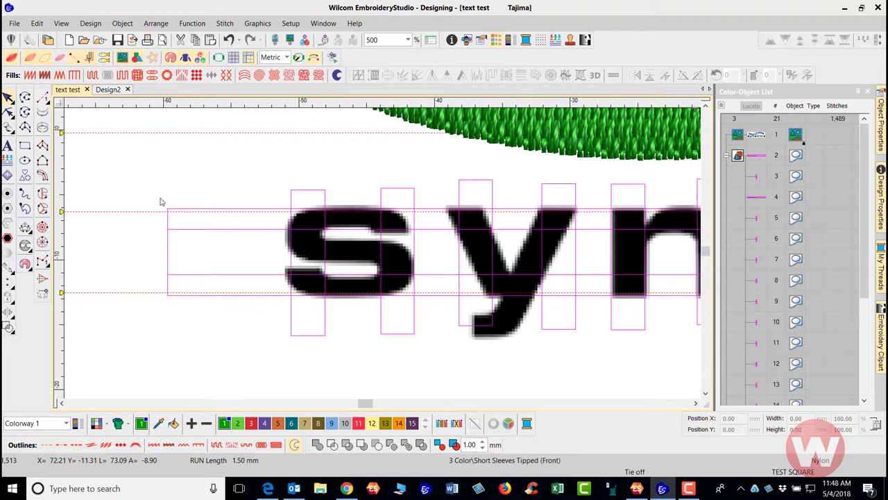
{"action": "left_click", "coordinate": [24, 146]}
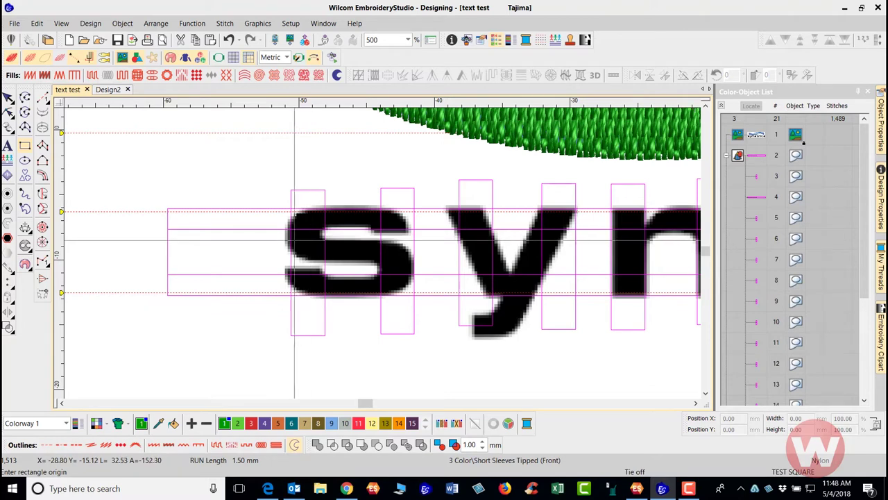
{"action": "left_click", "coordinate": [282, 241]}
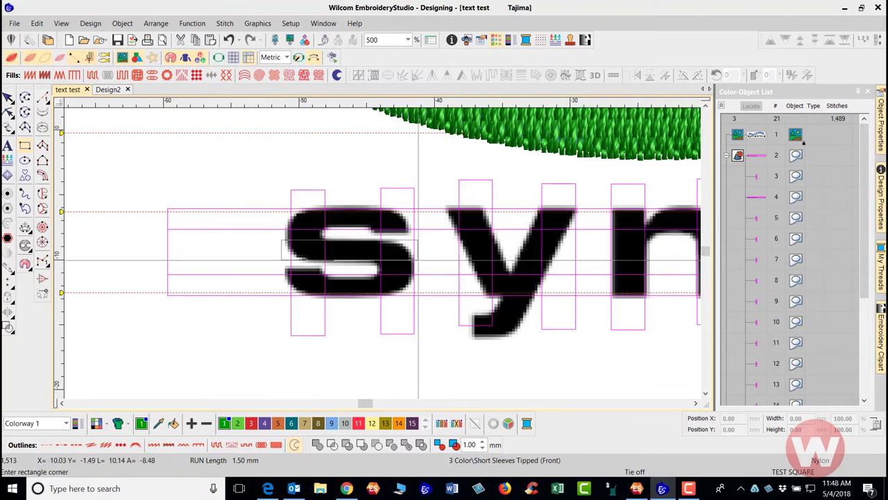
{"action": "left_click", "coordinate": [426, 261]}
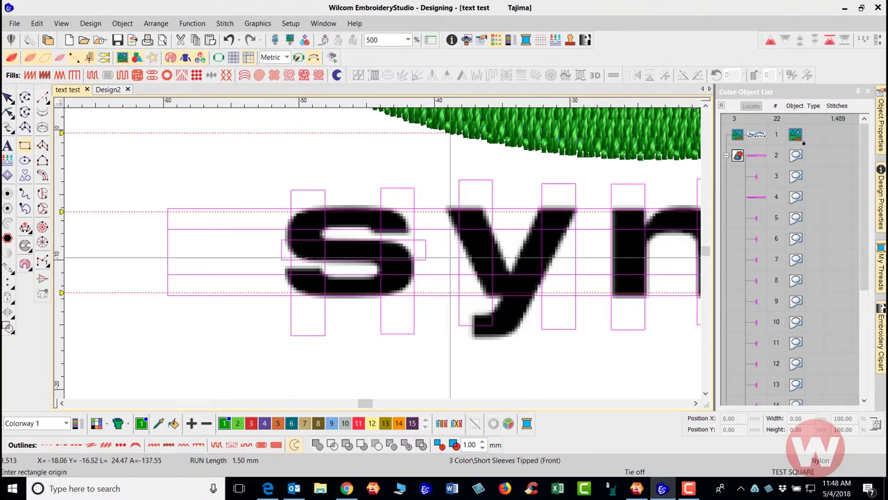
Draw another horizontal guide rectangle over the crossbar of the e, extending slightly past both sides of the letter.
{"action": "scroll", "coordinate": [451, 262], "scroll_direction": "down", "scroll_amount": 5}
{"action": "scroll", "coordinate": [475, 262], "scroll_direction": "up", "scroll_amount": 5}
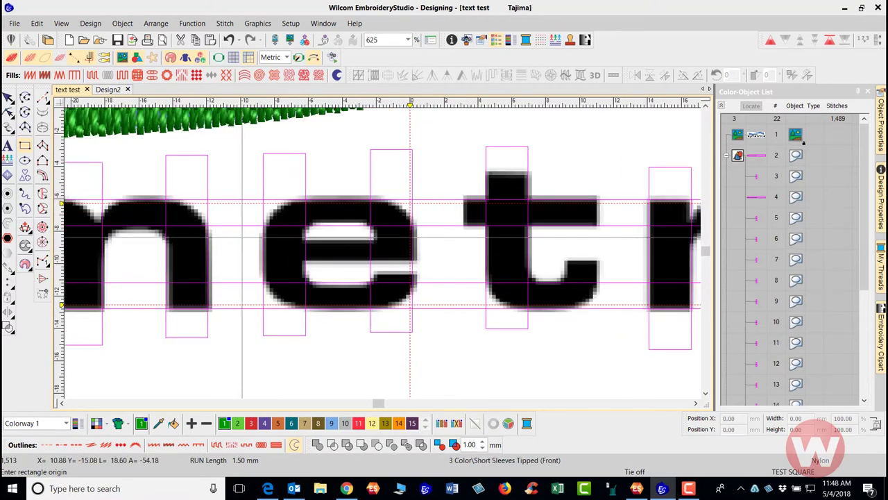
{"action": "left_click", "coordinate": [243, 242]}
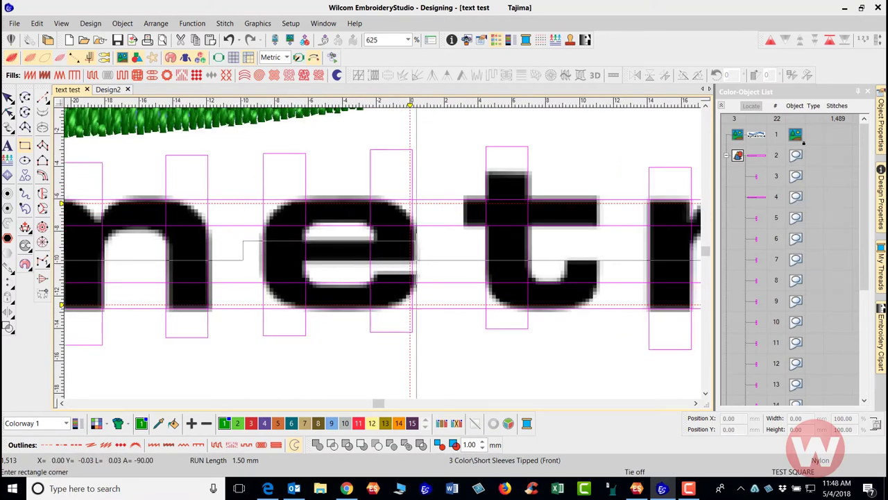
{"action": "left_click", "coordinate": [419, 259]}
{"action": "scroll", "coordinate": [384, 253], "scroll_direction": "down", "scroll_amount": 2}
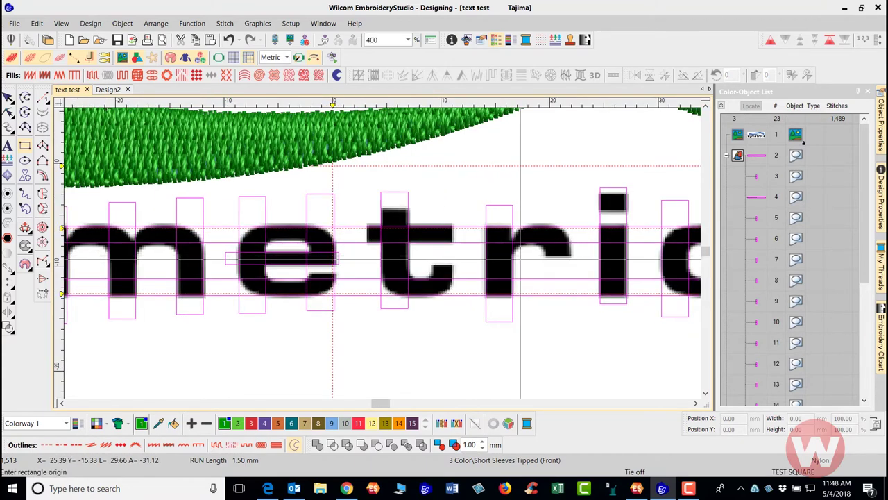
Skew the column guide on the y's left arm to follow the stroke's slant and align it over the arm.
{"action": "scroll", "coordinate": [224, 230], "scroll_direction": "down", "scroll_amount": 3}
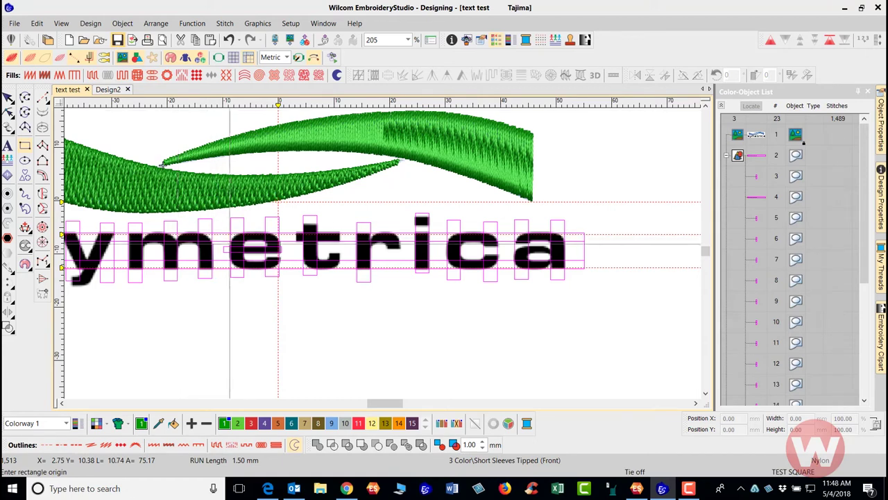
{"action": "scroll", "coordinate": [382, 250], "scroll_direction": "down", "scroll_amount": 2}
{"action": "scroll", "coordinate": [381, 250], "scroll_direction": "up", "scroll_amount": 2}
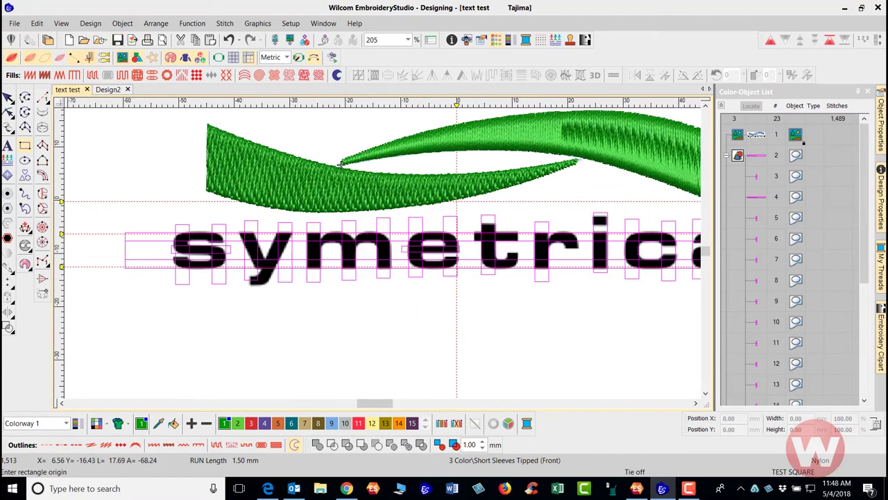
{"action": "scroll", "coordinate": [340, 164], "scroll_direction": "up", "scroll_amount": 2}
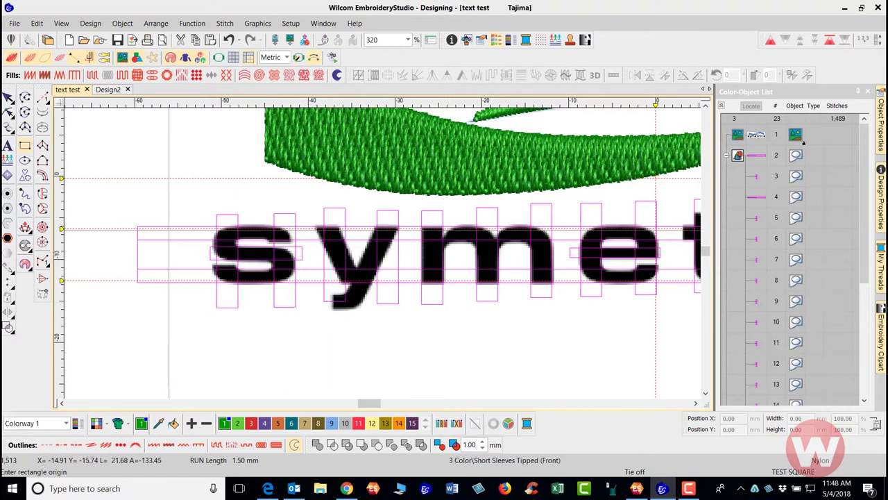
{"action": "left_click", "coordinate": [8, 97]}
{"action": "left_click", "coordinate": [153, 149]}
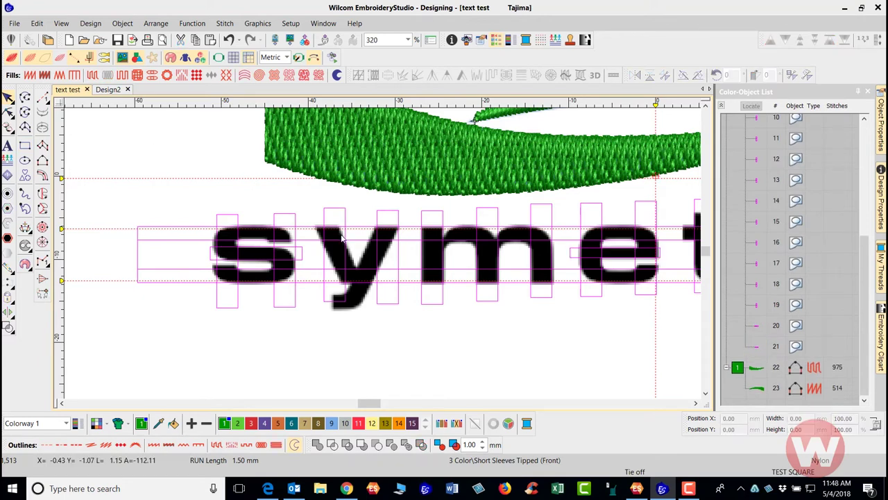
{"action": "scroll", "coordinate": [267, 220], "scroll_direction": "up", "scroll_amount": 2}
{"action": "left_click", "coordinate": [392, 222]}
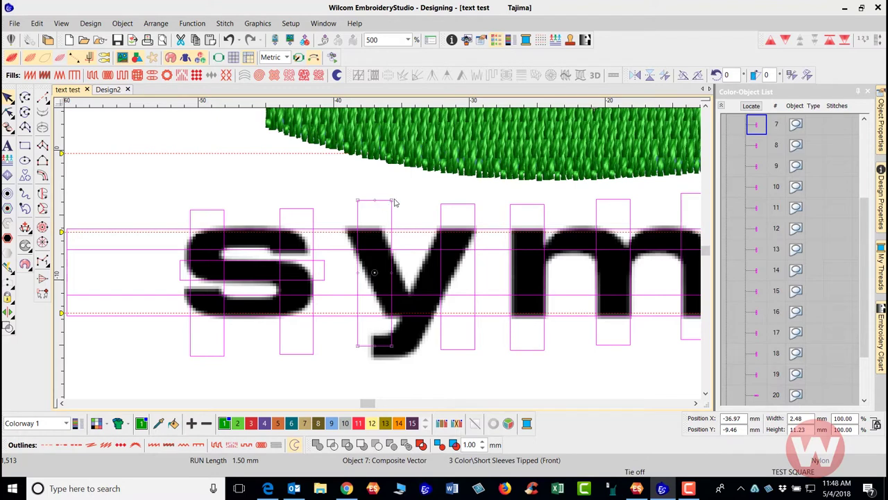
{"action": "mouse_move", "coordinate": [376, 203]}
{"action": "left_mouse_down"}
{"action": "mouse_move", "coordinate": [315, 220]}
{"action": "mouse_move", "coordinate": [375, 219]}
{"action": "left_mouse_up"}
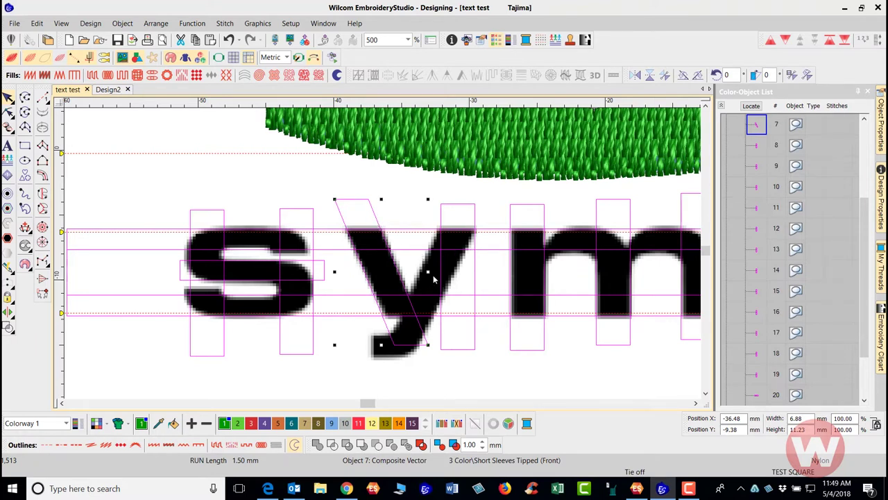
Try mirroring the slanted y guide horizontally in place with the background artwork hidden.
{"action": "key", "text": "d"}
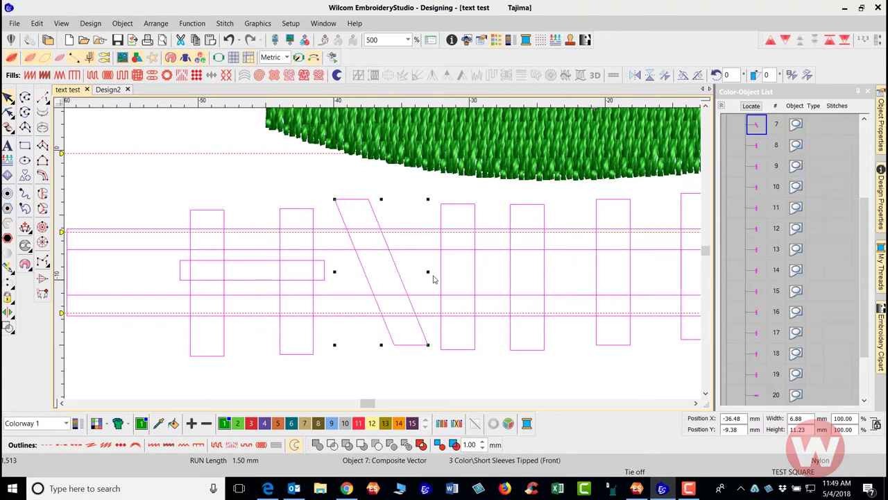
{"action": "left_click", "coordinate": [636, 76]}
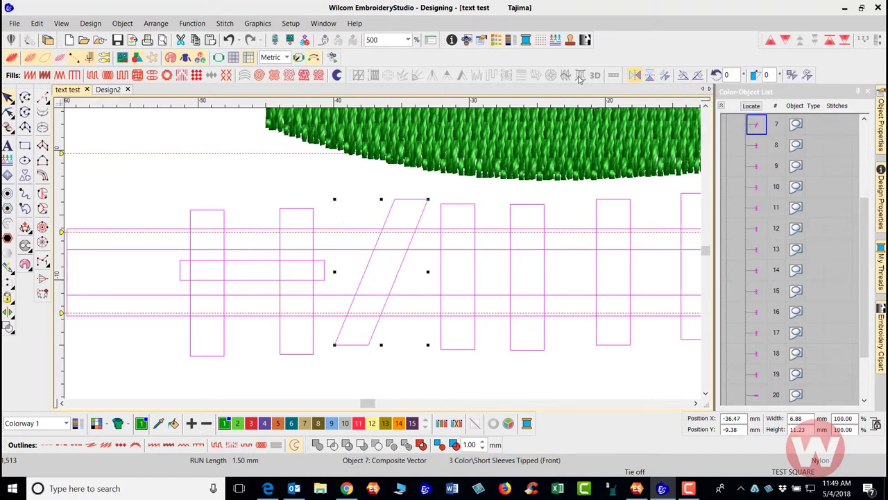
{"action": "left_click", "coordinate": [229, 40]}
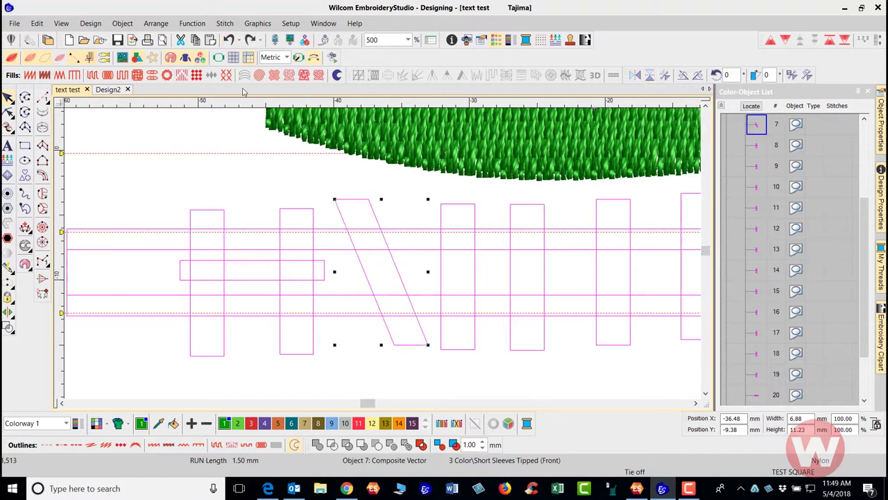
{"action": "left_click", "coordinate": [264, 174]}
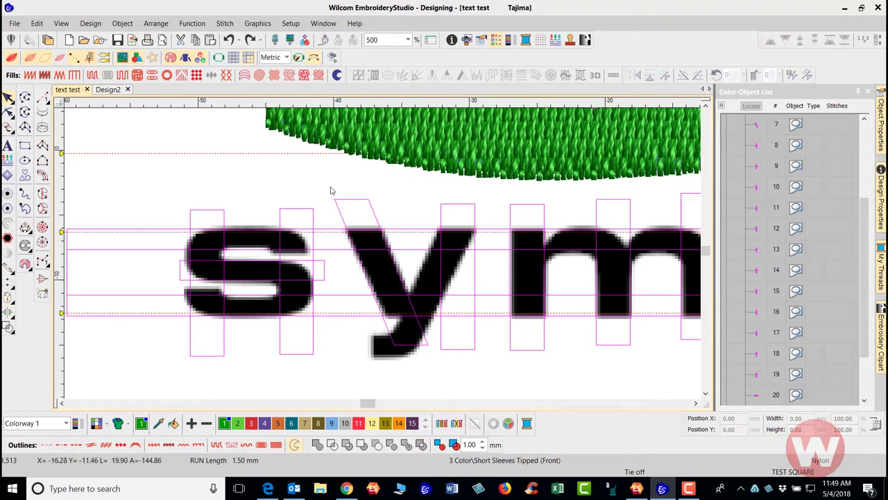
Duplicate the slanted y guide, mirror the copy horizontally and place it over the y's right arm.
{"action": "left_click", "coordinate": [370, 206]}
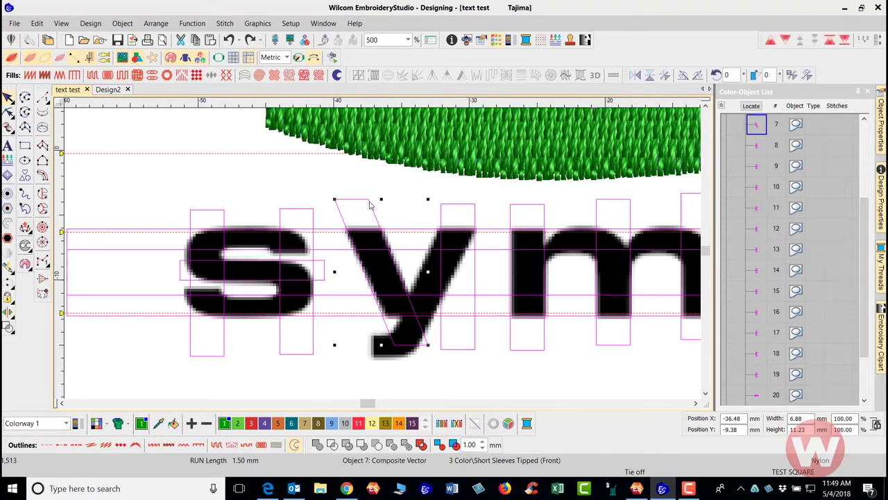
{"action": "left_click", "coordinate": [370, 206]}
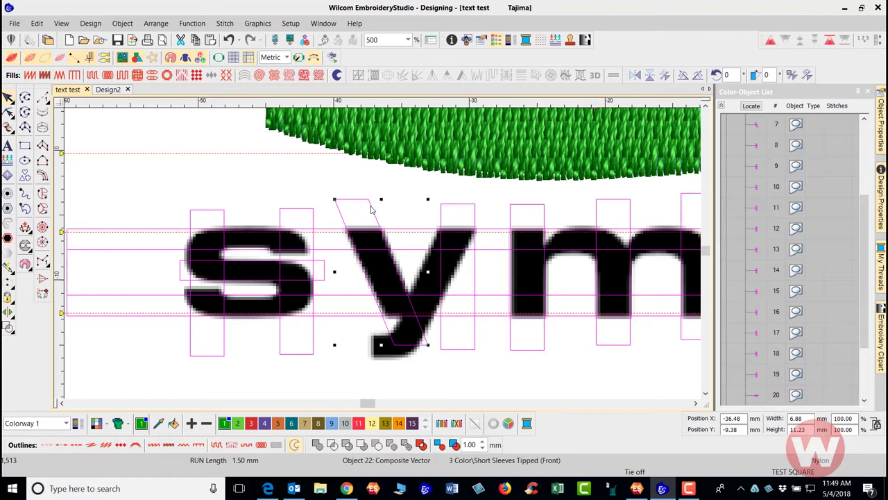
{"action": "left_click", "coordinate": [639, 76]}
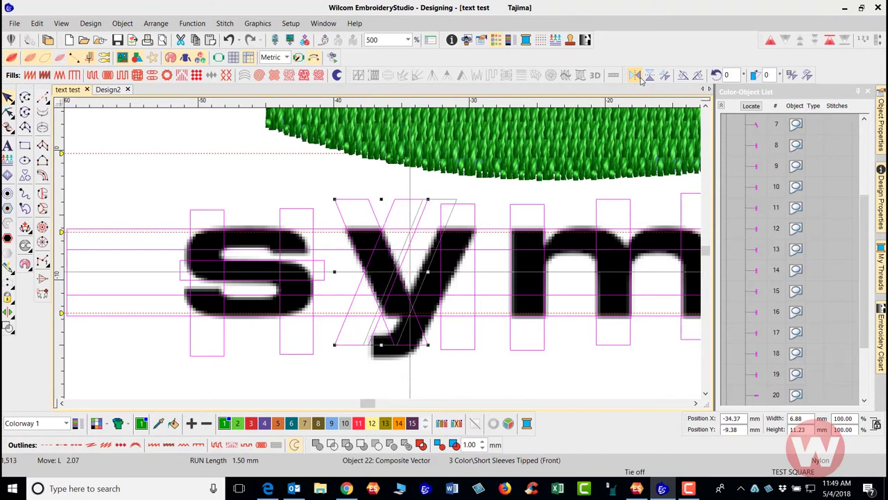
{"action": "left_click", "coordinate": [438, 271]}
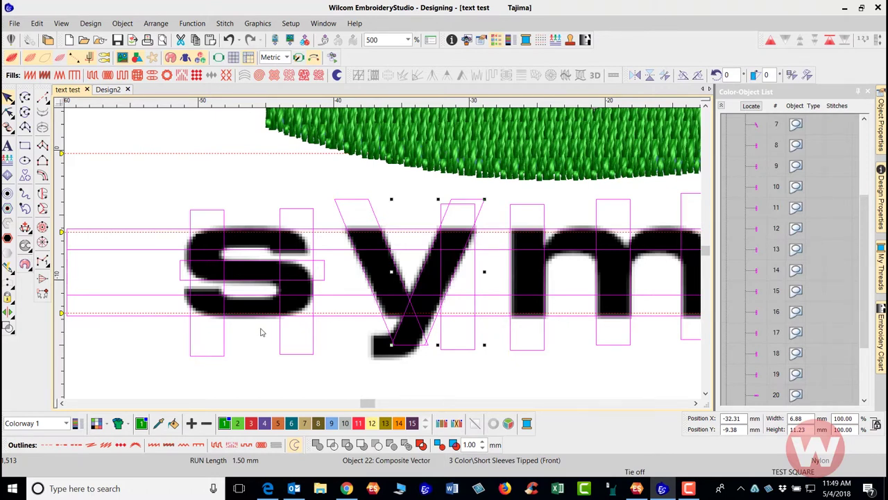
Reshape the mirrored guide by moving its two lower corner points down along the slant, past the y's tail.
{"action": "left_click", "coordinate": [8, 113]}
{"action": "left_click_drag", "start_coordinate": [429, 381], "coordinate": [365, 302]}
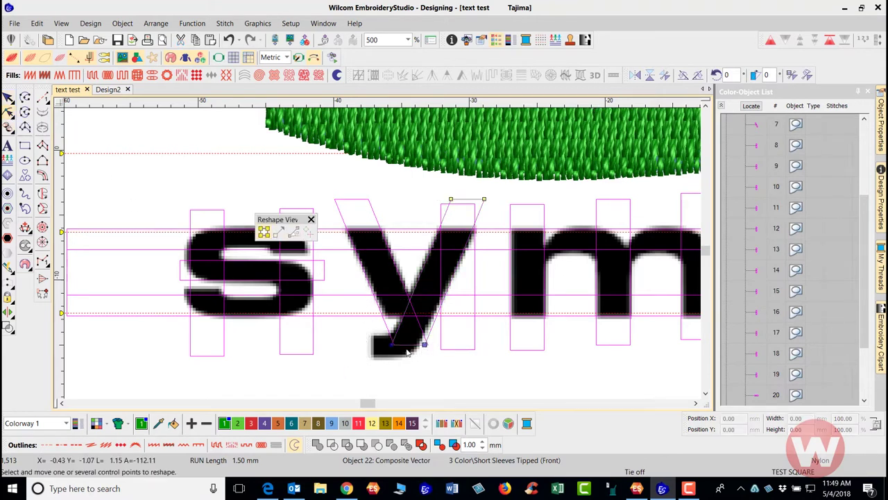
{"action": "left_click_drag", "start_coordinate": [423, 343], "coordinate": [374, 379]}
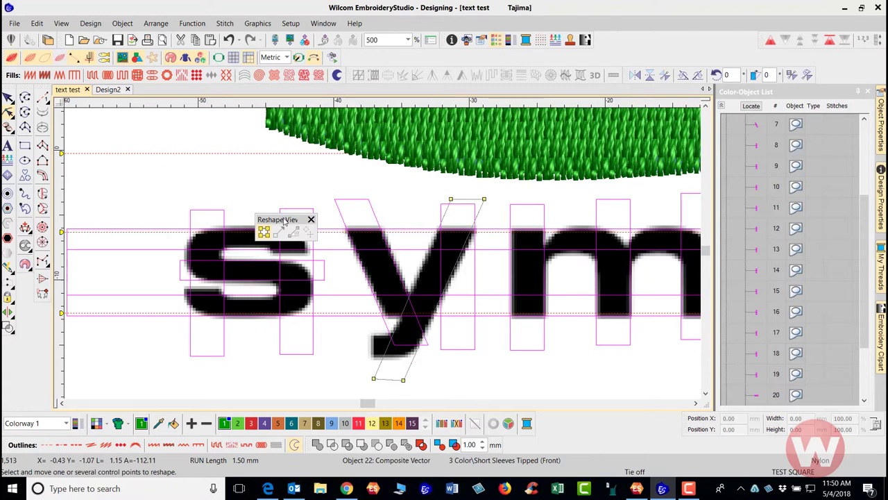
{"action": "left_click_drag", "start_coordinate": [285, 221], "coordinate": [98, 114]}
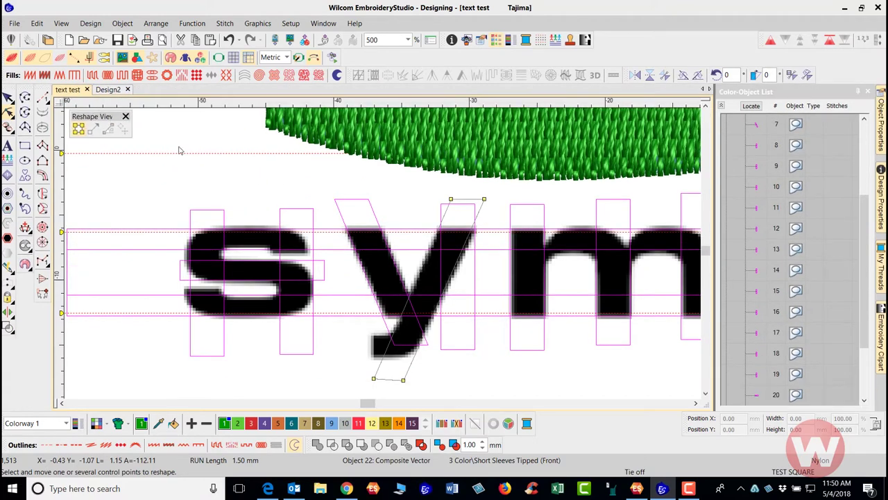
{"action": "scroll", "coordinate": [412, 251], "scroll_direction": "down", "scroll_amount": 2}
{"action": "scroll", "coordinate": [413, 251], "scroll_direction": "down", "scroll_amount": 1}
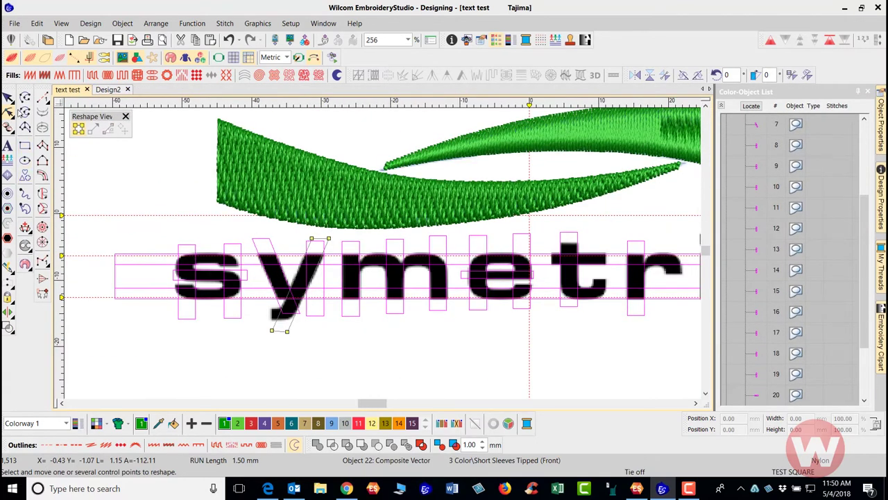
{"action": "left_click", "coordinate": [8, 98]}
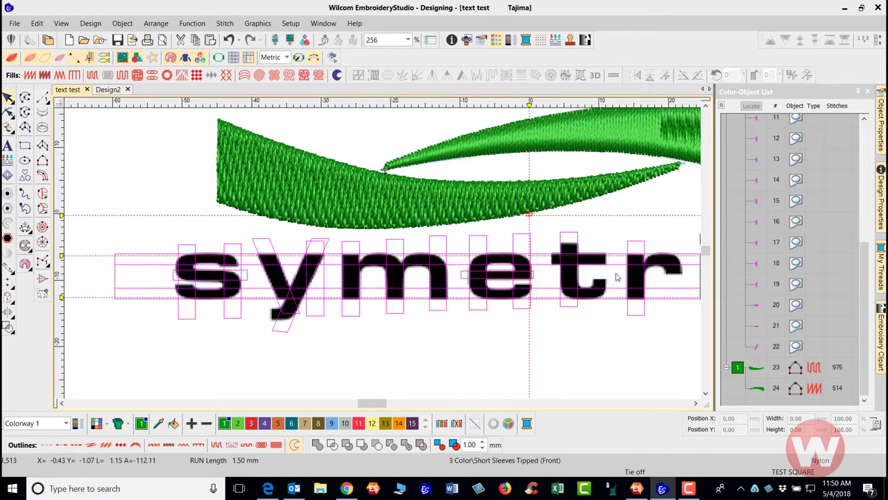
Select the whole block of vector guides in the object list and lock them.
{"action": "scroll", "coordinate": [619, 277], "scroll_direction": "down", "scroll_amount": 2}
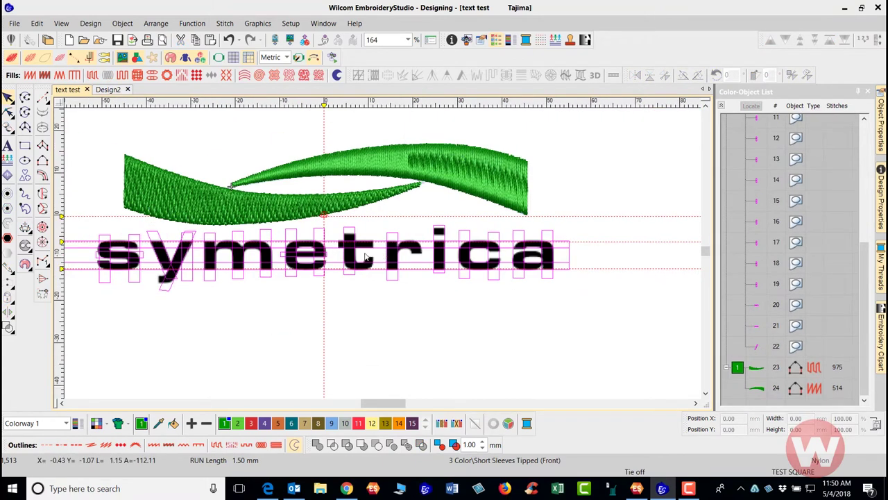
{"action": "scroll", "coordinate": [146, 256], "scroll_direction": "up", "scroll_amount": 1}
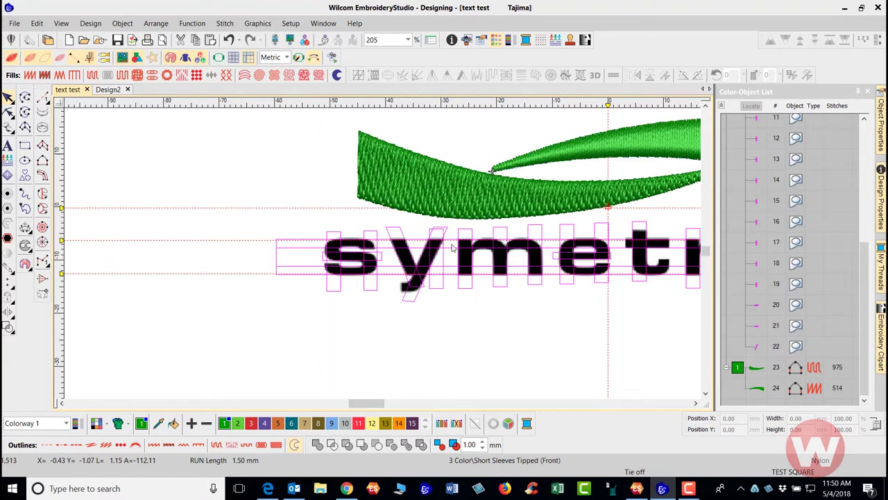
{"action": "scroll", "coordinate": [526, 257], "scroll_direction": "up", "scroll_amount": 1}
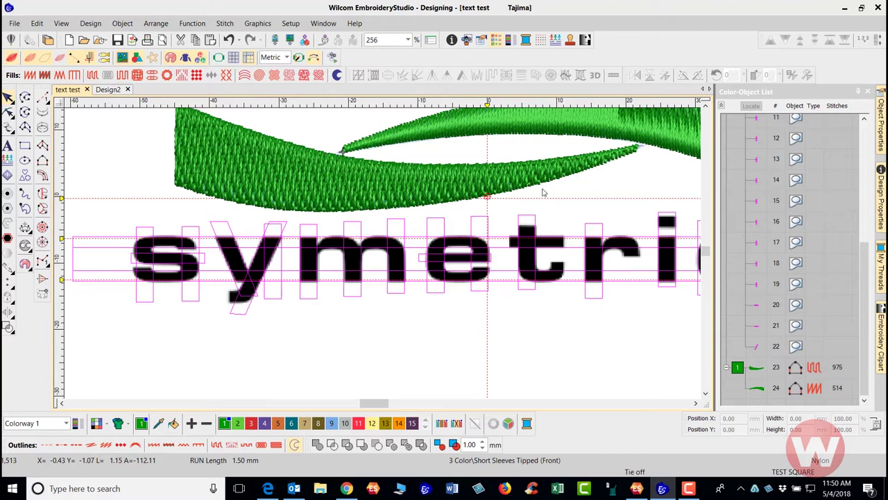
{"action": "left_click_drag", "start_coordinate": [867, 269], "coordinate": [866, 165]}
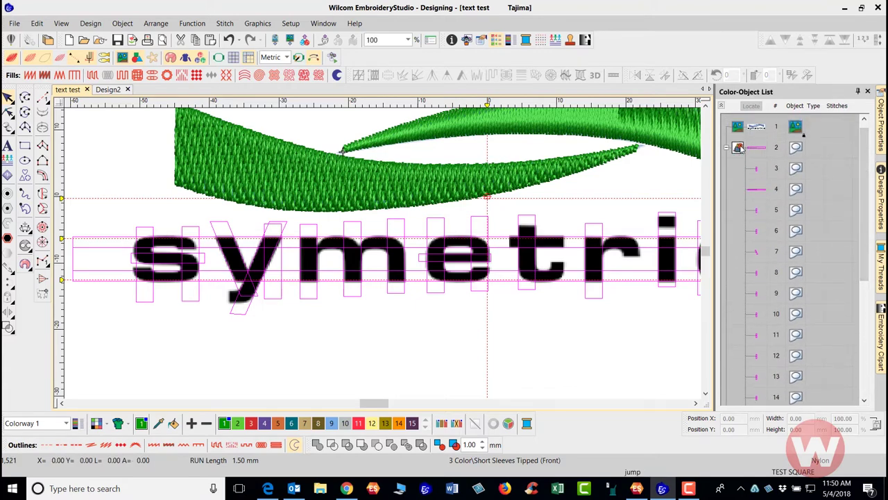
{"action": "left_click", "coordinate": [738, 147]}
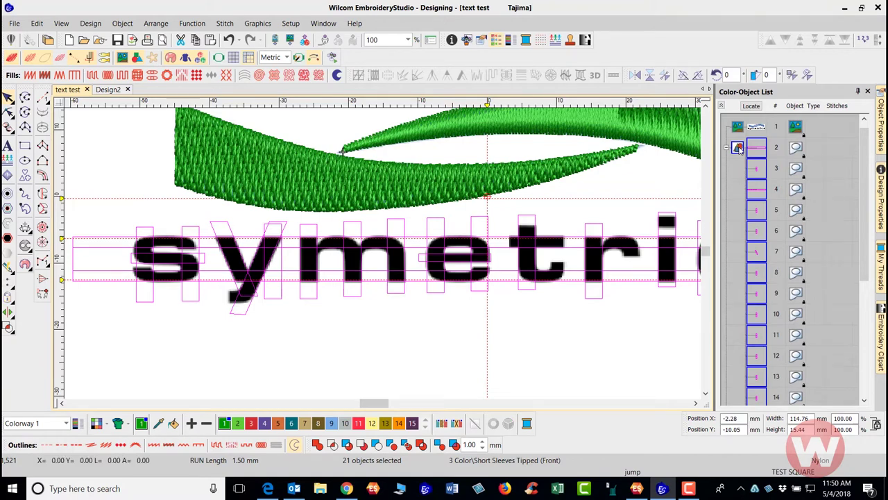
{"action": "right_click", "coordinate": [745, 148]}
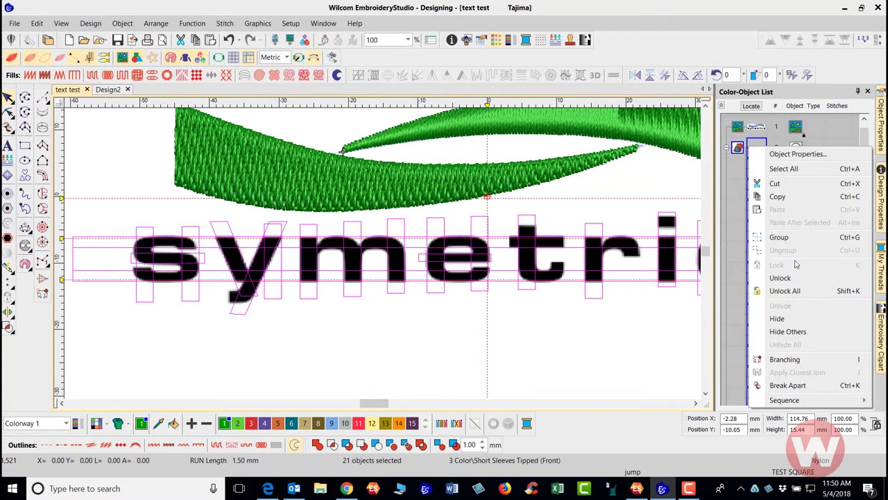
Save the design with the locked guides in place and turn off its auto fabric setting.
{"action": "left_click", "coordinate": [488, 277]}
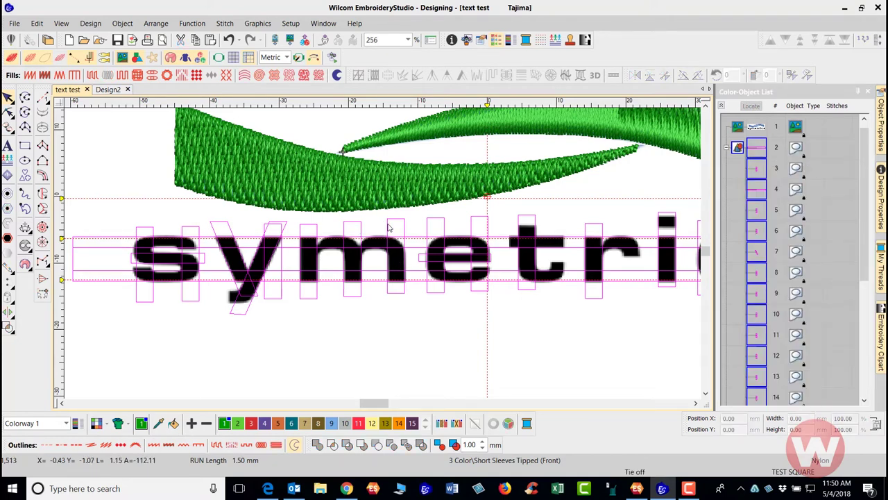
{"action": "left_click", "coordinate": [118, 40]}
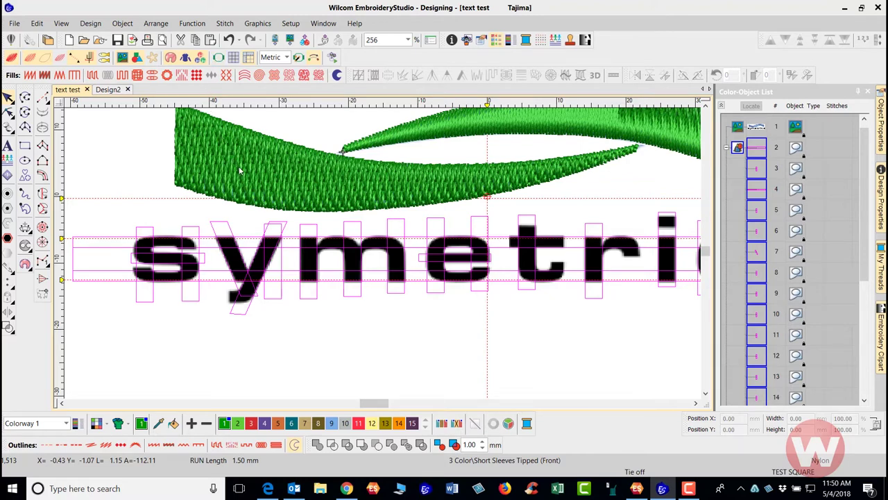
{"action": "left_click", "coordinate": [93, 25]}
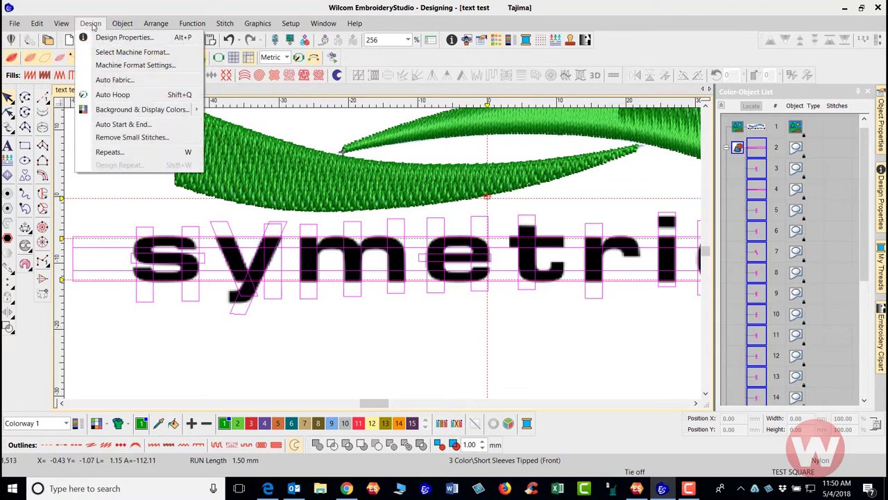
{"action": "left_click", "coordinate": [111, 80]}
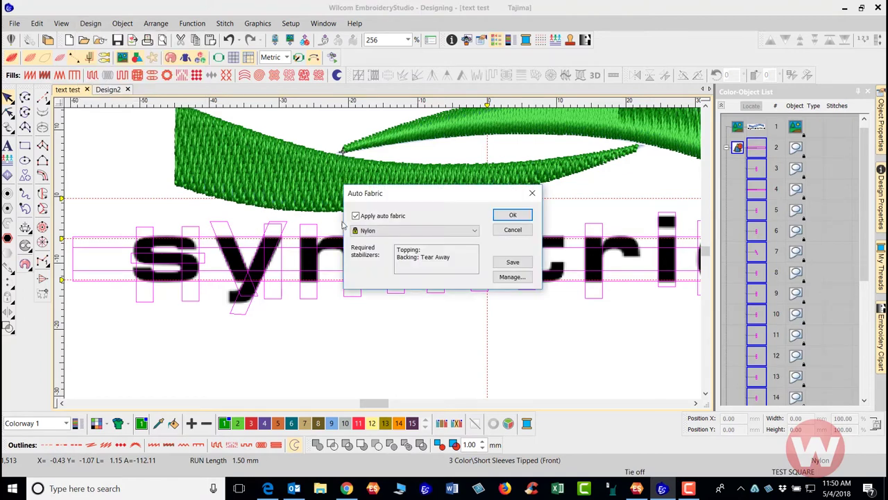
{"action": "left_click", "coordinate": [355, 216]}
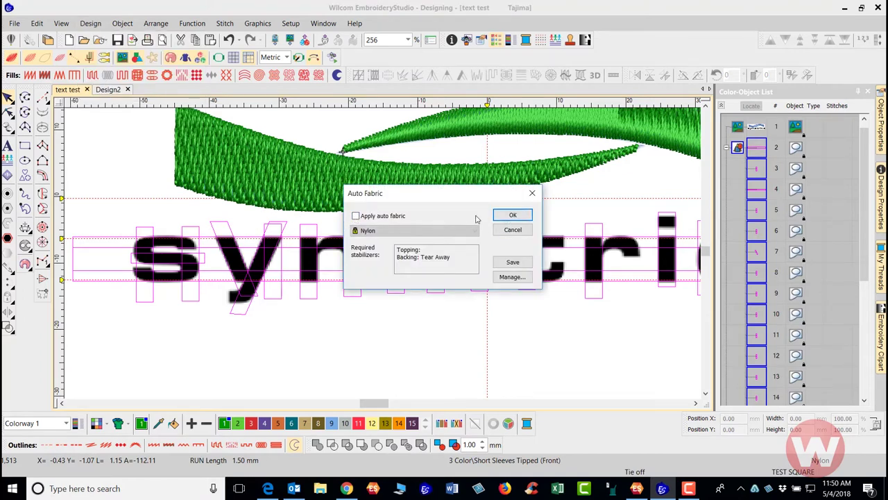
{"action": "left_click", "coordinate": [512, 215]}
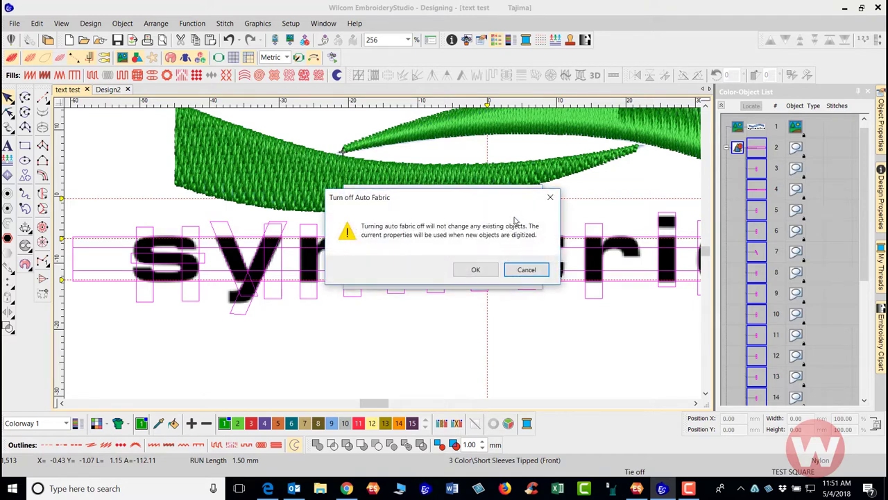
{"action": "left_click", "coordinate": [478, 273]}
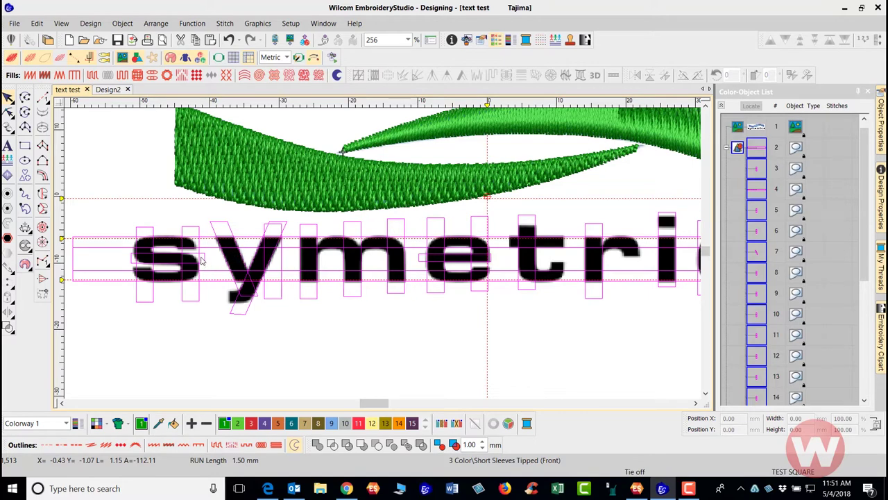
Examine how the vector guides line up with the s and y of the lettering.
{"action": "scroll", "coordinate": [201, 262], "scroll_direction": "up", "scroll_amount": 1}
{"action": "scroll", "coordinate": [392, 261], "scroll_direction": "up", "scroll_amount": 2}
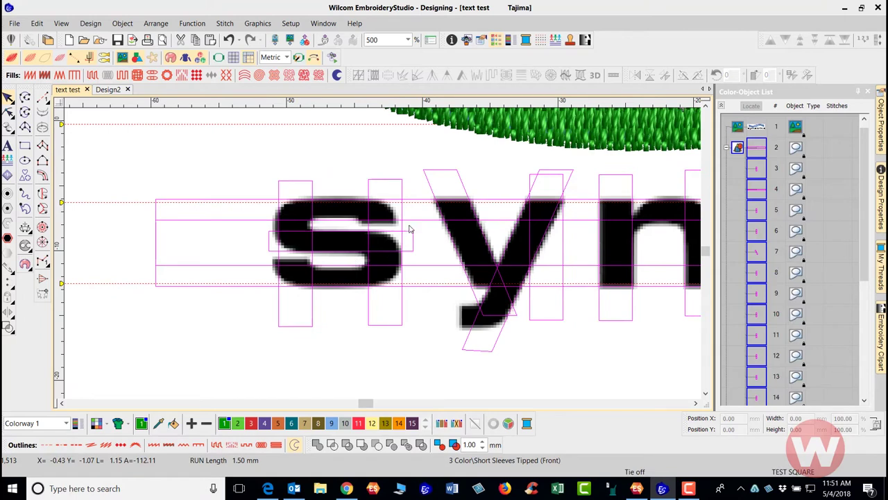
{"action": "scroll", "coordinate": [410, 225], "scroll_direction": "up", "scroll_amount": 1}
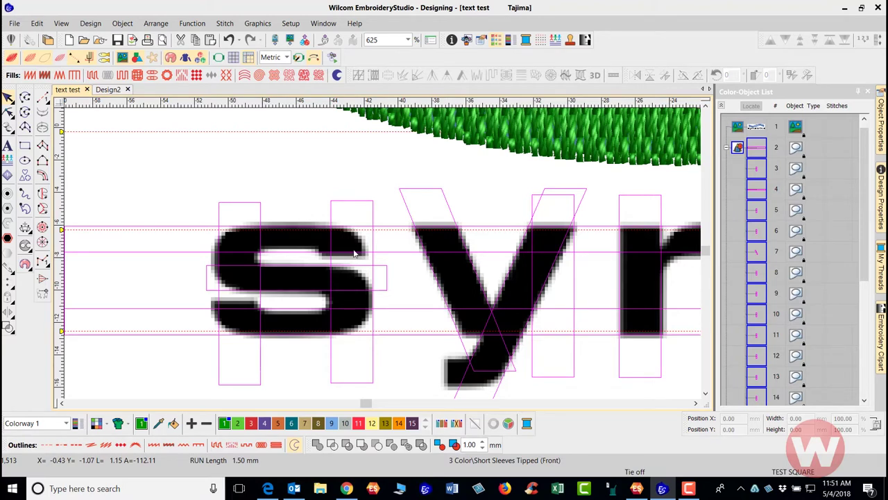
{"action": "key", "text": "1"}
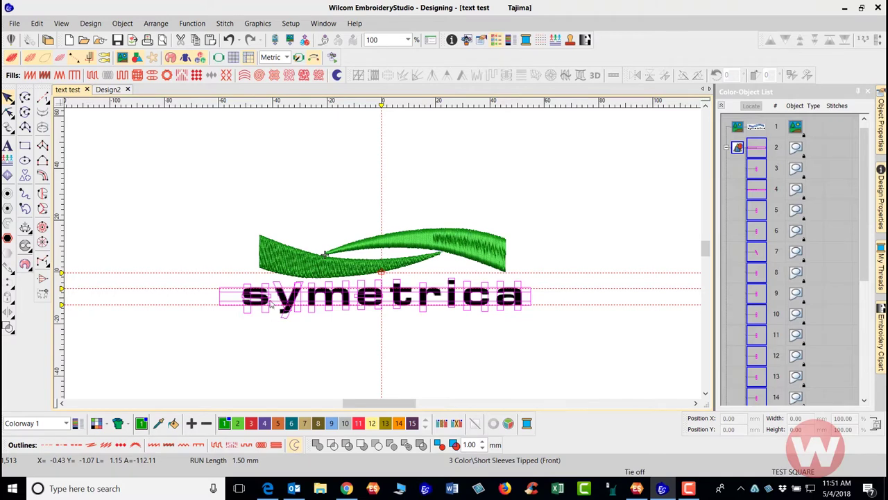
{"action": "scroll", "coordinate": [270, 305], "scroll_direction": "up", "scroll_amount": 2}
{"action": "scroll", "coordinate": [383, 258], "scroll_direction": "up", "scroll_amount": 2}
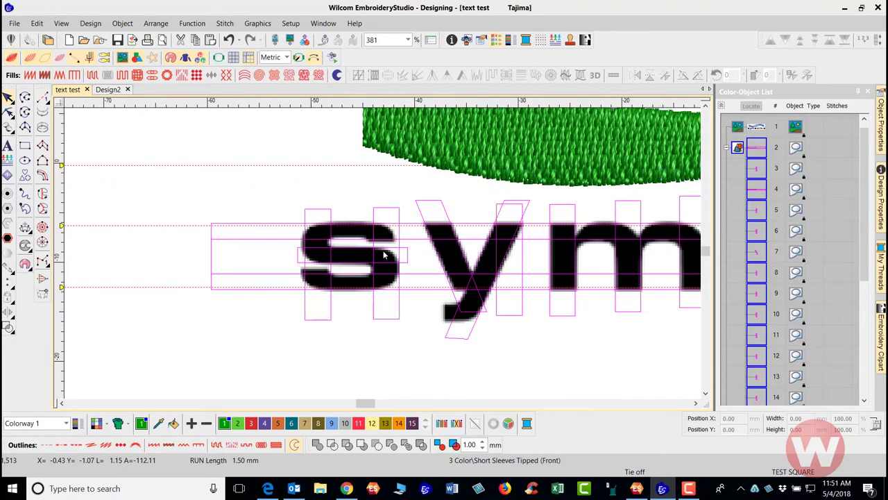
{"action": "scroll", "coordinate": [383, 255], "scroll_direction": "up", "scroll_amount": 2}
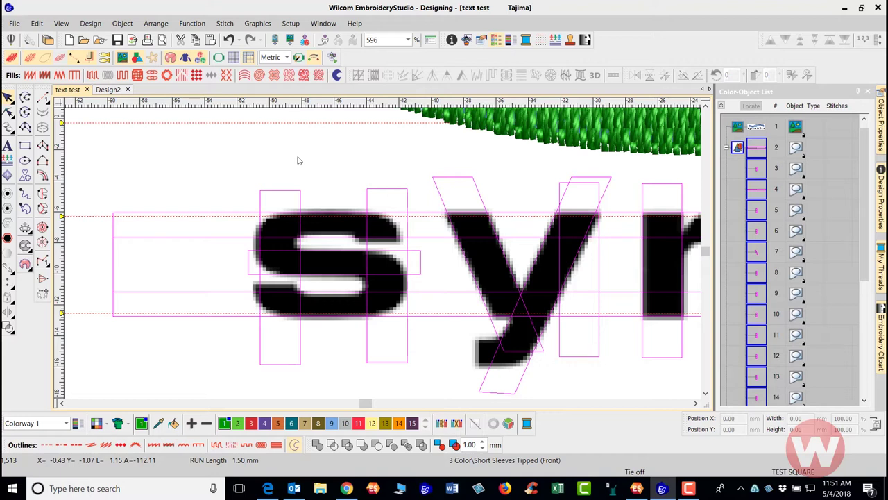
Digitize the e's crossbar as a satin Column A object about 1.2 mm high, ending it on a slant at the e's lower right corner.
{"action": "left_click", "coordinate": [42, 145]}
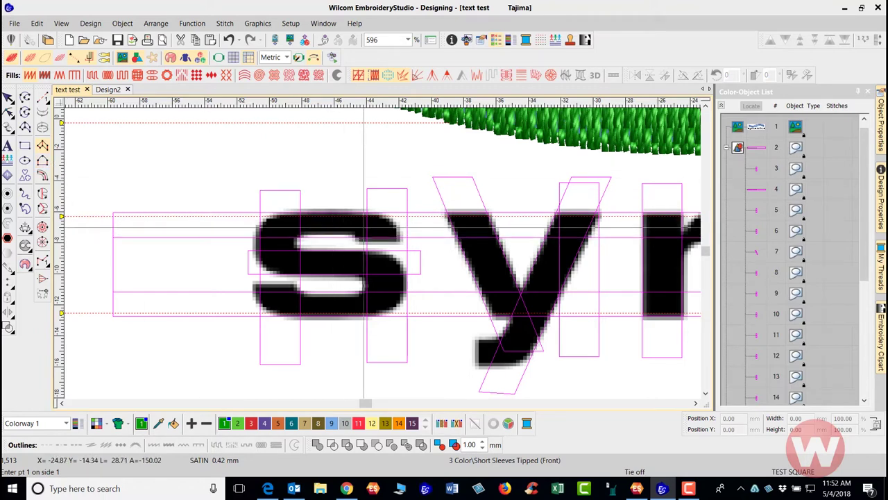
{"action": "scroll", "coordinate": [364, 227], "scroll_direction": "down", "scroll_amount": 1}
{"action": "scroll", "coordinate": [368, 236], "scroll_direction": "up", "scroll_amount": 1}
{"action": "scroll", "coordinate": [381, 249], "scroll_direction": "down", "scroll_amount": 1}
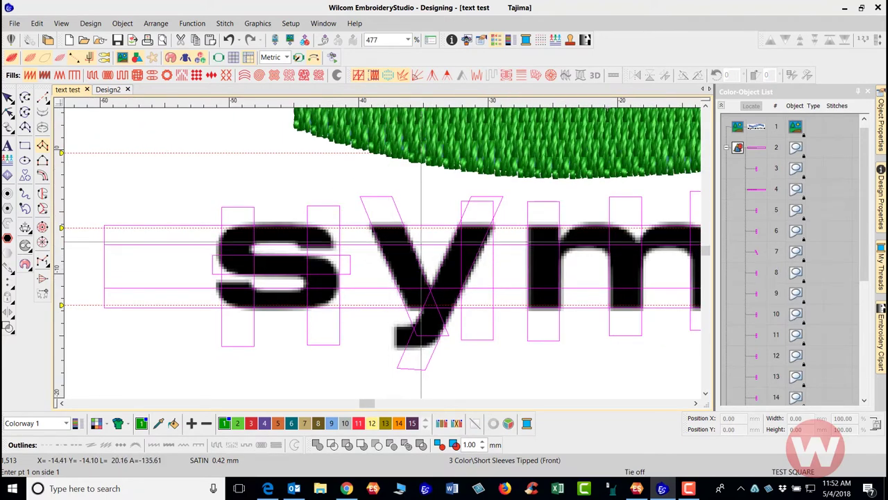
{"action": "scroll", "coordinate": [422, 243], "scroll_direction": "down", "scroll_amount": 4}
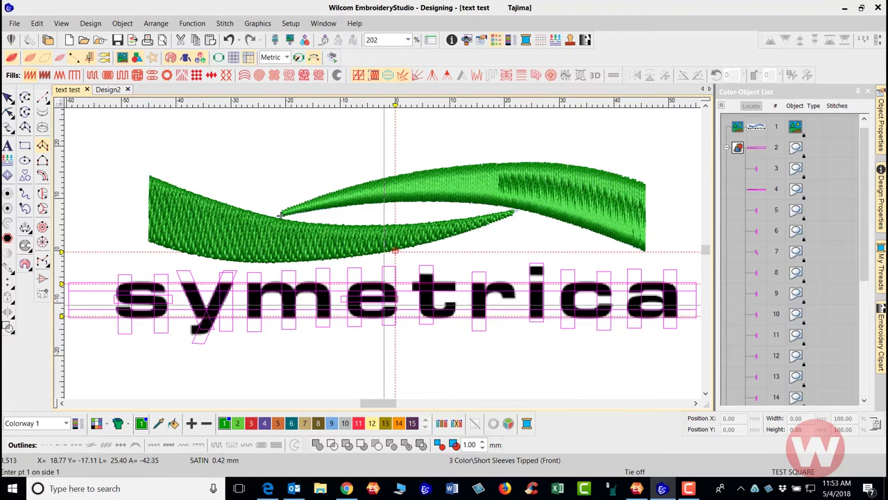
{"action": "scroll", "coordinate": [383, 341], "scroll_direction": "up", "scroll_amount": 4}
{"action": "scroll", "coordinate": [378, 252], "scroll_direction": "up", "scroll_amount": 2}
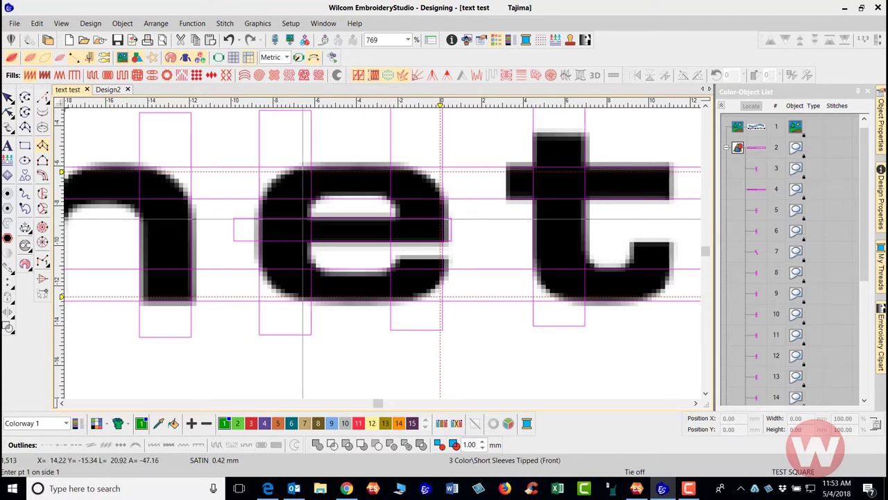
{"action": "left_click", "coordinate": [302, 218]}
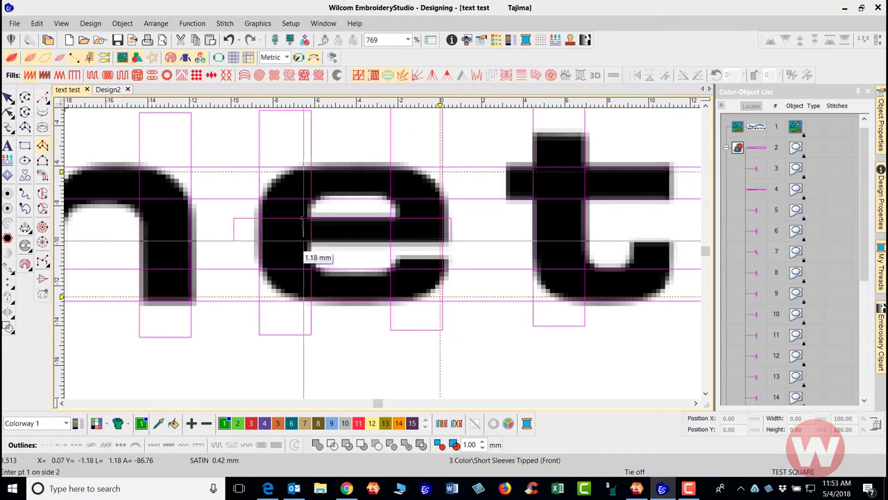
{"action": "left_click", "coordinate": [303, 241]}
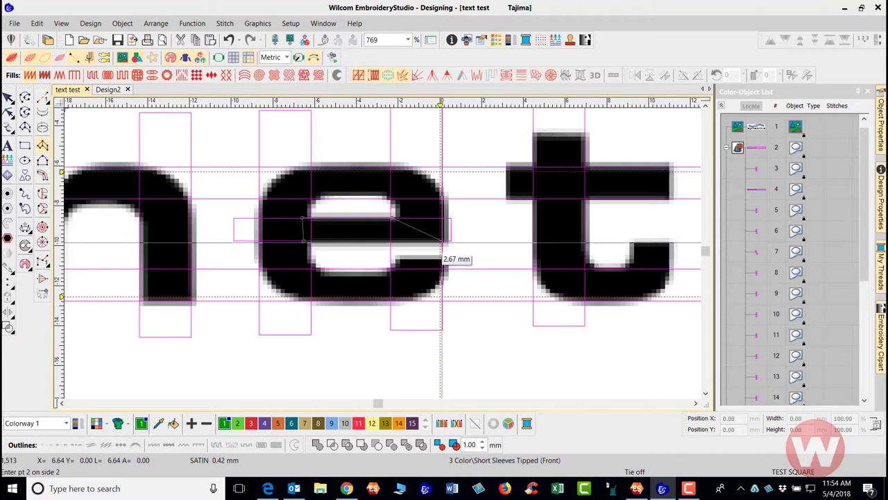
{"action": "left_click", "coordinate": [441, 243]}
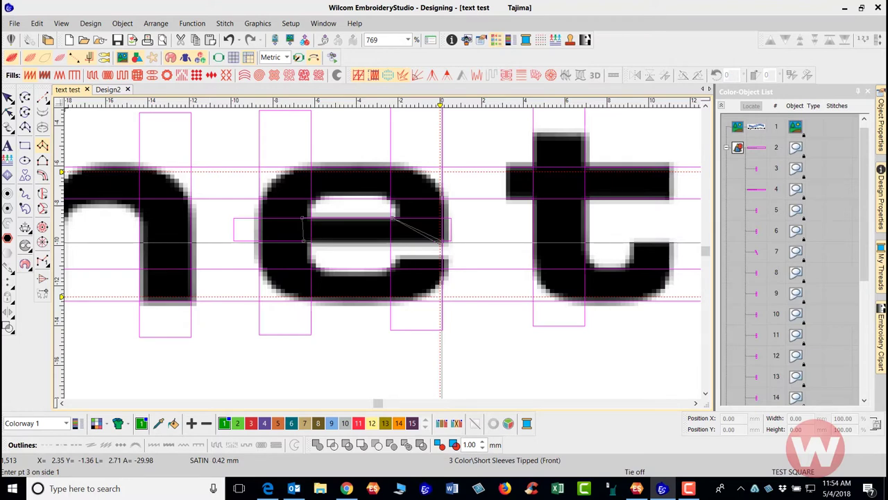
{"action": "key", "text": "Return"}
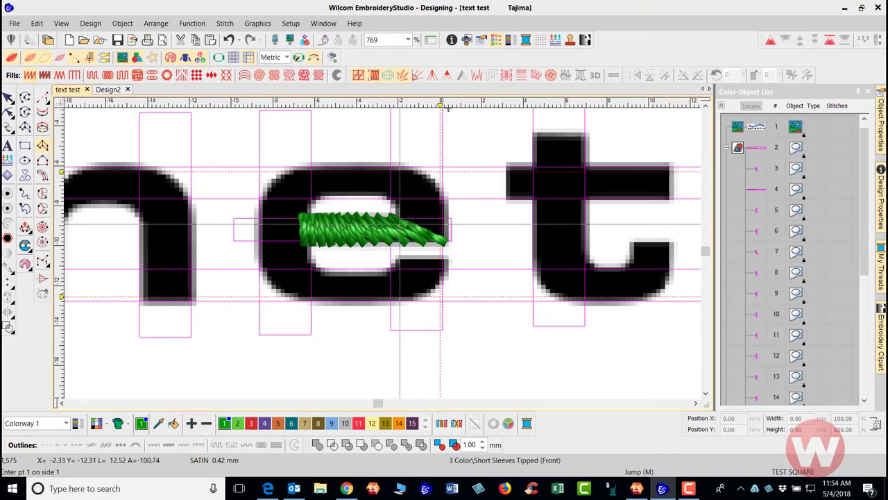
Check the e's crossbar stitching without the background artwork, restore the artwork and switch the stitches off.
{"action": "key", "text": "d"}
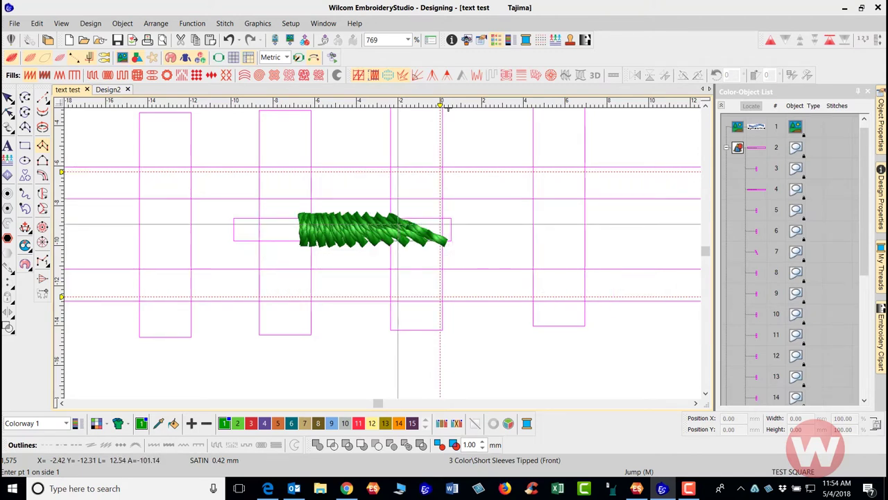
{"action": "key", "text": "d"}
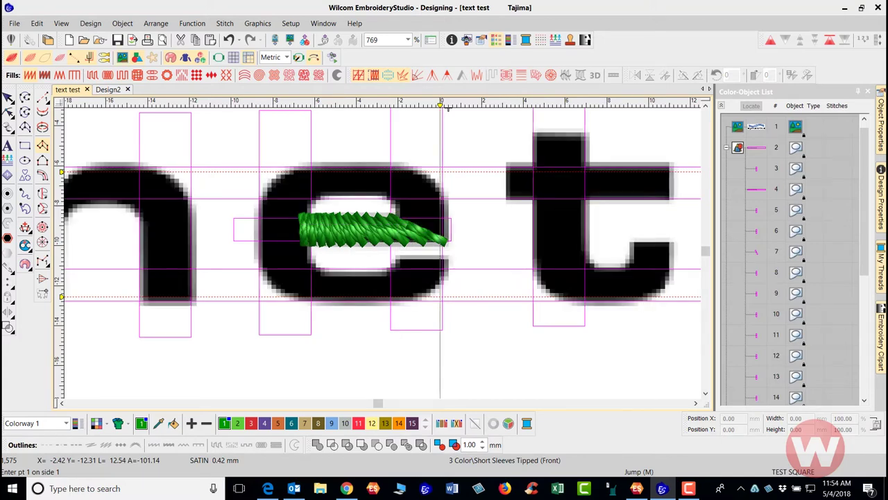
{"action": "key", "text": "s"}
{"action": "scroll", "coordinate": [447, 108], "scroll_direction": "up", "scroll_amount": 2}
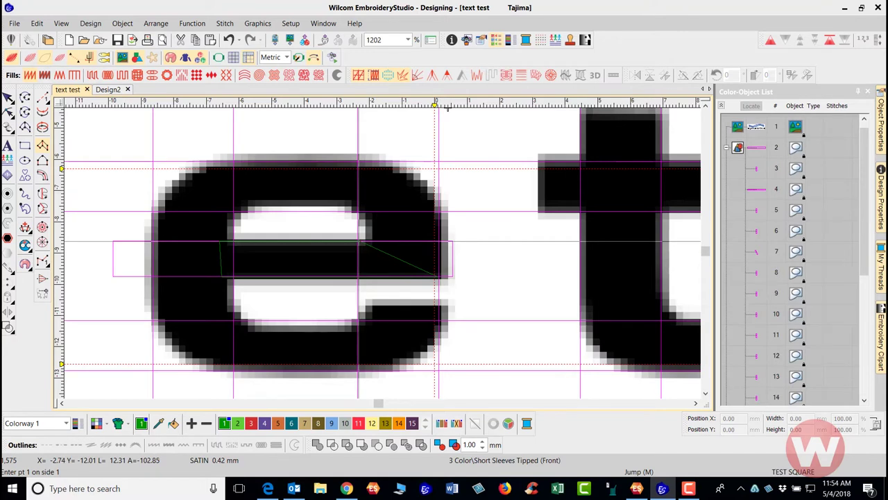
Start a second satin column at the crossbar's slanted end and place point pairs around the e's upper right curve.
{"action": "left_click", "coordinate": [357, 242]}
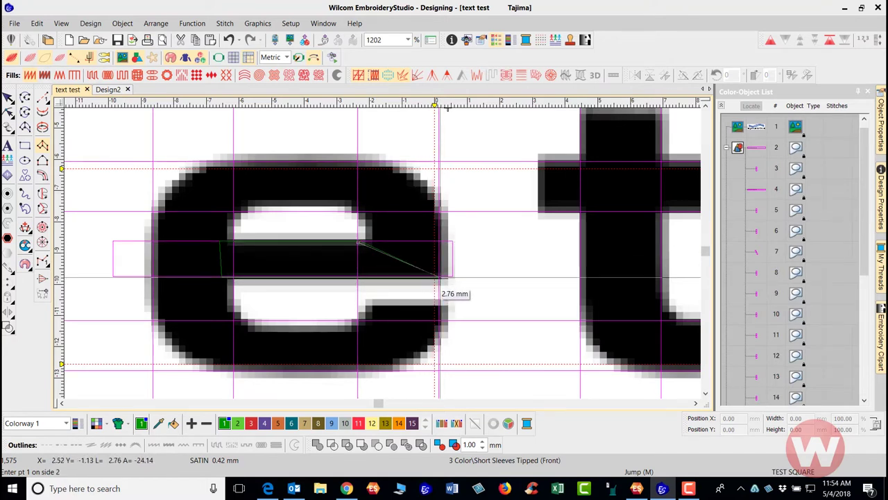
{"action": "left_click", "coordinate": [438, 276]}
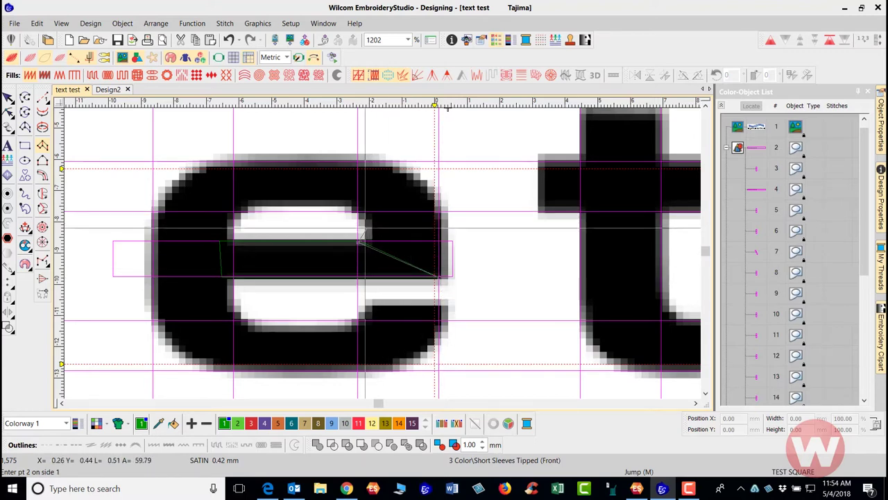
{"action": "left_click", "coordinate": [359, 230]}
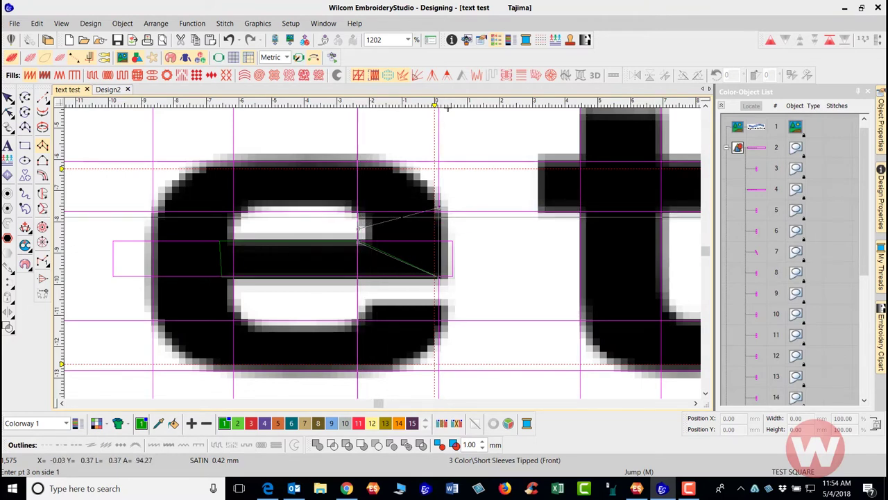
{"action": "left_click", "coordinate": [401, 168]}
{"action": "left_click", "coordinate": [438, 206]}
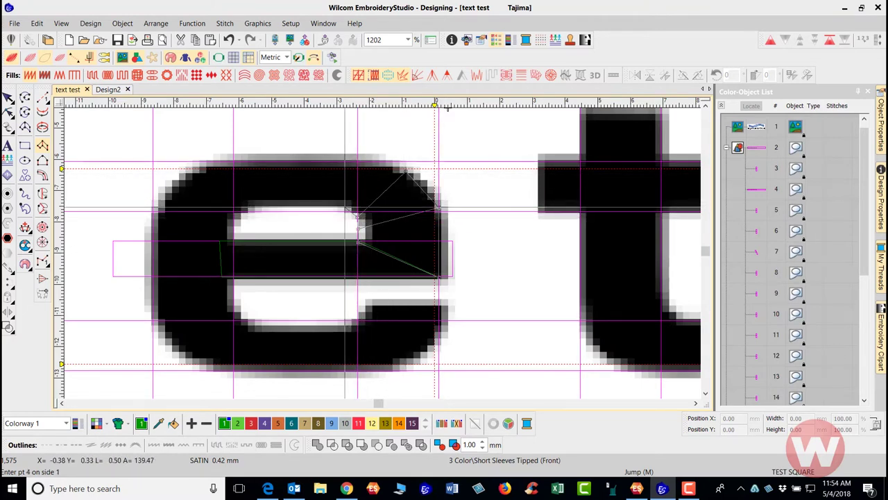
{"action": "left_click", "coordinate": [344, 208]}
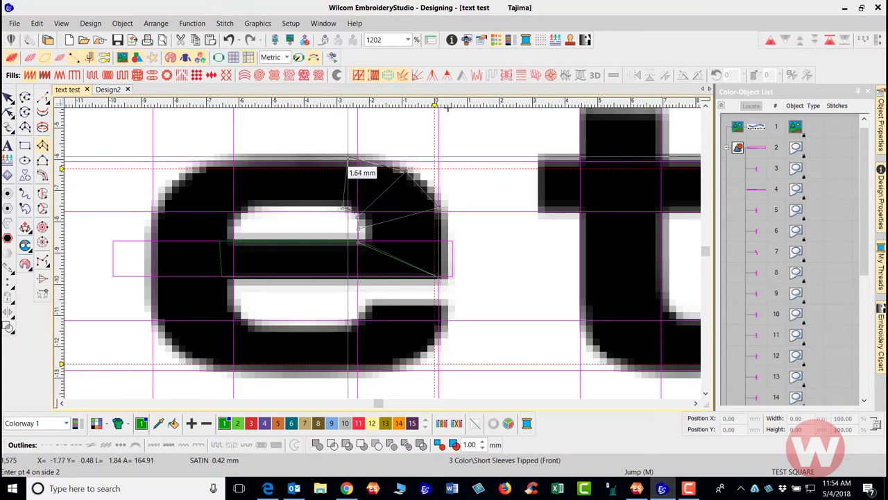
{"action": "left_click", "coordinate": [348, 157]}
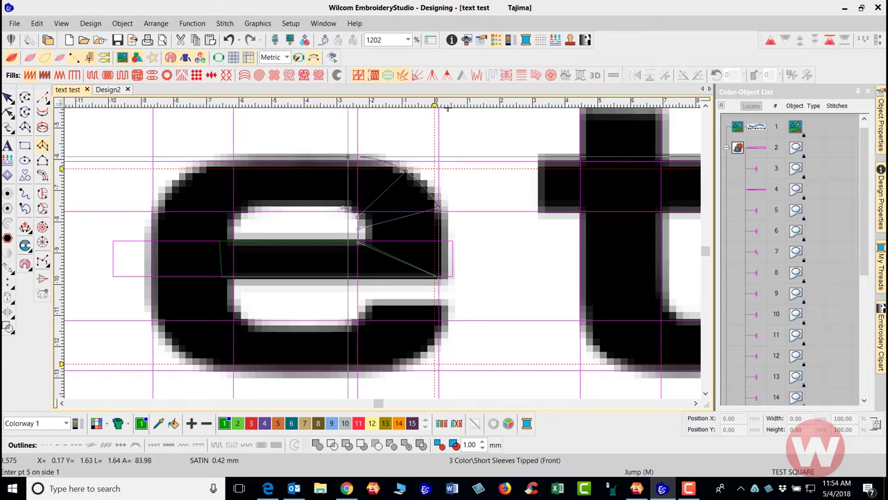
Continue the satin column along the e's top stroke and around its upper left curve to the crossbar's level.
{"action": "left_click", "coordinate": [253, 208]}
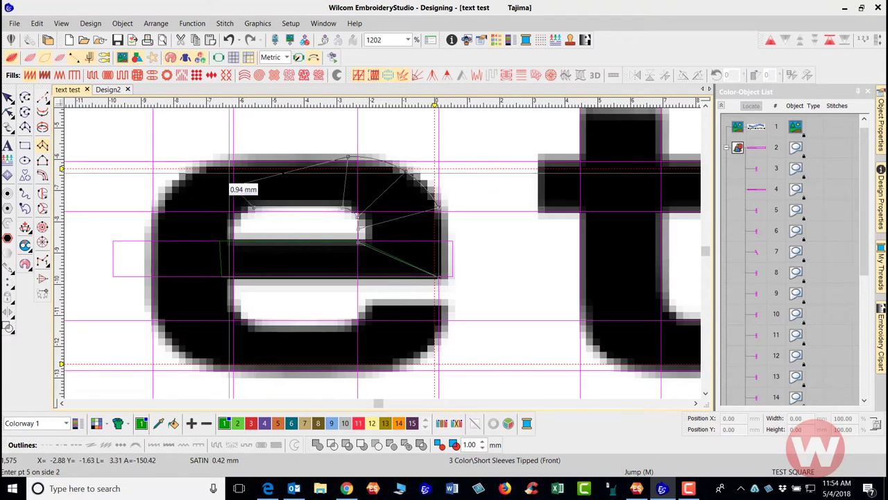
{"action": "left_click", "coordinate": [217, 156]}
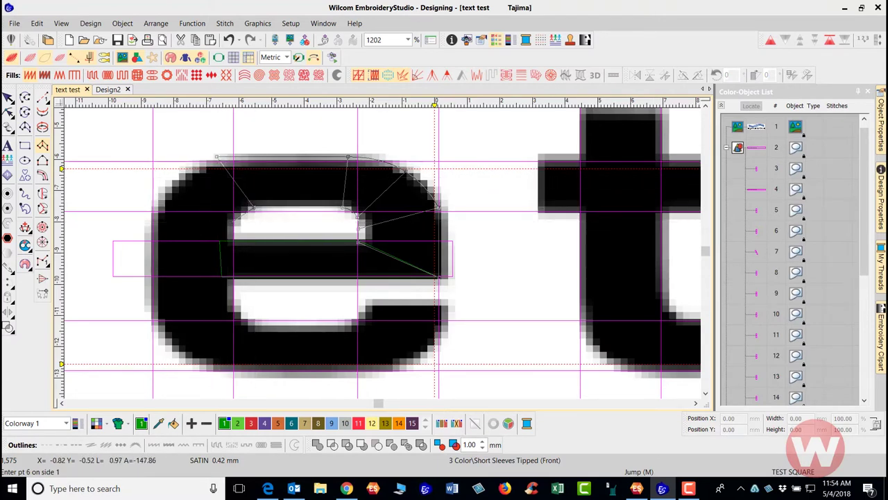
{"action": "left_click", "coordinate": [236, 219]}
{"action": "left_click", "coordinate": [177, 178]}
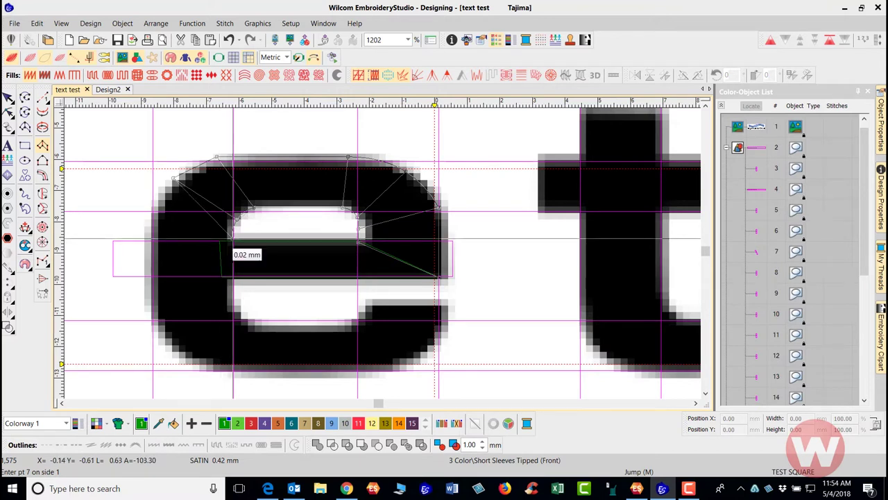
{"action": "left_click", "coordinate": [153, 241]}
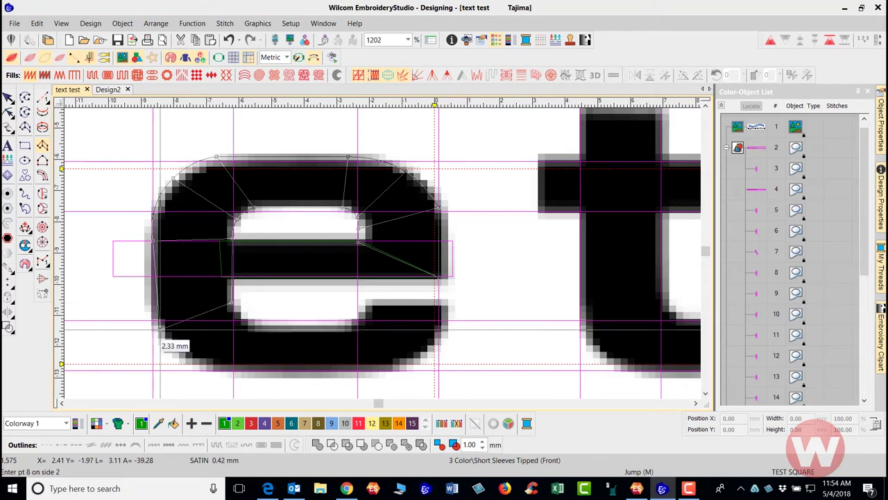
Place the column's point pairs around the e's lower left curve and along its bottom stroke, following the vector guides.
{"action": "left_click", "coordinate": [154, 320]}
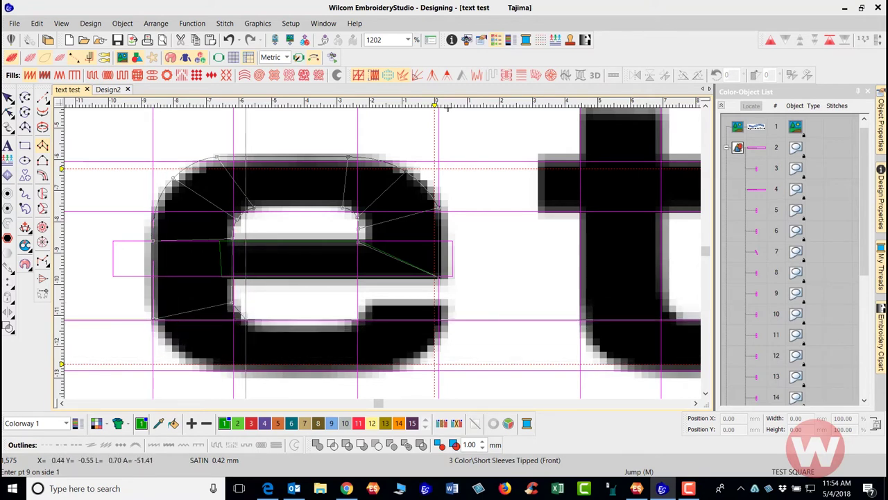
{"action": "left_click", "coordinate": [206, 364]}
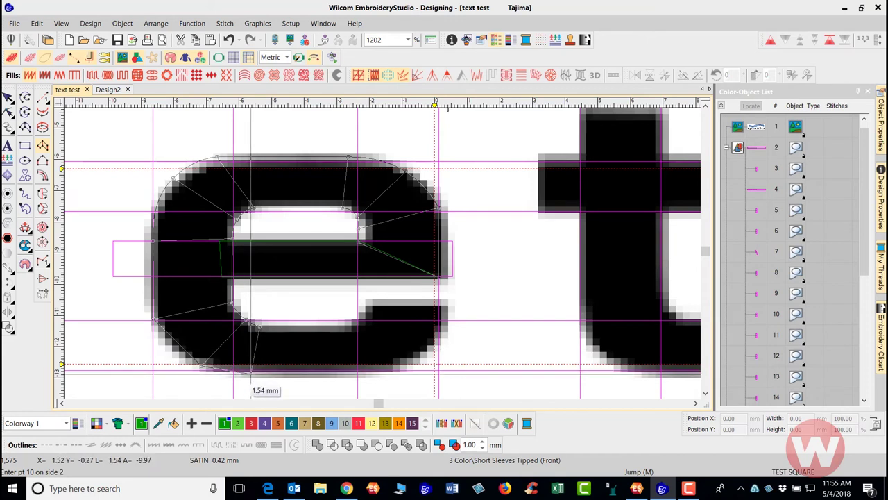
{"action": "left_click", "coordinate": [252, 374]}
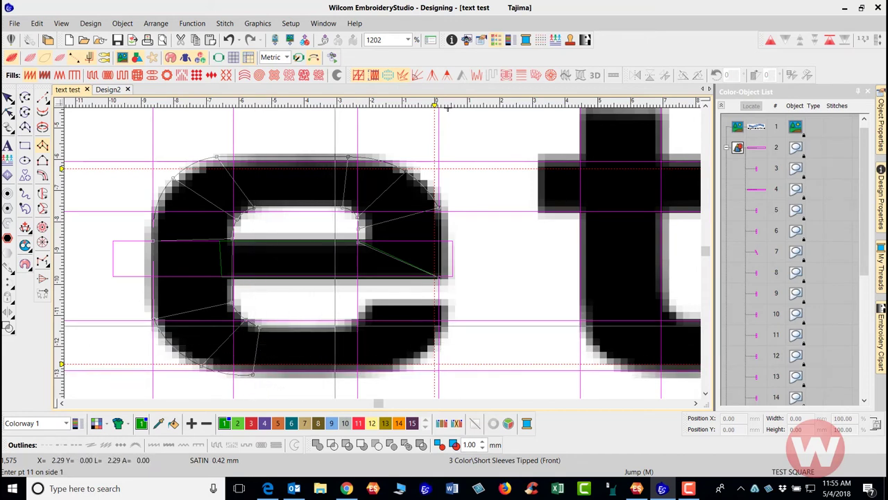
{"action": "left_click", "coordinate": [345, 327]}
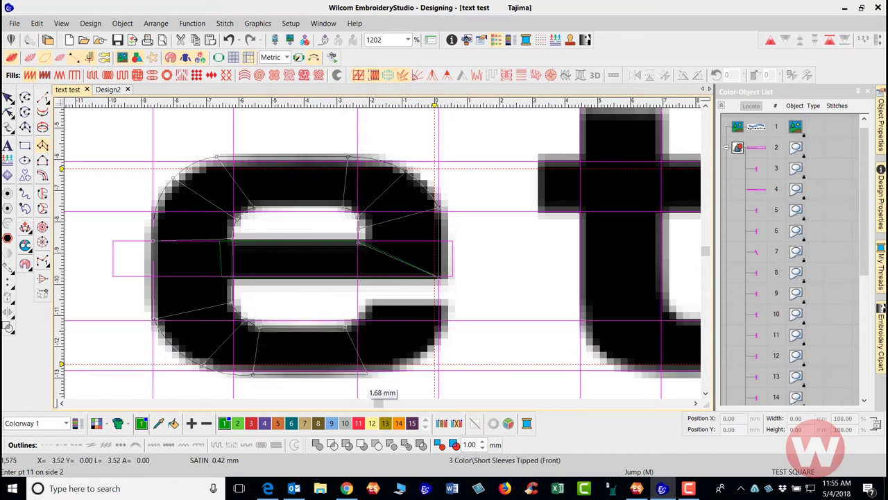
{"action": "left_click", "coordinate": [369, 374]}
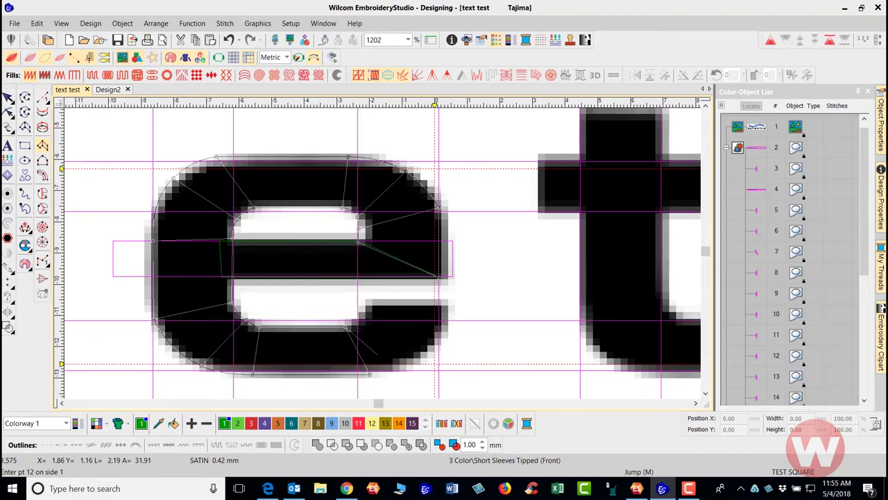
Carry the satin column around the e's lower right curve, end it at the open tip and generate its stitches.
{"action": "left_click", "coordinate": [409, 362]}
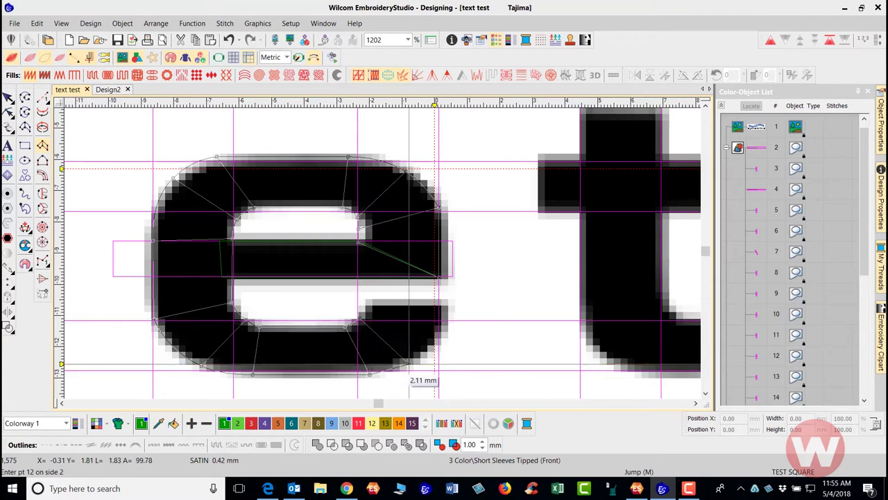
{"action": "left_click", "coordinate": [360, 319]}
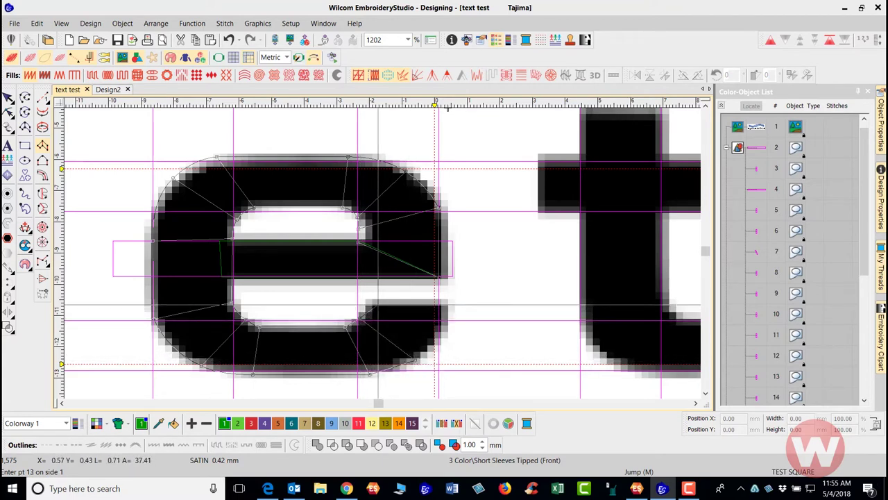
{"action": "left_click", "coordinate": [375, 304]}
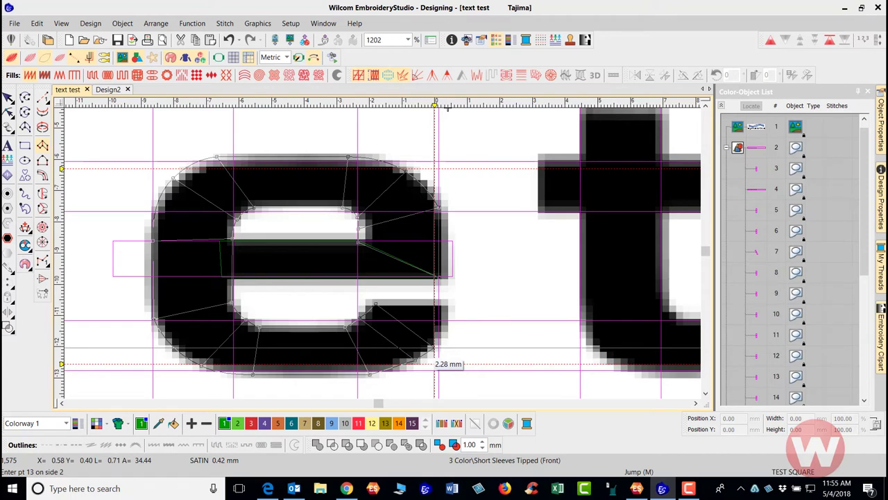
{"action": "left_click", "coordinate": [436, 361]}
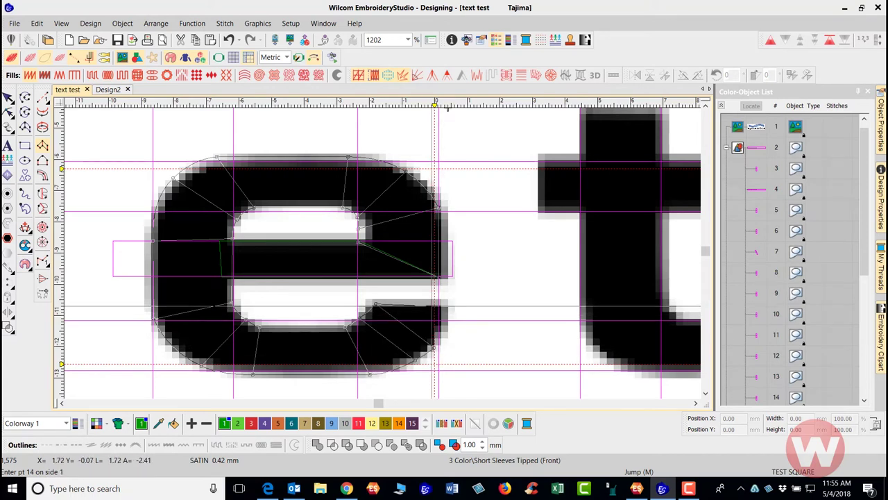
{"action": "left_click", "coordinate": [436, 314]}
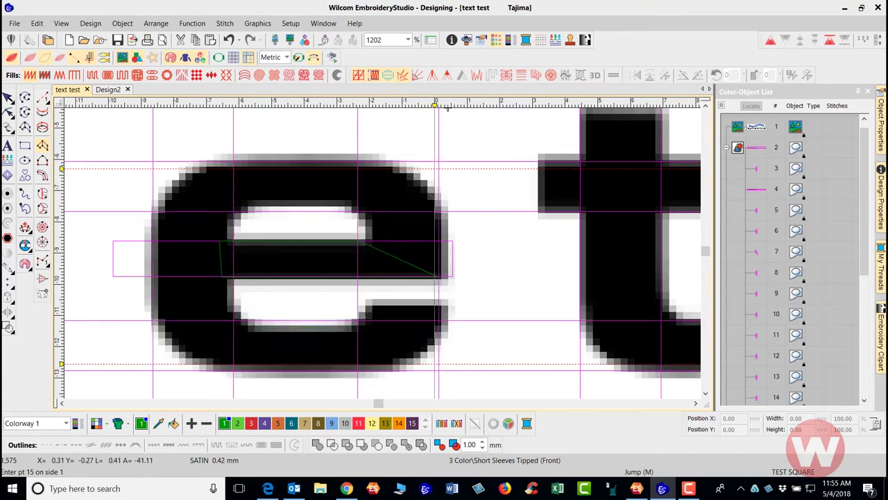
{"action": "key", "text": "Return"}
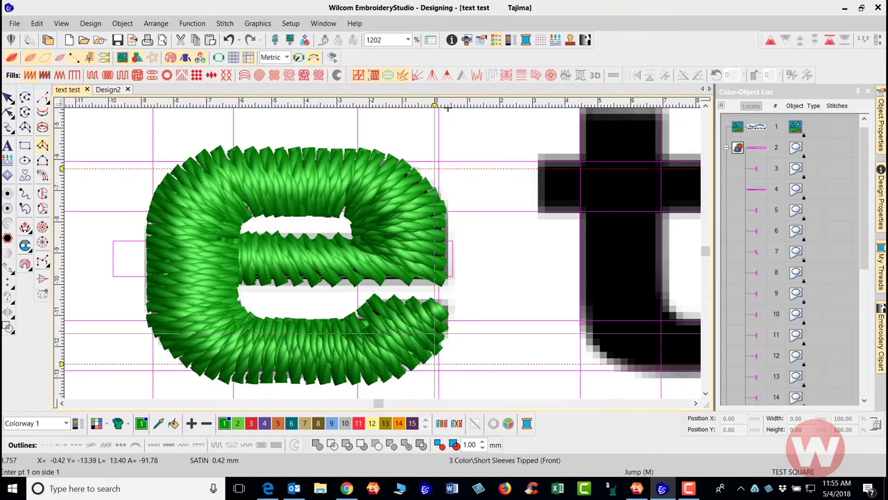
Check the e's stitching at actual size and close up, and hide the stitches and the artwork to inspect its outlines.
{"action": "key", "text": "1"}
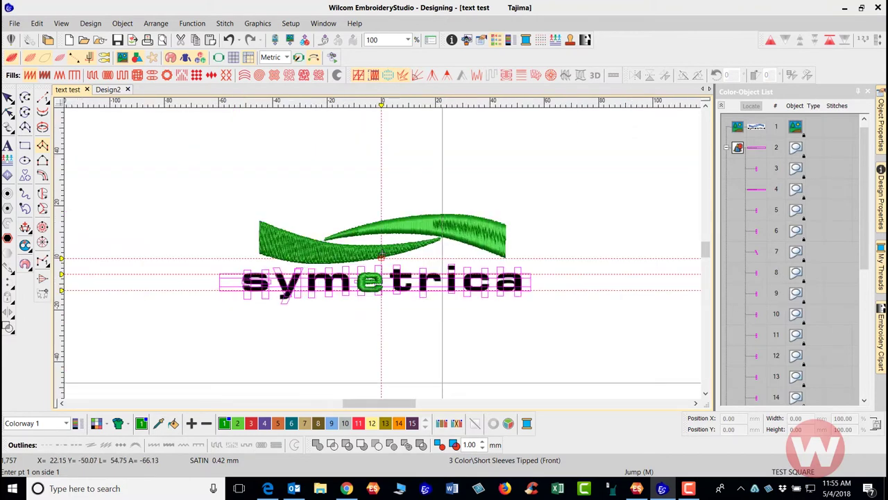
{"action": "scroll", "coordinate": [371, 262], "scroll_direction": "up", "scroll_amount": 10}
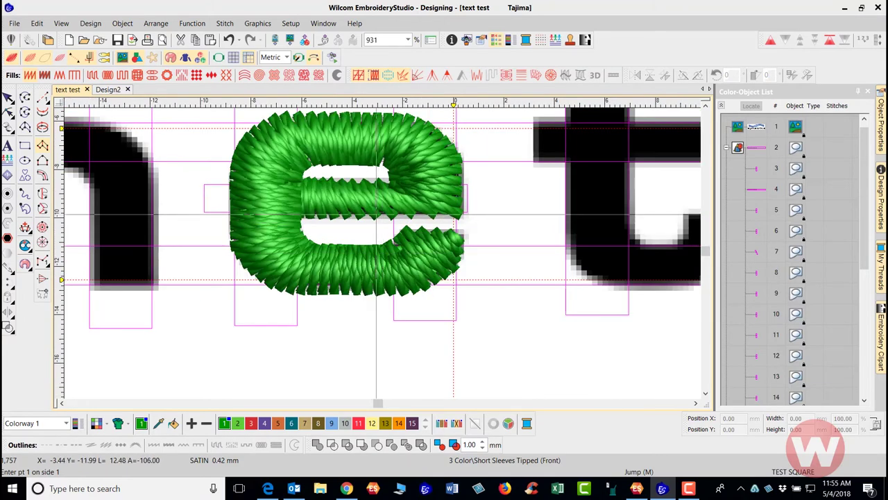
{"action": "scroll", "coordinate": [377, 226], "scroll_direction": "up", "scroll_amount": 2}
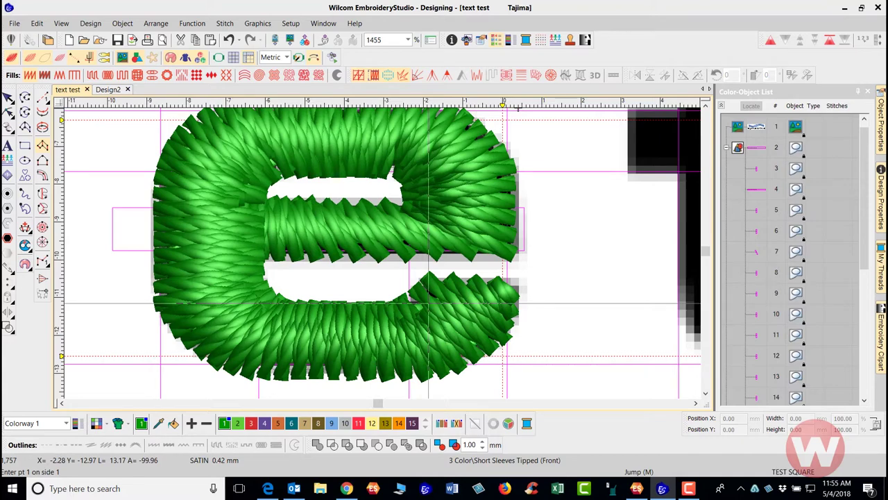
{"action": "key", "text": "1"}
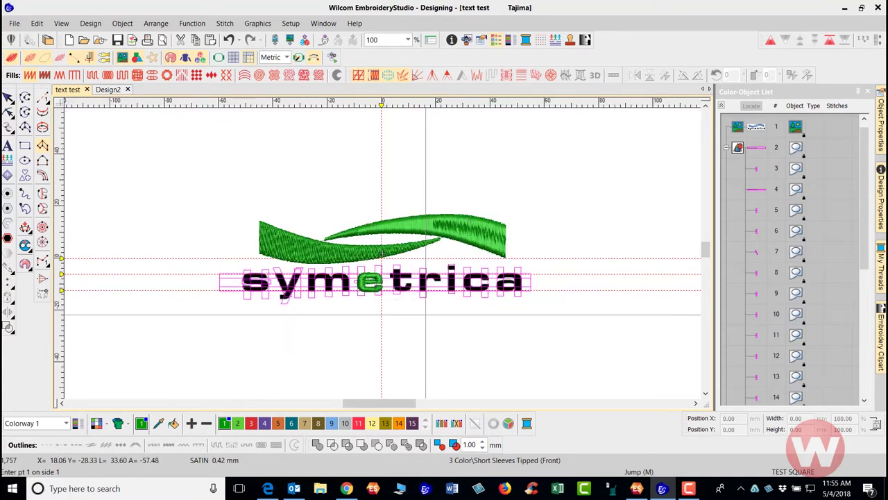
{"action": "scroll", "coordinate": [379, 222], "scroll_direction": "up", "scroll_amount": 3}
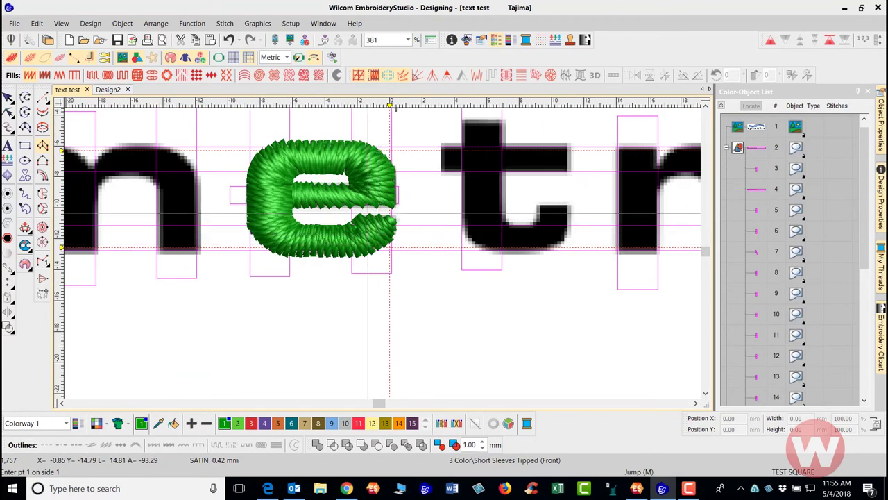
{"action": "scroll", "coordinate": [396, 108], "scroll_direction": "up", "scroll_amount": 3}
{"action": "key", "text": "s"}
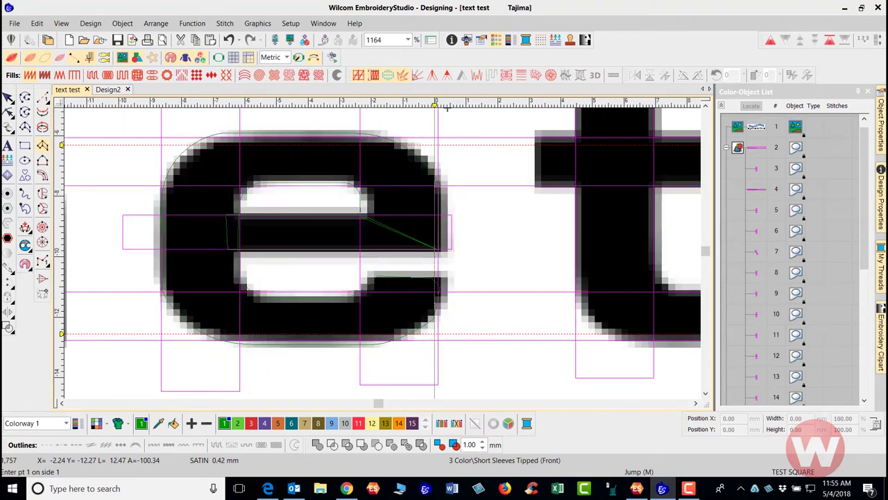
{"action": "key", "text": "b"}
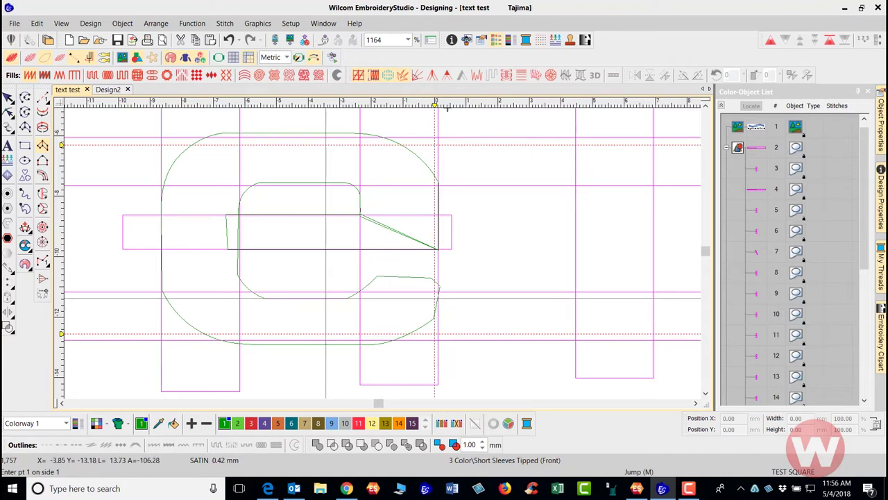
Reshape the e's outer column by moving its outer points at the lower right curve and the lower left side.
{"action": "key", "text": "Escape"}
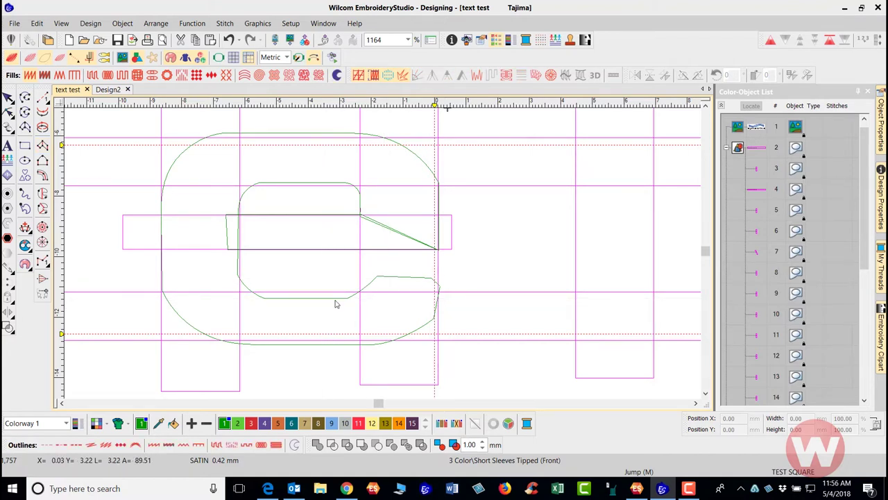
{"action": "left_click", "coordinate": [345, 303]}
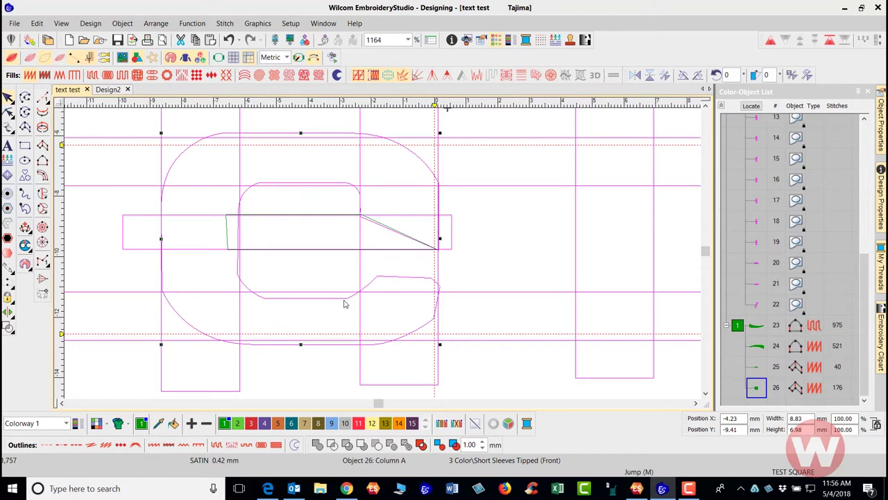
{"action": "key", "text": "h"}
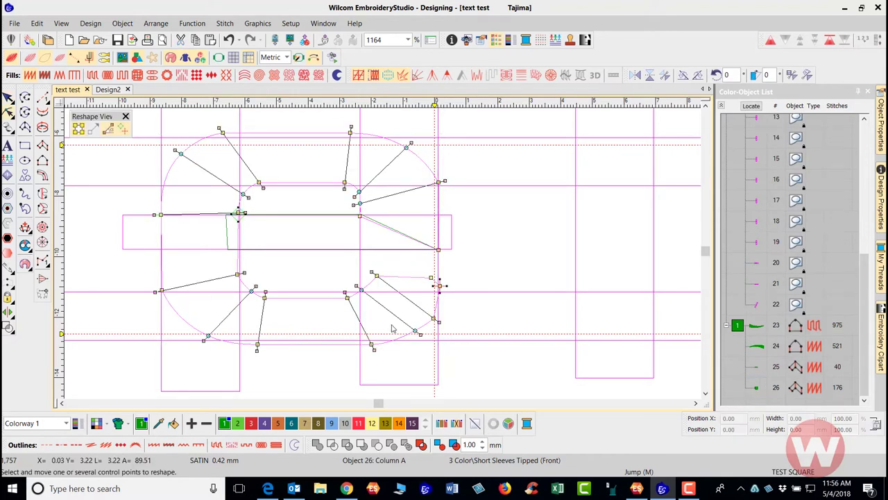
{"action": "mouse_move", "coordinate": [417, 330]}
{"action": "left_mouse_down"}
{"action": "mouse_move", "coordinate": [436, 337]}
{"action": "mouse_move", "coordinate": [406, 337]}
{"action": "left_mouse_up"}
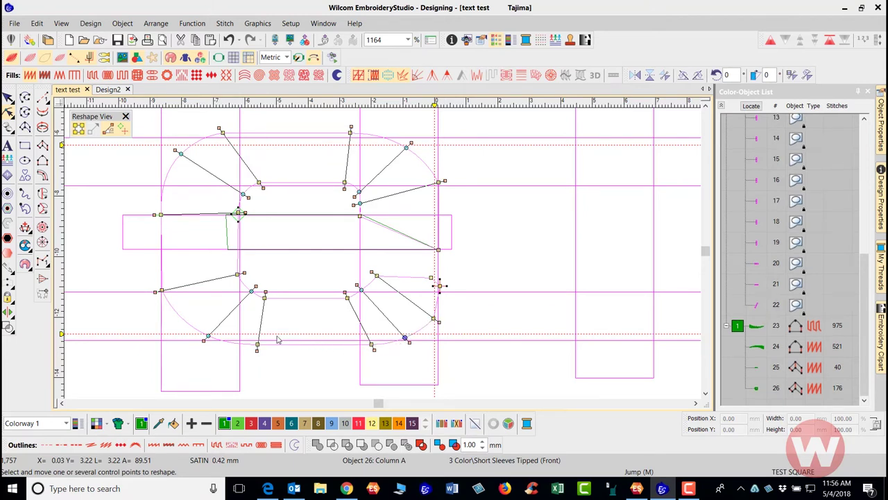
{"action": "left_click_drag", "start_coordinate": [161, 290], "coordinate": [161, 287]}
Turn the outer point near the e's open tip into a curve point, adjust the column's end there and finish reshaping.
{"action": "left_click", "coordinate": [433, 319]}
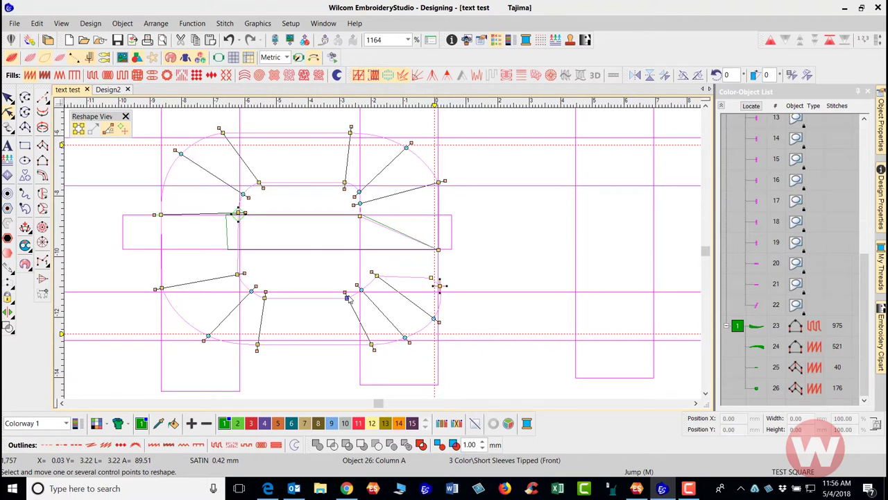
{"action": "key", "text": "space"}
{"action": "key", "text": "space"}
{"action": "left_click", "coordinate": [441, 288]}
{"action": "left_click_drag", "start_coordinate": [441, 289], "coordinate": [442, 326]}
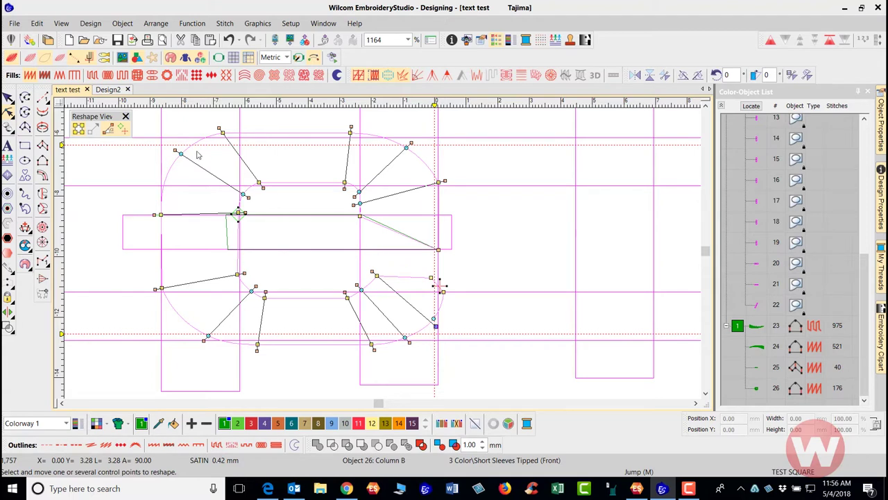
{"action": "left_click", "coordinate": [8, 99]}
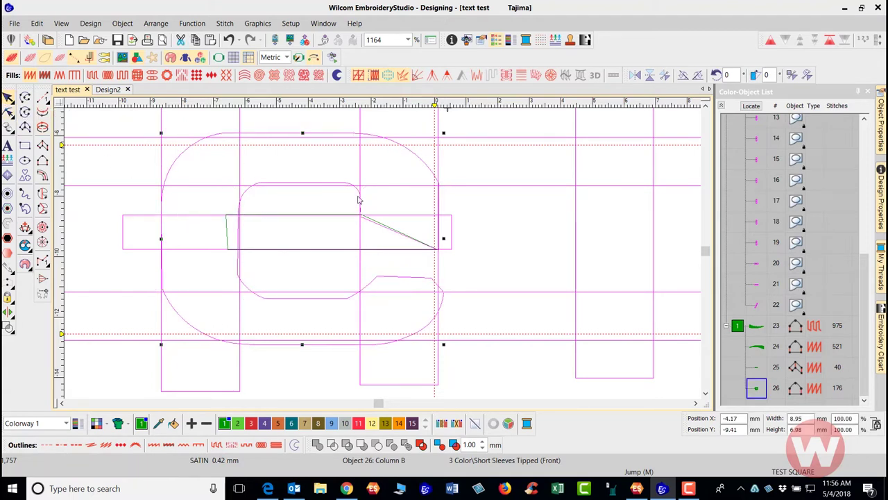
{"action": "left_click", "coordinate": [524, 211]}
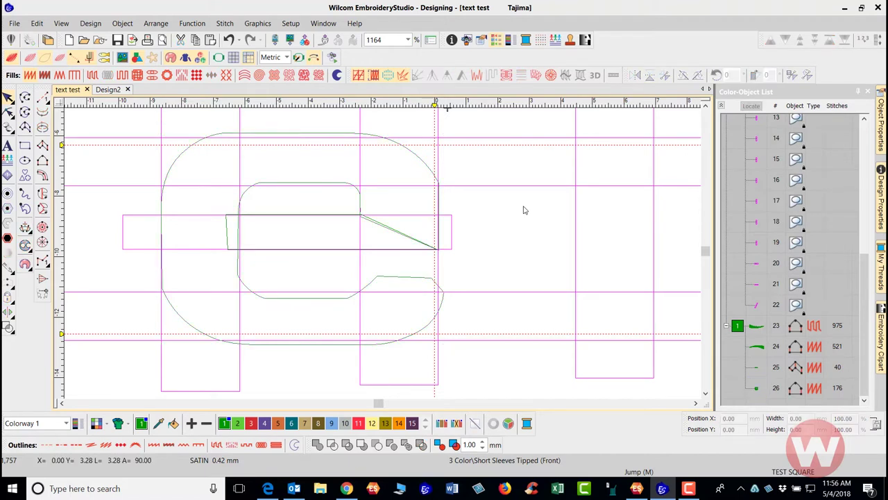
Draw a small flat rectangle in the open space after the e and set its height to 1.00 mm, scaling its width proportionally.
{"action": "left_click", "coordinate": [26, 145]}
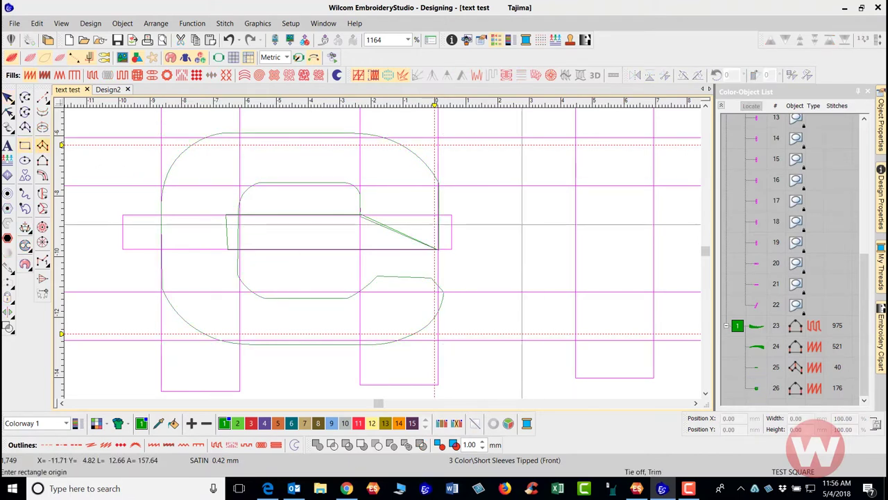
{"action": "left_click", "coordinate": [494, 256]}
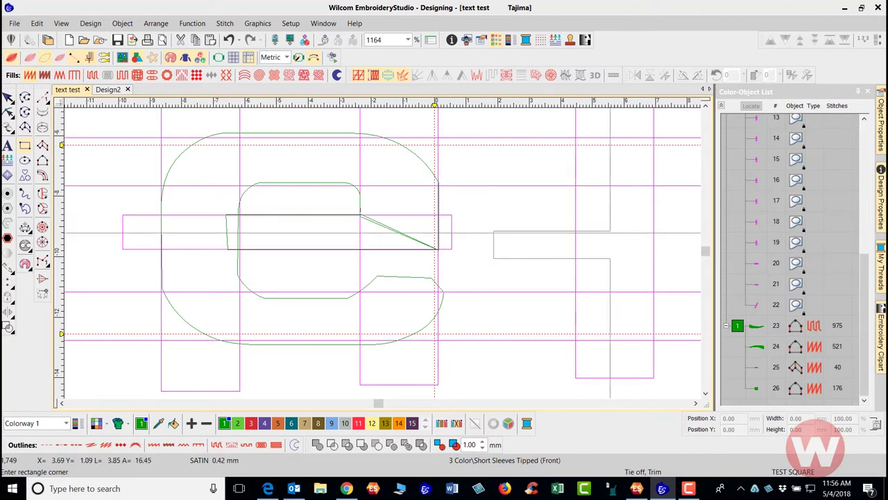
{"action": "left_click", "coordinate": [611, 241]}
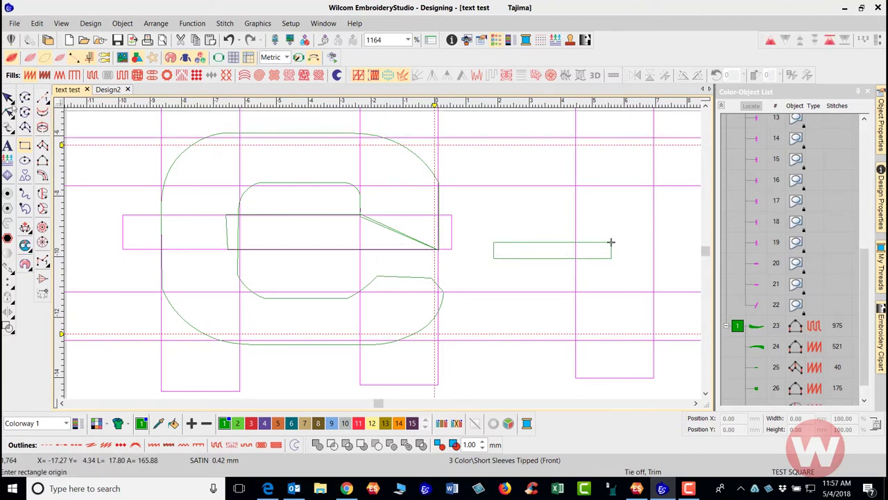
{"action": "key", "text": "Escape"}
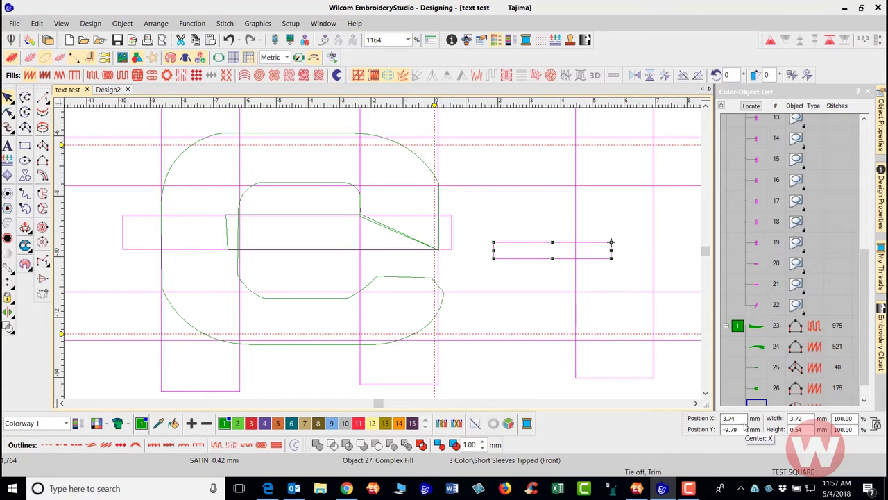
{"action": "double_click", "coordinate": [798, 428]}
{"action": "type", "text": "1"}
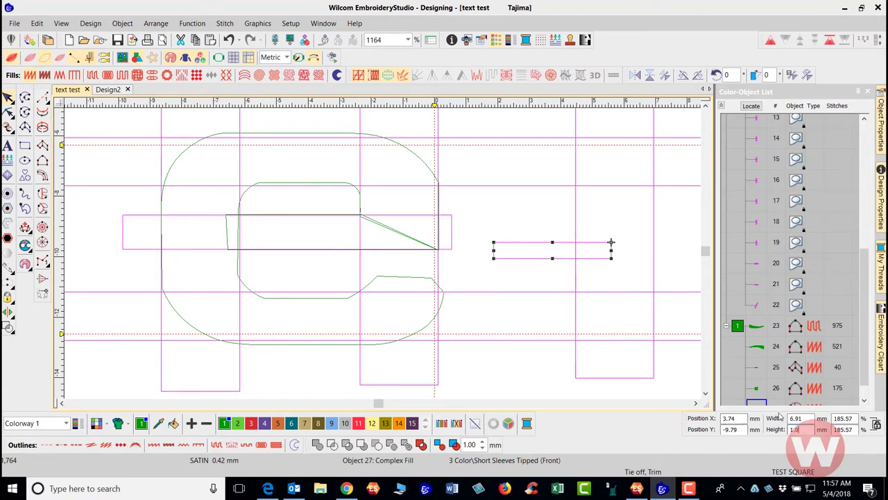
{"action": "type", "text": ".0"}
{"action": "key", "text": "Return"}
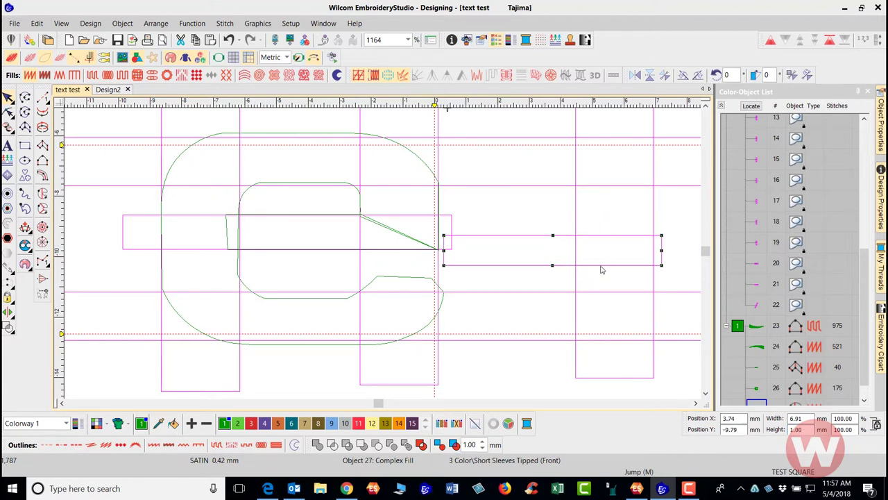
Move the 1 mm rectangle over the e's opening, directly beneath the crossbar, as a gap gauge.
{"action": "left_click_drag", "start_coordinate": [598, 268], "coordinate": [465, 283]}
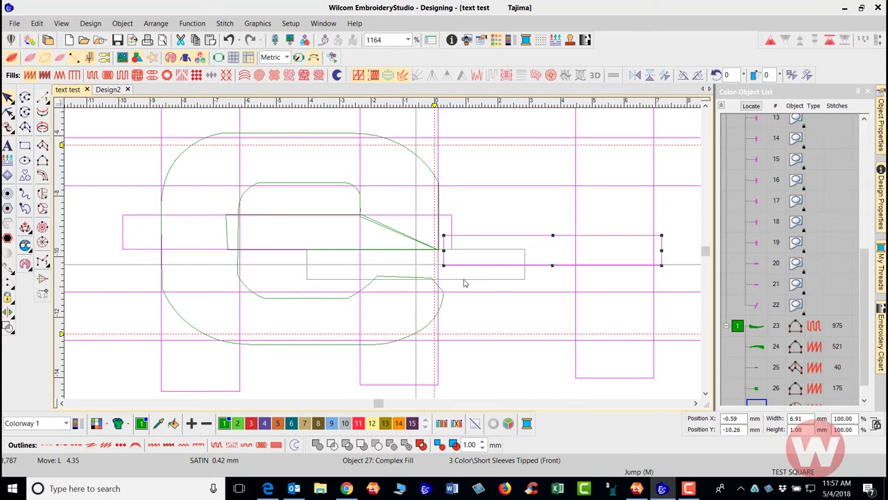
{"action": "left_click_drag", "start_coordinate": [465, 283], "coordinate": [605, 353]}
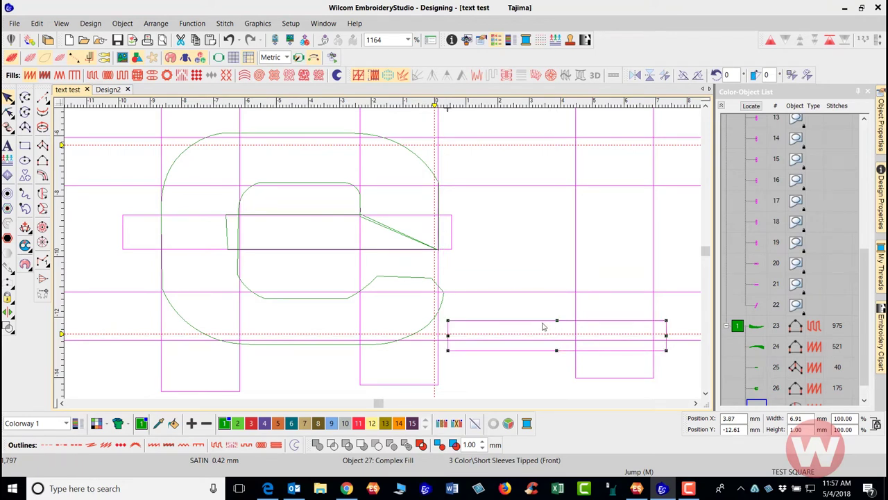
{"action": "left_click_drag", "start_coordinate": [542, 327], "coordinate": [387, 254]}
Reshape the e's outer column so the inner point at its open tip meets the gap gauge's lower edge.
{"action": "left_click", "coordinate": [364, 294]}
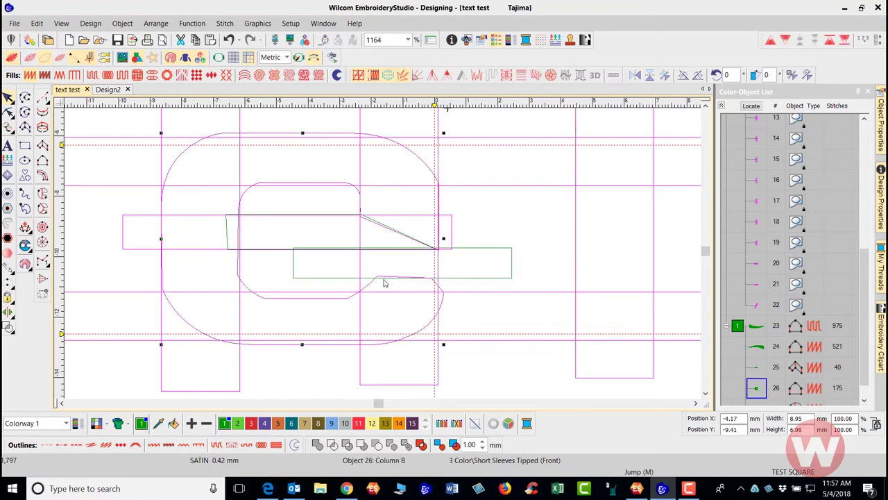
{"action": "key", "text": "h"}
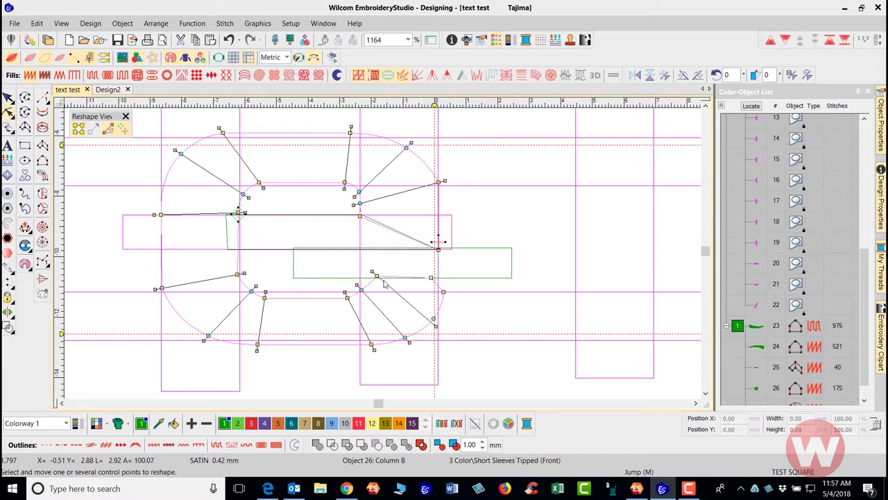
{"action": "left_click", "coordinate": [376, 276]}
{"action": "left_click", "coordinate": [8, 97]}
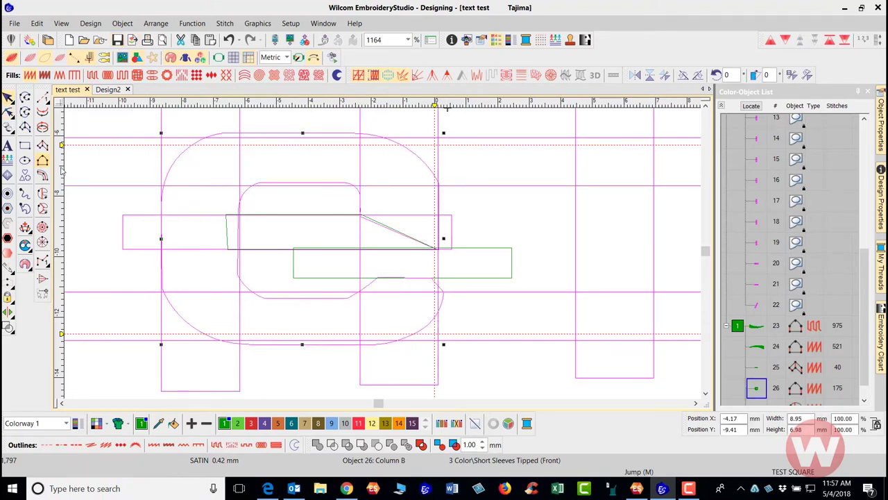
Reshape the e's upper right curve by lowering the outer point where the stem begins and shifting the inner curve point slightly upward.
{"action": "left_click", "coordinate": [180, 208]}
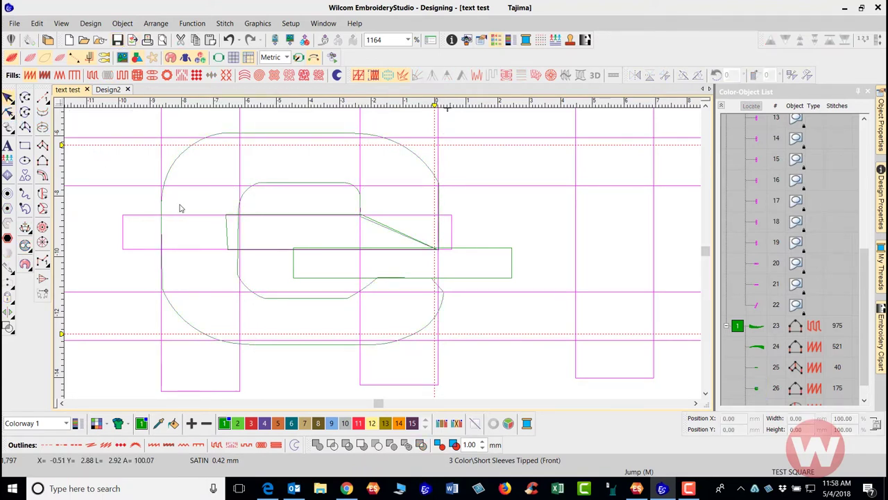
{"action": "key", "text": "h"}
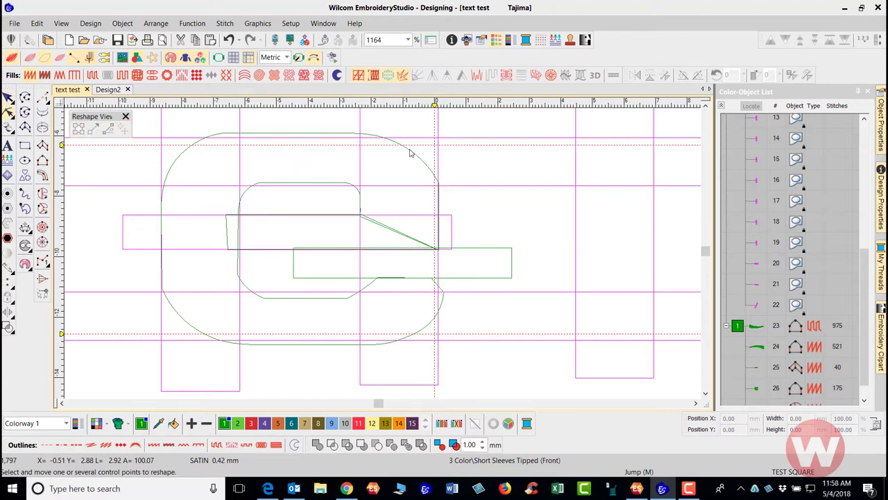
{"action": "left_click", "coordinate": [437, 182]}
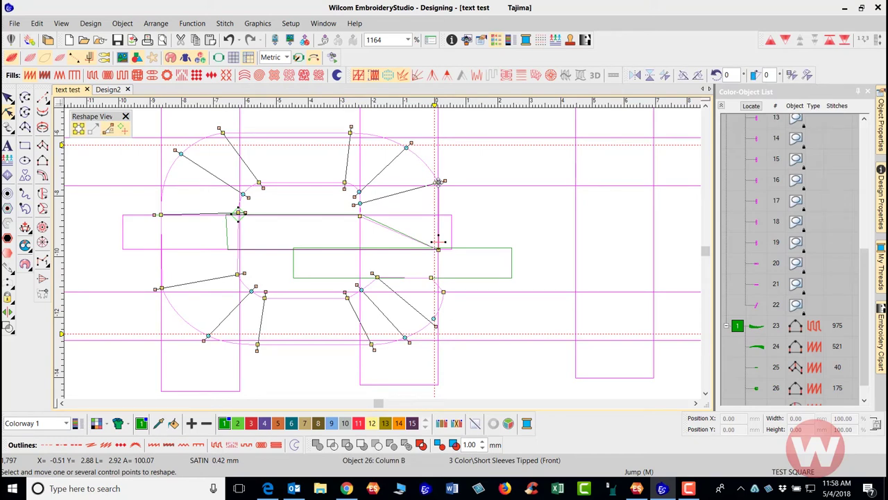
{"action": "left_click", "coordinate": [438, 181]}
{"action": "key", "text": "Down"}
{"action": "key", "text": "Down"}
{"action": "key", "text": "Down"}
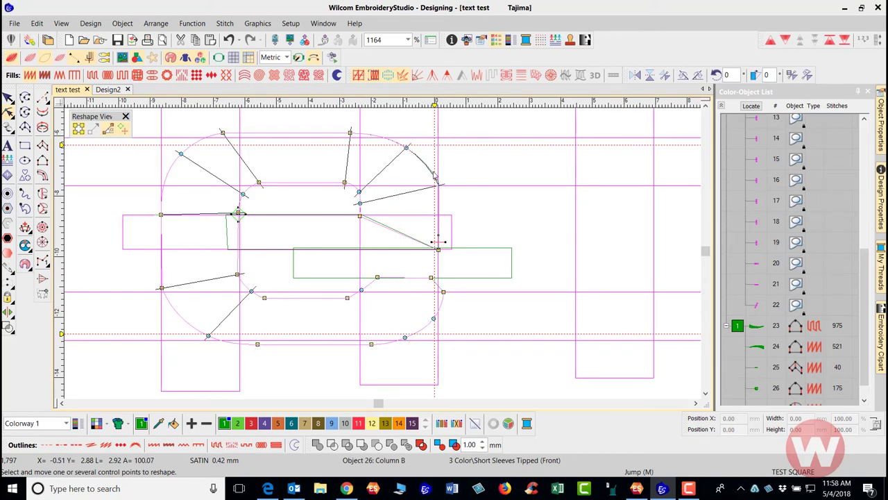
{"action": "left_click", "coordinate": [360, 191]}
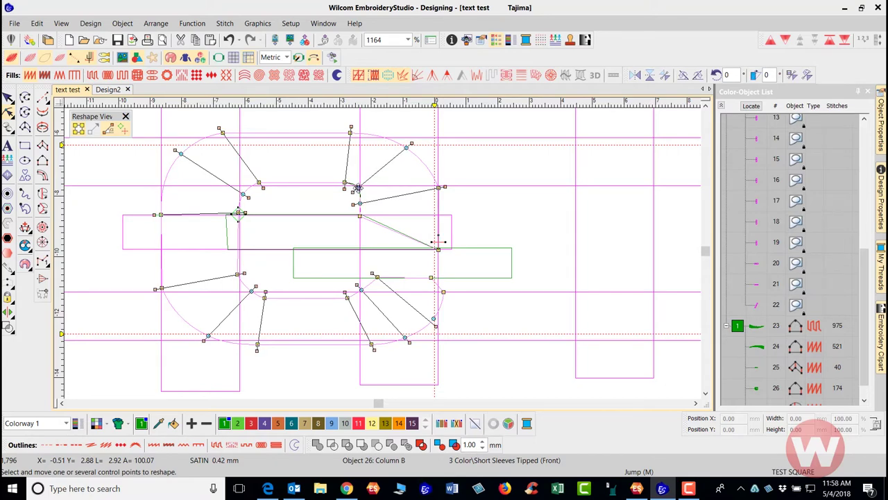
{"action": "left_click", "coordinate": [358, 187]}
Move the lower and upper inner points on the e's left side onto the vertical guide along the stem's inner edge.
{"action": "left_click", "coordinate": [237, 274]}
{"action": "scroll", "coordinate": [231, 252], "scroll_direction": "up", "scroll_amount": 2}
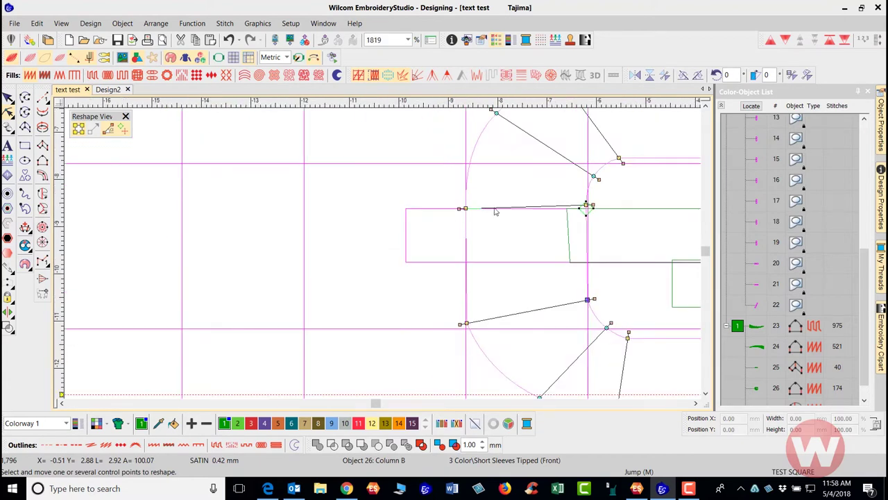
{"action": "scroll", "coordinate": [532, 207], "scroll_direction": "up", "scroll_amount": 2}
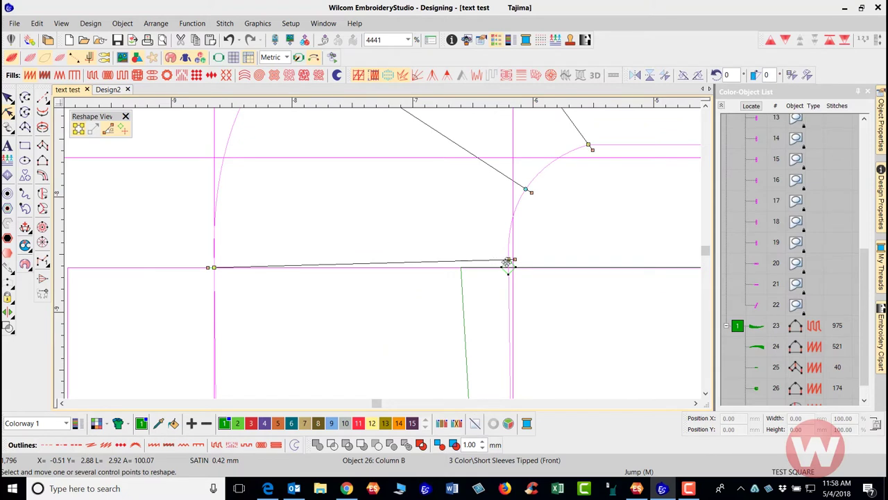
{"action": "left_click_drag", "start_coordinate": [510, 260], "coordinate": [513, 259]}
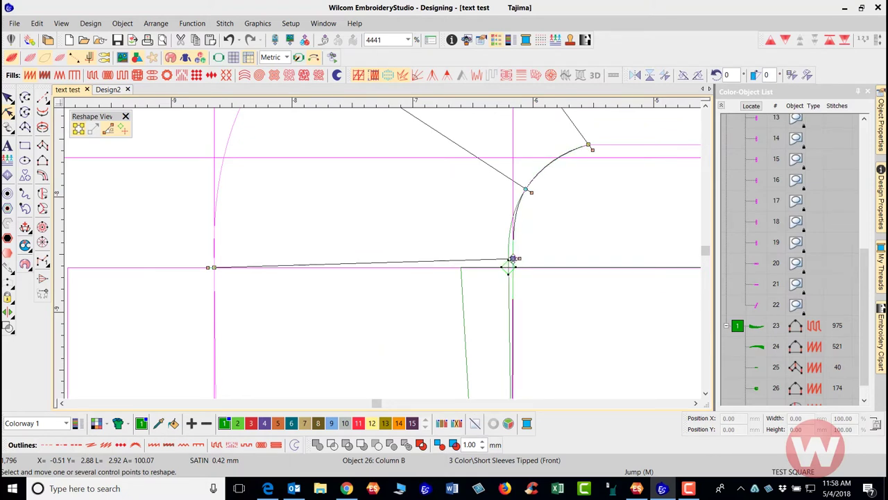
{"action": "scroll", "coordinate": [347, 271], "scroll_direction": "down", "scroll_amount": 2}
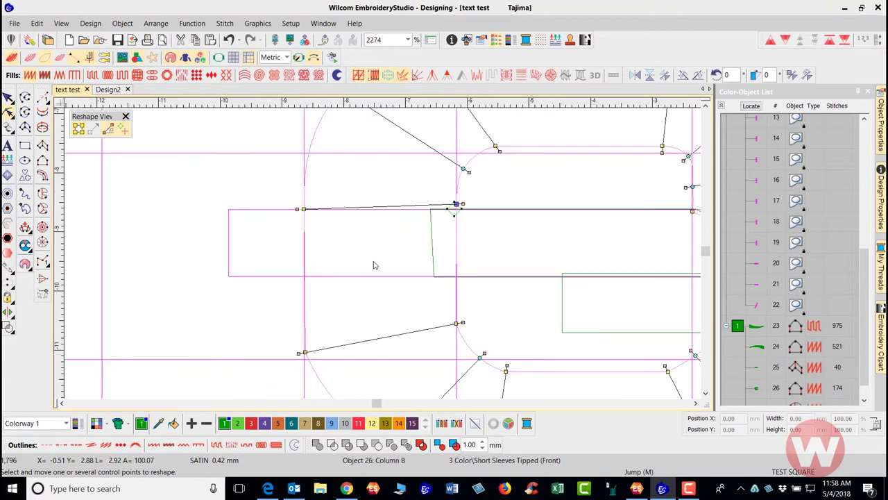
Move the e's lower left outer point up onto its vertical guide, raise the matching inner point along its guide, and finish reshaping.
{"action": "scroll", "coordinate": [307, 353], "scroll_direction": "up", "scroll_amount": 3}
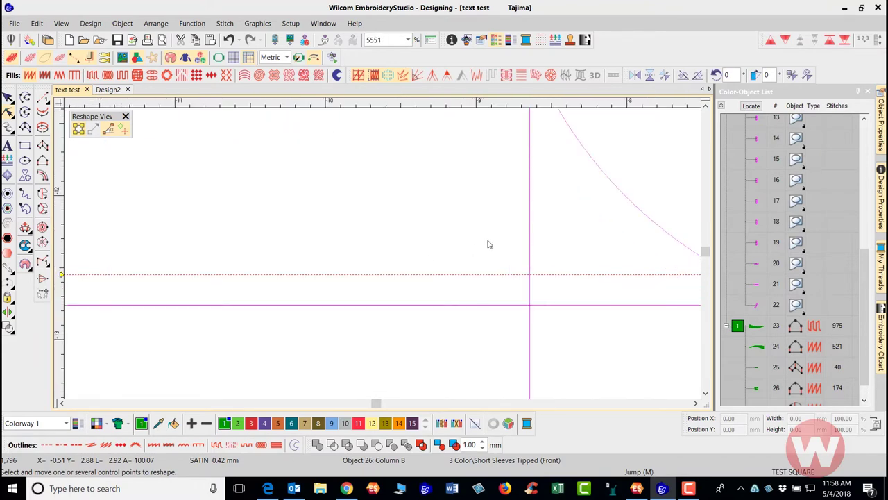
{"action": "scroll", "coordinate": [487, 244], "scroll_direction": "down", "scroll_amount": 2}
{"action": "scroll", "coordinate": [386, 155], "scroll_direction": "up", "scroll_amount": 2}
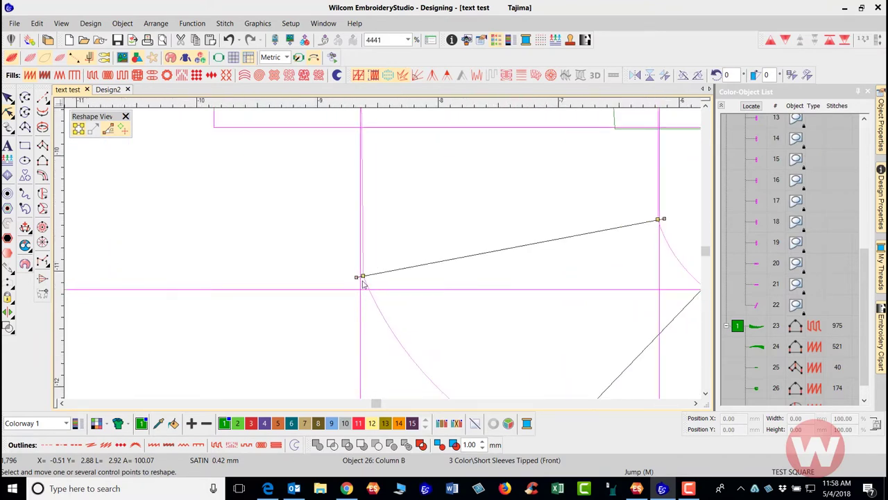
{"action": "left_click", "coordinate": [361, 269]}
{"action": "left_click_drag", "start_coordinate": [360, 269], "coordinate": [360, 264]}
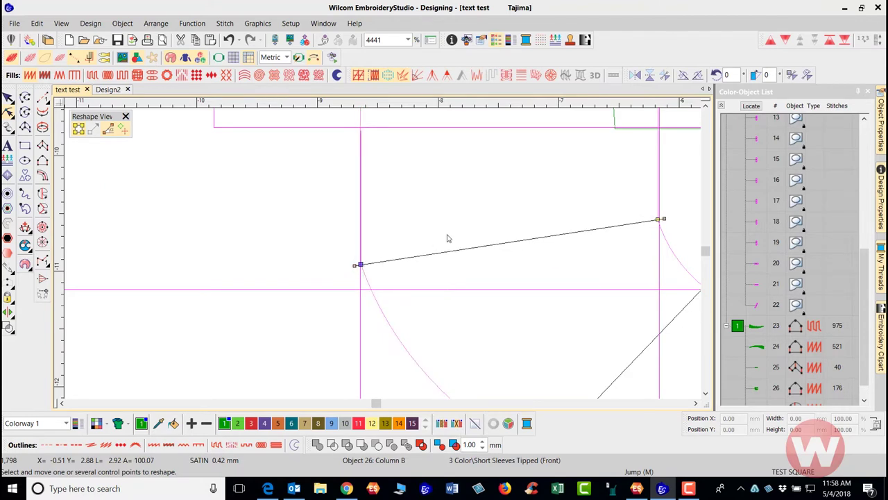
{"action": "left_click_drag", "start_coordinate": [660, 219], "coordinate": [659, 199]}
{"action": "scroll", "coordinate": [378, 258], "scroll_direction": "down", "scroll_amount": 2}
{"action": "scroll", "coordinate": [392, 239], "scroll_direction": "down", "scroll_amount": 3}
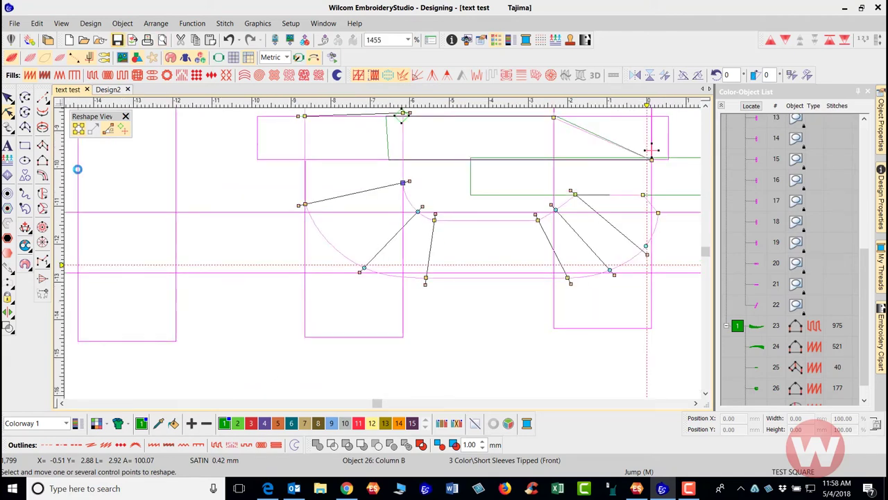
{"action": "left_click", "coordinate": [9, 99]}
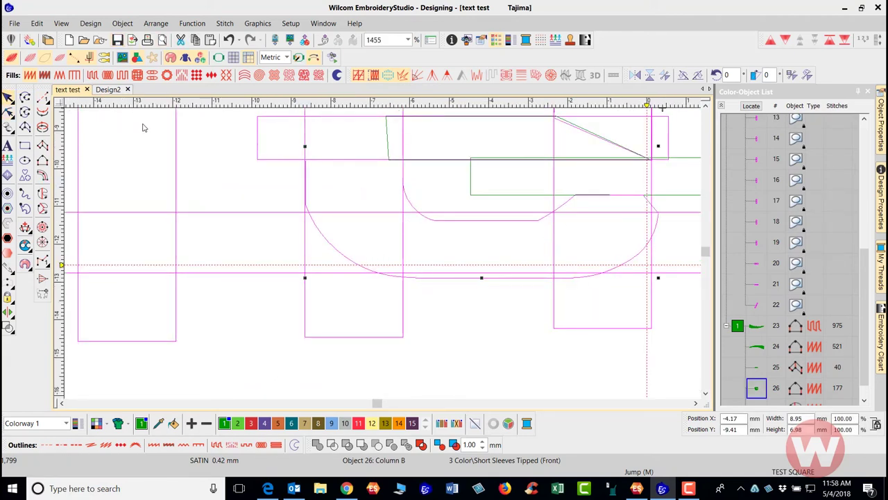
Show the artwork and start a satin column at the base of the m's right stem, carrying it between the guides up to the arch.
{"action": "scroll", "coordinate": [399, 251], "scroll_direction": "down", "scroll_amount": 2}
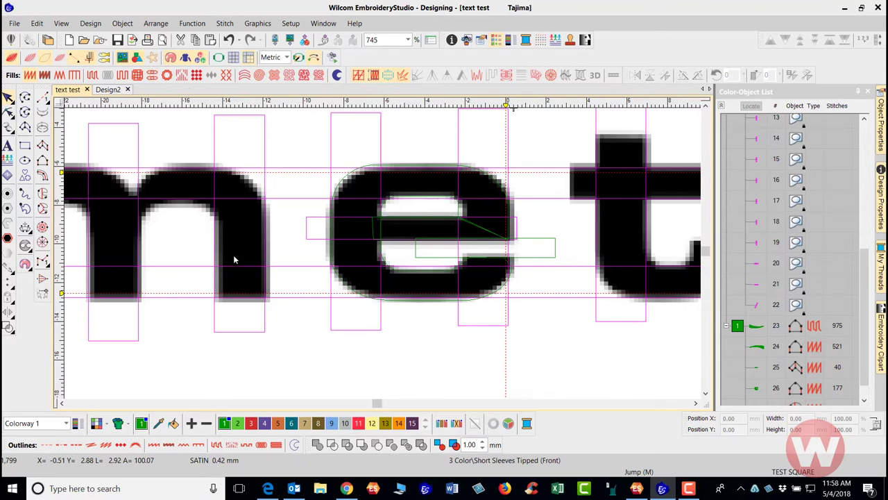
{"action": "scroll", "coordinate": [233, 254], "scroll_direction": "up", "scroll_amount": 1}
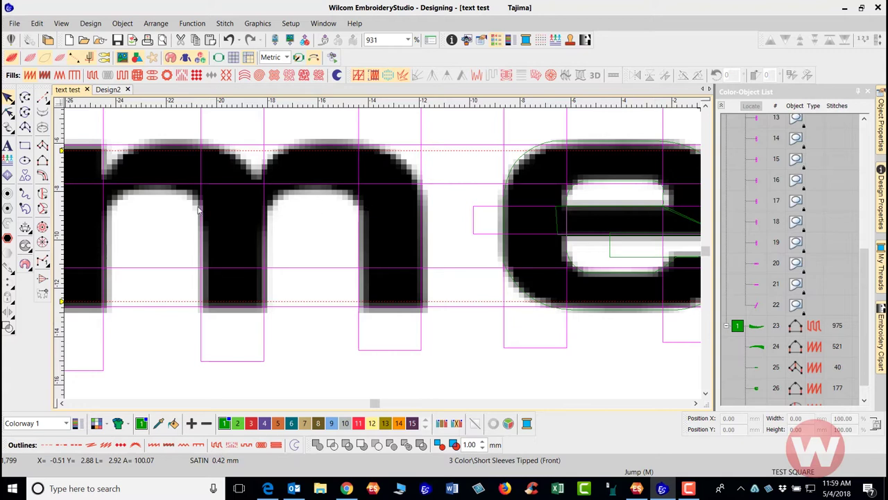
{"action": "left_click", "coordinate": [42, 145]}
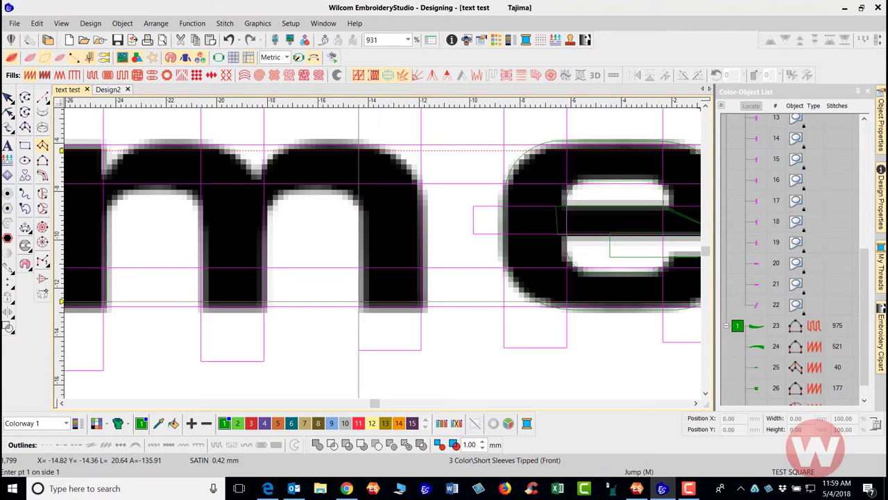
{"action": "left_click", "coordinate": [359, 303]}
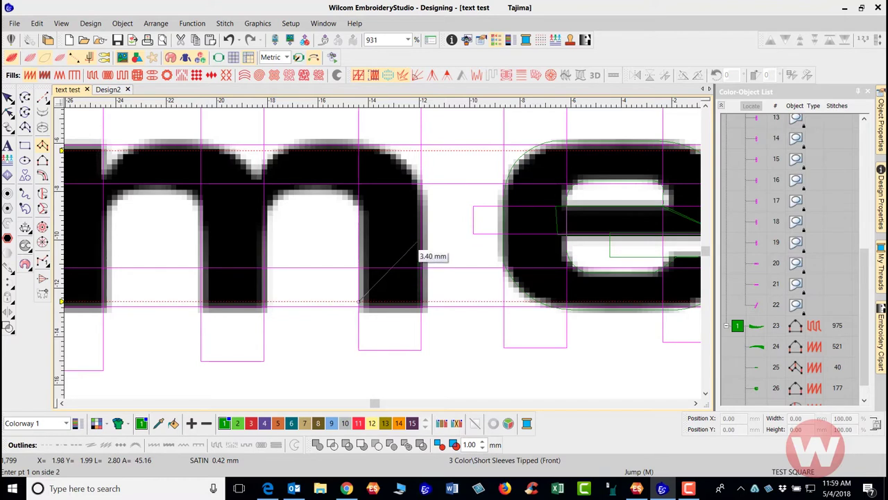
{"action": "left_click", "coordinate": [422, 303]}
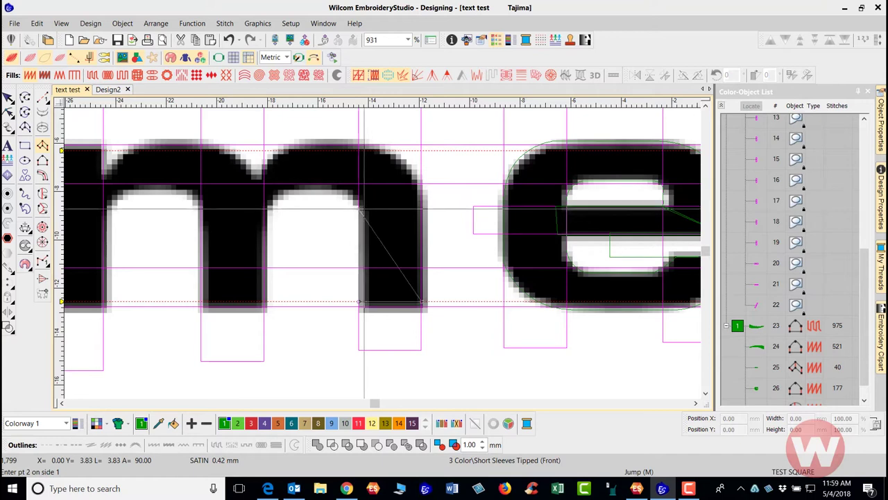
{"action": "left_click", "coordinate": [359, 208]}
{"action": "left_click", "coordinate": [419, 190]}
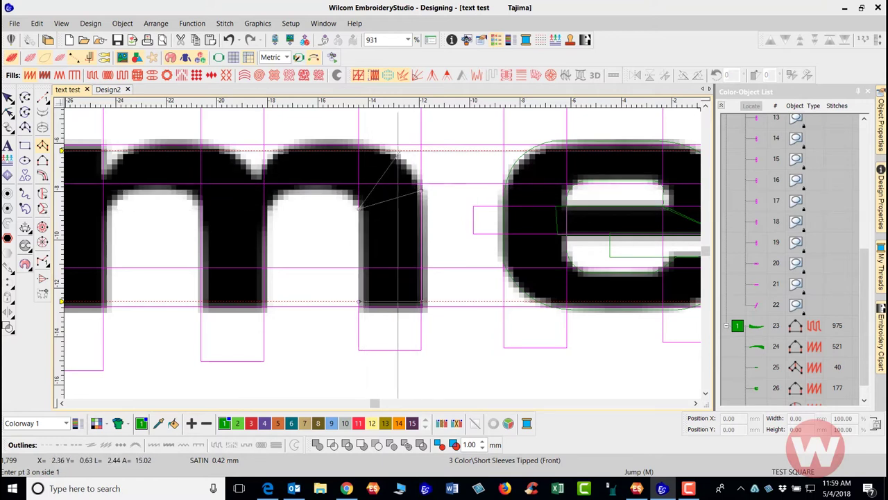
Continue the satin column from the m's right stem over the top of the right arch, placing paired points along its inner and outer edges.
{"action": "left_click", "coordinate": [348, 192]}
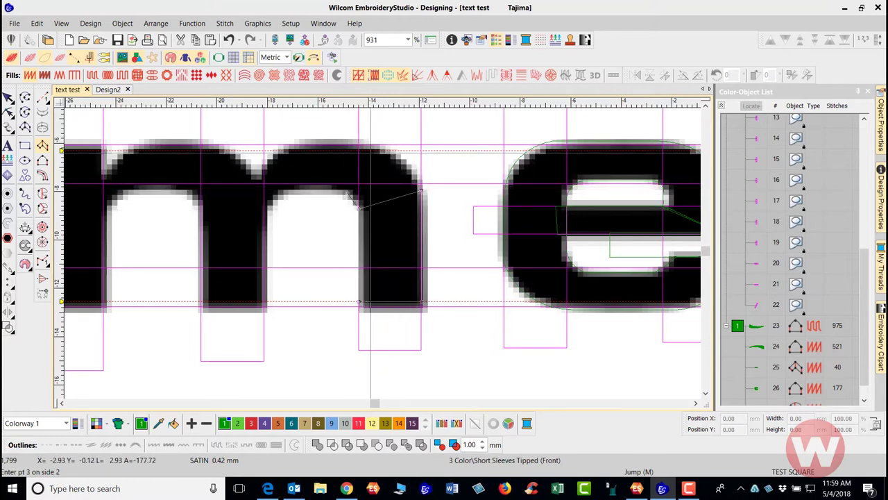
{"action": "left_click", "coordinate": [376, 147]}
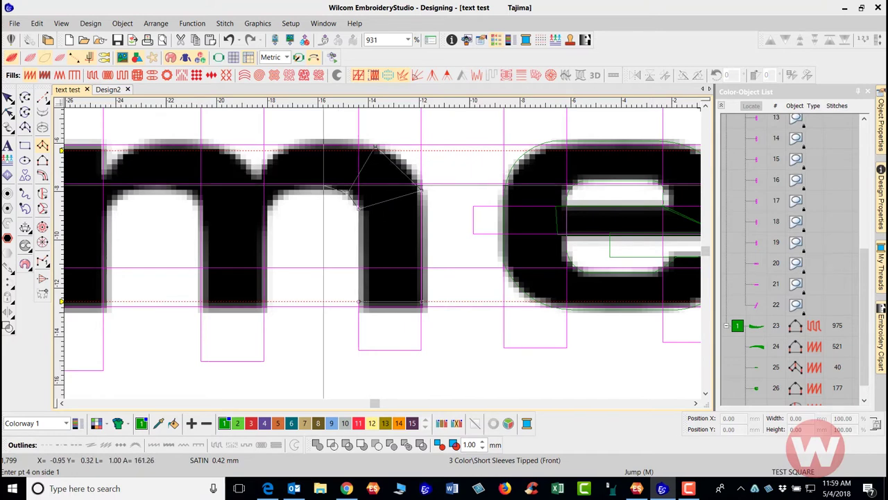
{"action": "left_click", "coordinate": [325, 186]}
{"action": "left_click", "coordinate": [329, 140]}
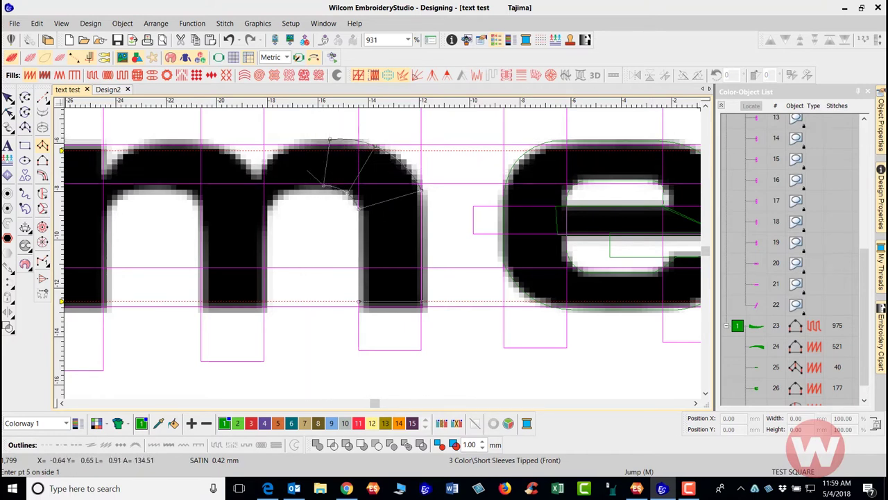
{"action": "left_click", "coordinate": [299, 190]}
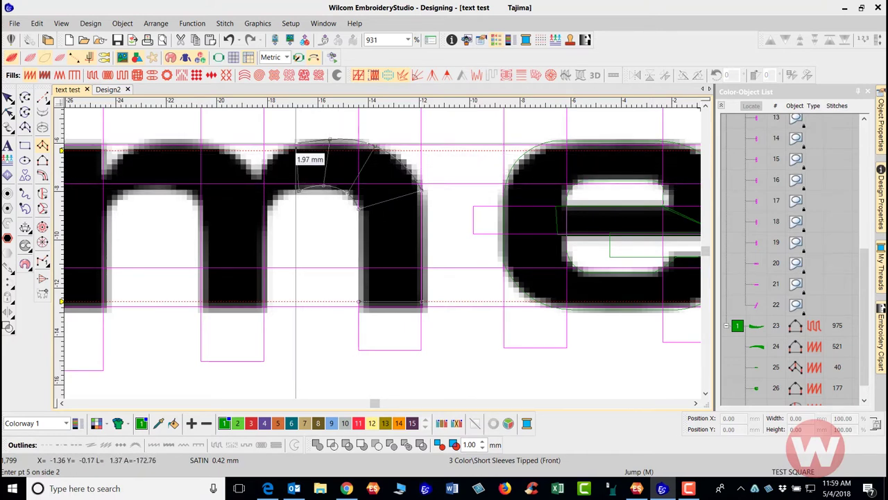
{"action": "left_click", "coordinate": [295, 143]}
Carry the column down the arch's left side so it ends inside the m's middle stem, and generate its stitches.
{"action": "left_click", "coordinate": [280, 204]}
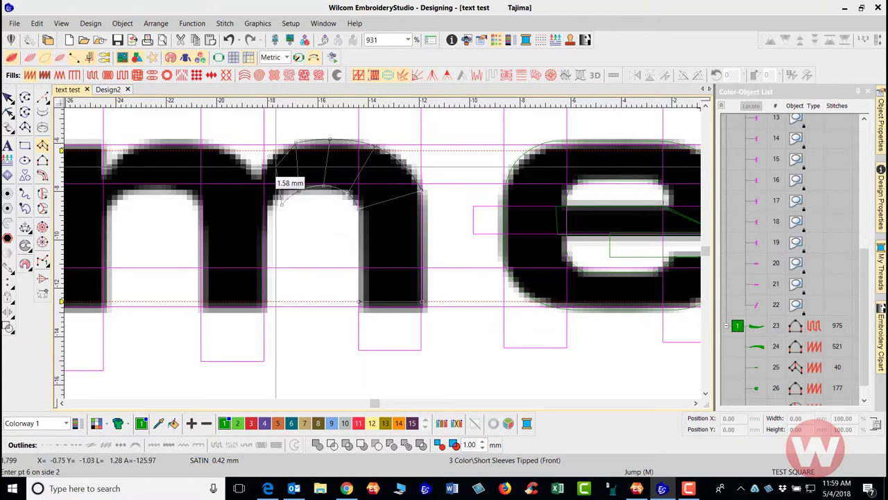
{"action": "left_click", "coordinate": [276, 154]}
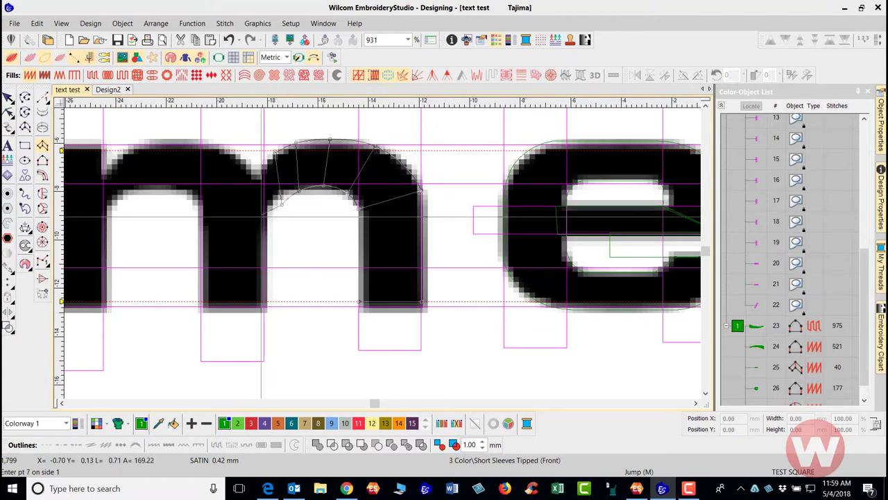
{"action": "left_click", "coordinate": [258, 226]}
{"action": "left_click", "coordinate": [251, 185]}
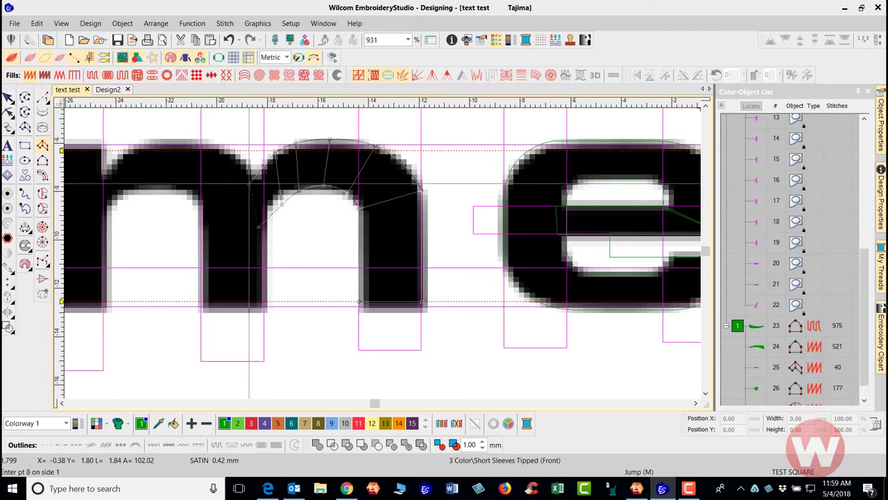
{"action": "key", "text": "Return"}
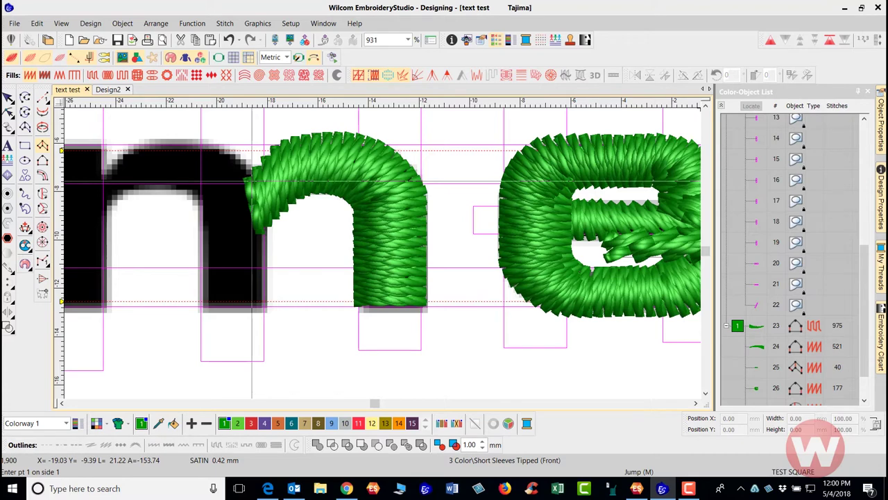
Hide the stitch preview, duplicate the right arch column, and move the copy left to align with the m's middle stem guides.
{"action": "key", "text": "s"}
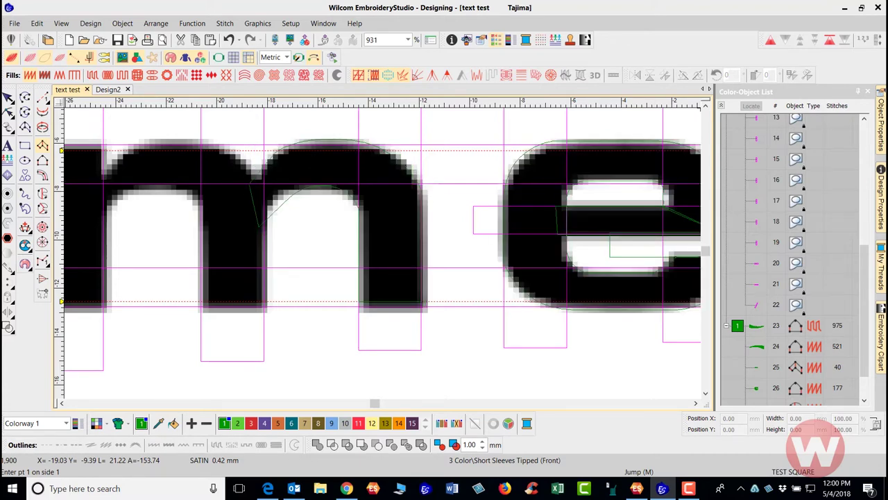
{"action": "left_click", "coordinate": [8, 97]}
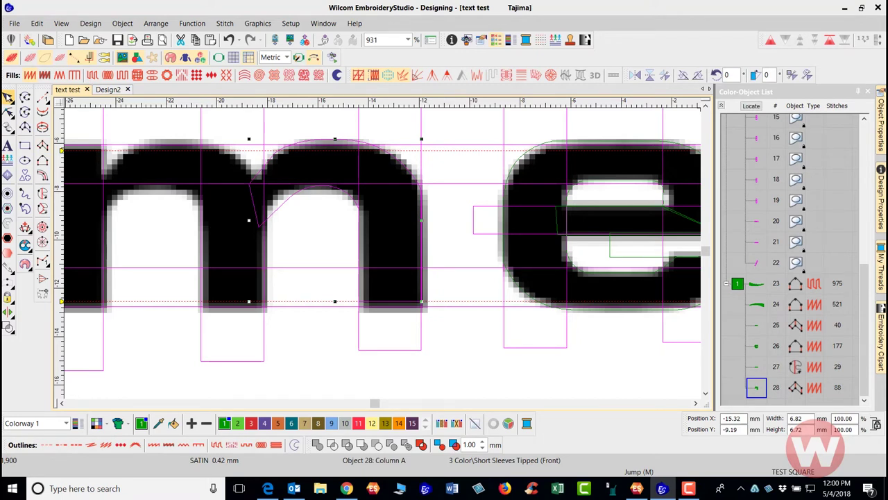
{"action": "key", "text": "ctrl+d"}
{"action": "key", "text": "Left"}
{"action": "key", "text": "Left"}
{"action": "key", "text": "Left"}
{"action": "key", "text": "Left"}
{"action": "key", "text": "Left"}
{"action": "key", "text": "Left"}
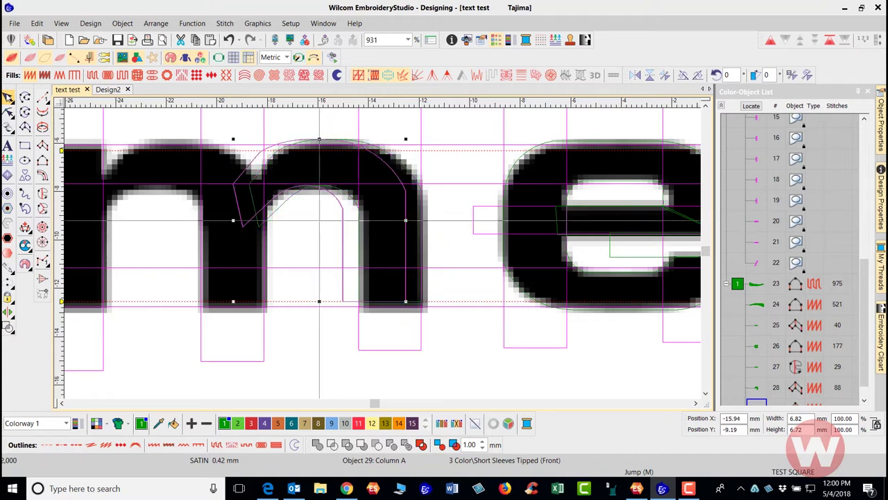
{"action": "left_click_drag", "start_coordinate": [320, 221], "coordinate": [178, 221]}
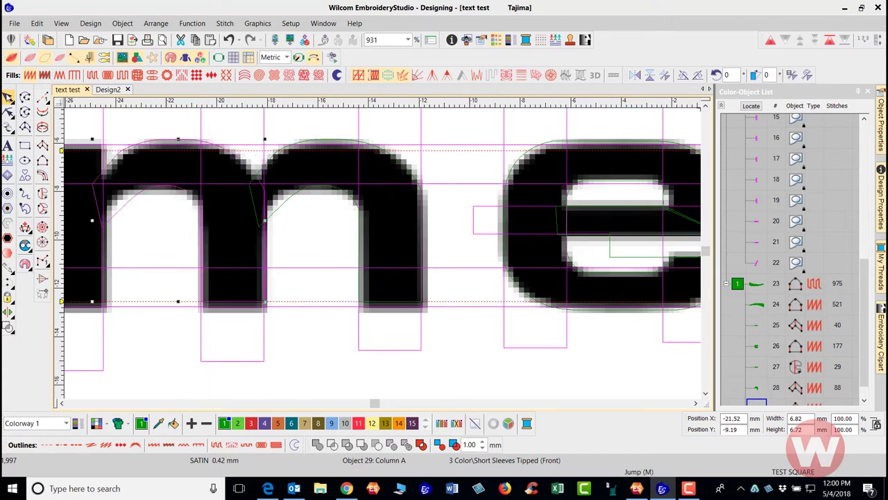
{"action": "key", "text": "Left"}
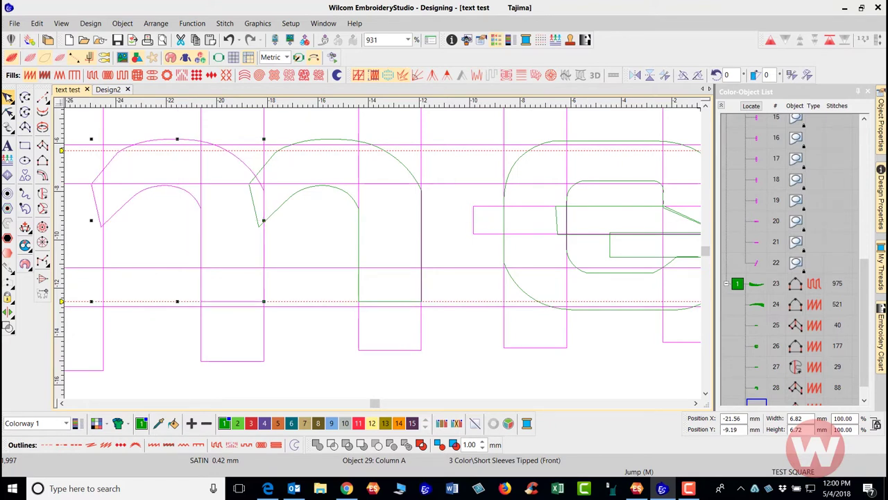
Reshape the duplicated column's outer stem point onto its vertical guide, and save the design with the stitch preview showing.
{"action": "key", "text": "h"}
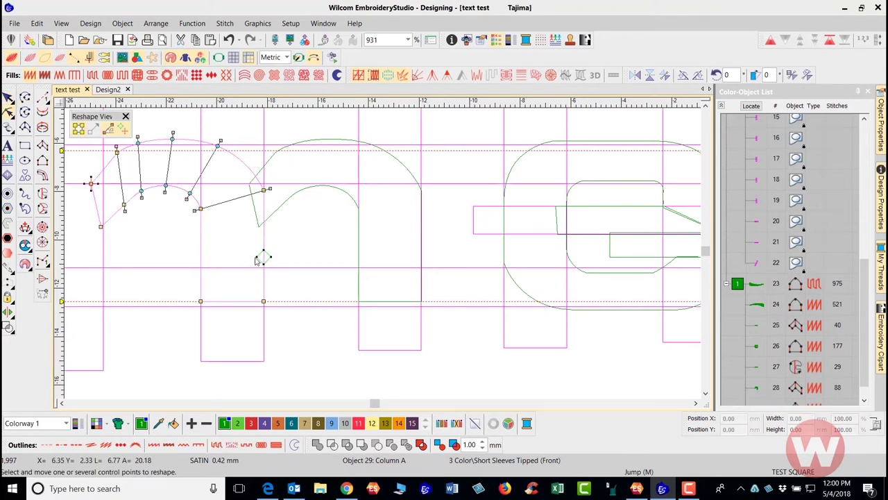
{"action": "left_click", "coordinate": [263, 189]}
{"action": "key", "text": "t"}
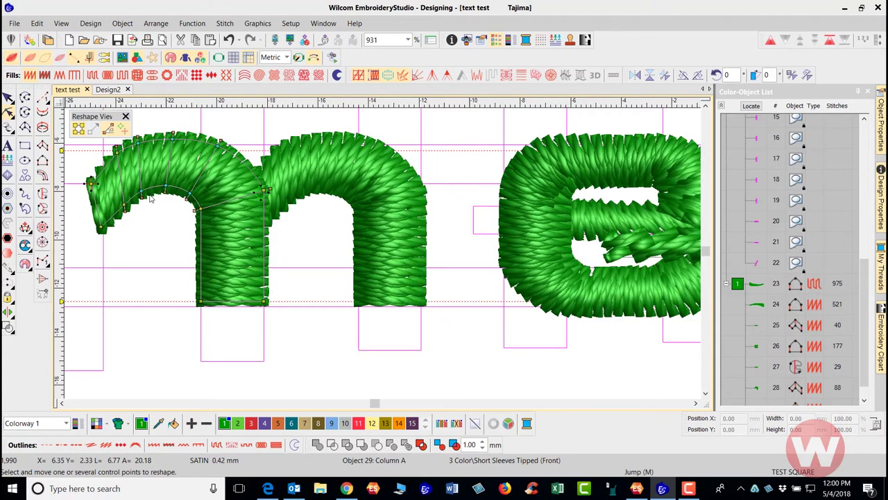
{"action": "left_click", "coordinate": [118, 40]}
{"action": "key", "text": "v"}
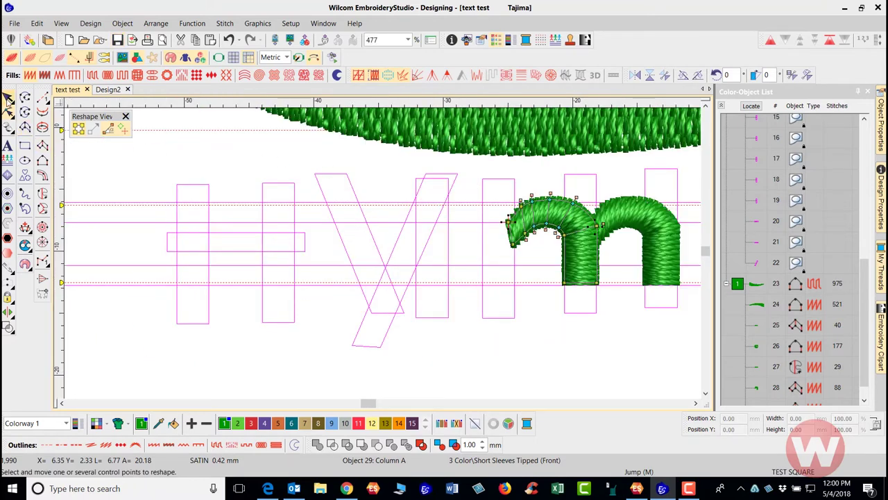
{"action": "left_click", "coordinate": [8, 98]}
{"action": "left_click", "coordinate": [464, 252]}
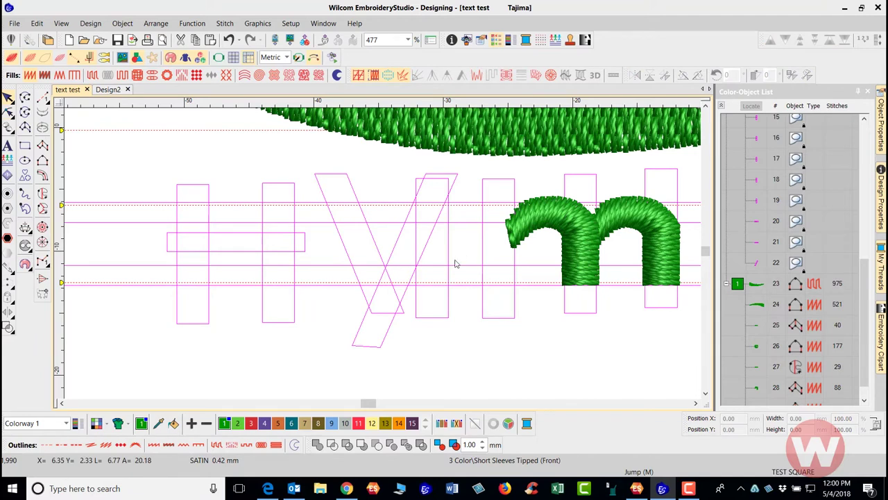
Digitize the m's left stem as a satin column about 2.45 mm wide between its vertical guides, running from the lower to the upper guideline.
{"action": "scroll", "coordinate": [522, 239], "scroll_direction": "up", "scroll_amount": 2}
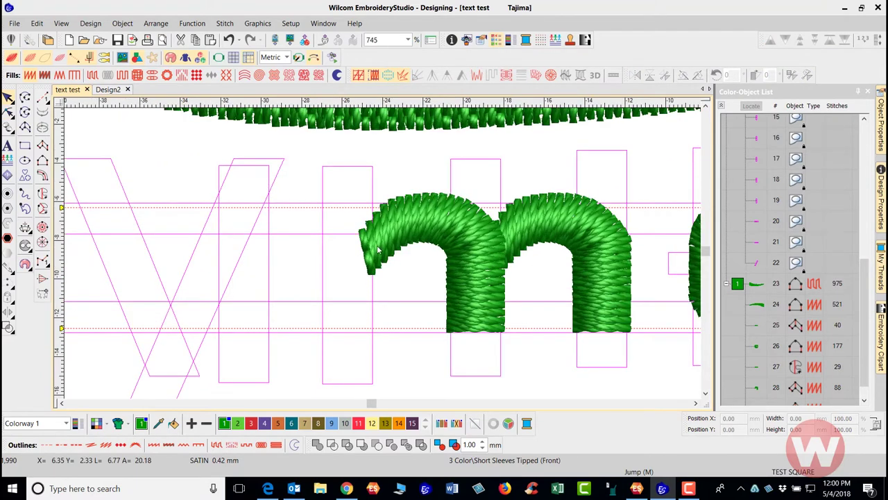
{"action": "left_click", "coordinate": [42, 145]}
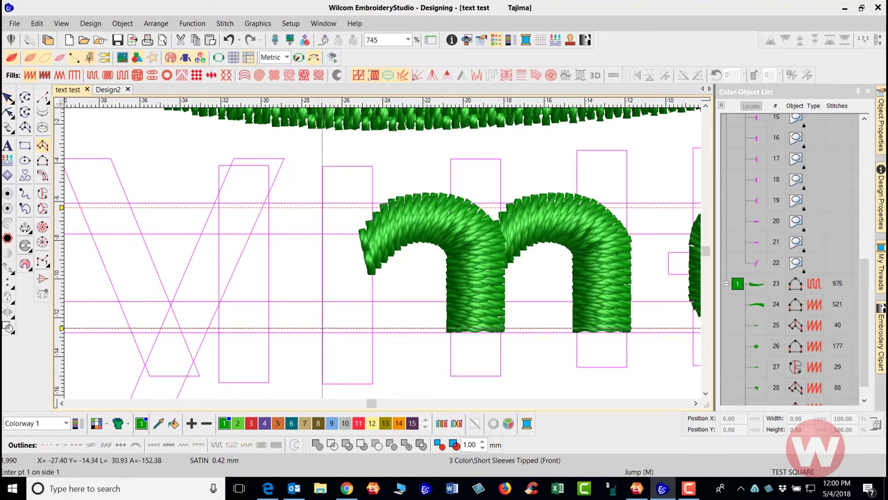
{"action": "left_click", "coordinate": [322, 329]}
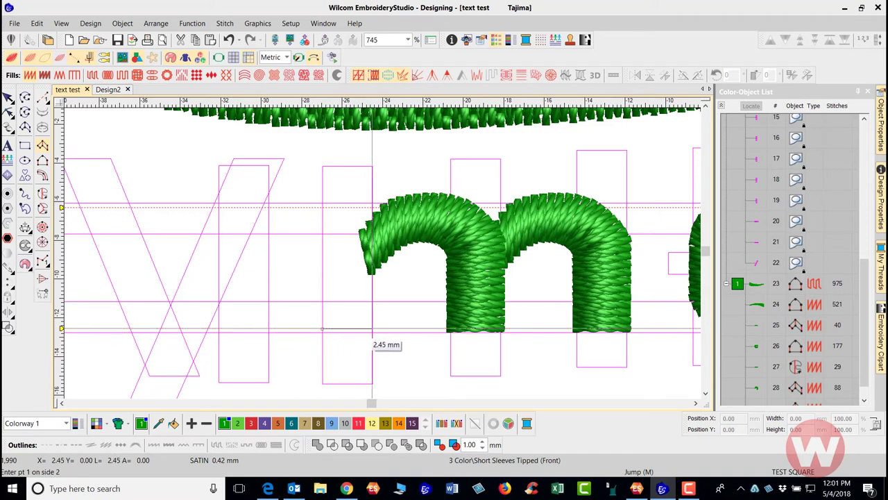
{"action": "left_click", "coordinate": [373, 329]}
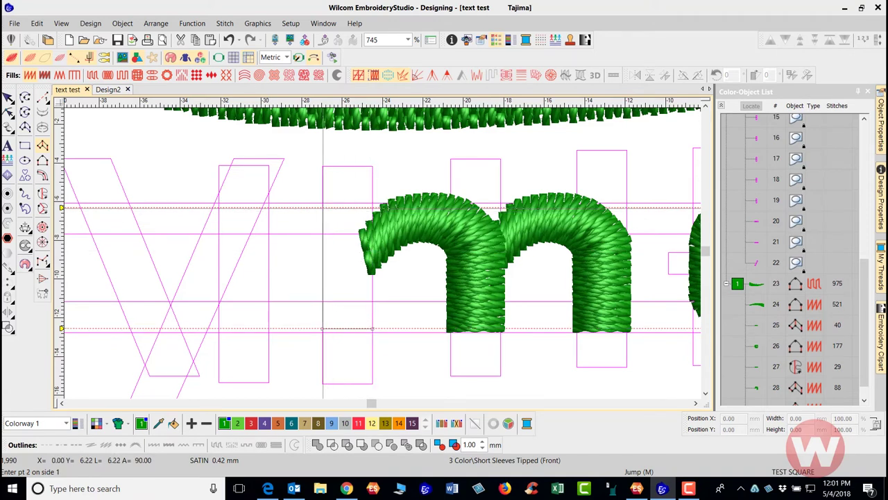
{"action": "left_click", "coordinate": [323, 207]}
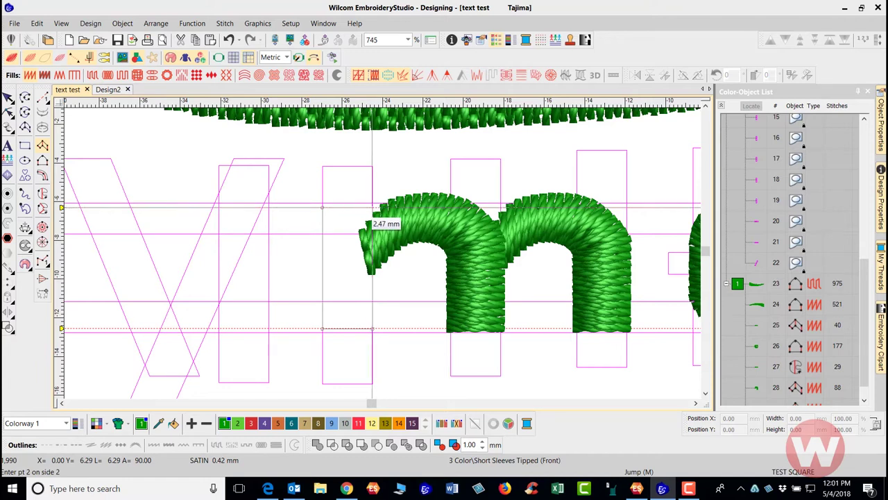
{"action": "left_click", "coordinate": [372, 207]}
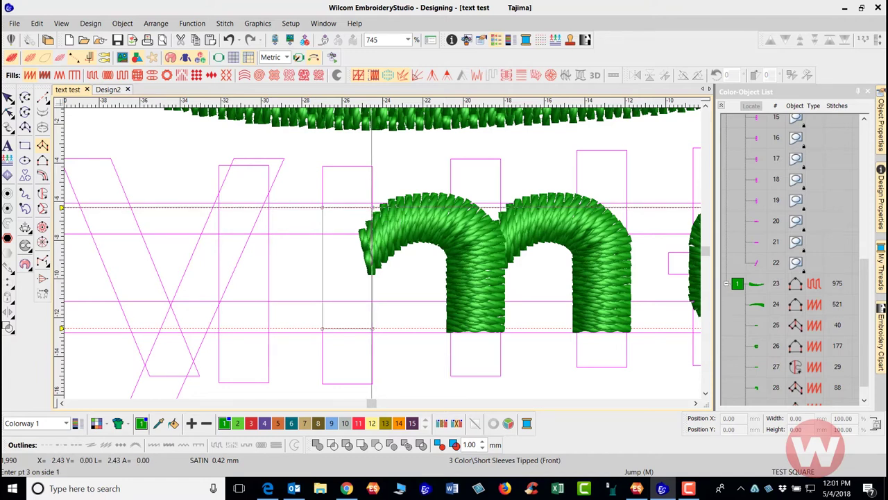
{"action": "key", "text": "Return"}
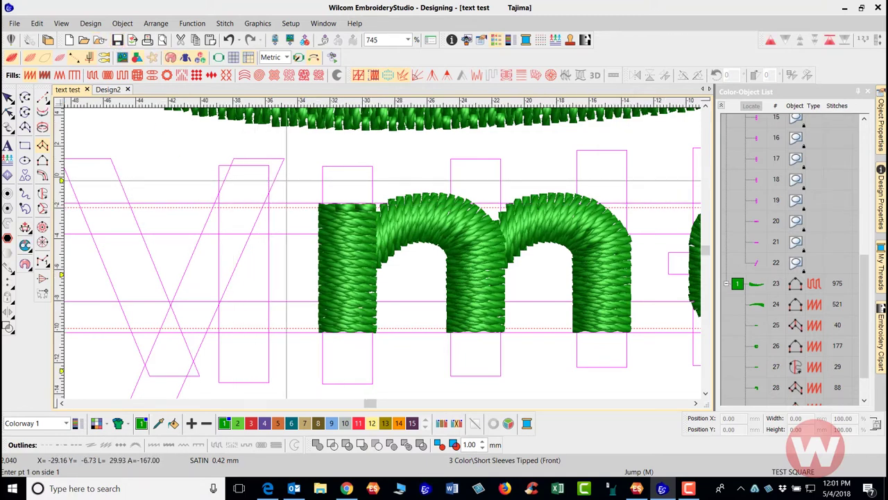
Show the artwork and start a satin column about 2.44 mm wide across the top of the y's right arm on the upper guideline.
{"action": "scroll", "coordinate": [661, 179], "scroll_direction": "down", "scroll_amount": 2}
{"action": "scroll", "coordinate": [365, 253], "scroll_direction": "up", "scroll_amount": 1}
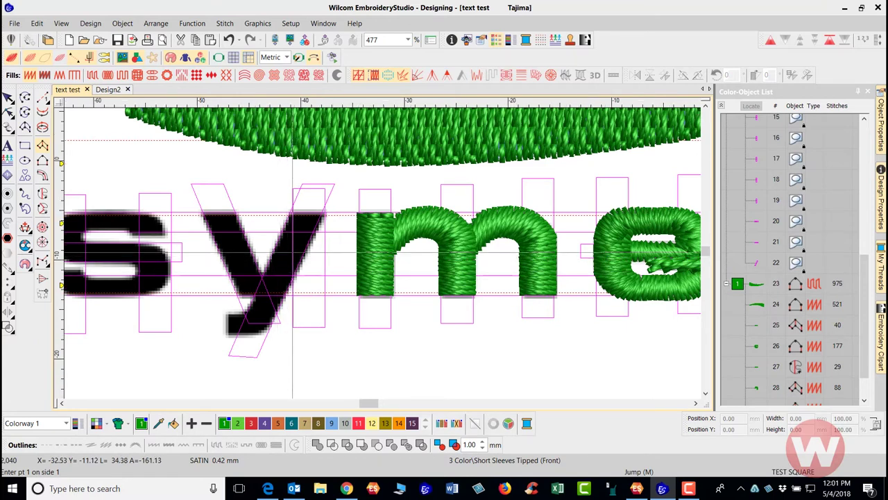
{"action": "key", "text": "c"}
{"action": "scroll", "coordinate": [382, 246], "scroll_direction": "up", "scroll_amount": 1}
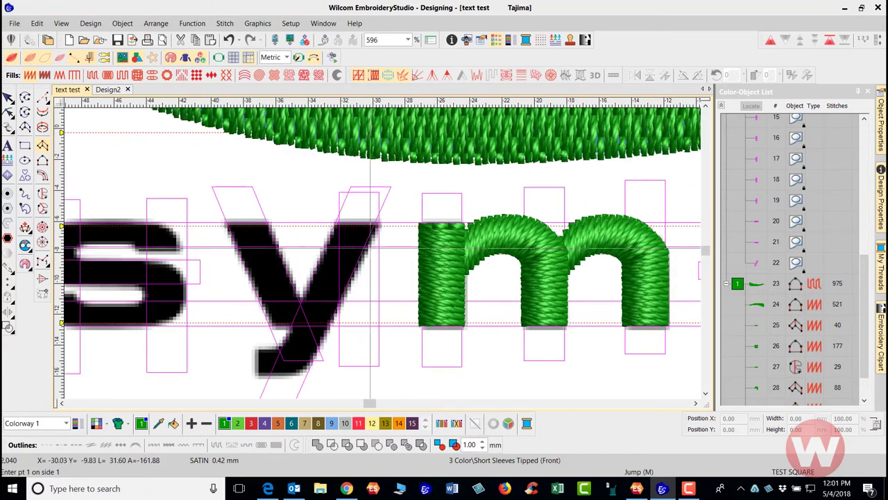
{"action": "scroll", "coordinate": [380, 254], "scroll_direction": "up", "scroll_amount": 1}
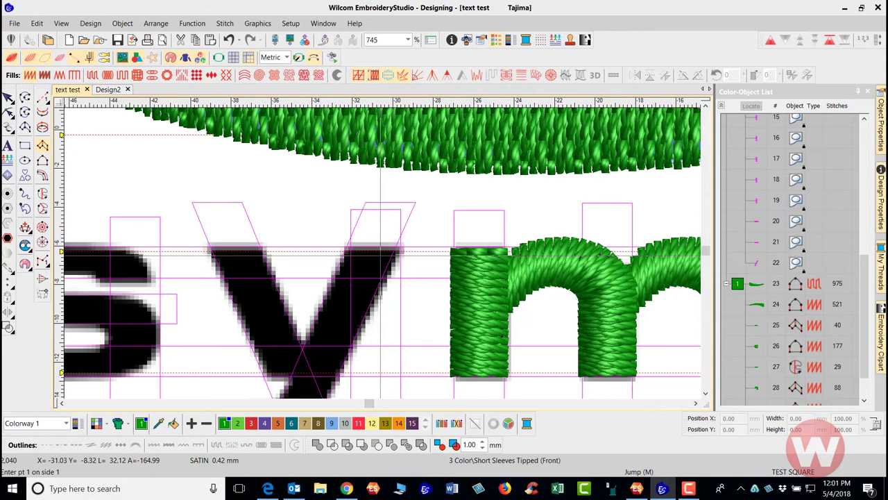
{"action": "scroll", "coordinate": [381, 252], "scroll_direction": "up", "scroll_amount": 1}
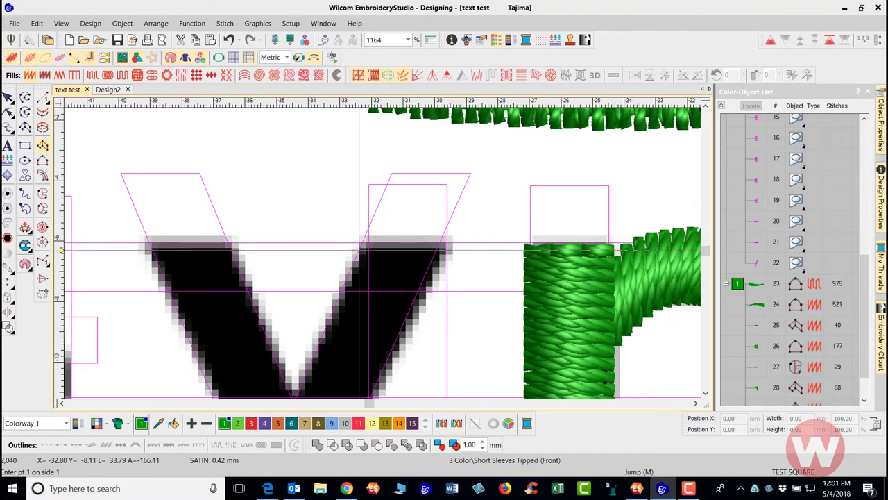
{"action": "left_click", "coordinate": [359, 250]}
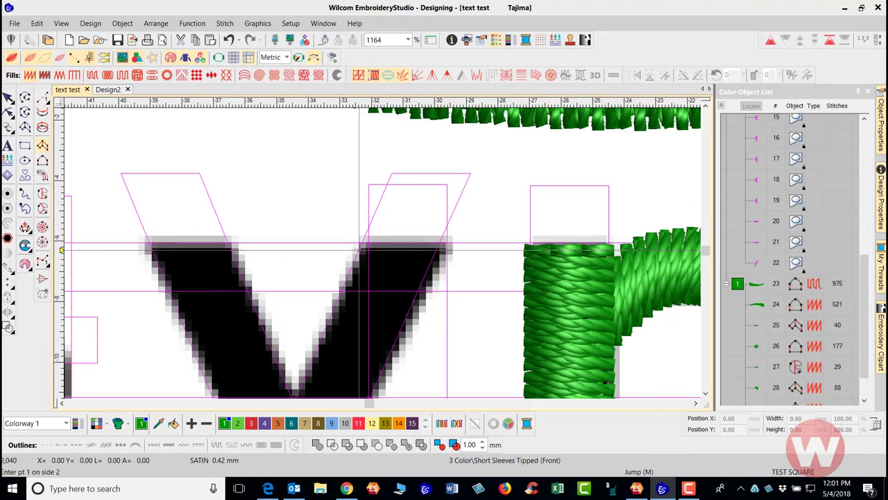
{"action": "left_click", "coordinate": [436, 251]}
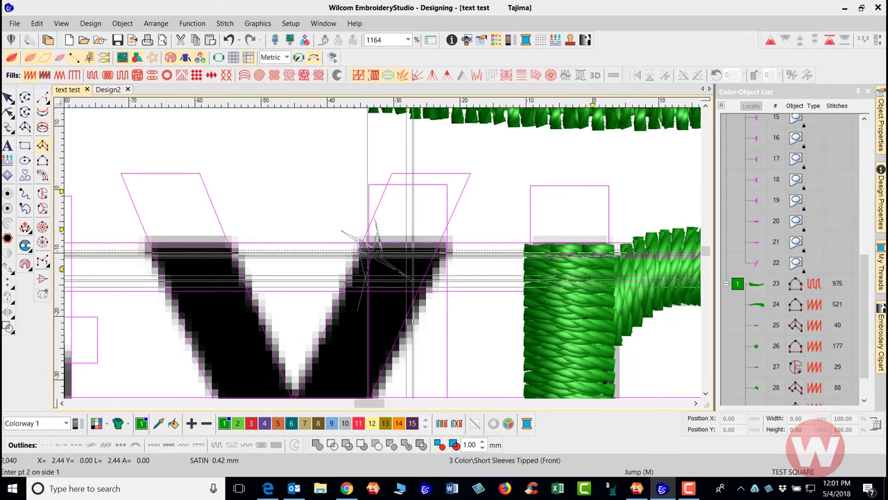
Carry the column down the y's right diagonal along the slanted guides to a point pair where the tail begins to curve.
{"action": "scroll", "coordinate": [359, 240], "scroll_direction": "down", "scroll_amount": 4}
{"action": "scroll", "coordinate": [395, 231], "scroll_direction": "up", "scroll_amount": 1}
{"action": "scroll", "coordinate": [395, 231], "scroll_direction": "up", "scroll_amount": 4}
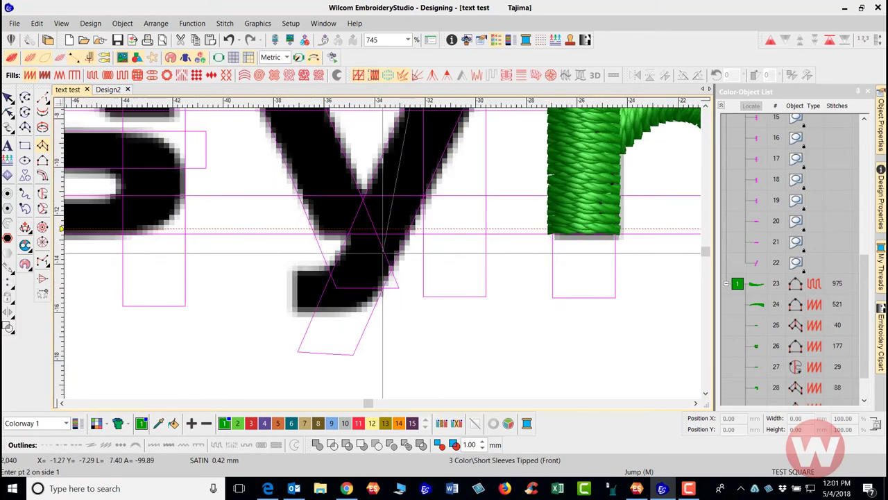
{"action": "left_click", "coordinate": [349, 243]}
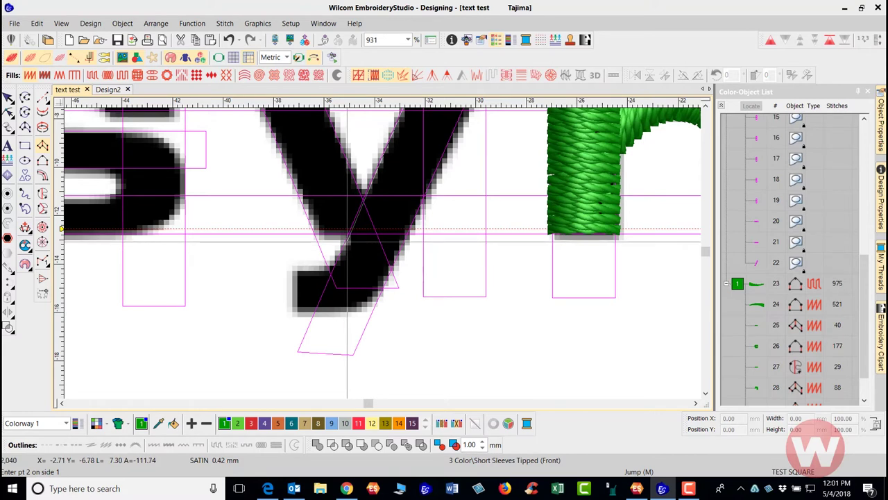
{"action": "left_click", "coordinate": [398, 286]}
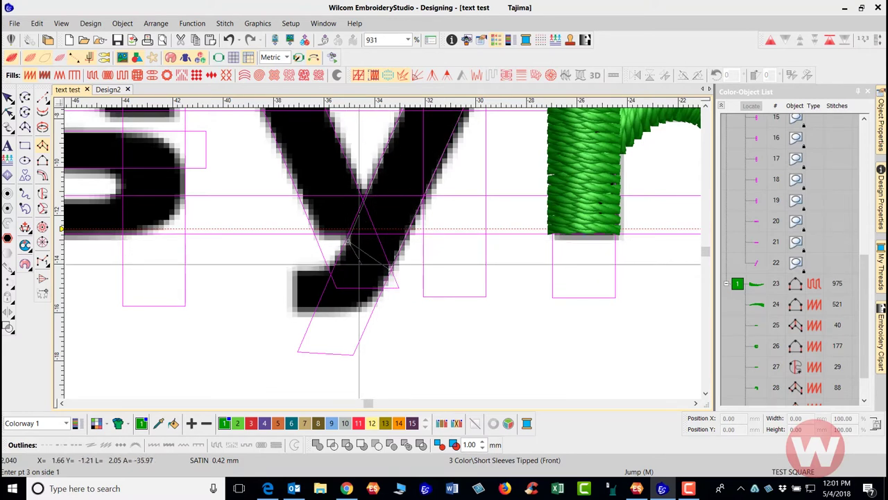
Carry the satin column around the curve of the y's tail and end it just past the artwork's squared end.
{"action": "left_click", "coordinate": [369, 304]}
{"action": "left_click", "coordinate": [369, 303]}
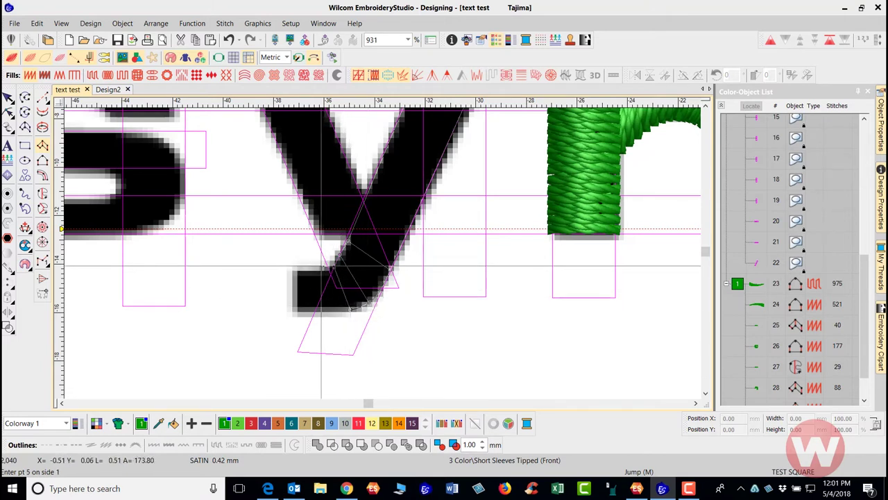
{"action": "left_click", "coordinate": [321, 266]}
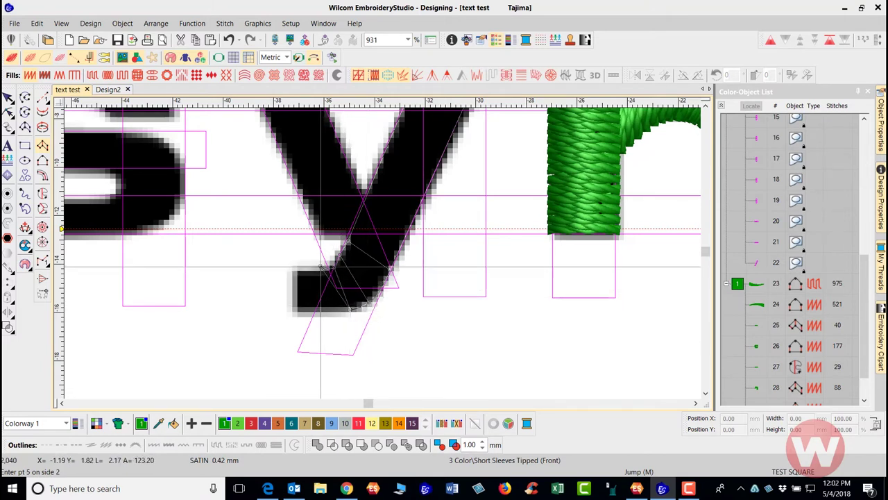
{"action": "left_click", "coordinate": [323, 309]}
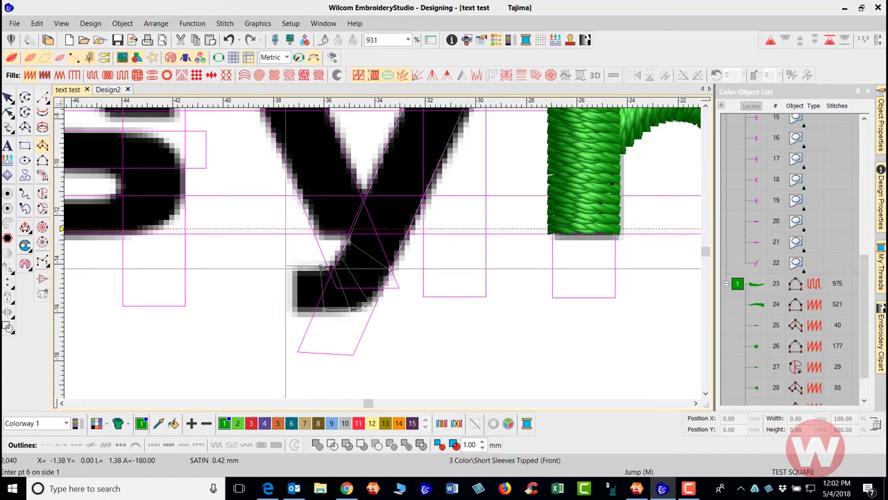
{"action": "left_click", "coordinate": [282, 266]}
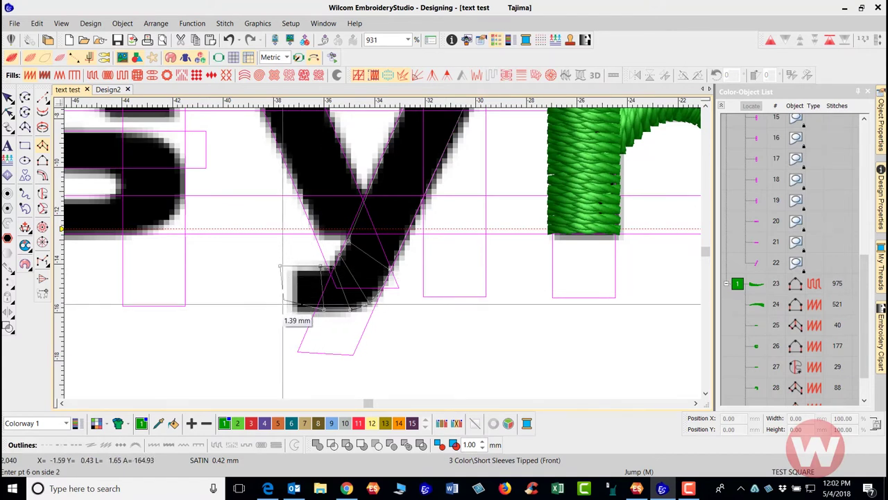
{"action": "left_click", "coordinate": [282, 307]}
{"action": "key", "text": "Return"}
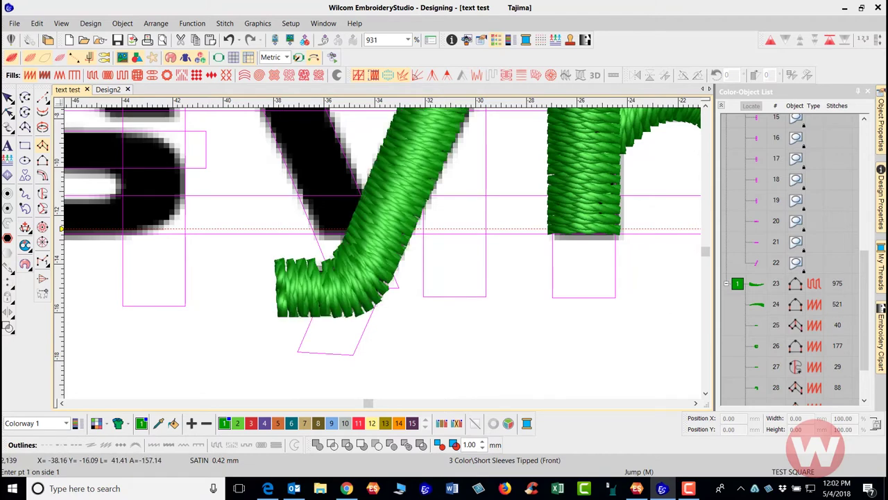
Reshape the inner bend of the y's tail column into a smoother curve, and deselect the column.
{"action": "key", "text": "h"}
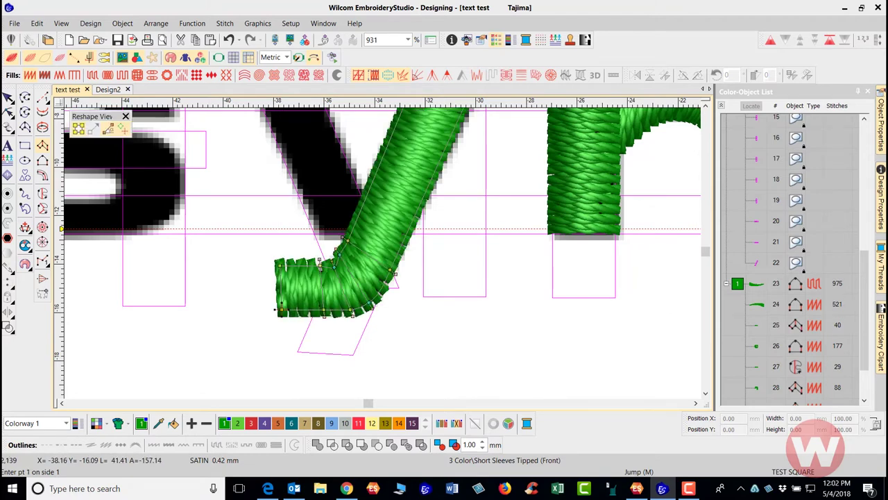
{"action": "scroll", "coordinate": [336, 263], "scroll_direction": "up", "scroll_amount": 2}
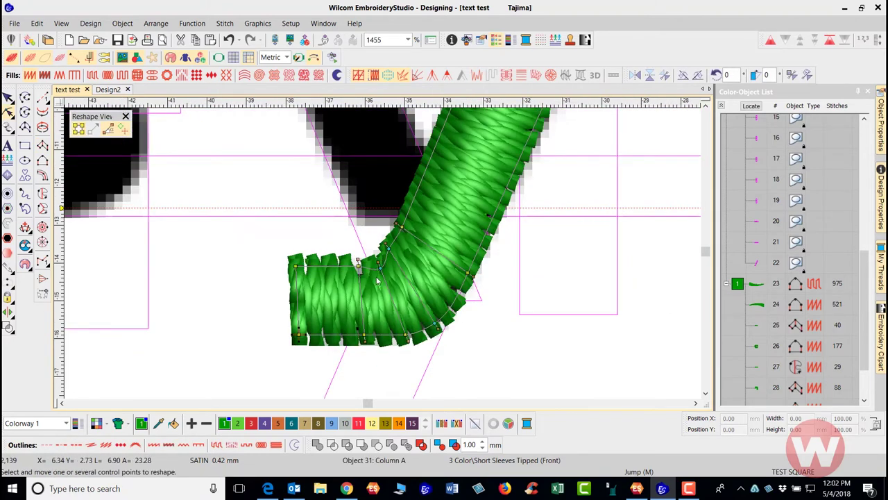
{"action": "left_click", "coordinate": [378, 262]}
{"action": "left_click", "coordinate": [389, 252]}
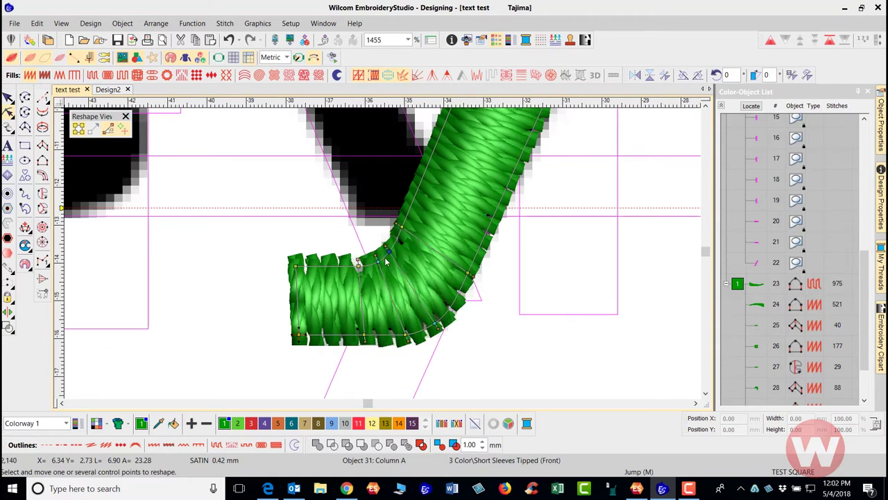
{"action": "scroll", "coordinate": [398, 218], "scroll_direction": "down", "scroll_amount": 2}
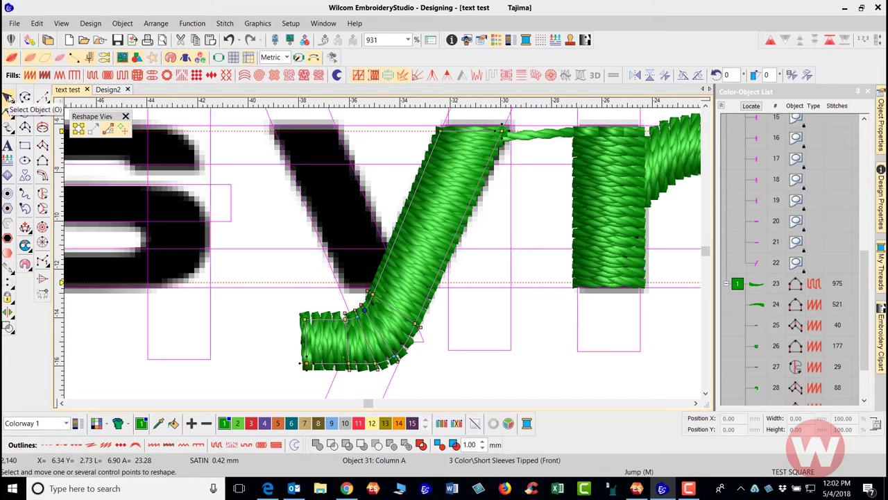
{"action": "left_click", "coordinate": [7, 97]}
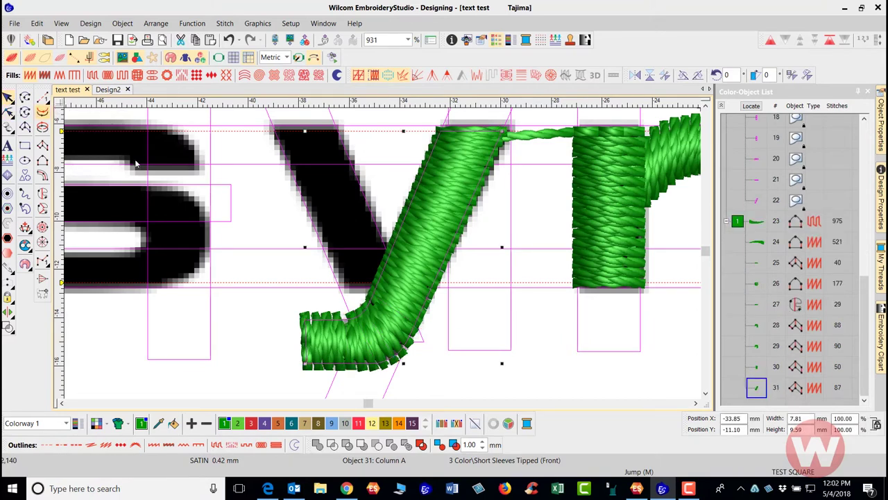
{"action": "left_click", "coordinate": [249, 327]}
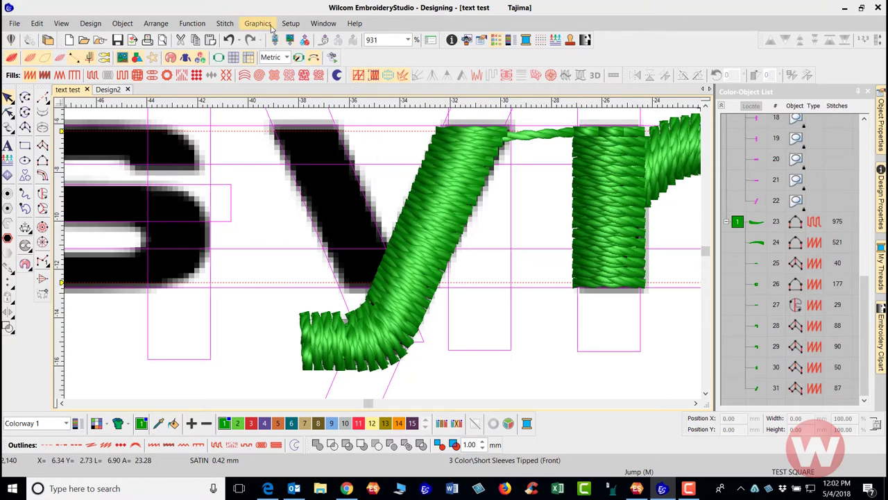
Review the general options, including Closest join, and bring the y's tail column into reshape mode.
{"action": "left_click", "coordinate": [295, 25]}
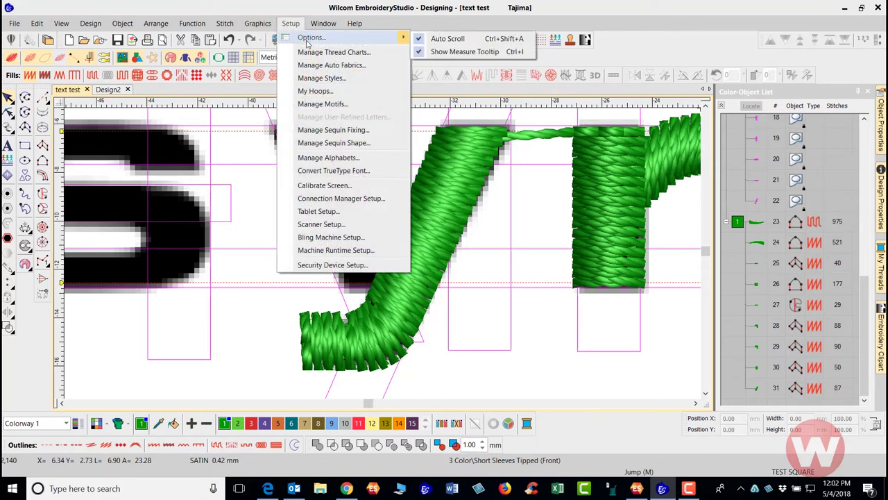
{"action": "left_click", "coordinate": [304, 36]}
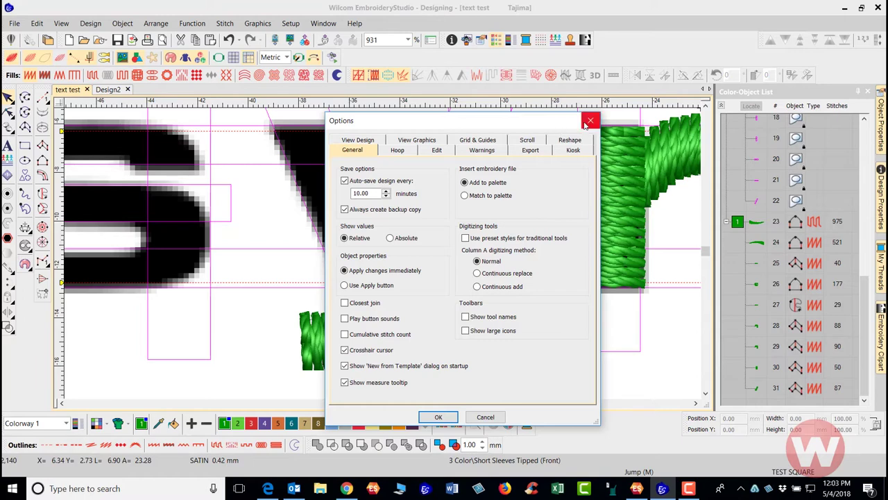
{"action": "left_click", "coordinate": [436, 417]}
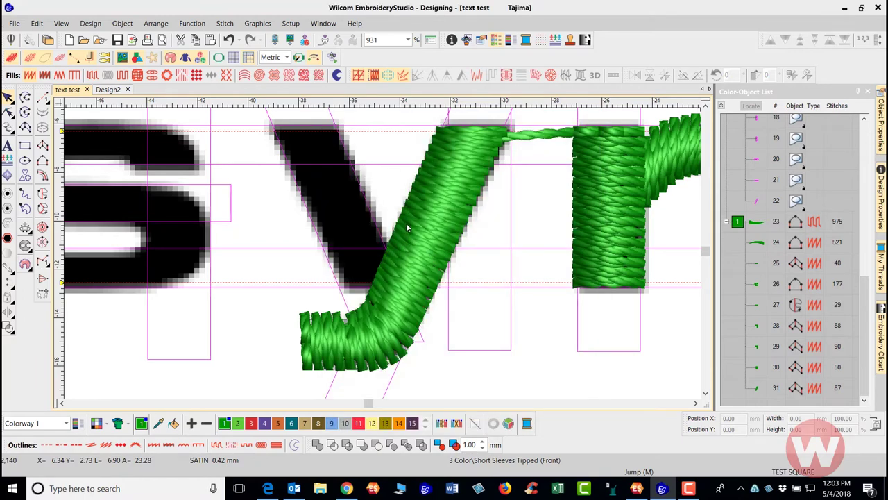
{"action": "left_click", "coordinate": [389, 273]}
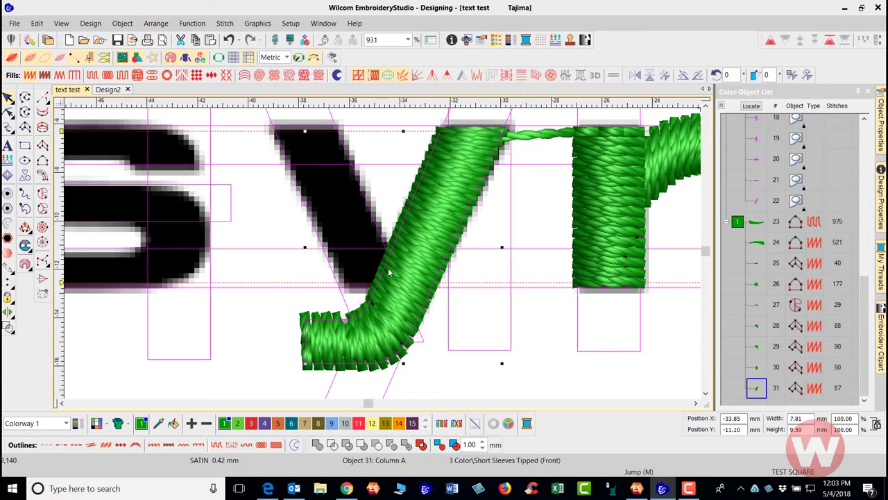
{"action": "key", "text": "h"}
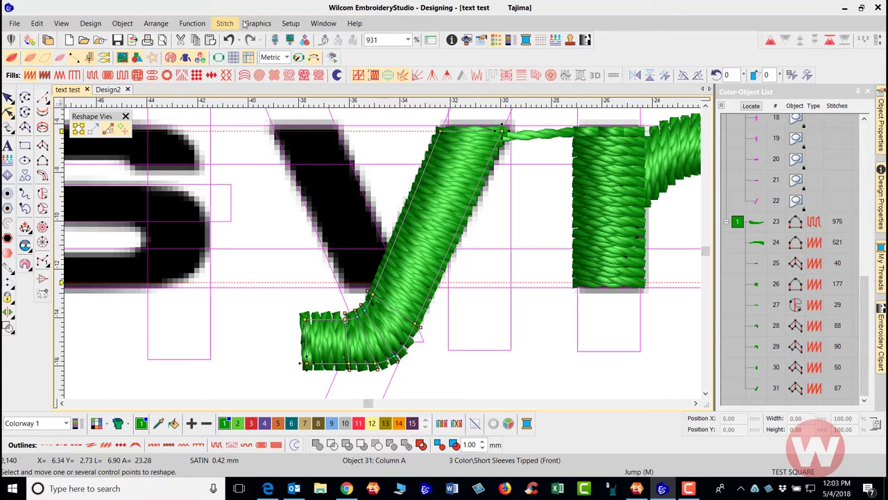
{"action": "left_click", "coordinate": [290, 24]}
{"action": "left_click", "coordinate": [299, 36]}
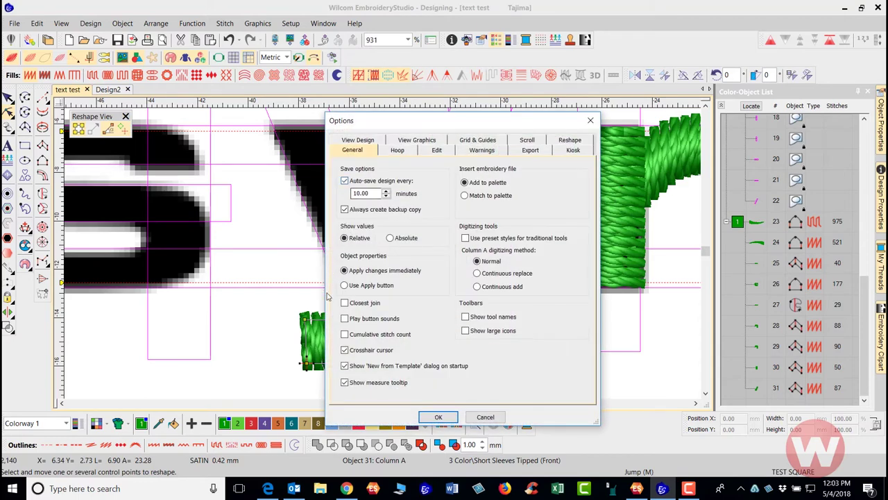
{"action": "left_click", "coordinate": [438, 416]}
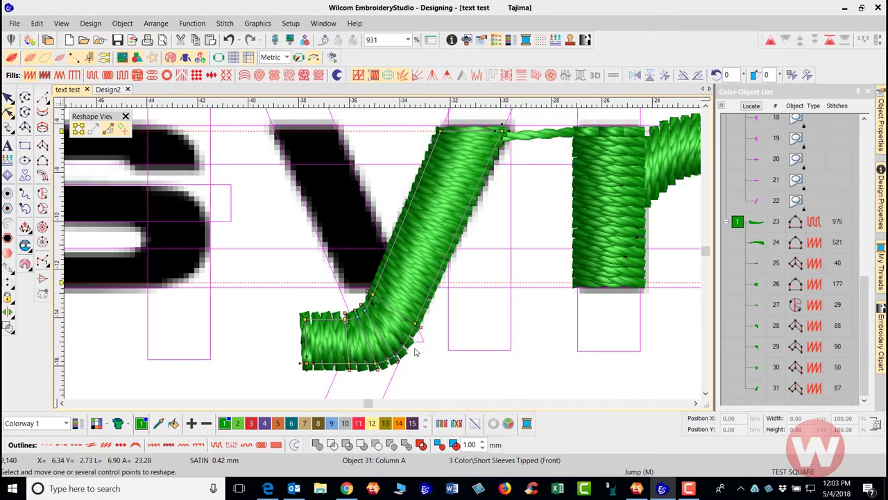
Hide the stitch preview and artwork to examine the start and end points of the y's tail column, and deselect it.
{"action": "left_click", "coordinate": [305, 361]}
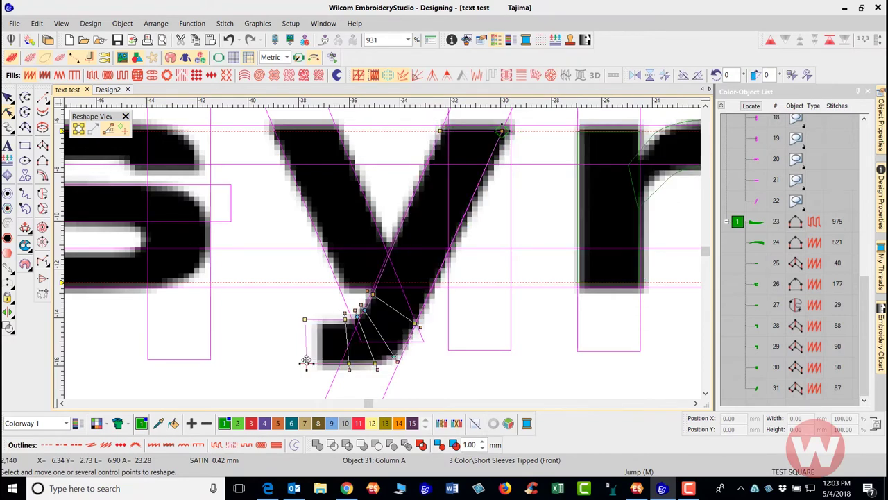
{"action": "key", "text": "shift+b"}
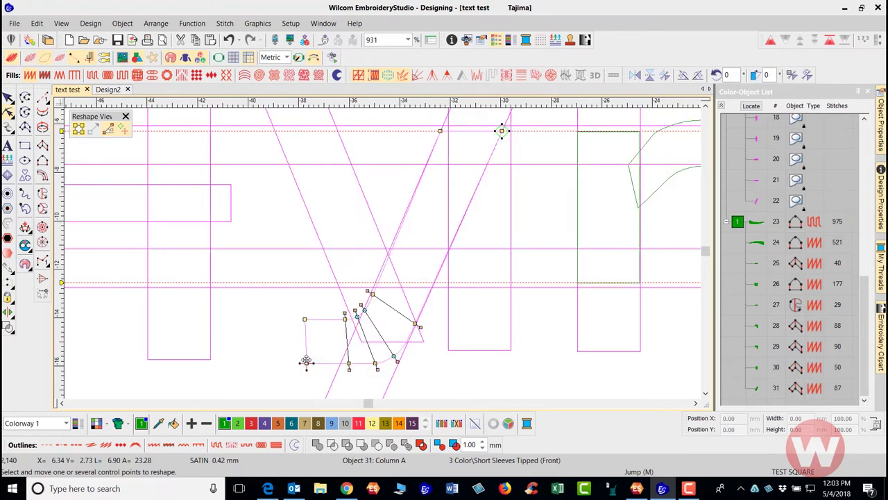
{"action": "left_click", "coordinate": [500, 130]}
{"action": "left_click", "coordinate": [303, 361]}
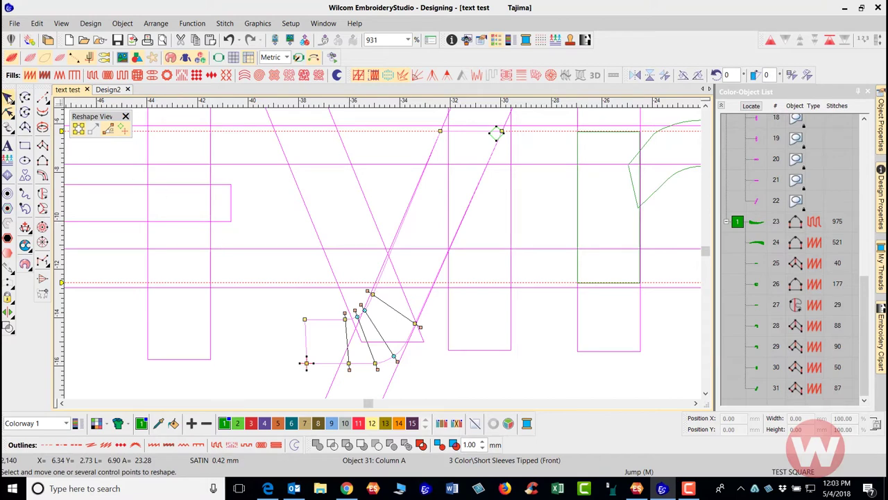
{"action": "left_click", "coordinate": [8, 97]}
{"action": "left_click", "coordinate": [254, 312]}
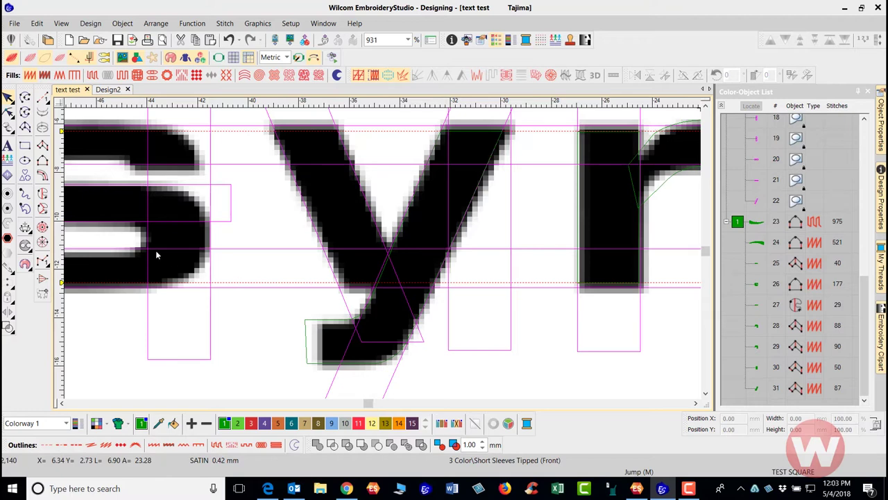
Digitize the y's left arm as a satin column from the lower to the upper guideline, about 2.3 mm wide at the base and 2.4 mm on top.
{"action": "left_click", "coordinate": [42, 144]}
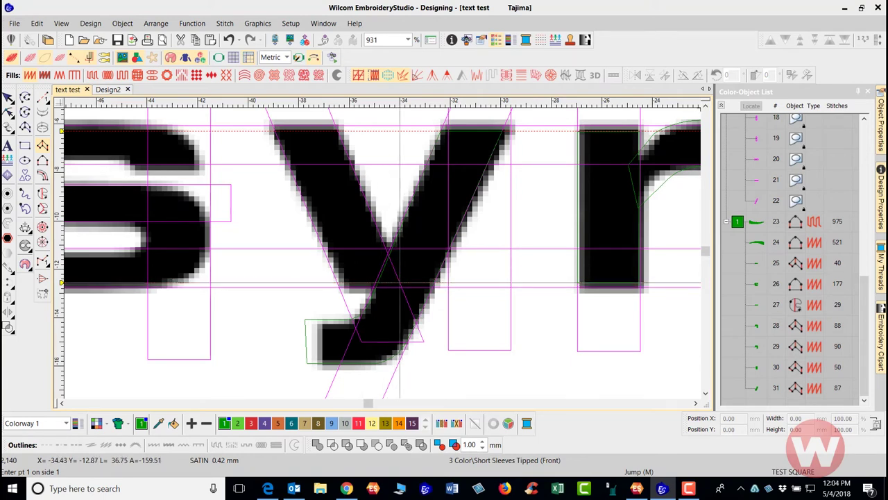
{"action": "left_click", "coordinate": [400, 283]}
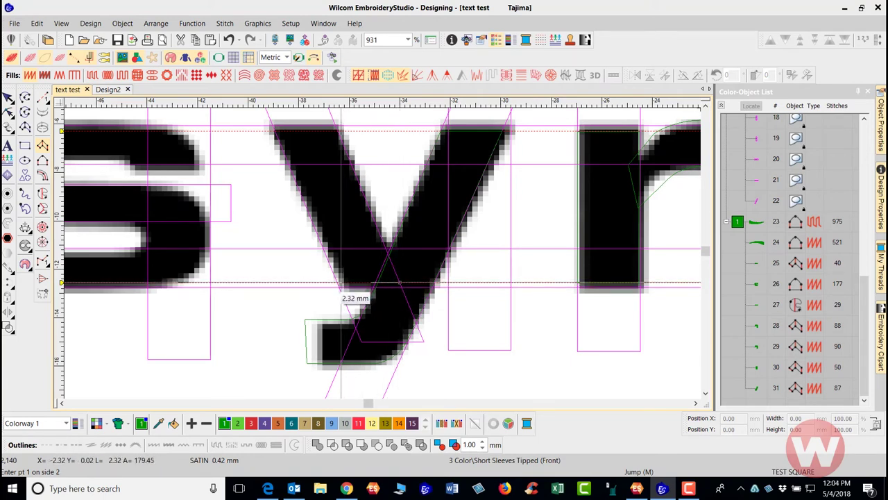
{"action": "left_click", "coordinate": [341, 283]}
{"action": "scroll", "coordinate": [306, 248], "scroll_direction": "up", "scroll_amount": 1}
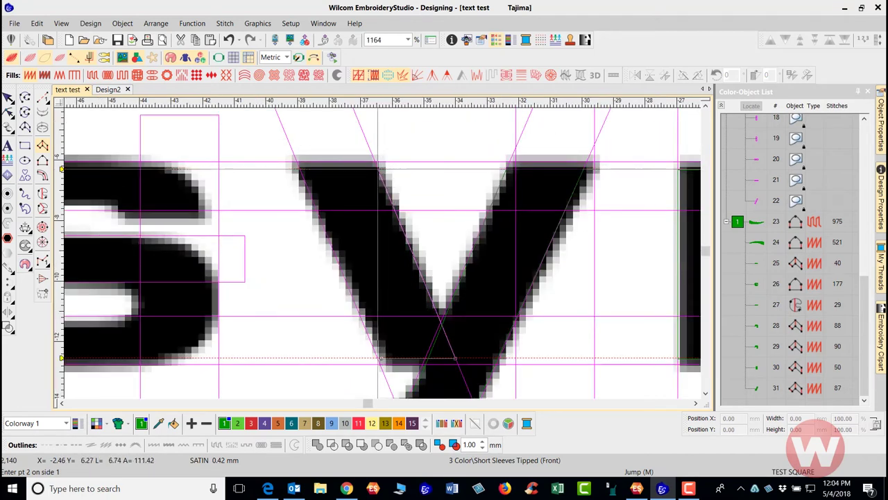
{"action": "left_click", "coordinate": [378, 168]}
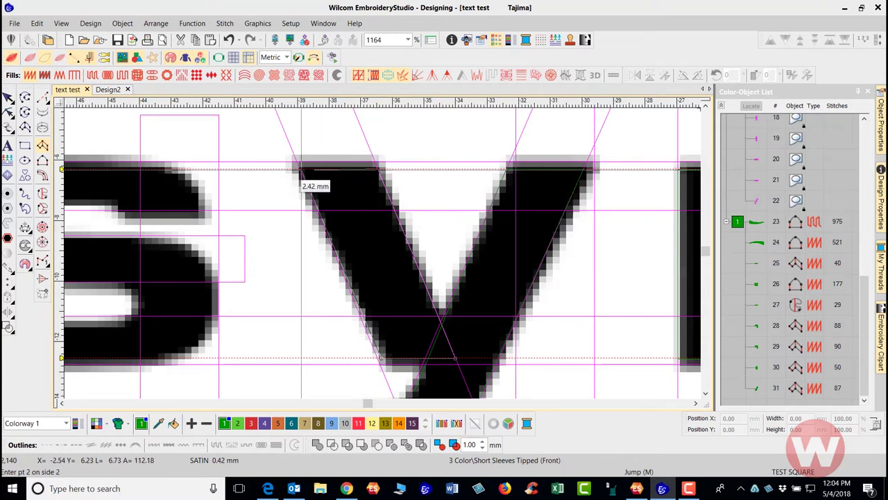
{"action": "left_click", "coordinate": [300, 169]}
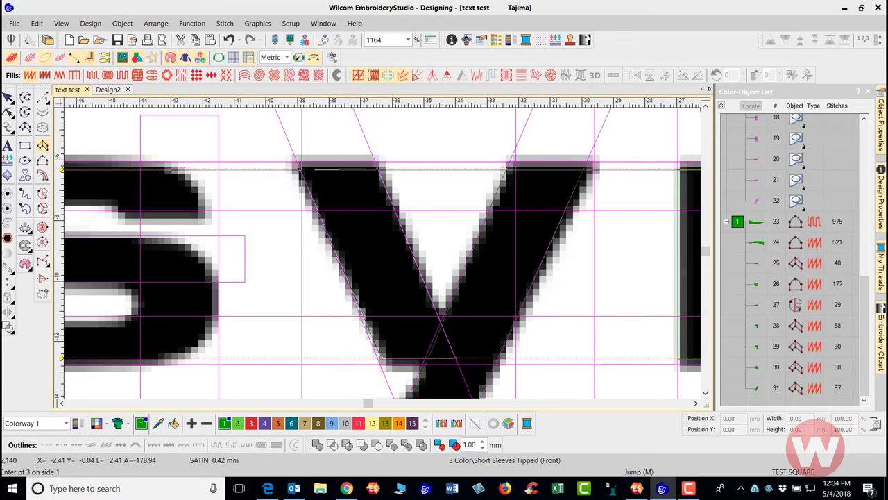
{"action": "scroll", "coordinate": [302, 169], "scroll_direction": "down", "scroll_amount": 1}
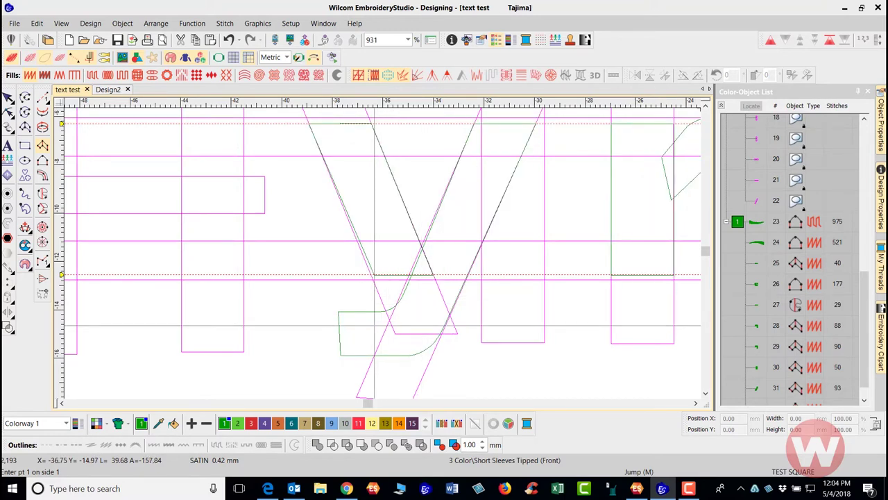
Examine the y's tail column's start and end points in reshape mode, and view it with the stitch preview and artwork showing.
{"action": "key", "text": "Escape"}
{"action": "left_click", "coordinate": [347, 318]}
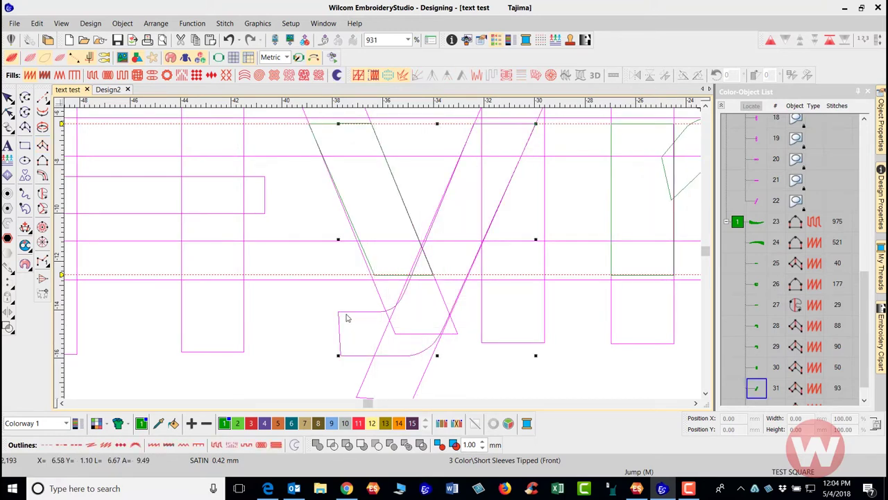
{"action": "key", "text": "h"}
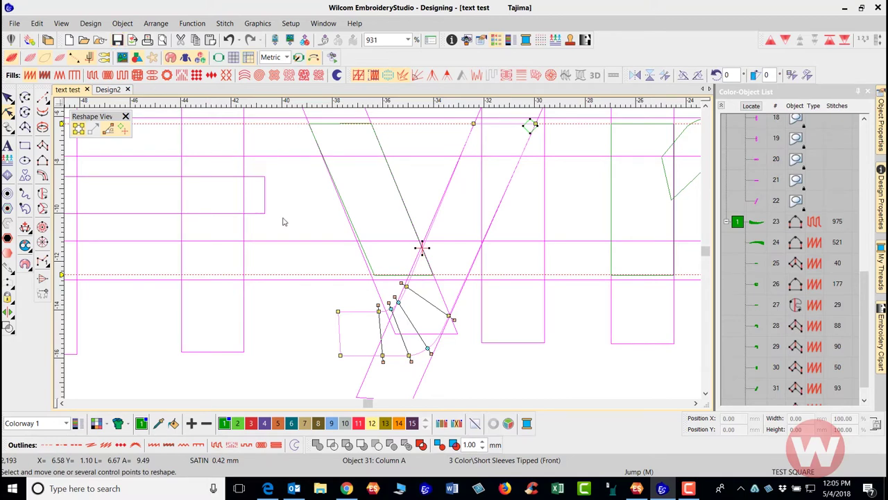
{"action": "key", "text": "t"}
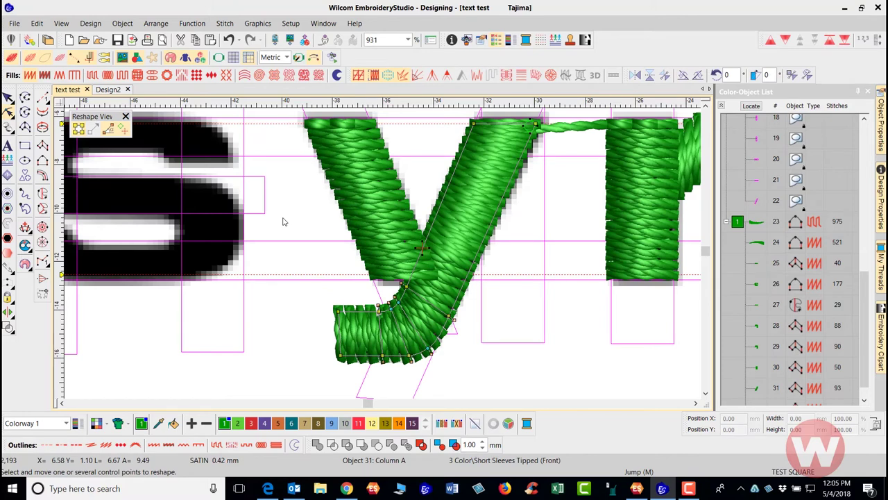
{"action": "scroll", "coordinate": [311, 228], "scroll_direction": "down", "scroll_amount": 1}
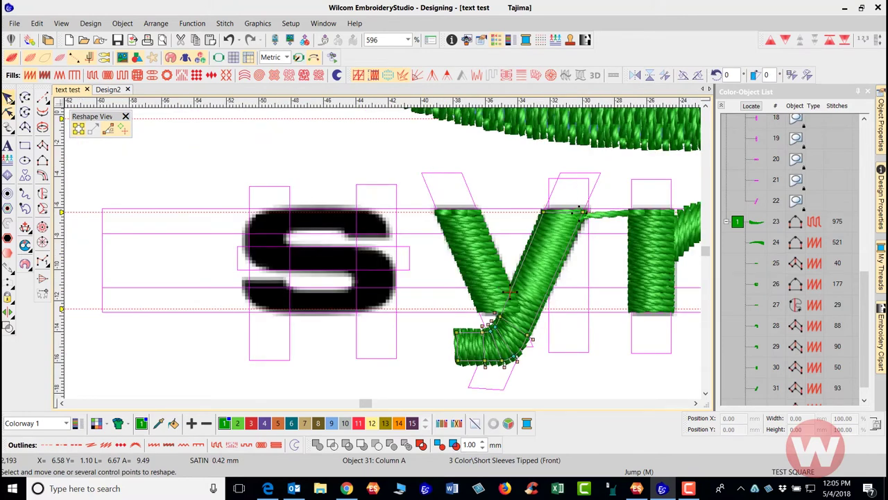
{"action": "left_click", "coordinate": [8, 97]}
{"action": "left_click", "coordinate": [260, 161]}
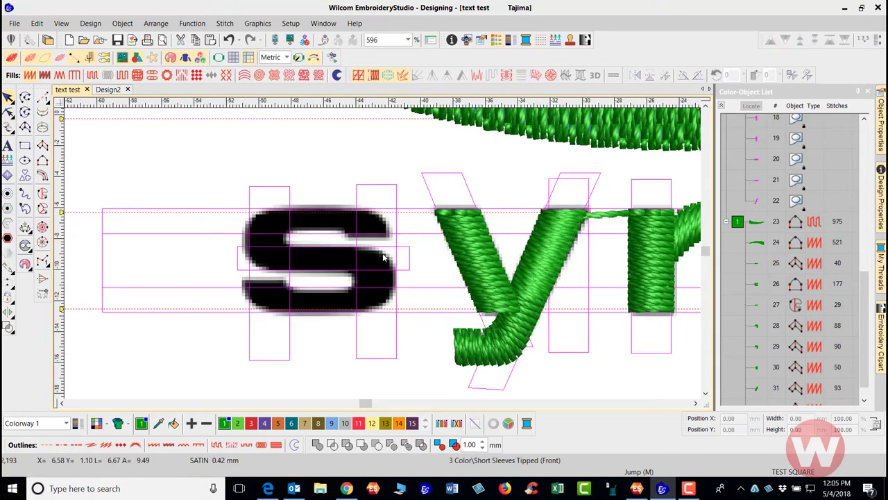
Convert the thin filled bar at the e's opening into a vector outline guide and deselect it.
{"action": "scroll", "coordinate": [383, 258], "scroll_direction": "down", "scroll_amount": 1}
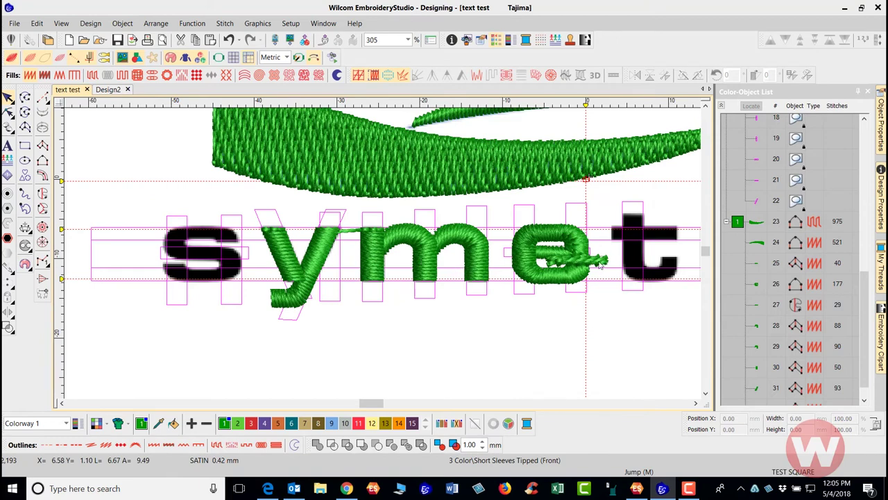
{"action": "left_click", "coordinate": [602, 260]}
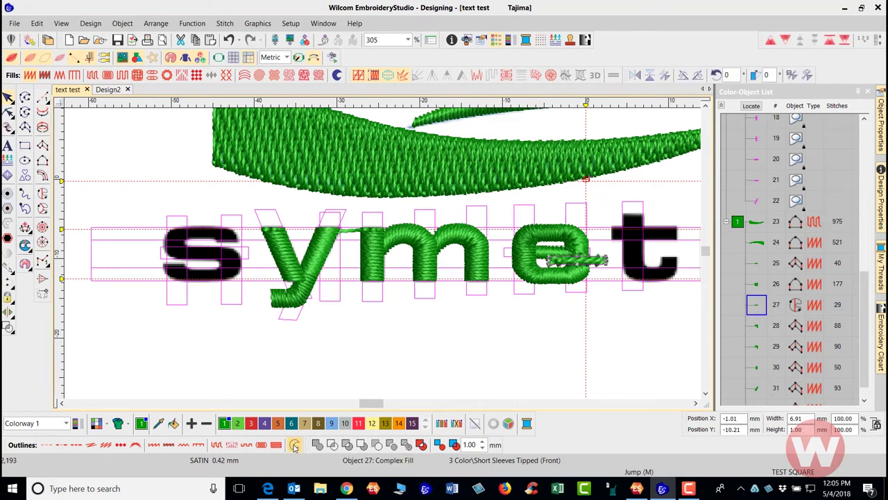
{"action": "left_click", "coordinate": [278, 445]}
{"action": "left_click", "coordinate": [550, 307]}
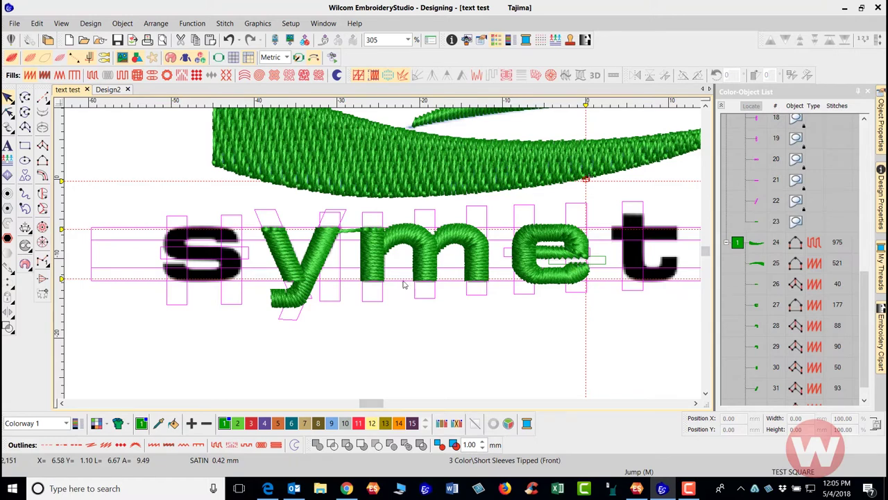
Place a copy of the e's rounded satin column over the s artwork, mirror it horizontally, and deselect it.
{"action": "left_click", "coordinate": [529, 273]}
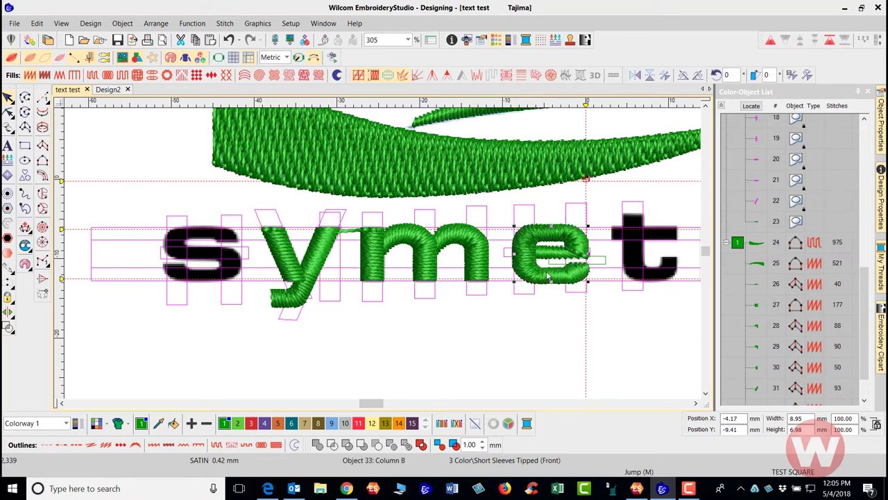
{"action": "left_click_drag", "start_coordinate": [548, 276], "coordinate": [289, 249]}
{"action": "scroll", "coordinate": [367, 252], "scroll_direction": "down", "scroll_amount": 3}
{"action": "scroll", "coordinate": [386, 258], "scroll_direction": "down", "scroll_amount": 2}
{"action": "scroll", "coordinate": [382, 258], "scroll_direction": "up", "scroll_amount": 5}
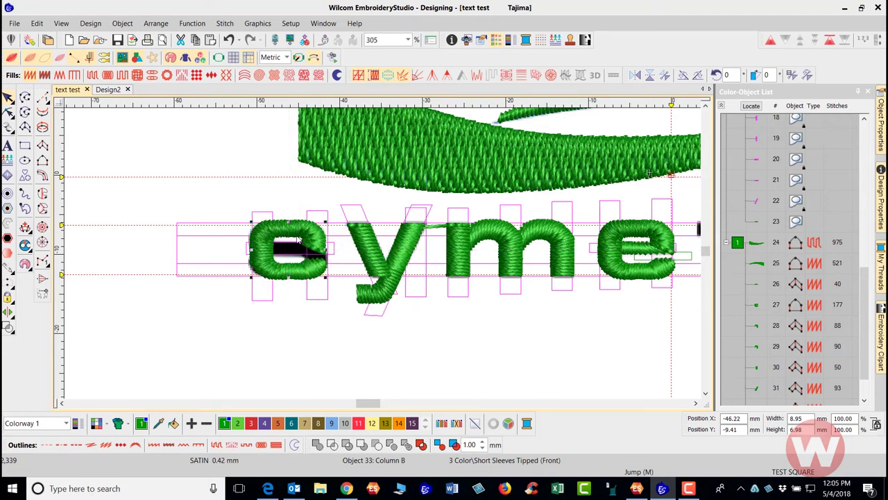
{"action": "left_click", "coordinate": [636, 75]}
{"action": "left_click", "coordinate": [271, 327]}
Duplicate the mirrored column in place over the s, and mirror the duplicate both horizontally and vertically.
{"action": "scroll", "coordinate": [291, 239], "scroll_direction": "up", "scroll_amount": 1}
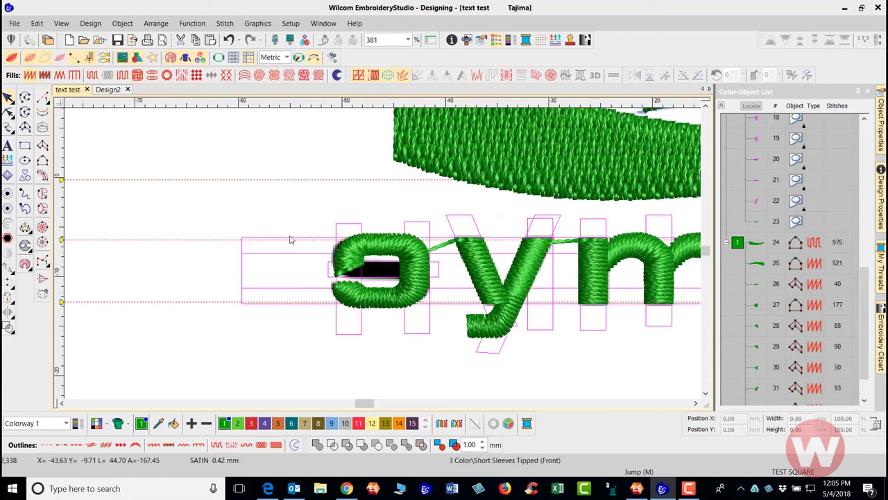
{"action": "scroll", "coordinate": [414, 275], "scroll_direction": "up", "scroll_amount": 1}
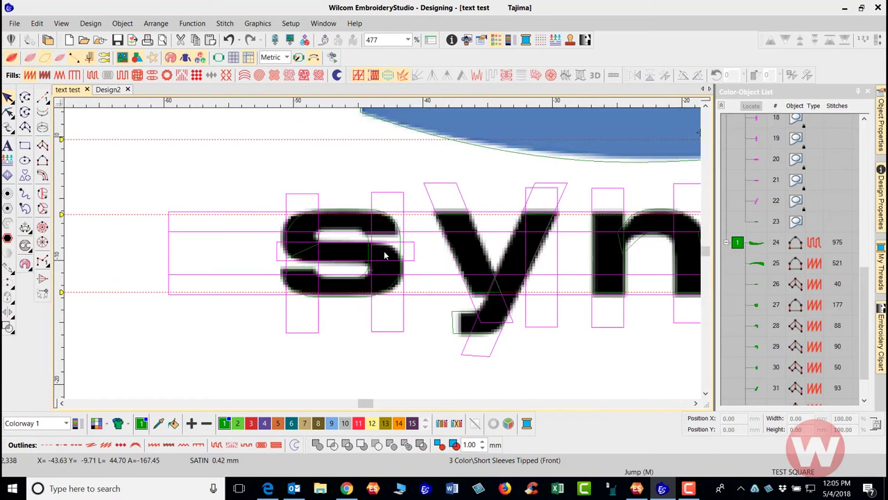
{"action": "scroll", "coordinate": [381, 262], "scroll_direction": "up", "scroll_amount": 1}
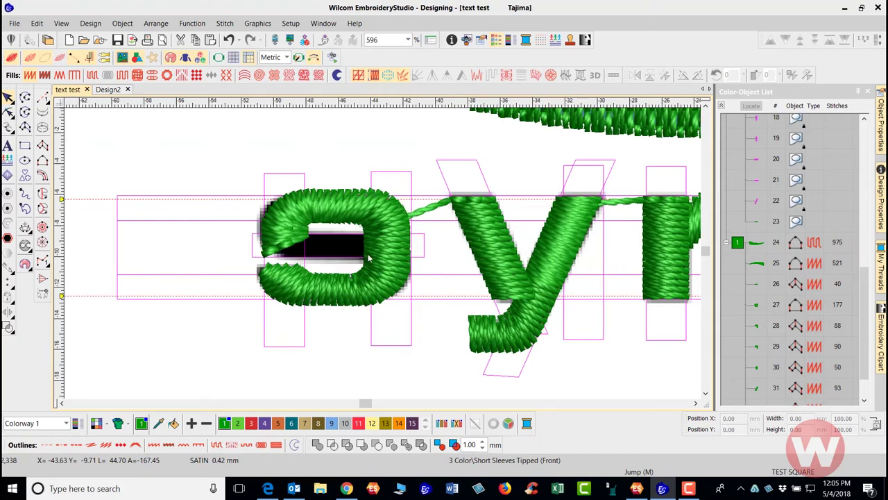
{"action": "left_click", "coordinate": [368, 258]}
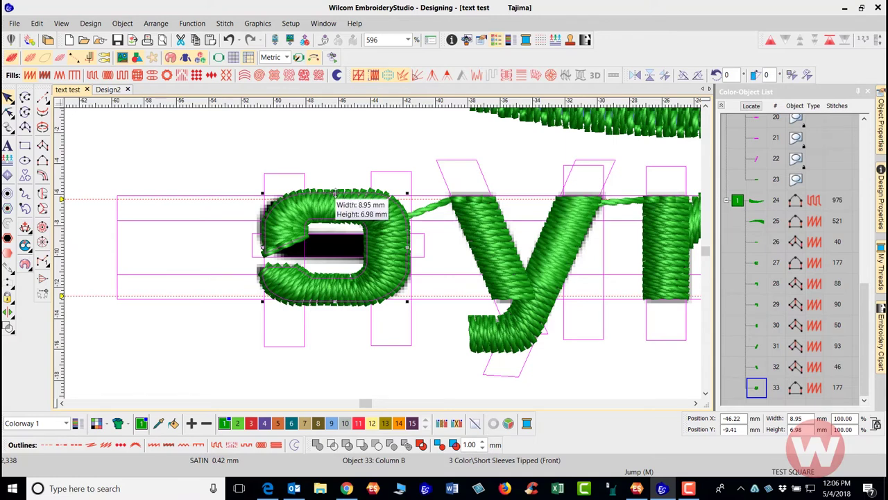
{"action": "key", "text": "Tab"}
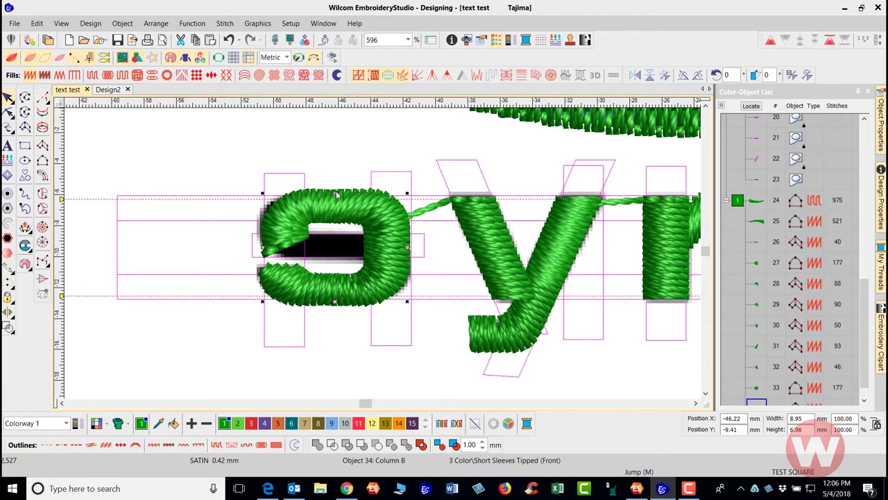
{"action": "left_click", "coordinate": [635, 76]}
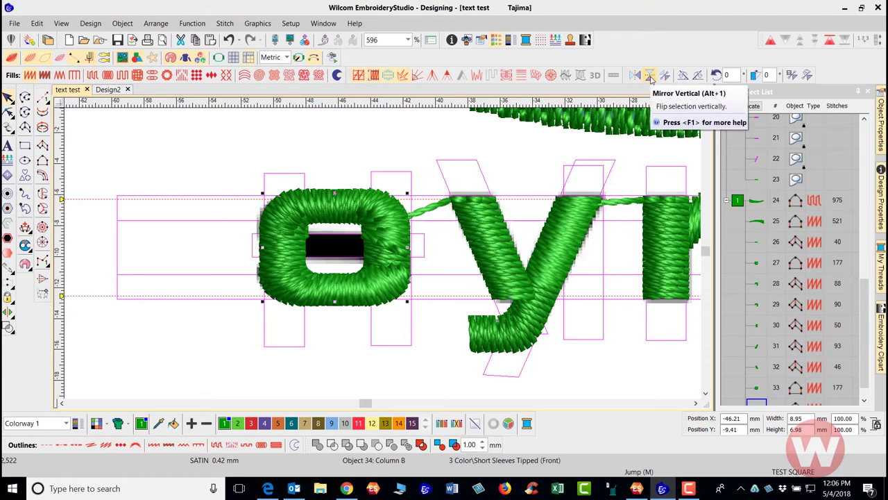
{"action": "left_click", "coordinate": [650, 77]}
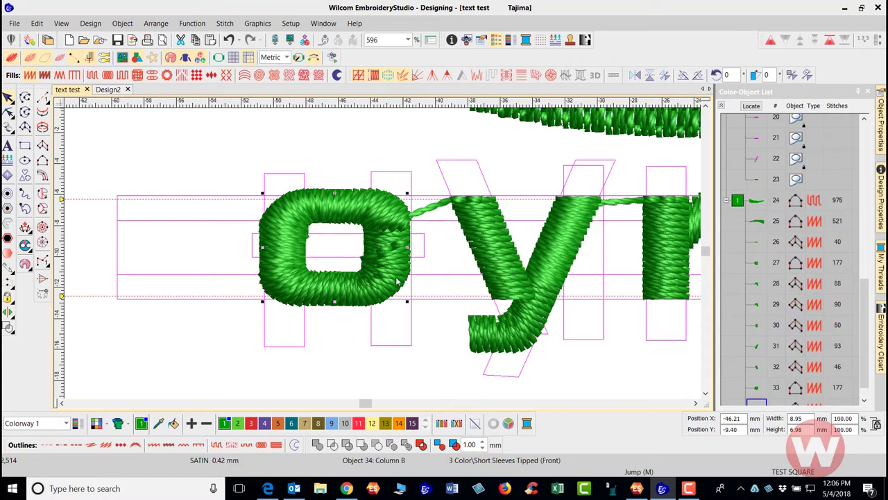
Hide the stitch preview so only the guides and the two copied columns' outlines show, and deselect the column.
{"action": "key", "text": "s"}
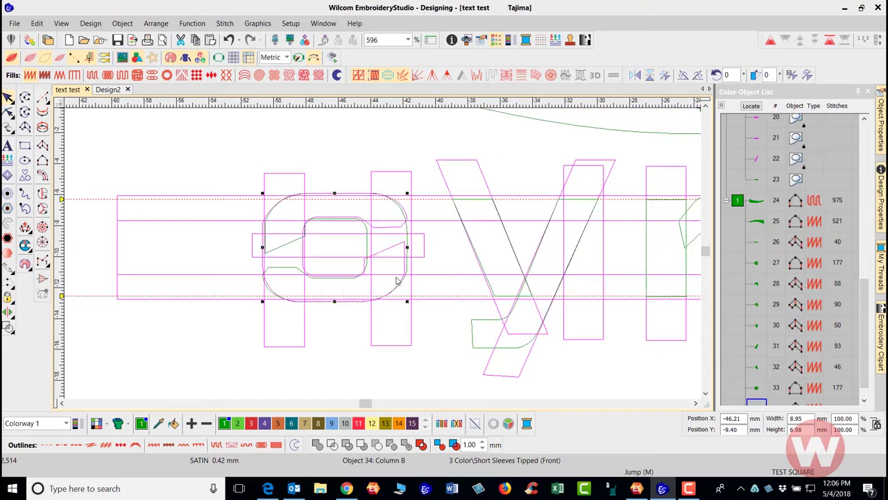
{"action": "left_click", "coordinate": [345, 160]}
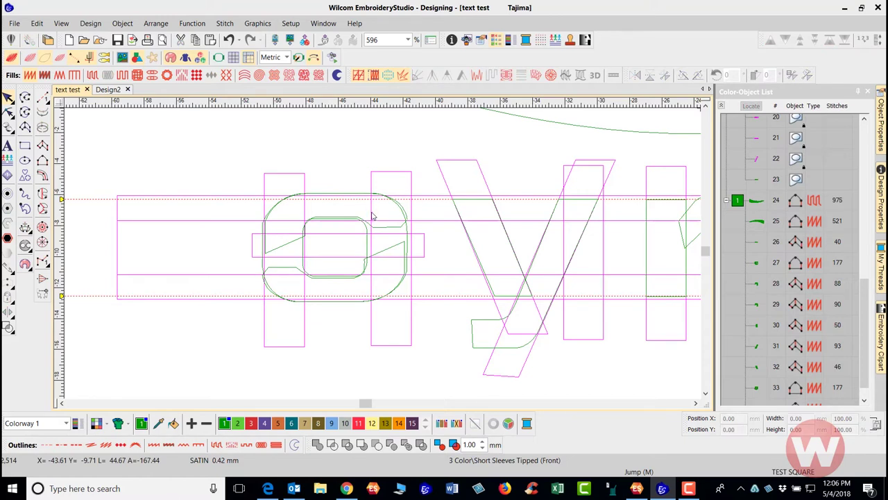
{"action": "scroll", "coordinate": [373, 217], "scroll_direction": "up", "scroll_amount": 1}
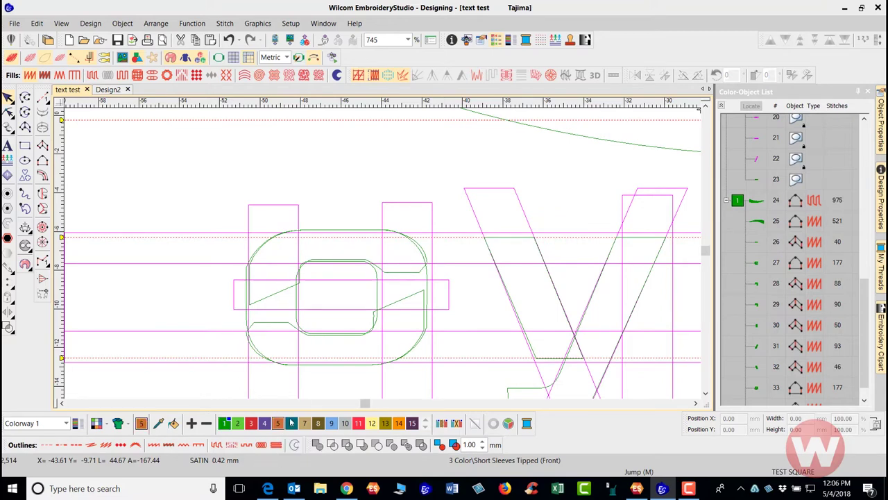
{"action": "scroll", "coordinate": [300, 354], "scroll_direction": "up", "scroll_amount": 1}
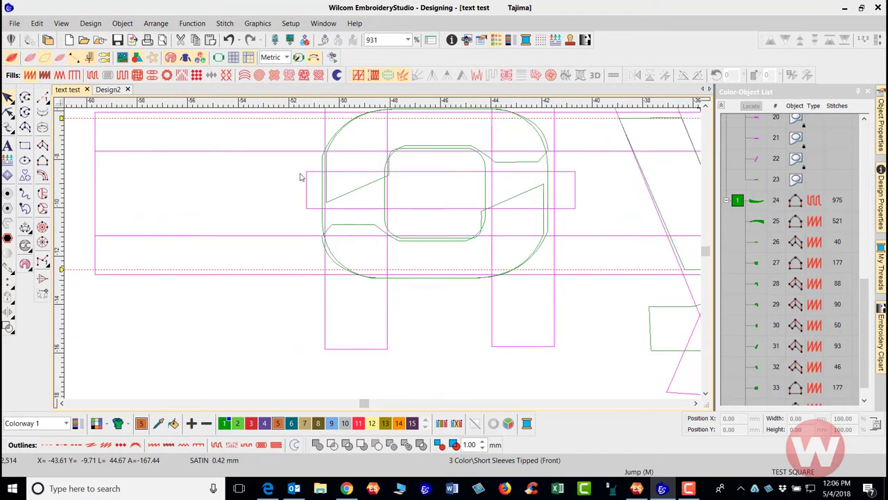
Start the s's satin column at its lower terminal, about 0.5 mm wide, widening to about 2.2 mm and narrowing to 1.5 mm along the base.
{"action": "left_click", "coordinate": [42, 146]}
{"action": "scroll", "coordinate": [366, 198], "scroll_direction": "down", "scroll_amount": 1}
{"action": "scroll", "coordinate": [348, 249], "scroll_direction": "up", "scroll_amount": 1}
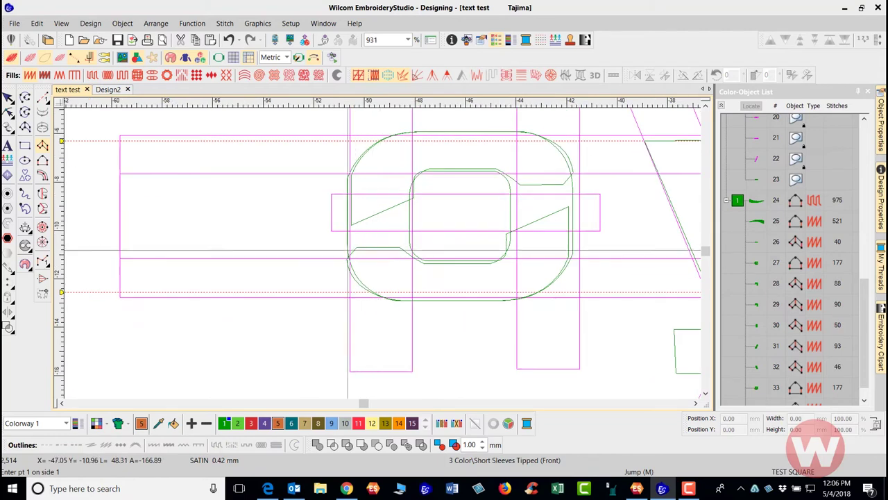
{"action": "left_click", "coordinate": [356, 247]}
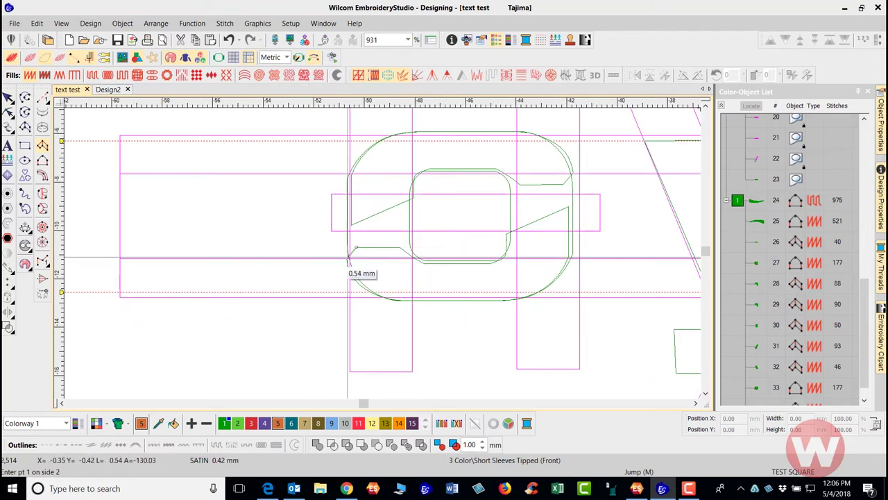
{"action": "left_click", "coordinate": [348, 258]}
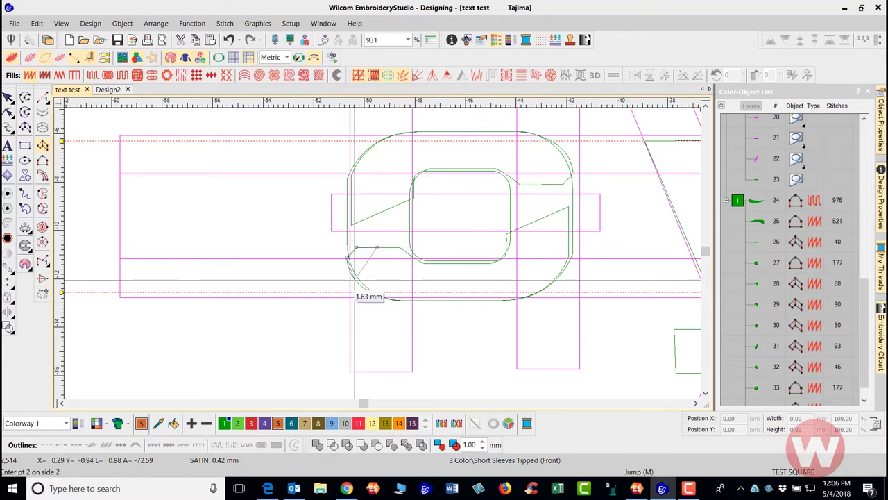
{"action": "left_click", "coordinate": [354, 279]}
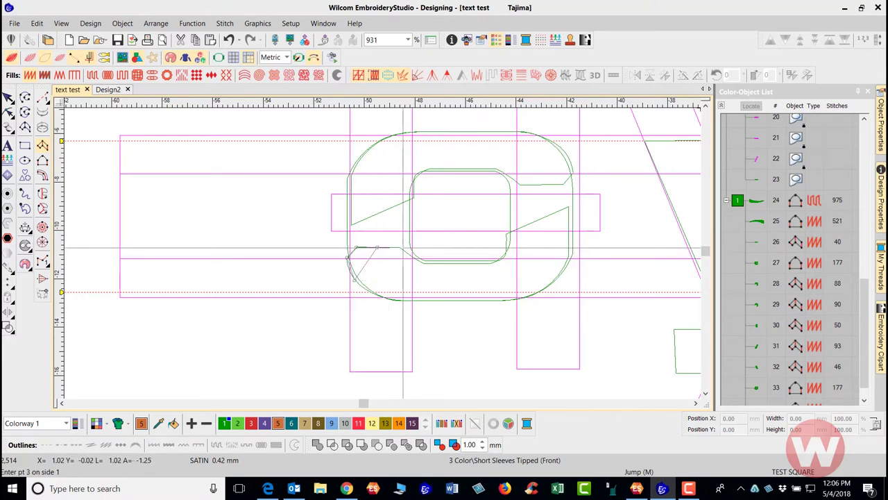
{"action": "left_click", "coordinate": [402, 248]}
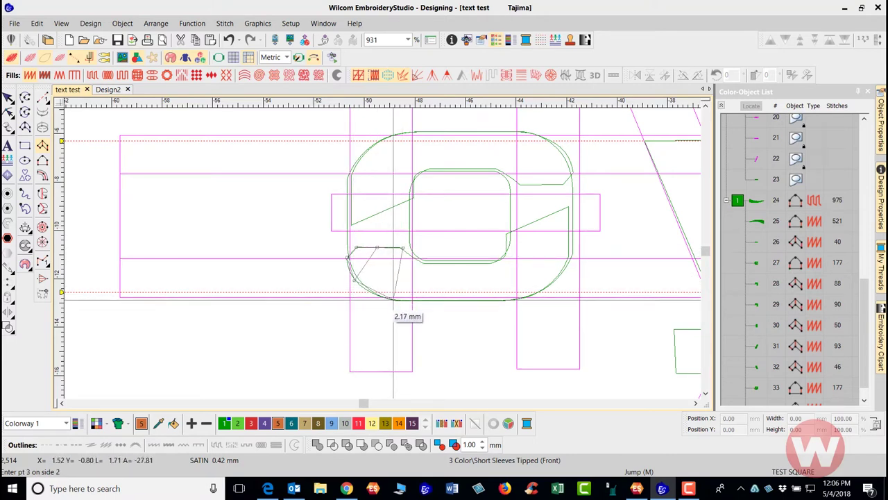
{"action": "left_click", "coordinate": [394, 300]}
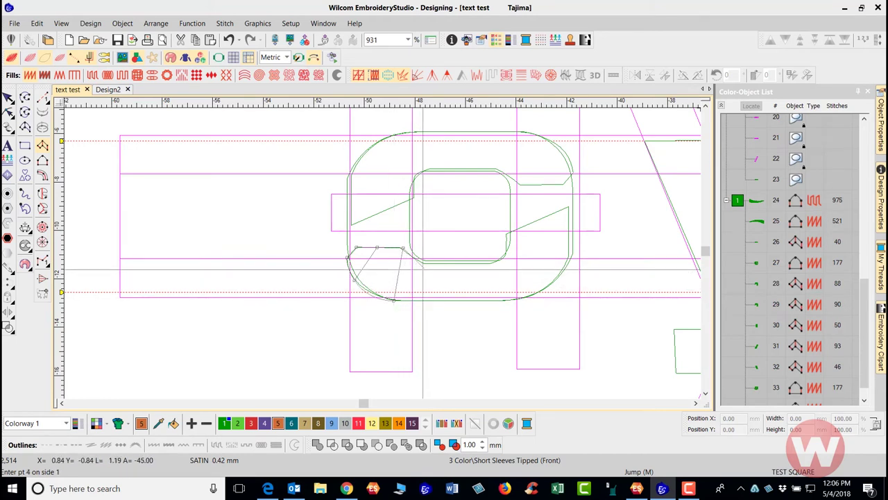
{"action": "left_click", "coordinate": [422, 262]}
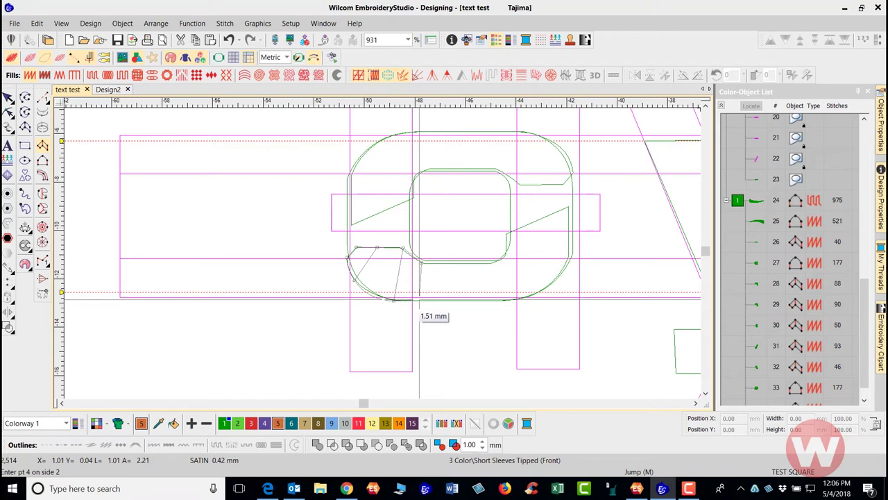
{"action": "left_click", "coordinate": [419, 301]}
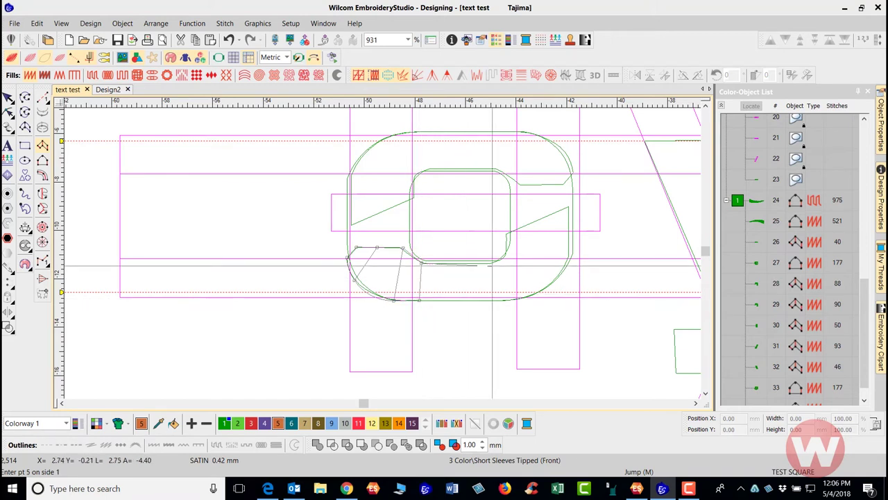
Show the artwork and continue the s column along the base and around the lower bend, about 2.2 mm wide at its side.
{"action": "key", "text": "d"}
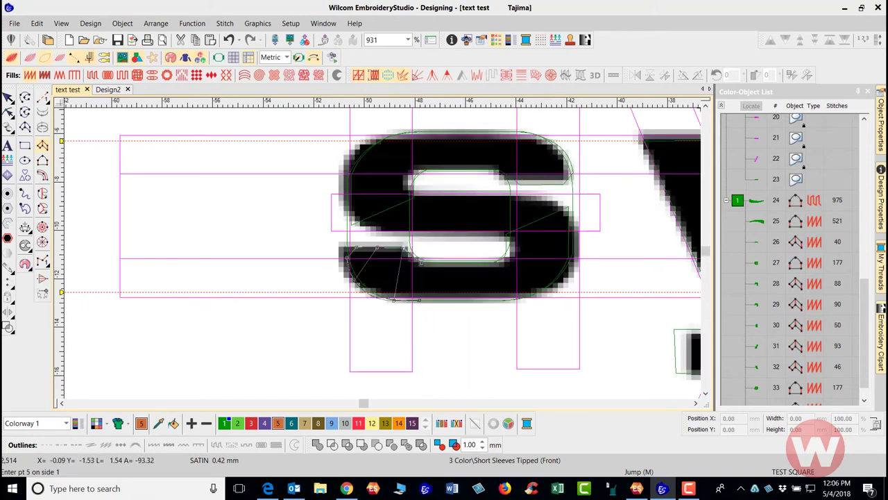
{"action": "left_click", "coordinate": [494, 262]}
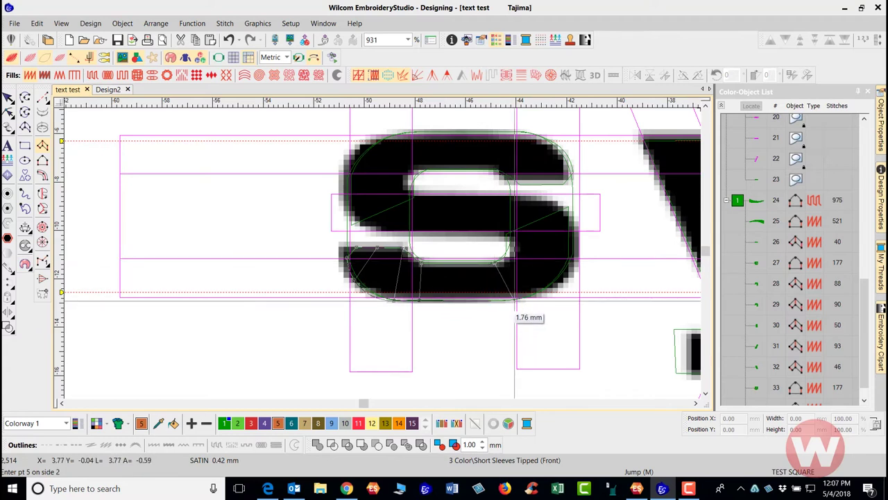
{"action": "left_click", "coordinate": [514, 302]}
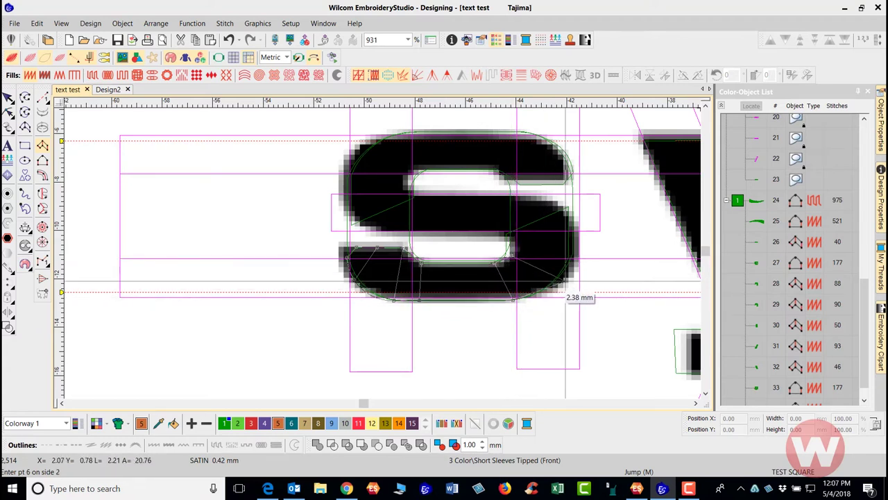
{"action": "left_click", "coordinate": [512, 251]}
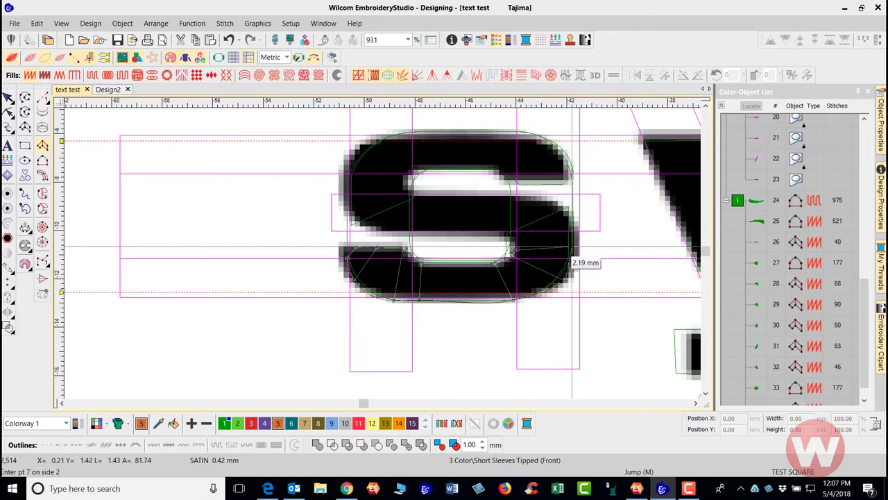
{"action": "left_click", "coordinate": [576, 248]}
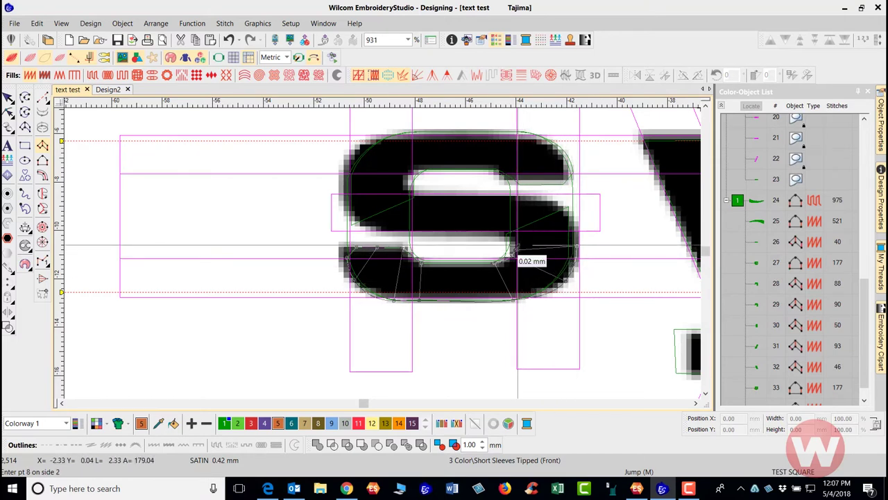
{"action": "left_click", "coordinate": [569, 209]}
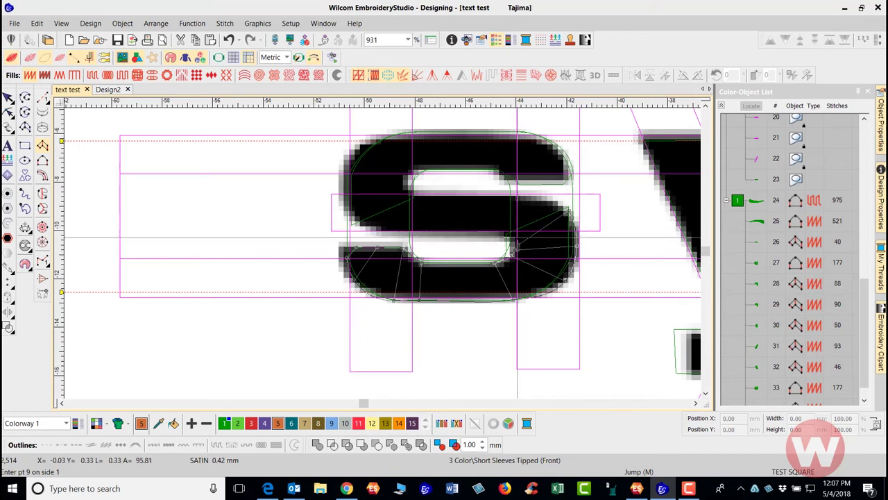
Carry the s column out of the lower bend into the middle bar, narrowing from about 1.8 mm to 1.5 mm wide.
{"action": "left_click", "coordinate": [539, 202]}
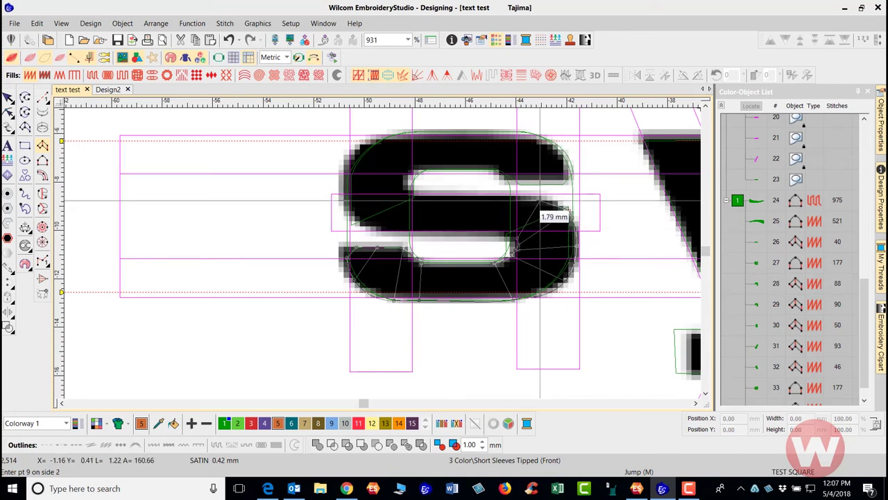
{"action": "left_click", "coordinate": [540, 202]}
{"action": "left_click", "coordinate": [511, 234]}
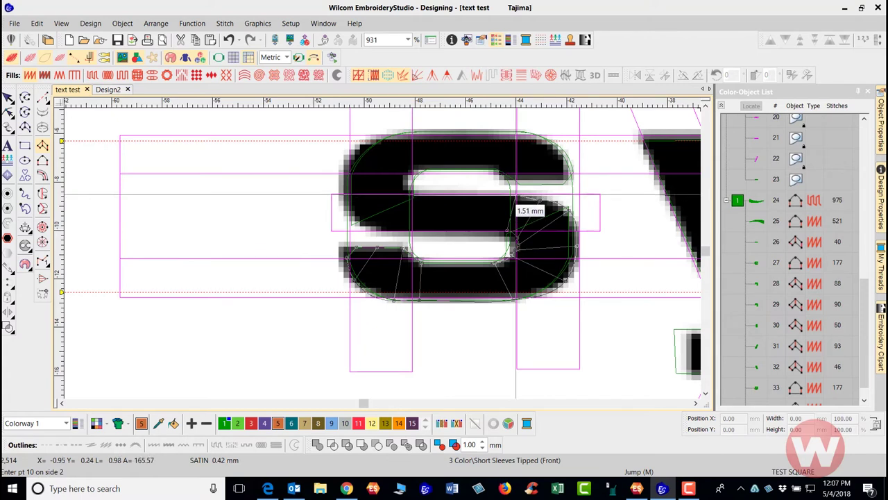
{"action": "left_click", "coordinate": [516, 196]}
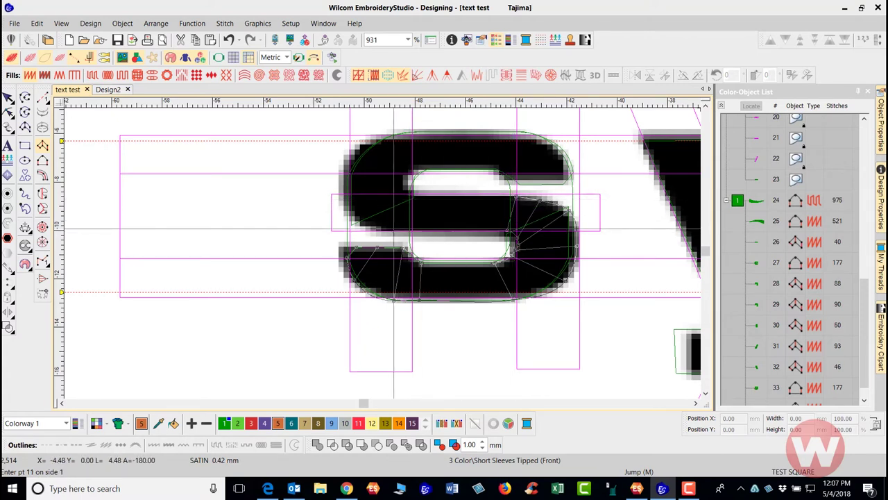
Continue the s column along the middle bar and around the outer side of the upper bend.
{"action": "left_click", "coordinate": [382, 230]}
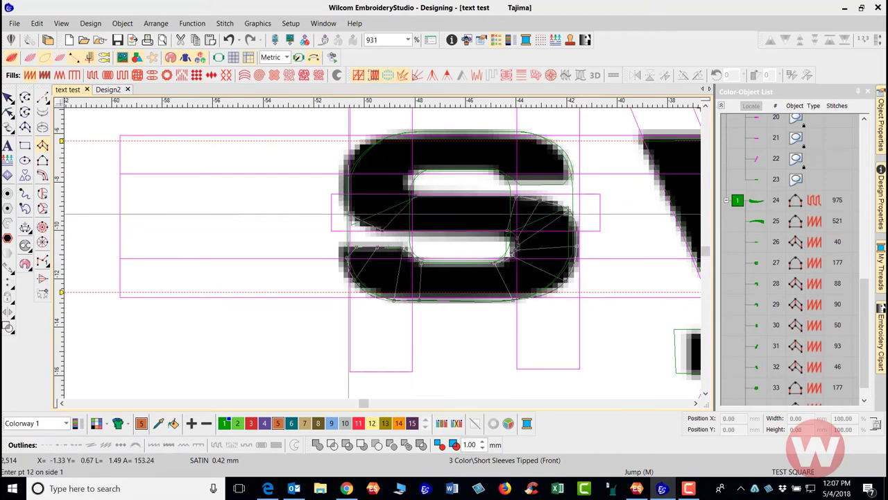
{"action": "left_click", "coordinate": [347, 210]}
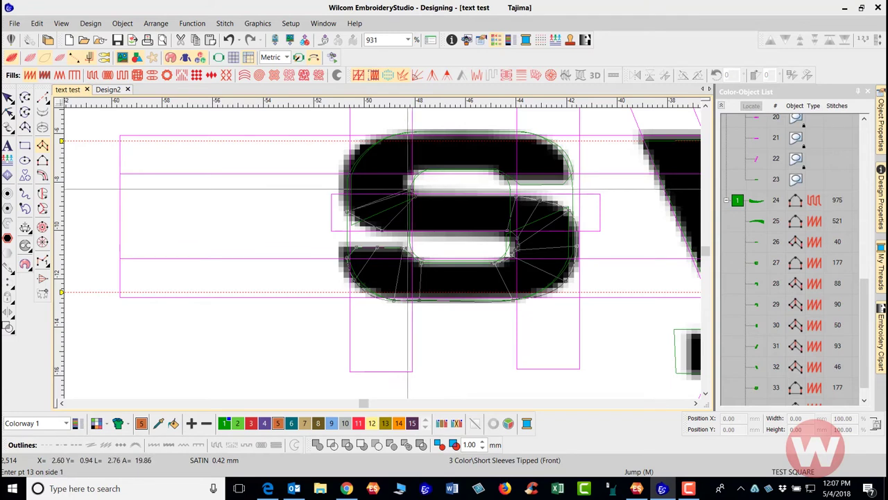
{"action": "left_click", "coordinate": [348, 189]}
{"action": "left_click", "coordinate": [348, 186]}
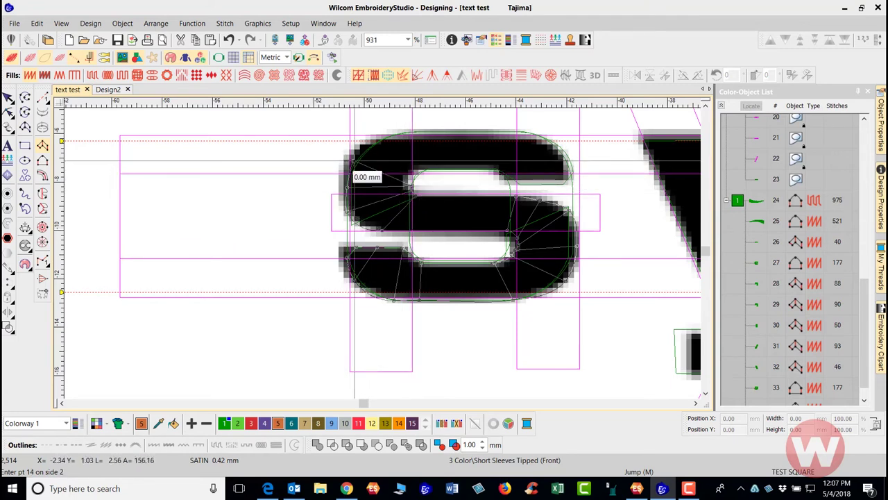
{"action": "left_click", "coordinate": [410, 183]}
{"action": "left_click", "coordinate": [410, 183]}
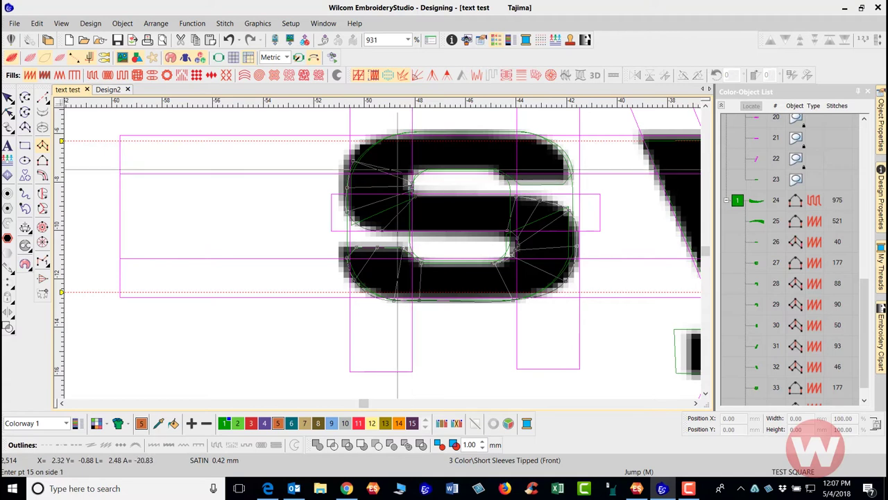
Extend the s column over the upper bend, about 1.9 mm wide, and along the top bar to about 1.7 mm wide.
{"action": "left_click", "coordinate": [377, 139]}
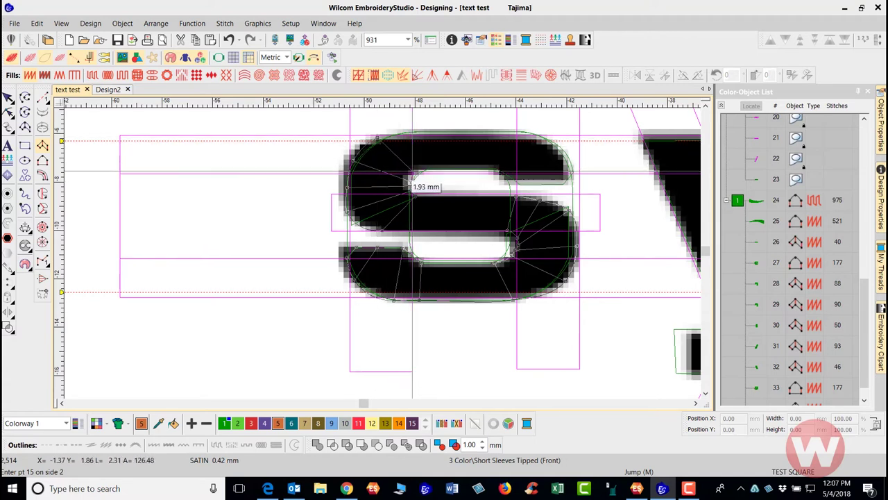
{"action": "left_click", "coordinate": [415, 172]}
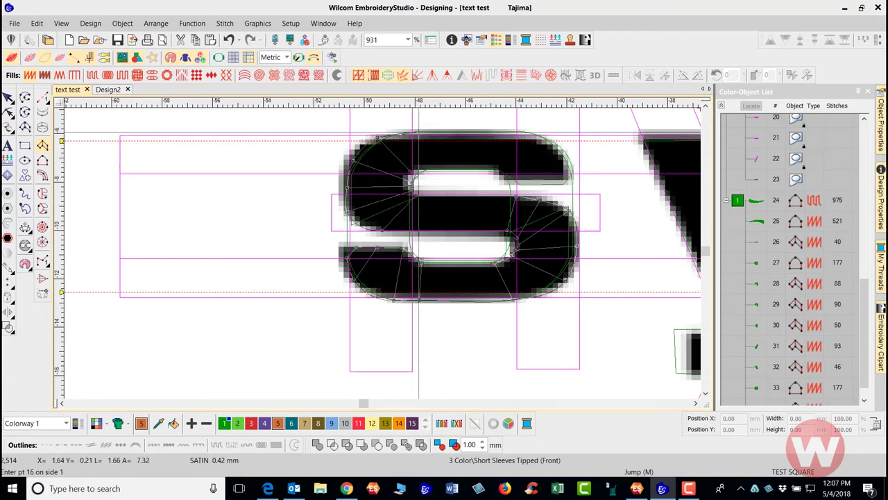
{"action": "left_click", "coordinate": [428, 132]}
{"action": "left_click", "coordinate": [421, 172]}
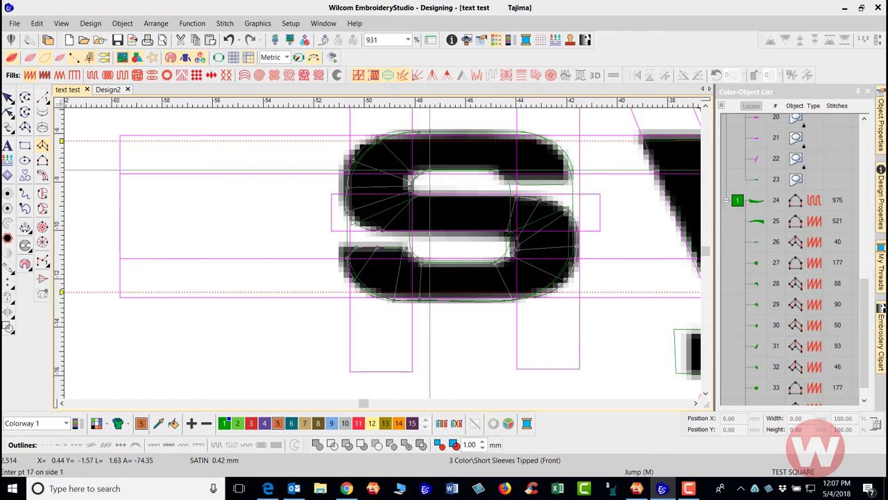
{"action": "left_click", "coordinate": [517, 132]}
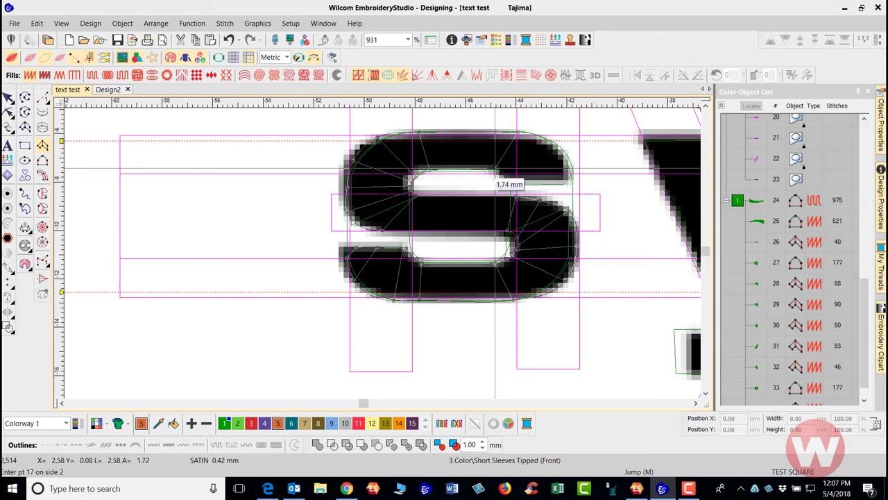
{"action": "left_click", "coordinate": [495, 169]}
Hide the artwork and finish the s column at its upper terminal, tapering from about 2.3 mm to 0.7 mm wide.
{"action": "key", "text": "shift+b"}
{"action": "scroll", "coordinate": [407, 250], "scroll_direction": "up", "scroll_amount": 2}
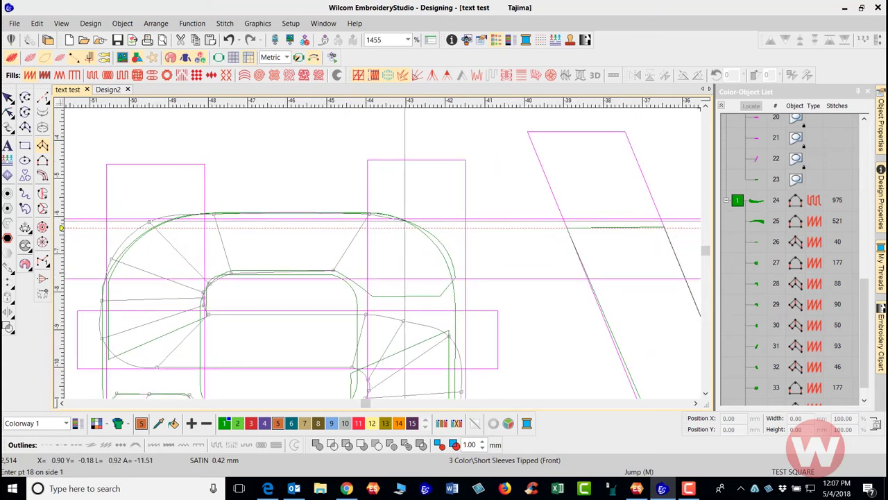
{"action": "left_click", "coordinate": [404, 221]}
{"action": "left_click", "coordinate": [355, 281]}
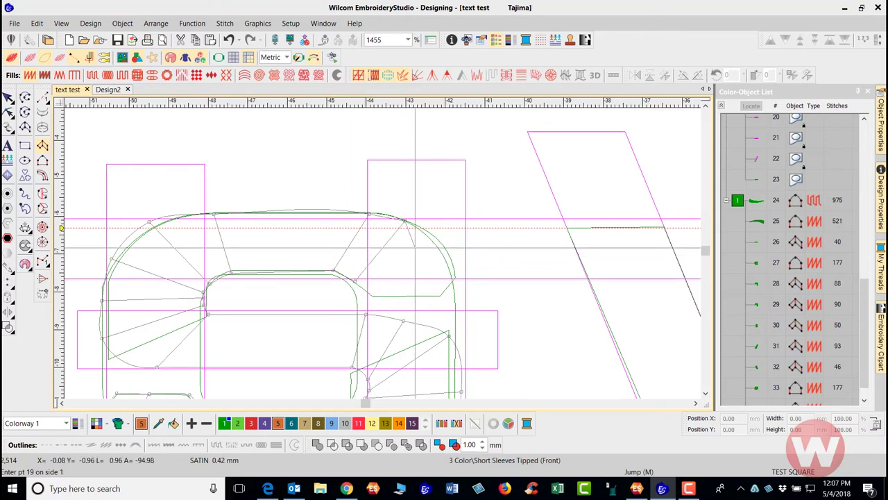
{"action": "left_click", "coordinate": [432, 233]}
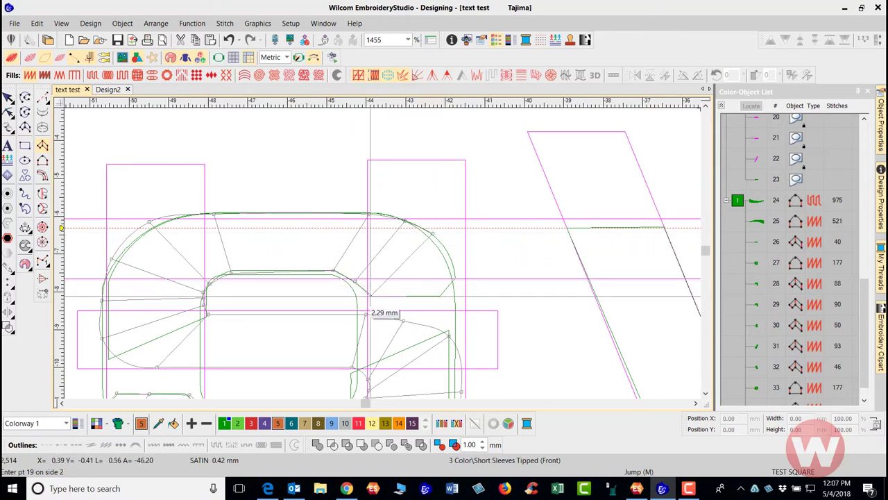
{"action": "left_click", "coordinate": [371, 296]}
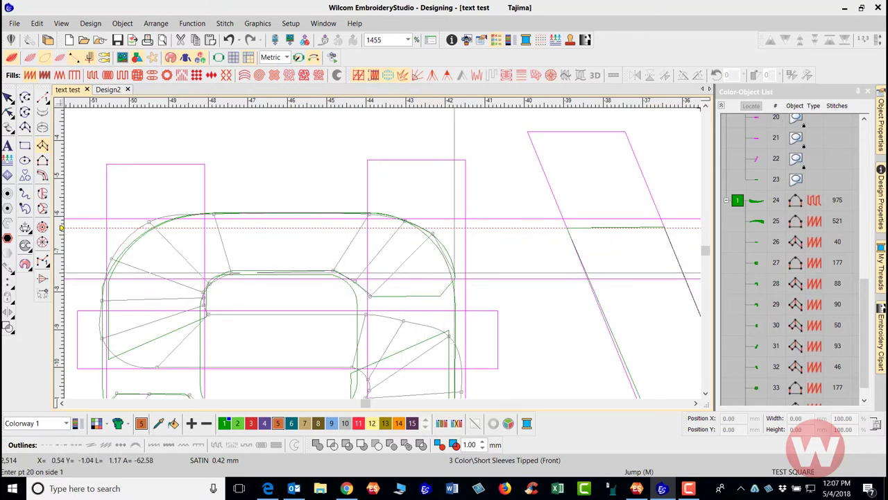
{"action": "left_click", "coordinate": [455, 273]}
{"action": "left_click", "coordinate": [440, 295]}
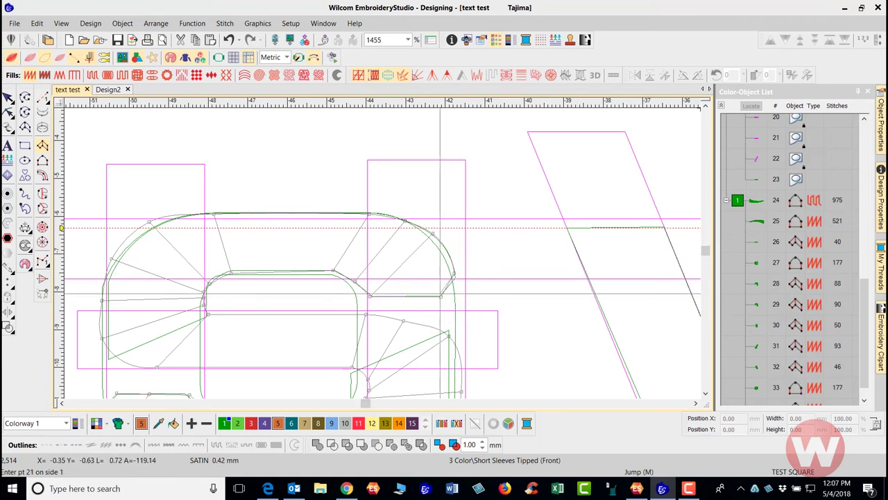
{"action": "key", "text": "Return"}
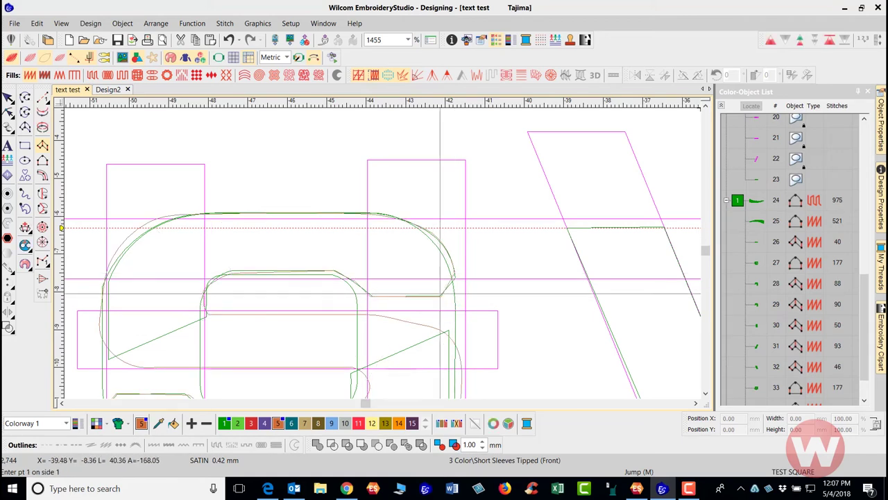
Delete the two copied green columns beneath the new s column, and hide the stitch preview to show outlines only.
{"action": "scroll", "coordinate": [440, 295], "scroll_direction": "down", "scroll_amount": 4}
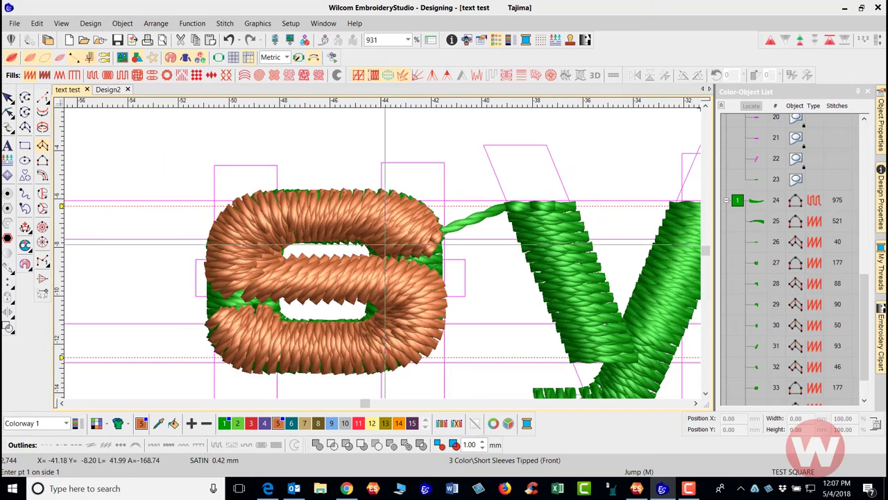
{"action": "scroll", "coordinate": [381, 260], "scroll_direction": "up", "scroll_amount": 1}
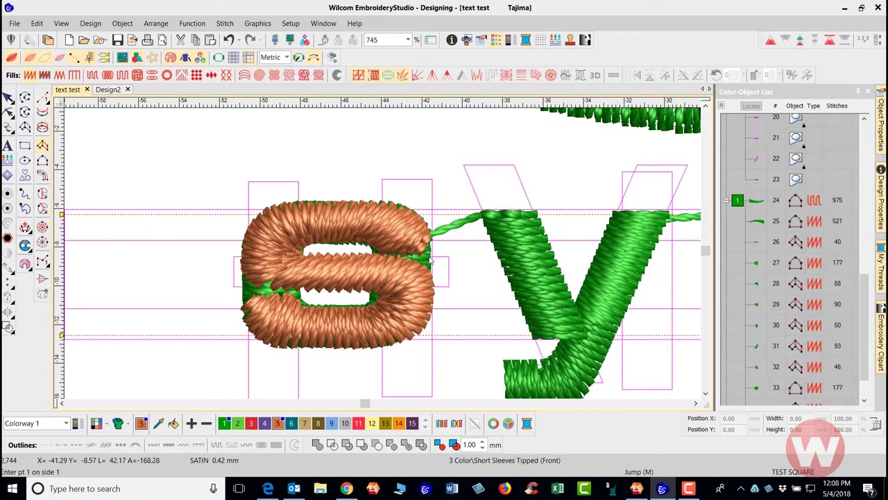
{"action": "key", "text": "Escape"}
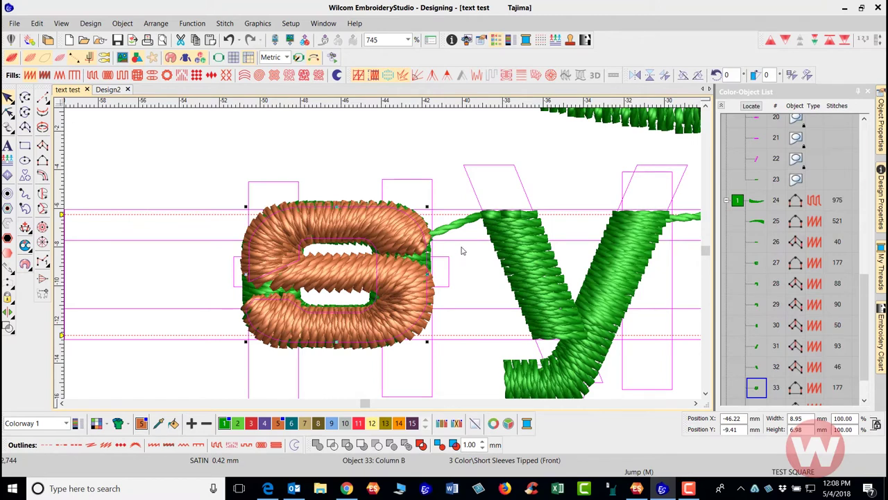
{"action": "key", "text": "Escape"}
{"action": "left_click", "coordinate": [249, 292]}
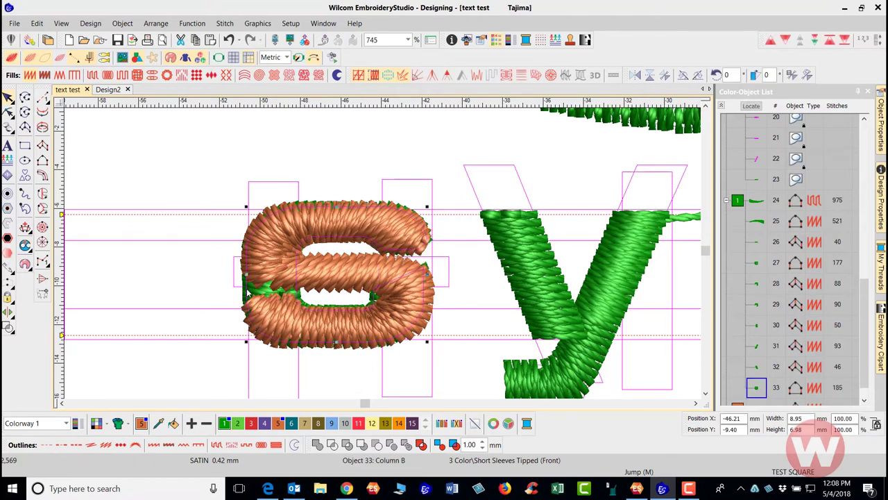
{"action": "key", "text": "Escape"}
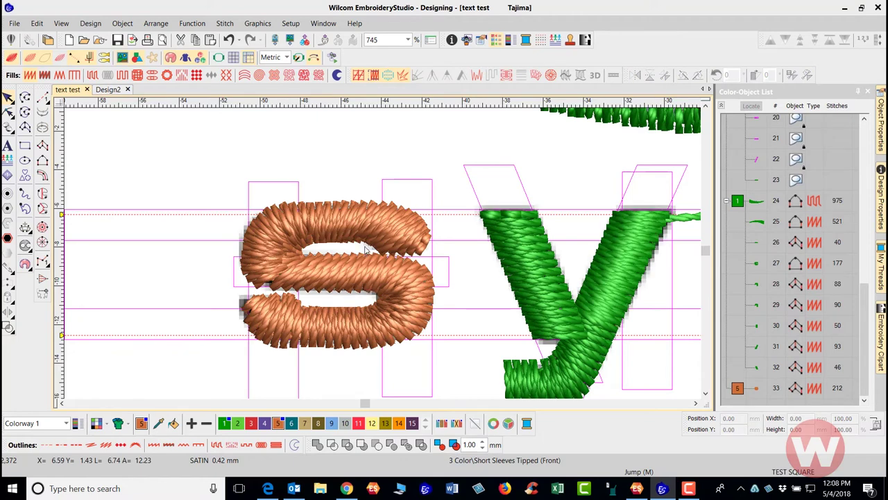
{"action": "key", "text": "s"}
{"action": "scroll", "coordinate": [382, 257], "scroll_direction": "up", "scroll_amount": 1}
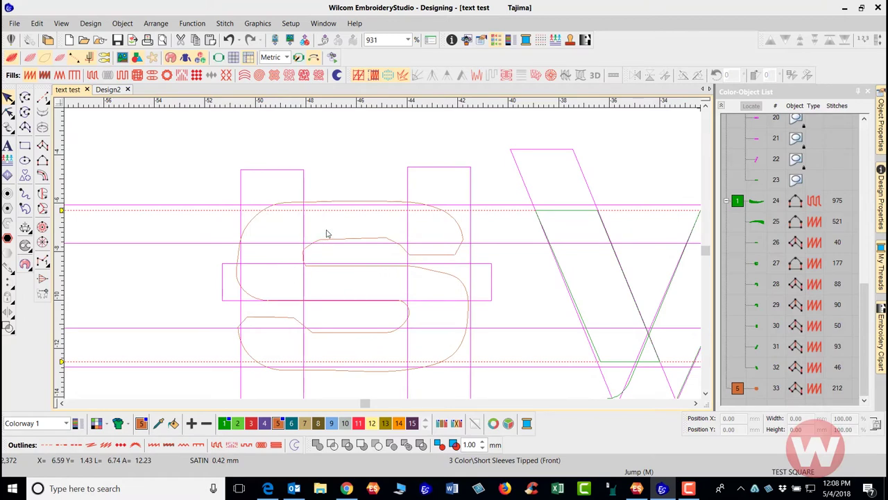
Reshape the upper-left bowl of the letter s by repositioning its outer and inner curve control points.
{"action": "key", "text": "h"}
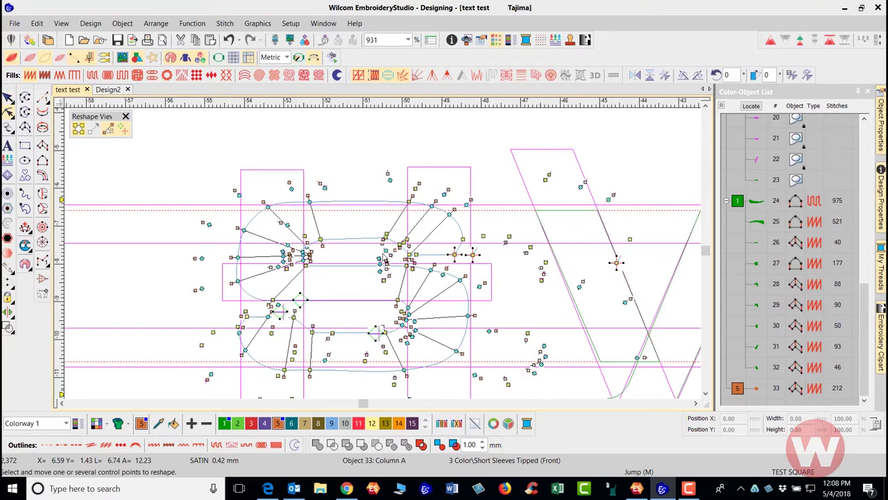
{"action": "scroll", "coordinate": [384, 256], "scroll_direction": "up", "scroll_amount": 2}
{"action": "left_click_drag", "start_coordinate": [372, 343], "coordinate": [379, 338]}
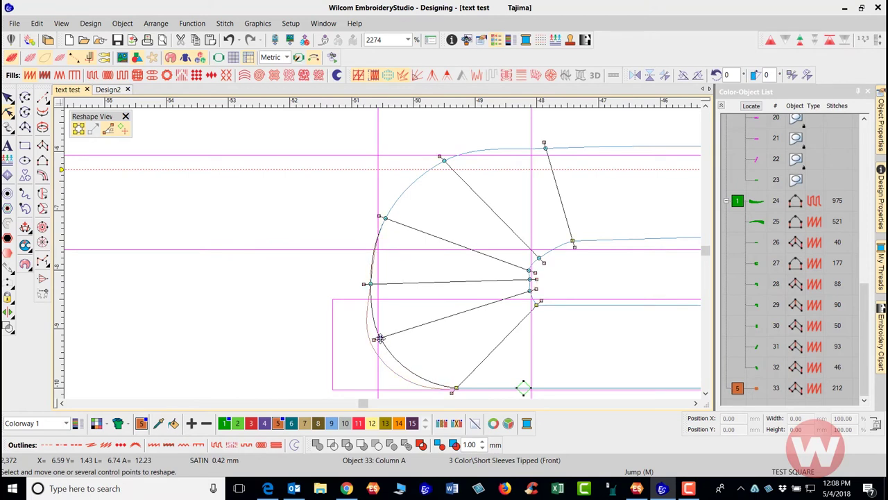
{"action": "left_click_drag", "start_coordinate": [540, 259], "coordinate": [529, 274]}
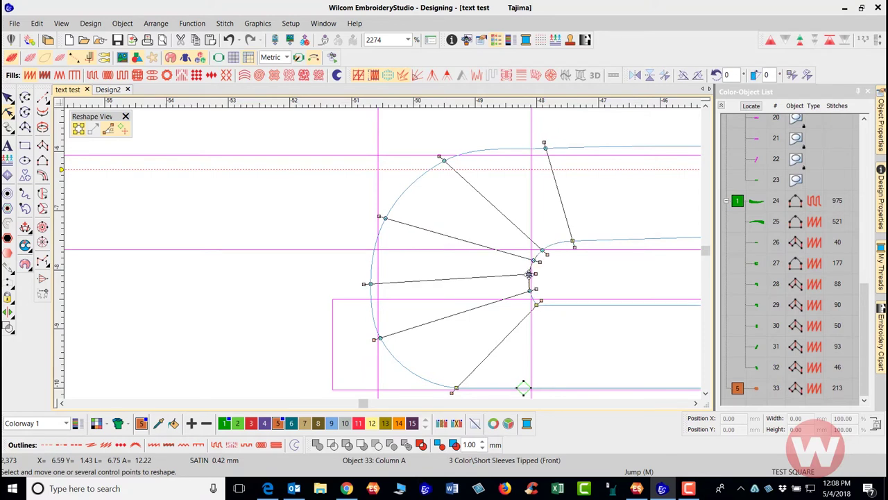
{"action": "left_click_drag", "start_coordinate": [536, 305], "coordinate": [549, 305]}
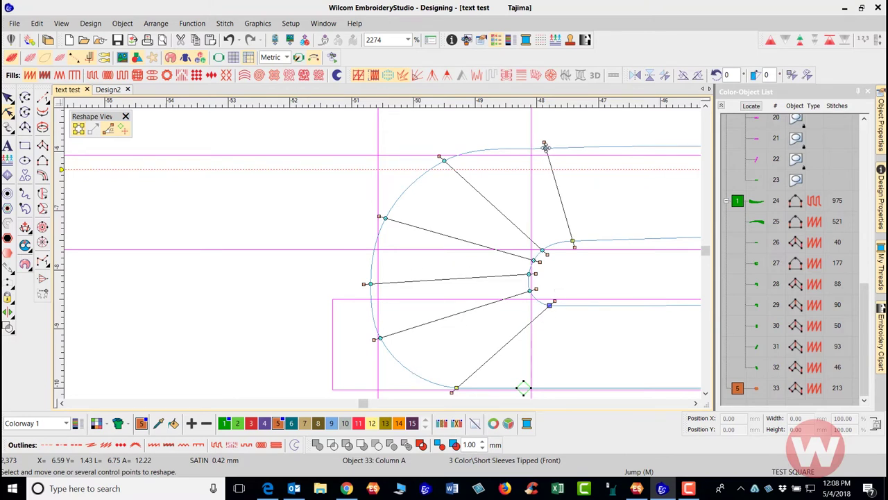
Adjust the left control point on the top edge of the s so the edge runs straight.
{"action": "scroll", "coordinate": [546, 148], "scroll_direction": "up", "scroll_amount": 1}
{"action": "left_click_drag", "start_coordinate": [381, 257], "coordinate": [383, 252]}
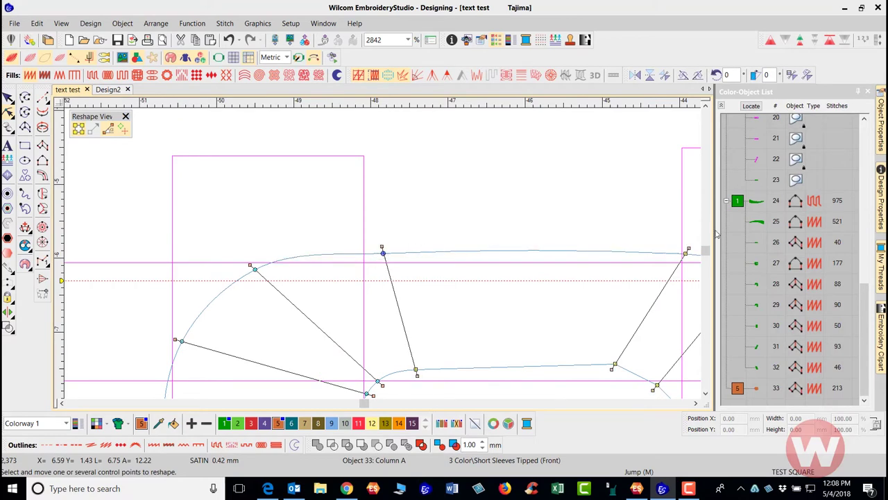
{"action": "left_click", "coordinate": [384, 255]}
{"action": "scroll", "coordinate": [384, 255], "scroll_direction": "down", "scroll_amount": 3}
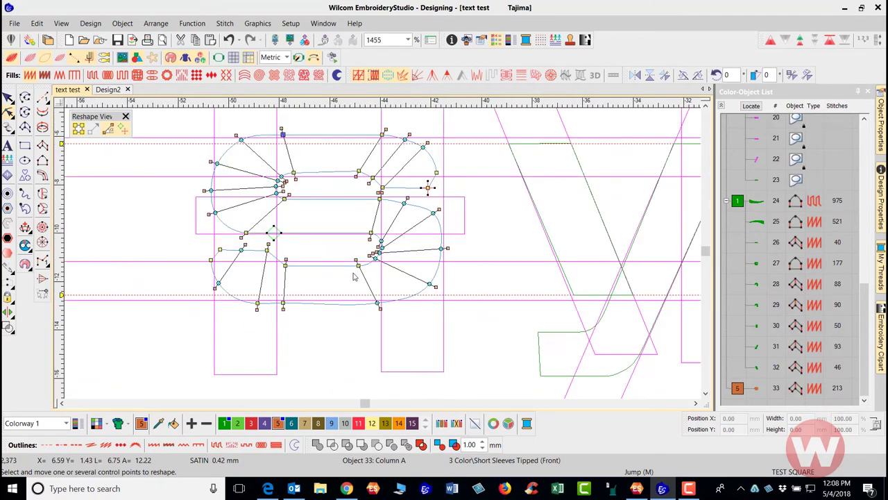
Smooth the start of the lower-right bowl of the s by adjusting its inner and outer control points.
{"action": "scroll", "coordinate": [383, 254], "scroll_direction": "up", "scroll_amount": 3}
{"action": "scroll", "coordinate": [389, 235], "scroll_direction": "up", "scroll_amount": 1}
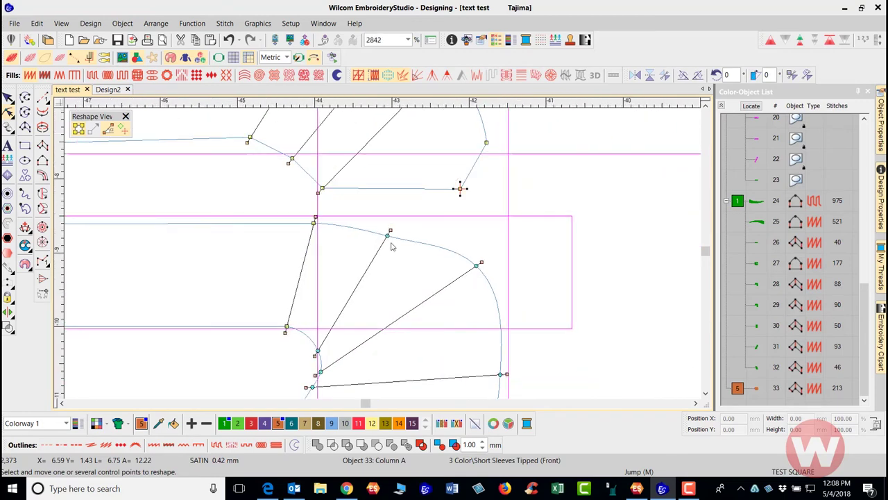
{"action": "left_click", "coordinate": [460, 188]}
{"action": "left_click_drag", "start_coordinate": [317, 349], "coordinate": [310, 337]}
{"action": "scroll", "coordinate": [325, 304], "scroll_direction": "down", "scroll_amount": 1}
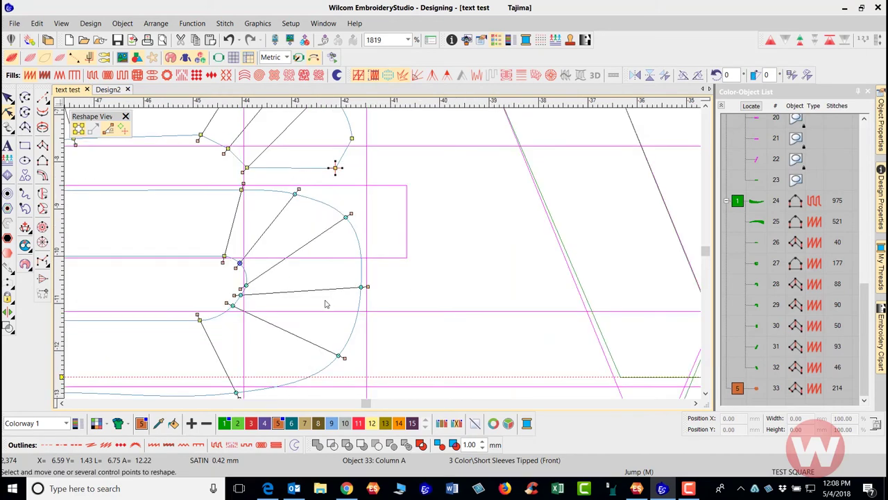
Fan the stitch angle lines evenly around the lower-right bowl of the s and refine its outer curve point.
{"action": "scroll", "coordinate": [384, 272], "scroll_direction": "up", "scroll_amount": 1}
{"action": "scroll", "coordinate": [411, 269], "scroll_direction": "down", "scroll_amount": 1}
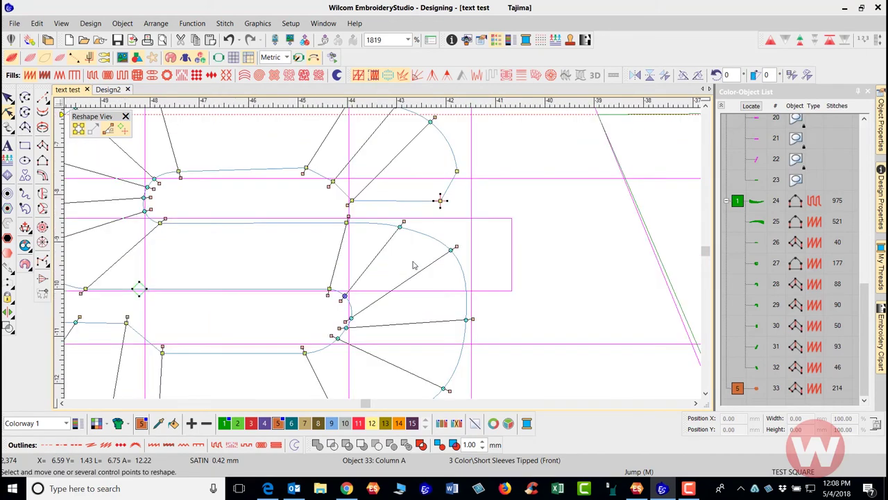
{"action": "scroll", "coordinate": [380, 303], "scroll_direction": "up", "scroll_amount": 1}
{"action": "left_click_drag", "start_coordinate": [354, 269], "coordinate": [353, 251]}
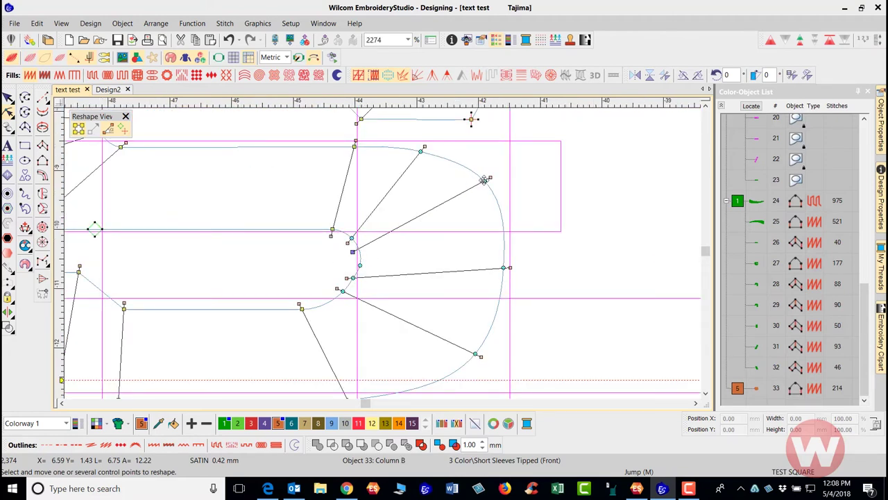
{"action": "left_click_drag", "start_coordinate": [484, 182], "coordinate": [484, 188]}
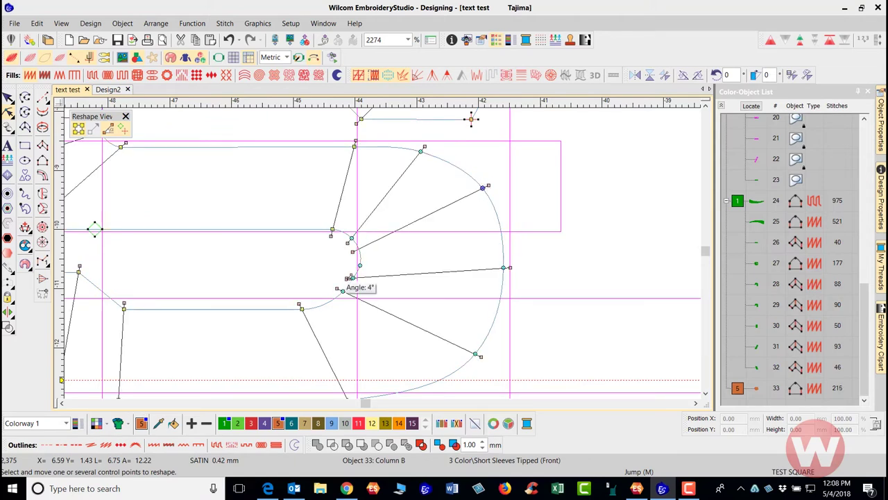
{"action": "left_click_drag", "start_coordinate": [348, 286], "coordinate": [352, 282]}
{"action": "left_click_drag", "start_coordinate": [480, 356], "coordinate": [465, 372]}
{"action": "left_click_drag", "start_coordinate": [511, 267], "coordinate": [510, 283]}
Convert the right control point on the bottom edge of the s so the edge runs straight.
{"action": "scroll", "coordinate": [382, 260], "scroll_direction": "down", "scroll_amount": 2}
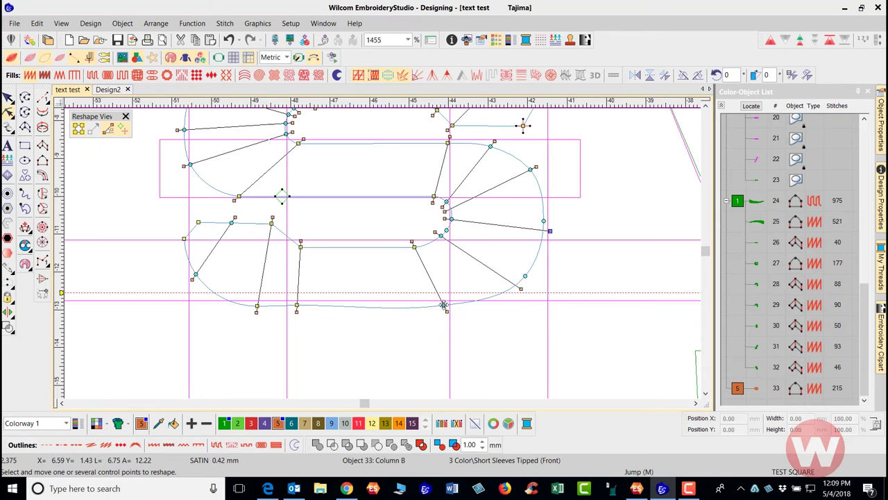
{"action": "left_click", "coordinate": [443, 305]}
{"action": "key", "text": "space"}
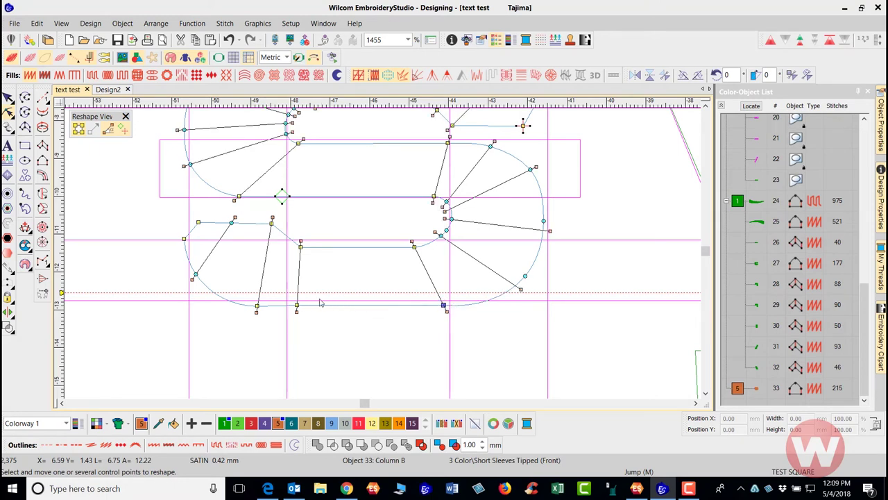
Slant the stitch angle lines in the lower-left stroke of the s, nudge its end point and delete the two angle lines nearest the end.
{"action": "mouse_move", "coordinate": [256, 311]}
{"action": "left_mouse_down"}
{"action": "mouse_move", "coordinate": [264, 312]}
{"action": "mouse_move", "coordinate": [241, 311]}
{"action": "left_mouse_up"}
{"action": "left_click_drag", "start_coordinate": [299, 314], "coordinate": [281, 313]}
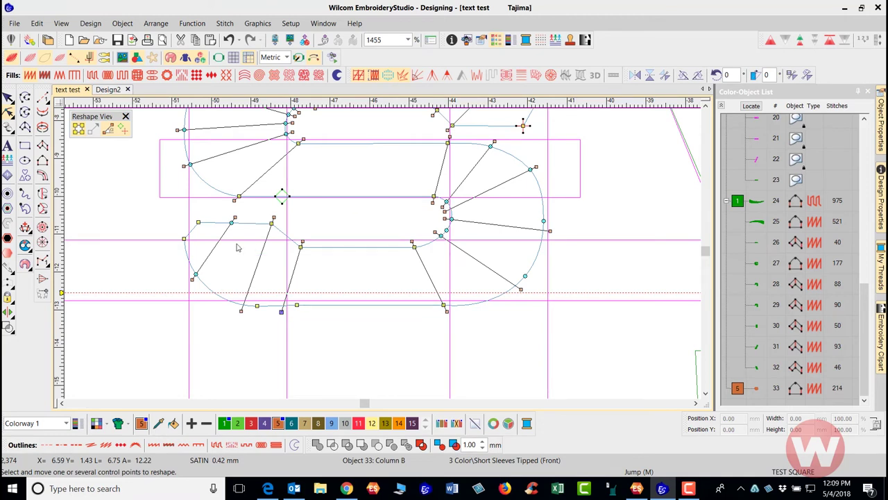
{"action": "left_click_drag", "start_coordinate": [198, 222], "coordinate": [193, 223]}
{"action": "key", "text": "Delete"}
{"action": "left_click", "coordinate": [273, 217]}
{"action": "key", "text": "Delete"}
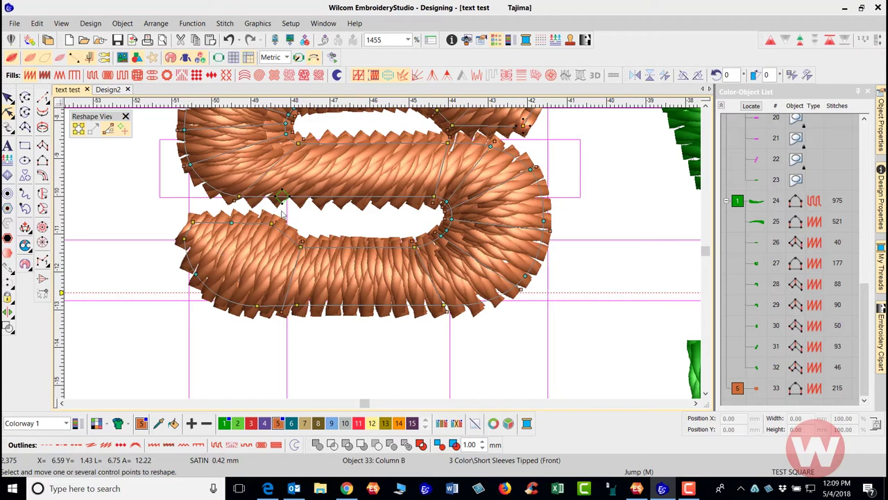
Check the stitching of the s, hide it again, and level the inner edge of the top stroke by moving its left control point.
{"action": "scroll", "coordinate": [423, 258], "scroll_direction": "down", "scroll_amount": 1}
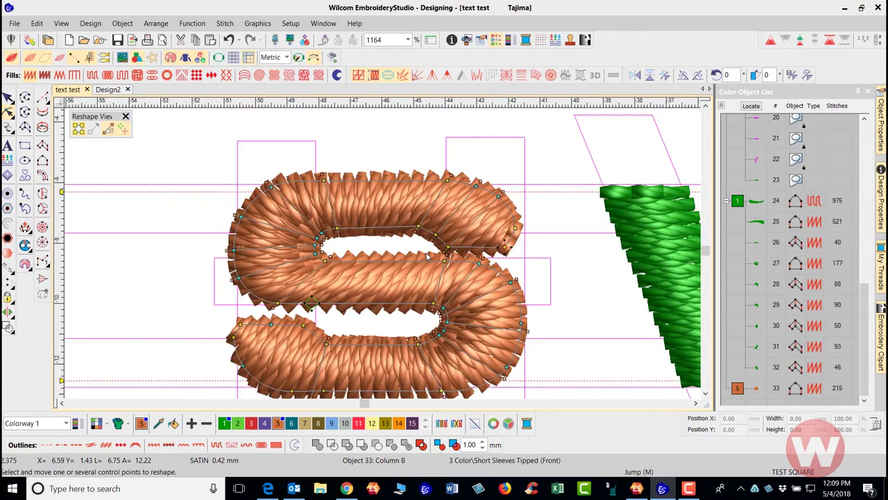
{"action": "key", "text": "s"}
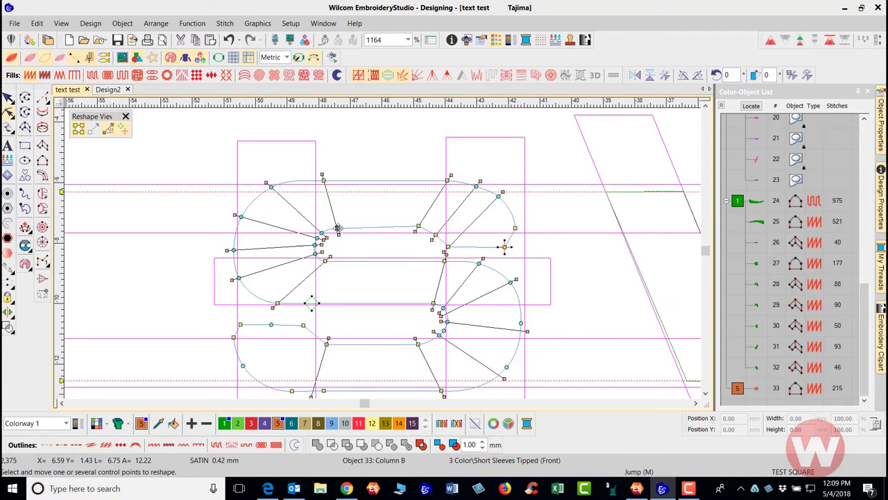
{"action": "left_click_drag", "start_coordinate": [337, 229], "coordinate": [342, 206]}
{"action": "scroll", "coordinate": [403, 274], "scroll_direction": "down", "scroll_amount": 1}
{"action": "scroll", "coordinate": [399, 275], "scroll_direction": "up", "scroll_amount": 1}
{"action": "scroll", "coordinate": [347, 244], "scroll_direction": "up", "scroll_amount": 1}
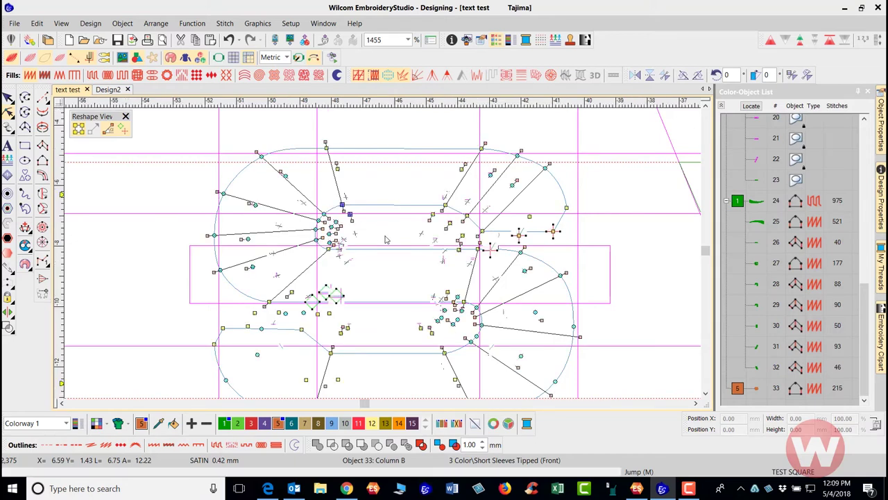
{"action": "scroll", "coordinate": [406, 260], "scroll_direction": "down", "scroll_amount": 2}
{"action": "scroll", "coordinate": [409, 261], "scroll_direction": "up", "scroll_amount": 1}
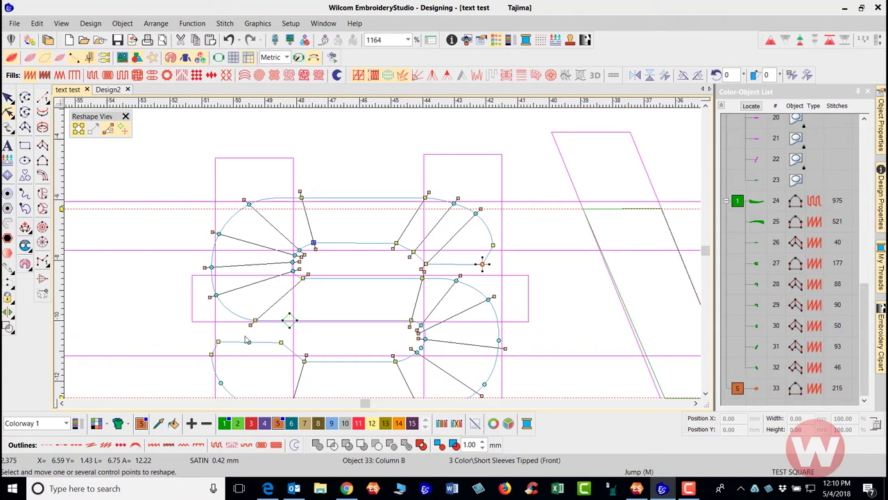
Shift the four corner points of the middle bar of the s slightly down and adjust the adjoining outer bowl points to match.
{"action": "left_click_drag", "start_coordinate": [246, 337], "coordinate": [432, 278]}
{"action": "left_click_drag", "start_coordinate": [410, 320], "coordinate": [408, 324]}
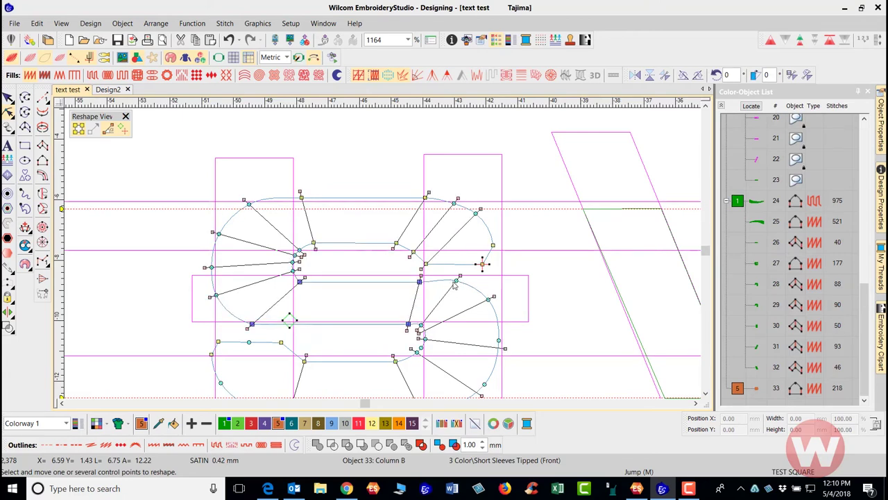
{"action": "left_click_drag", "start_coordinate": [454, 281], "coordinate": [492, 310]}
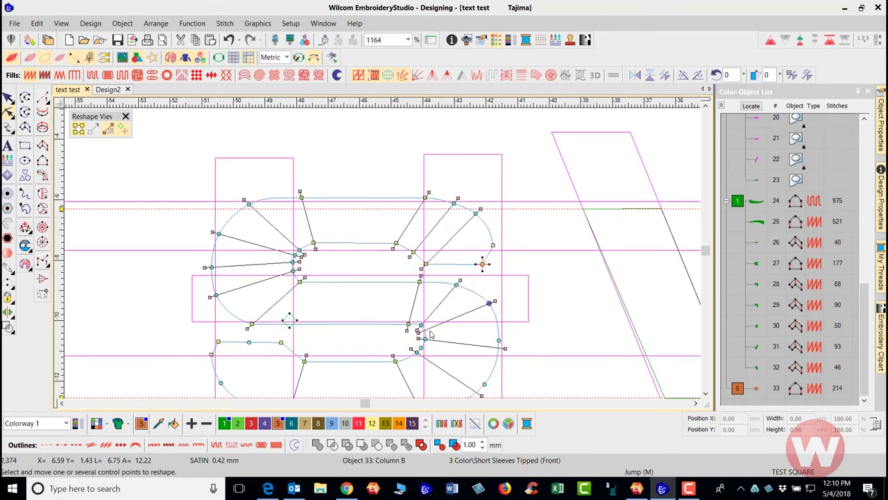
Round the inner curve of the lower-right bowl of the s by moving its control points.
{"action": "scroll", "coordinate": [418, 332], "scroll_direction": "up", "scroll_amount": 2}
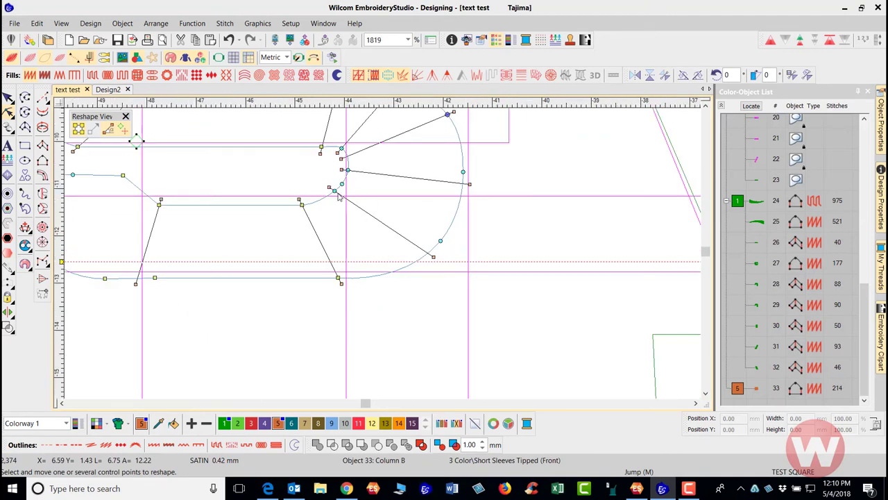
{"action": "left_click_drag", "start_coordinate": [303, 205], "coordinate": [335, 195]}
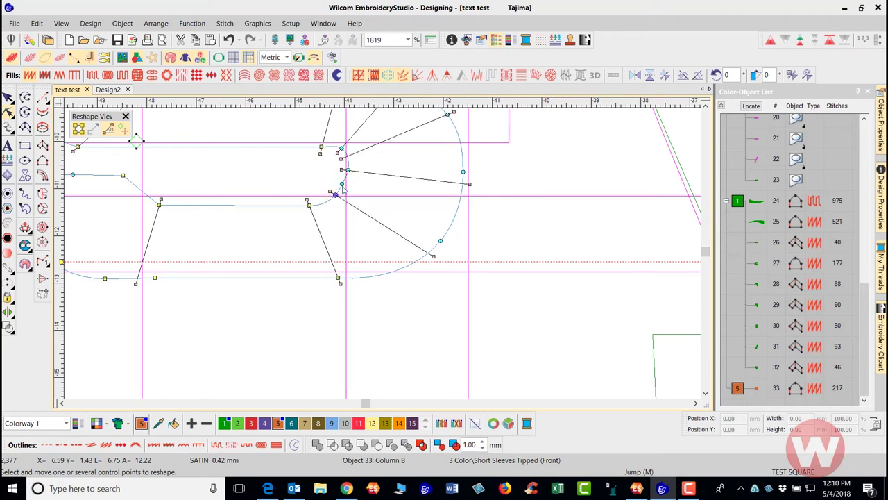
{"action": "left_click", "coordinate": [343, 184]}
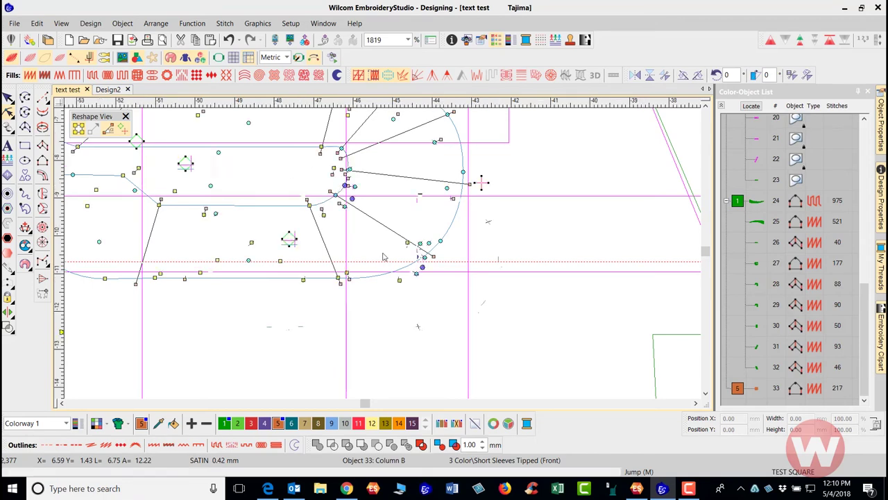
Select the outer points of the lower-right bowl through the bottom edge and move them slightly outward to the vertical guide.
{"action": "scroll", "coordinate": [486, 208], "scroll_direction": "down", "scroll_amount": 2}
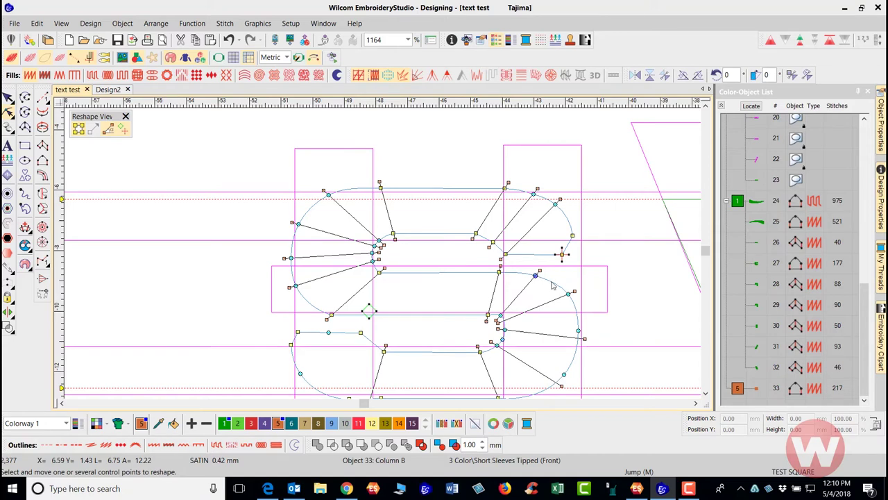
{"action": "scroll", "coordinate": [558, 257], "scroll_direction": "down", "scroll_amount": 2}
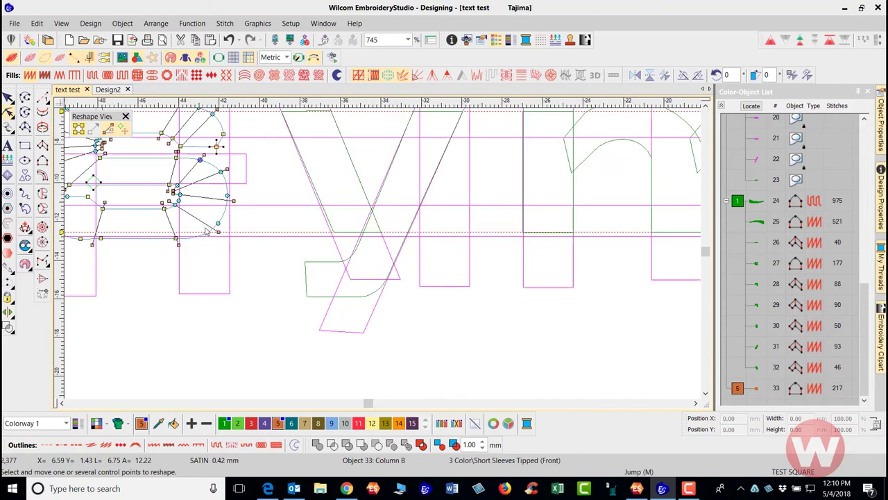
{"action": "left_click", "coordinate": [178, 239]}
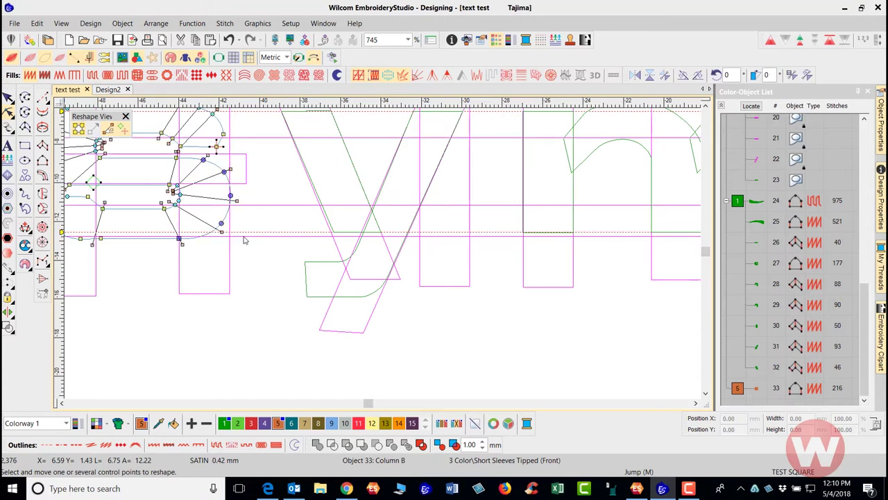
{"action": "left_click_drag", "start_coordinate": [243, 238], "coordinate": [384, 256]}
{"action": "scroll", "coordinate": [384, 257], "scroll_direction": "up", "scroll_amount": 3}
{"action": "scroll", "coordinate": [297, 226], "scroll_direction": "down", "scroll_amount": 2}
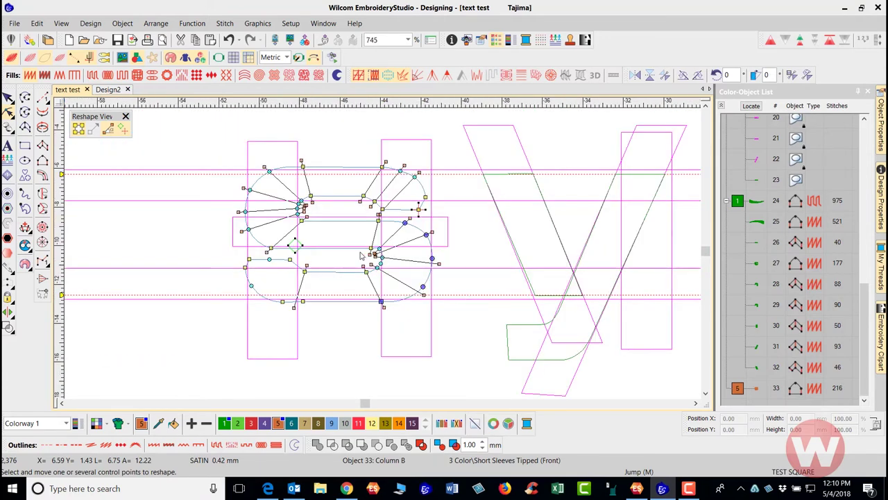
Display the reshaped s as realistic stitching.
{"action": "scroll", "coordinate": [424, 266], "scroll_direction": "up", "scroll_amount": 2}
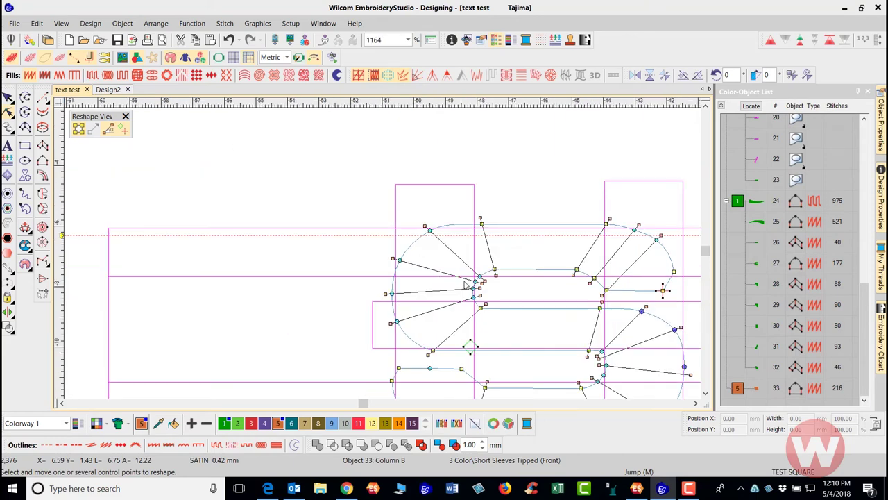
{"action": "scroll", "coordinate": [465, 285], "scroll_direction": "up", "scroll_amount": 1}
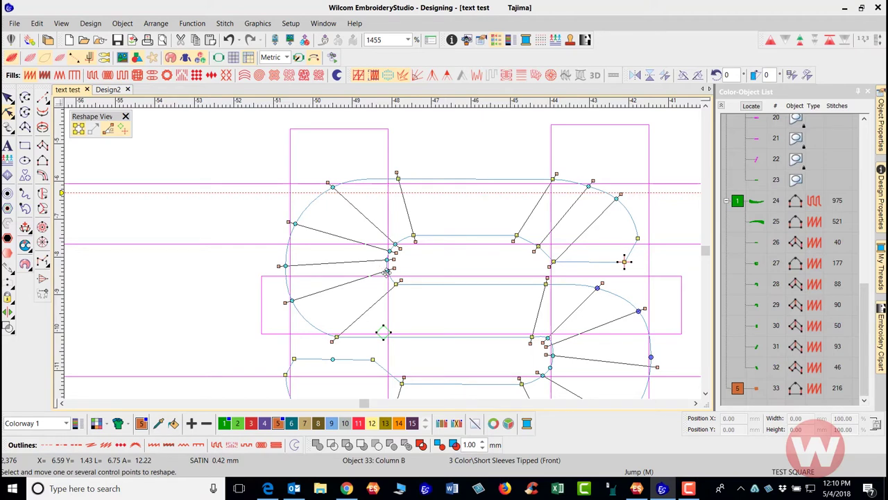
{"action": "key", "text": "t"}
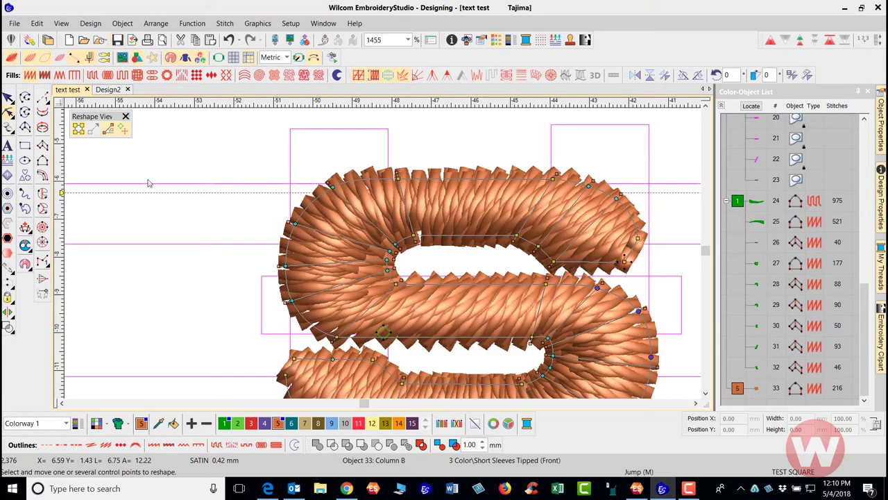
Finish reshaping, show the whole design, and recolour the letter s with green thread colour 1.
{"action": "scroll", "coordinate": [136, 143], "scroll_direction": "down", "scroll_amount": 2}
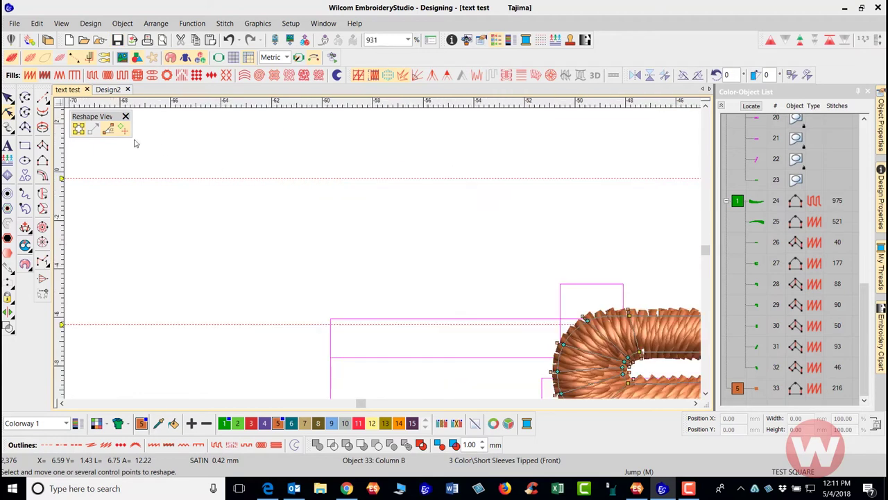
{"action": "left_click", "coordinate": [8, 97]}
{"action": "left_click", "coordinate": [208, 137]}
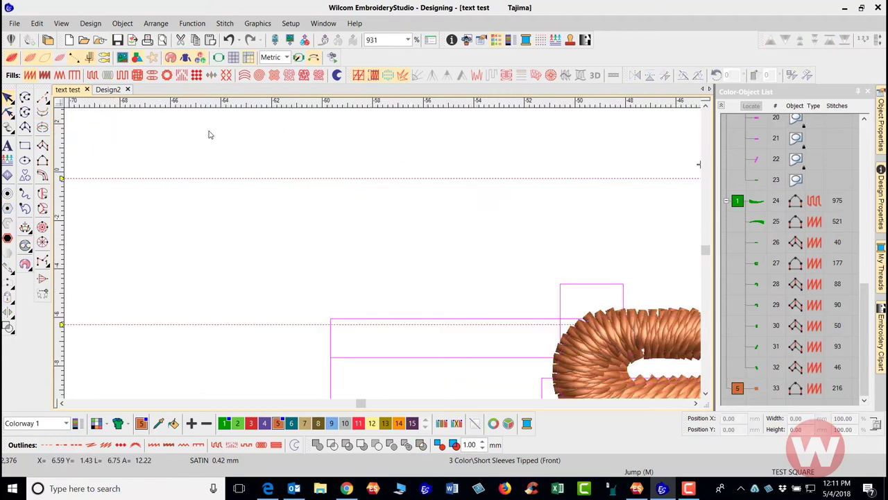
{"action": "key", "text": "0"}
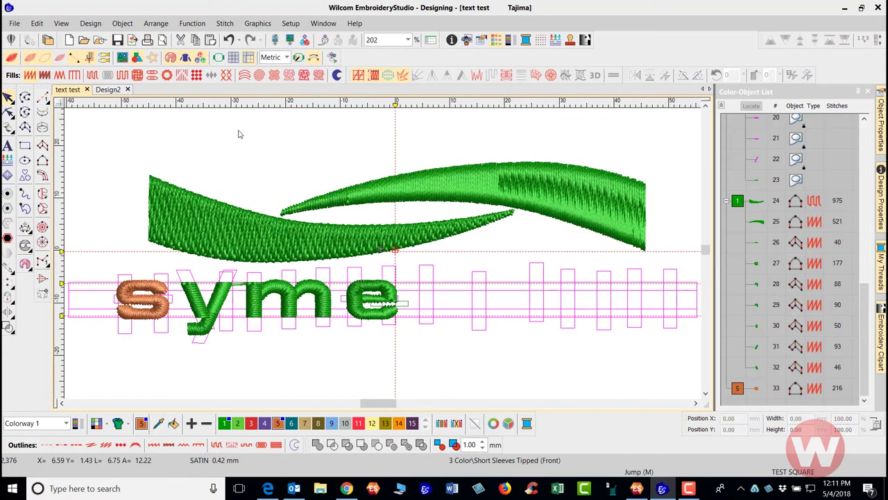
{"action": "left_click", "coordinate": [161, 316]}
{"action": "left_click", "coordinate": [224, 423]}
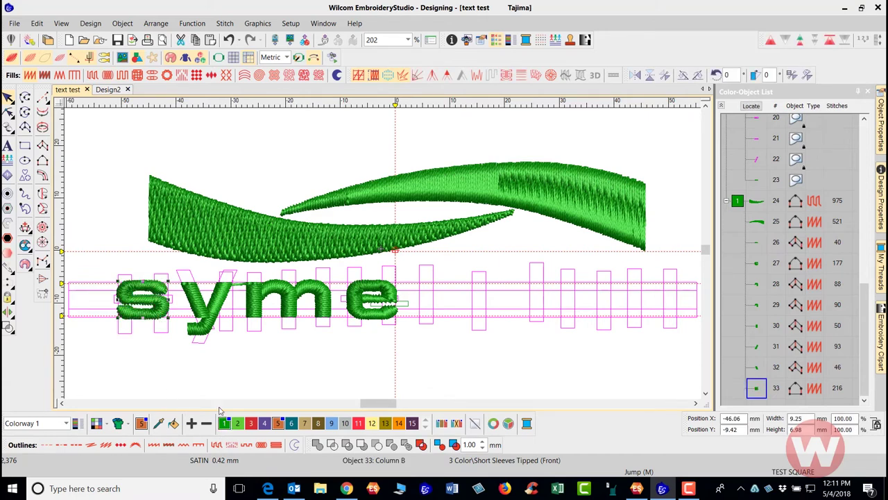
Digitize the top of the t's stem as a Column A satin block about 2.5 mm wide, ending inside the crossbar.
{"action": "left_click", "coordinate": [220, 359]}
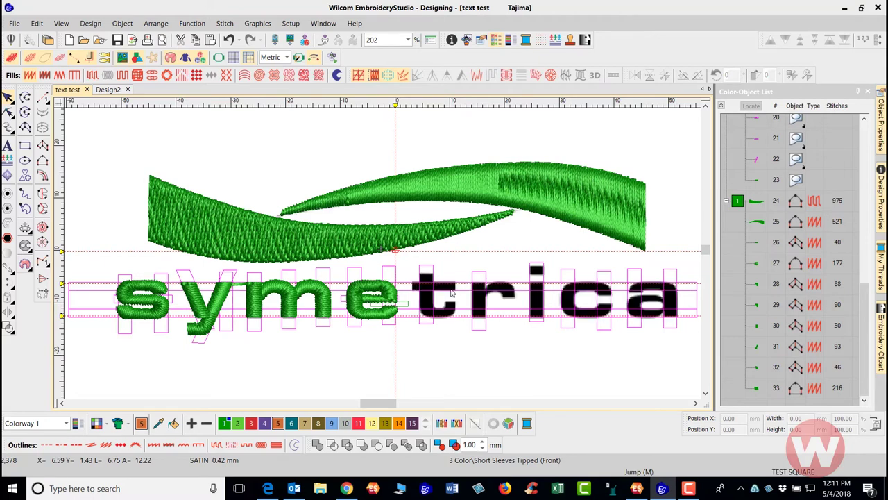
{"action": "scroll", "coordinate": [451, 293], "scroll_direction": "up", "scroll_amount": 1}
{"action": "scroll", "coordinate": [382, 256], "scroll_direction": "up", "scroll_amount": 2}
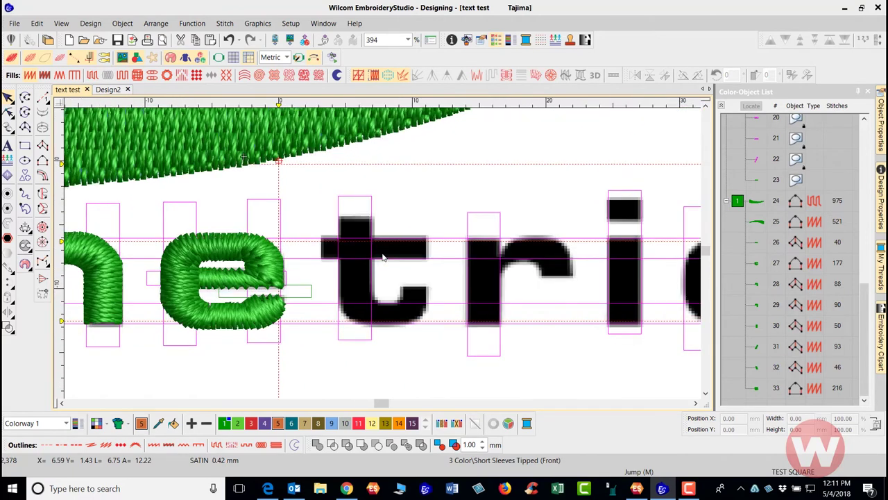
{"action": "scroll", "coordinate": [378, 259], "scroll_direction": "up", "scroll_amount": 1}
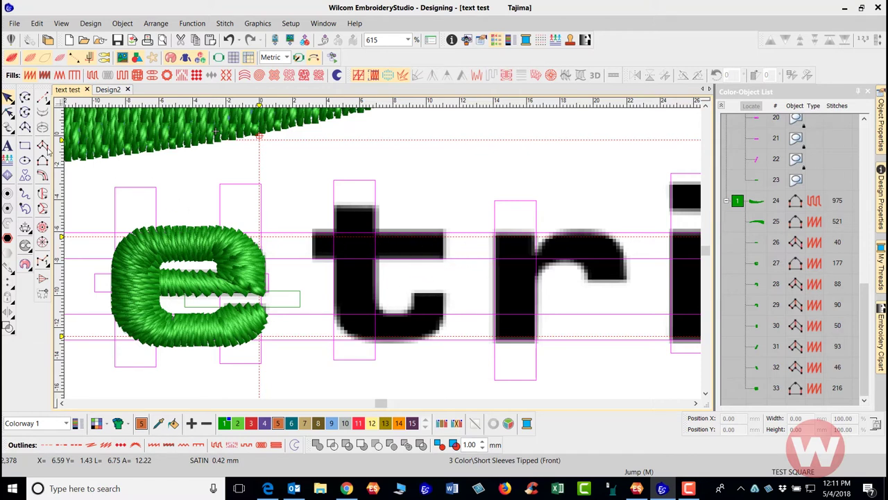
{"action": "left_click", "coordinate": [43, 145]}
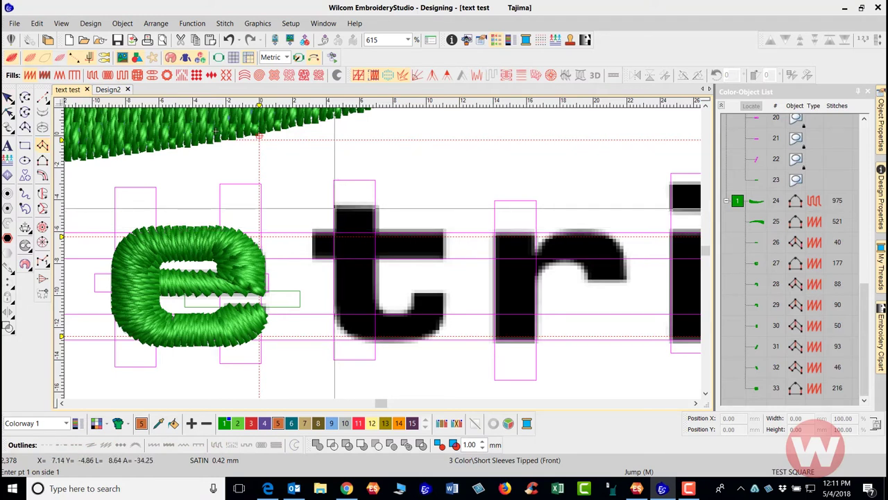
{"action": "left_click", "coordinate": [335, 208]}
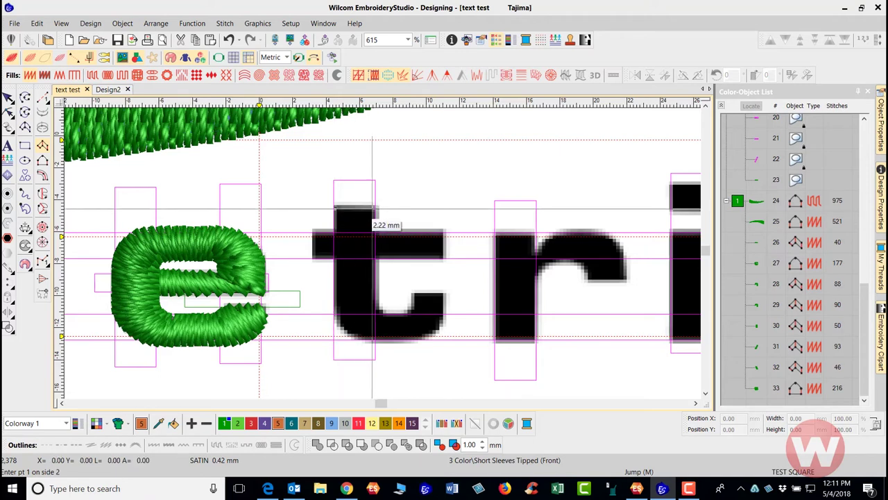
{"action": "left_click", "coordinate": [375, 208]}
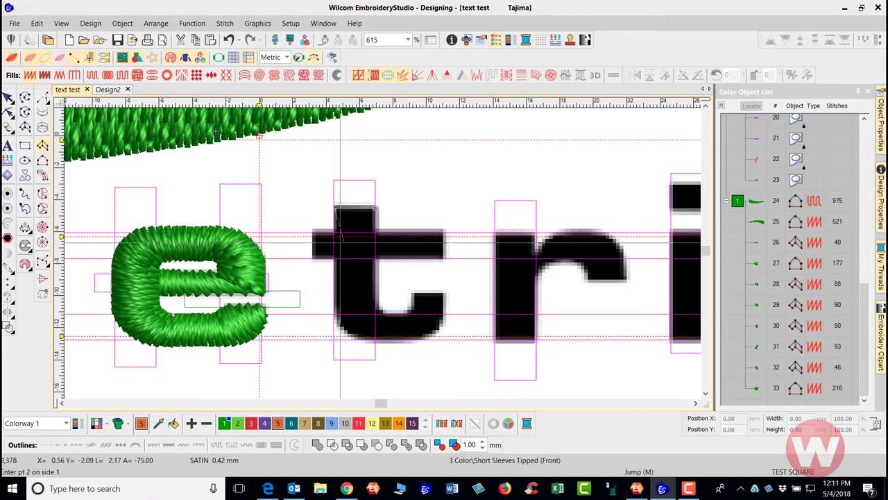
{"action": "left_click", "coordinate": [335, 239]}
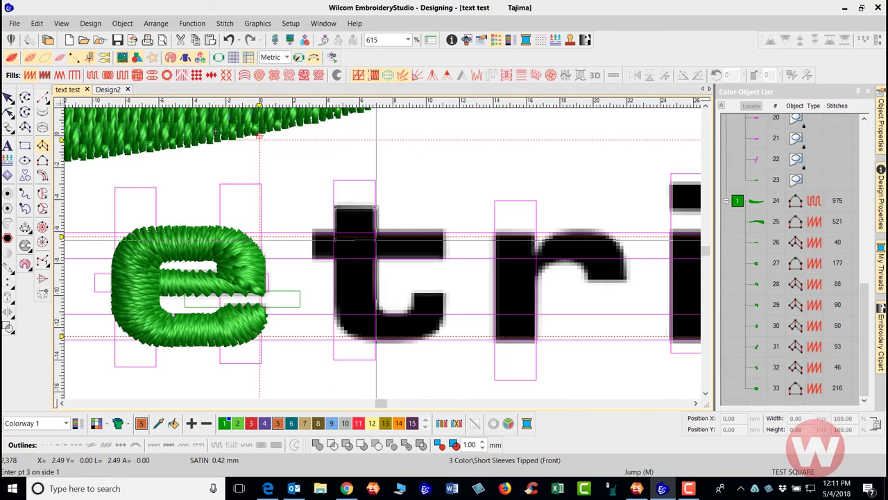
{"action": "left_click", "coordinate": [375, 240]}
{"action": "key", "text": "Return"}
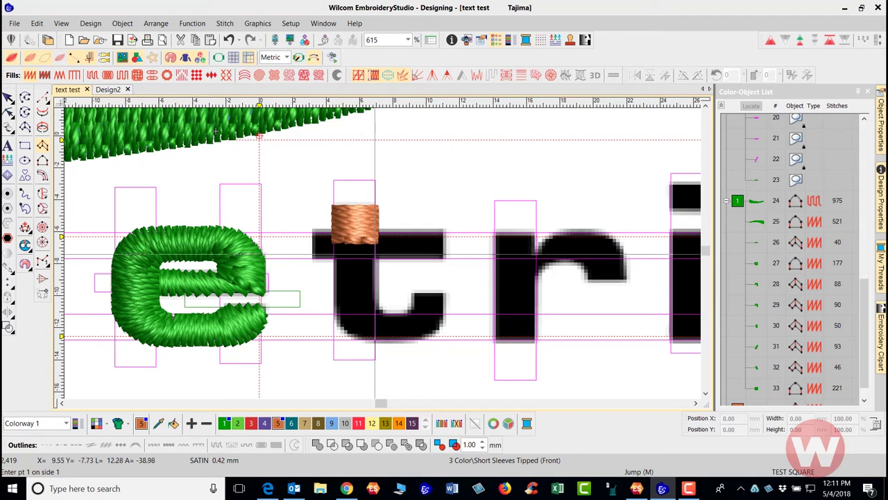
Digitize the t's lower stem and curved hook as one Column A satin, starting inside the crossbar just below the top block.
{"action": "left_click", "coordinate": [376, 254]}
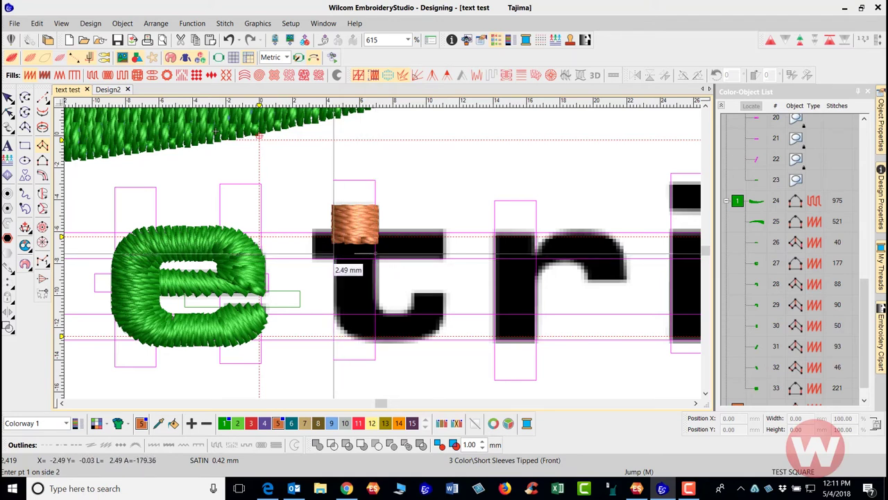
{"action": "left_click", "coordinate": [335, 254]}
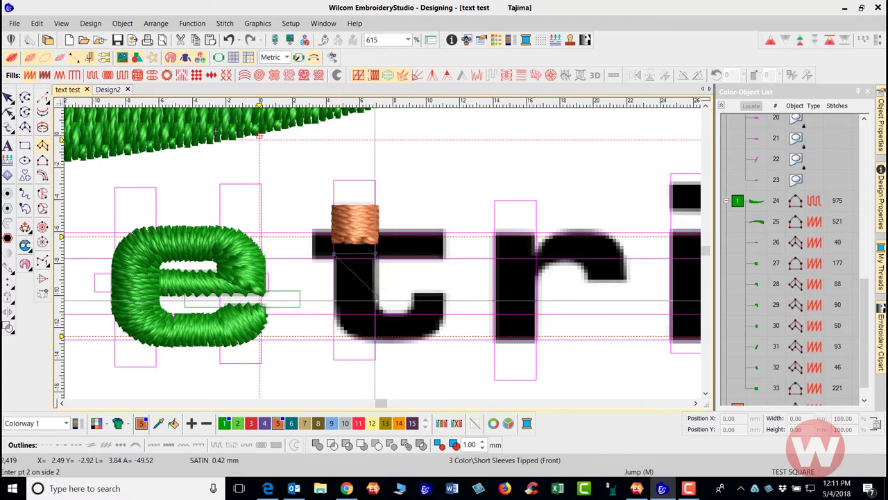
{"action": "left_click", "coordinate": [334, 316]}
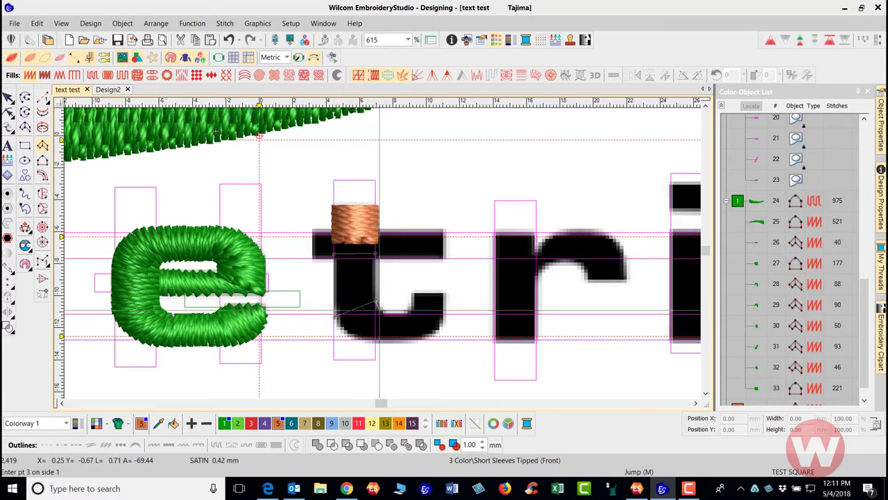
{"action": "left_click", "coordinate": [353, 338]}
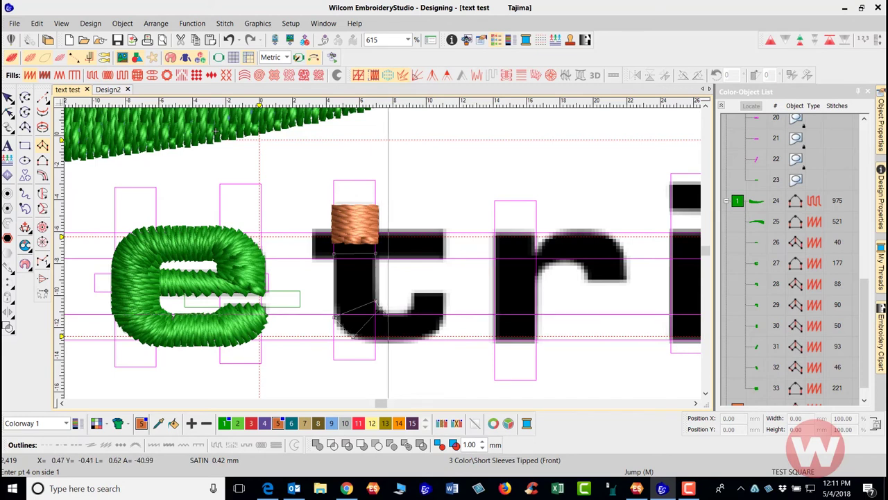
{"action": "left_click", "coordinate": [386, 313]}
{"action": "left_click", "coordinate": [383, 339]}
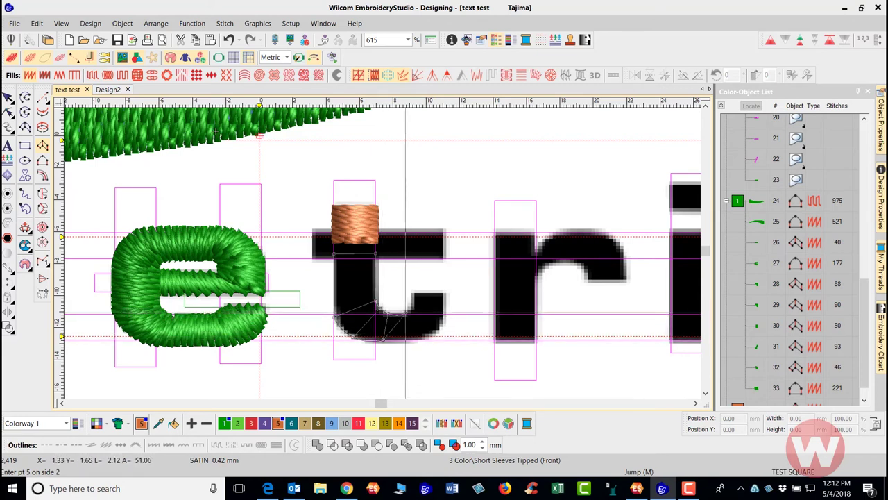
{"action": "left_click", "coordinate": [413, 339]}
{"action": "scroll", "coordinate": [413, 338], "scroll_direction": "up", "scroll_amount": 2}
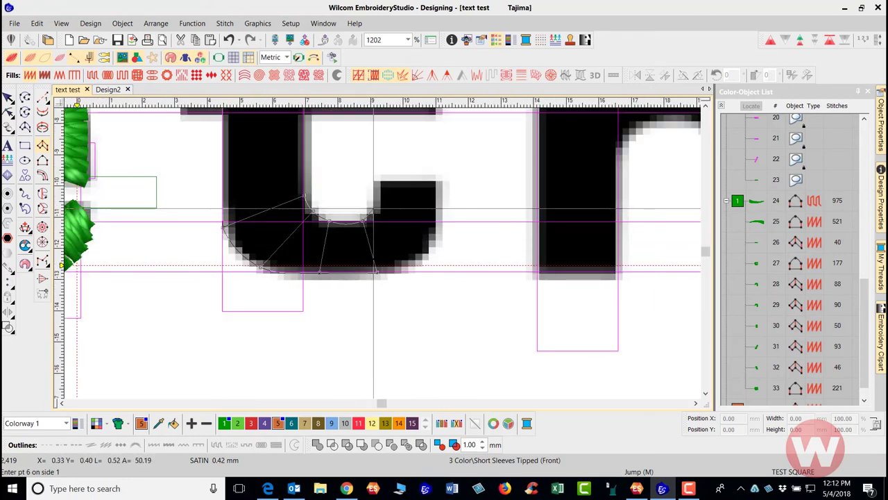
{"action": "scroll", "coordinate": [399, 389], "scroll_direction": "down", "scroll_amount": 1}
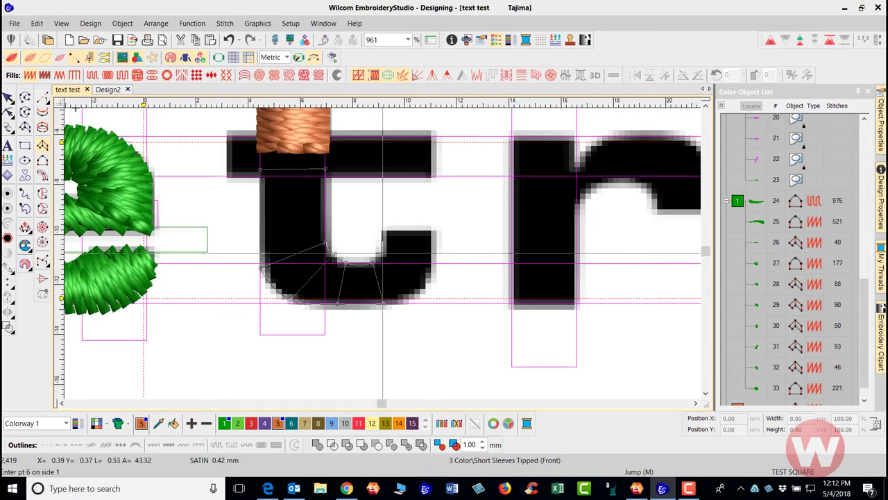
{"action": "left_click", "coordinate": [415, 291]}
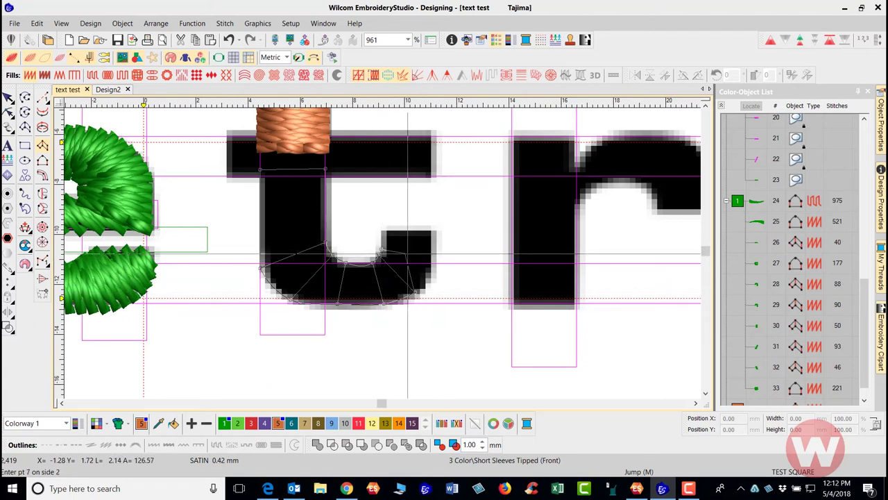
{"action": "left_click", "coordinate": [435, 259]}
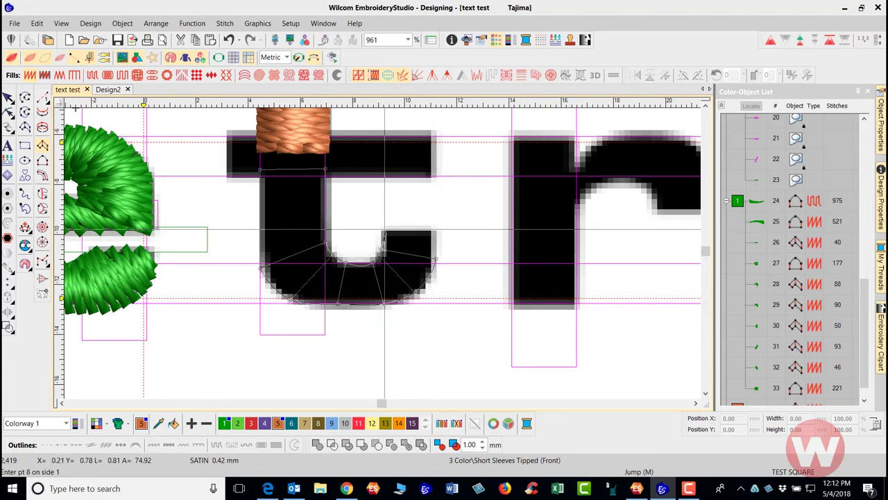
{"action": "left_click", "coordinate": [436, 230]}
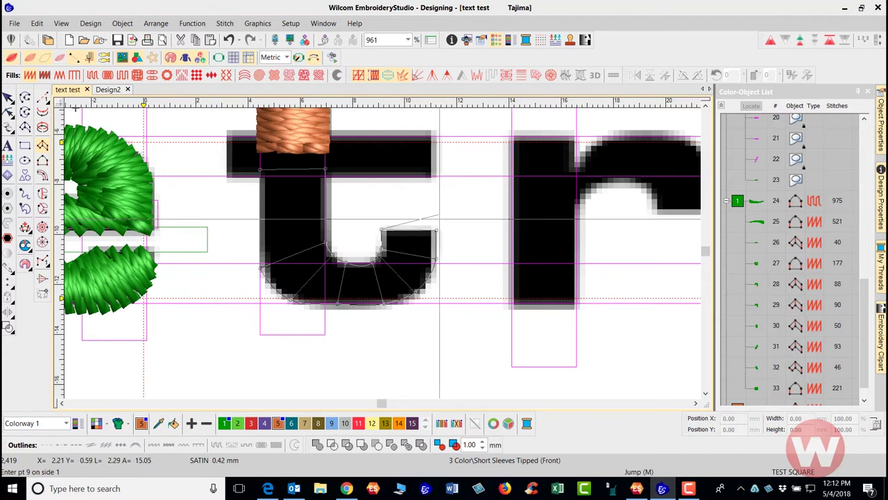
{"action": "key", "text": "Return"}
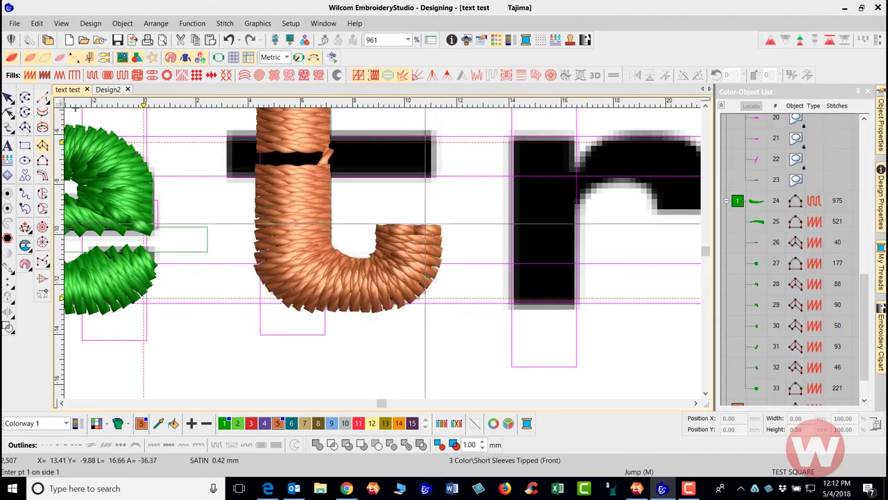
Reshape the t's lower satin by nudging the outer stem point where the bottom curve begins slightly upward.
{"action": "key", "text": "h"}
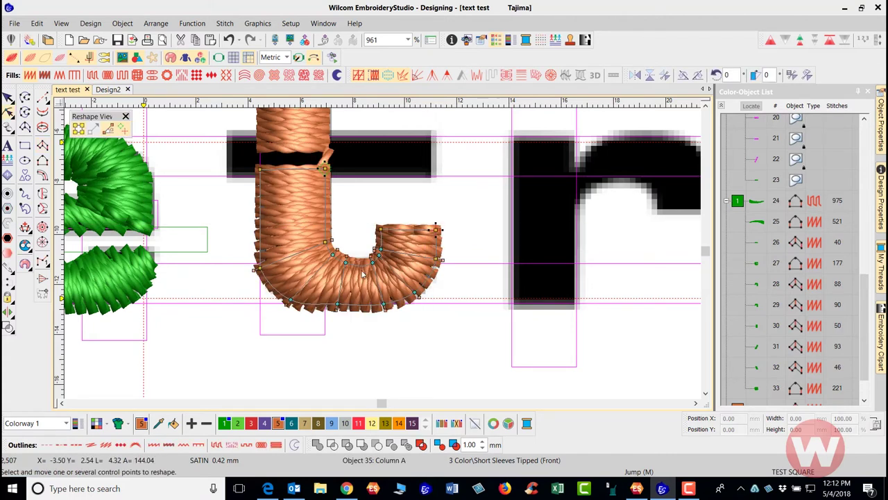
{"action": "left_click", "coordinate": [287, 299]}
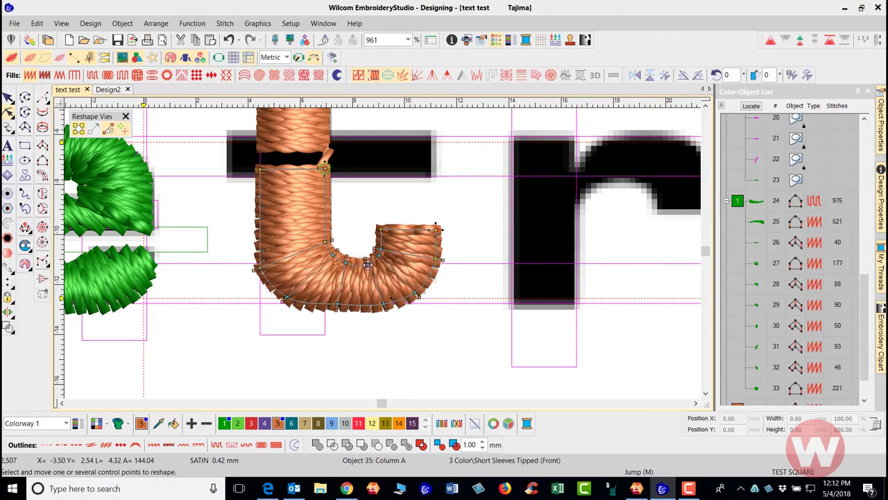
{"action": "left_click", "coordinate": [367, 263]}
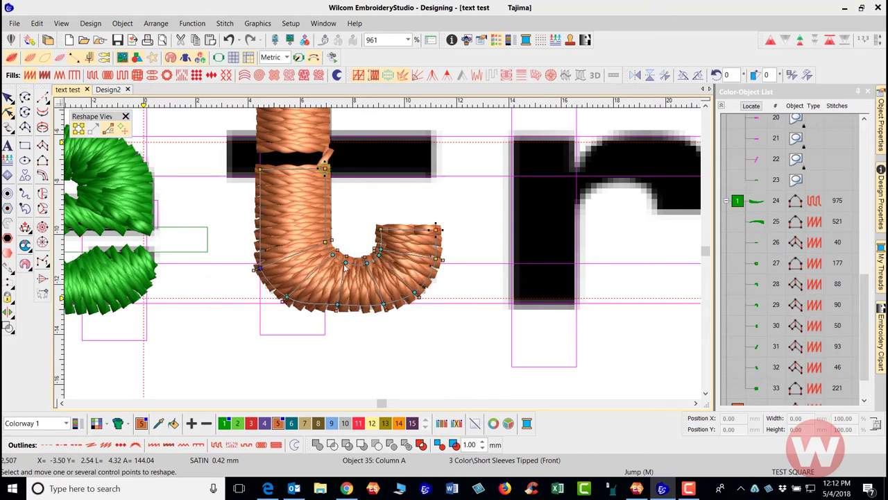
{"action": "key", "text": "Up"}
{"action": "key", "text": "Up"}
{"action": "key", "text": "Up"}
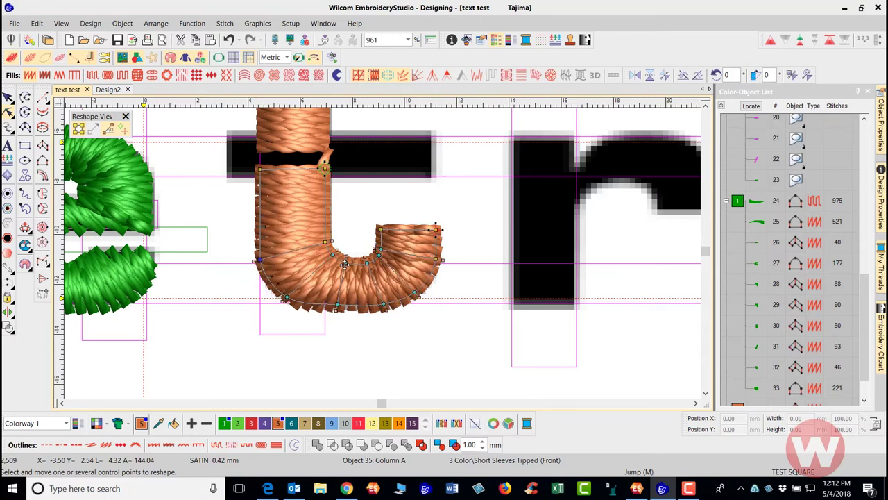
{"action": "key", "text": "Escape"}
{"action": "key", "text": "Escape"}
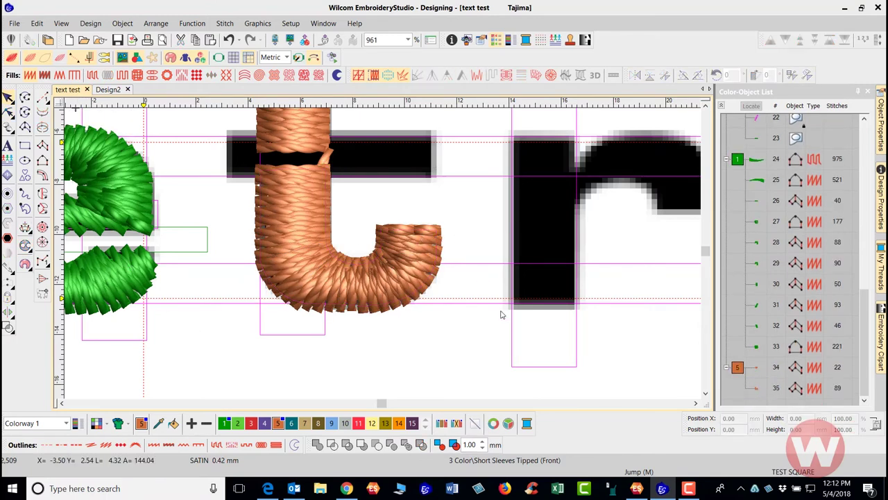
Draw a rectangular guide about 2.5 mm wide and 7.3 mm high over the r's stem and move it onto the end of the t's hook.
{"action": "left_click", "coordinate": [24, 145]}
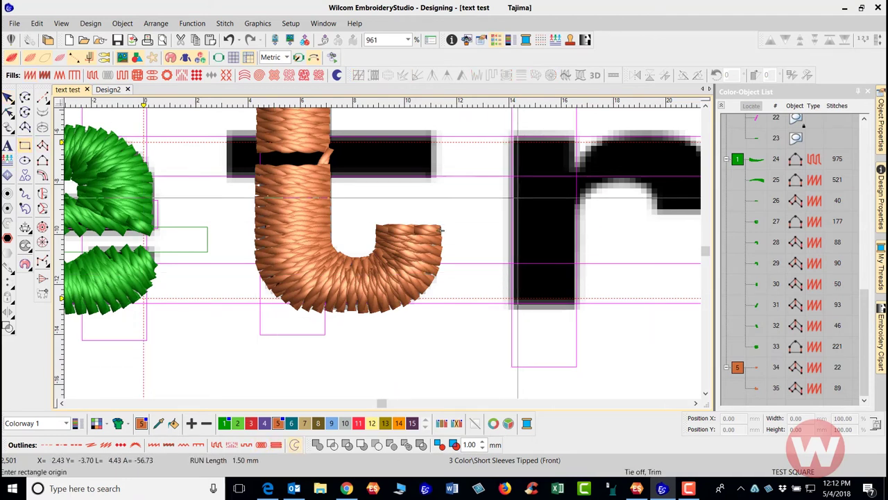
{"action": "left_click", "coordinate": [513, 194]}
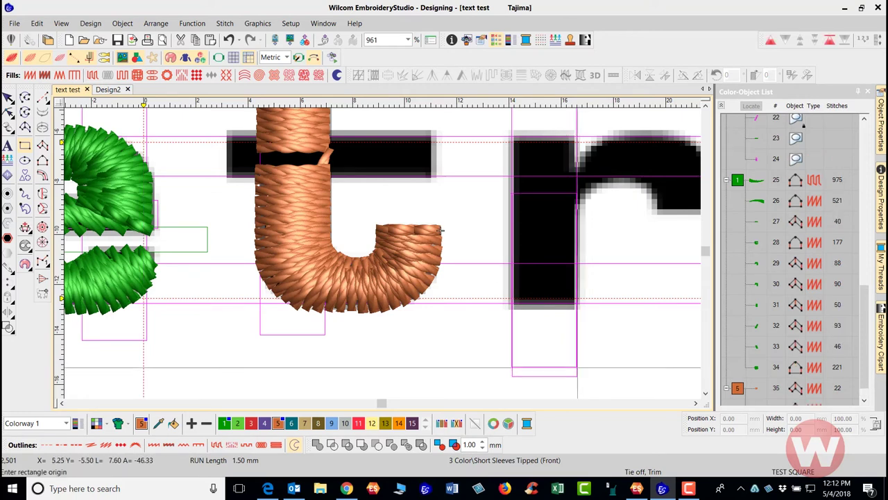
{"action": "left_click", "coordinate": [577, 376]}
{"action": "left_click_drag", "start_coordinate": [552, 377], "coordinate": [417, 363]}
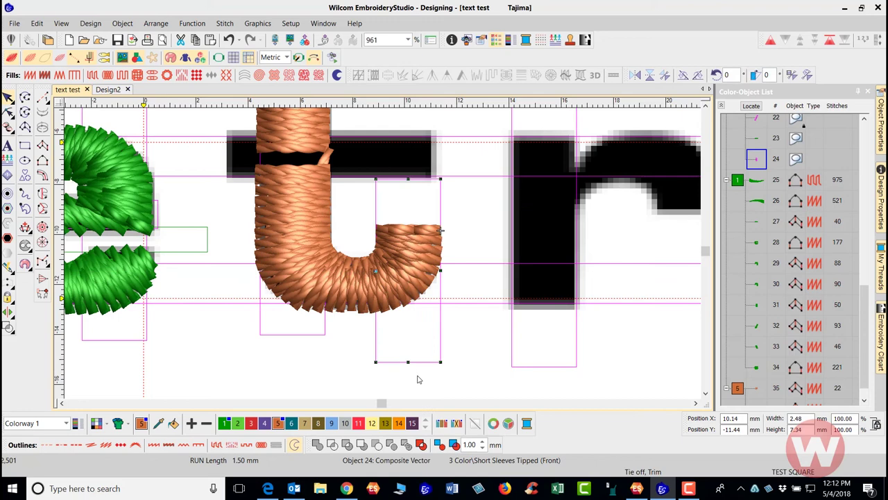
{"action": "left_click", "coordinate": [365, 370]}
With the stitching hidden, digitize the t's crossbar as a Column A satin across the stem and display the realistic stitching again.
{"action": "scroll", "coordinate": [350, 206], "scroll_direction": "up", "scroll_amount": 1}
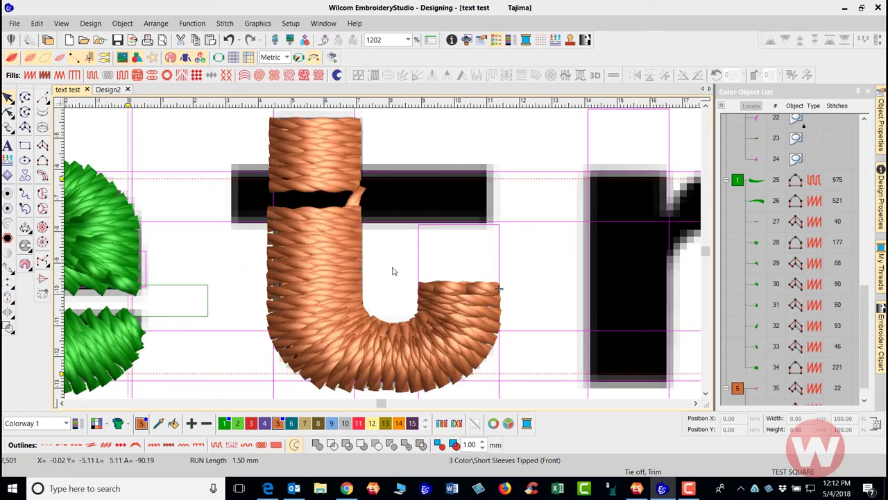
{"action": "left_click", "coordinate": [393, 266]}
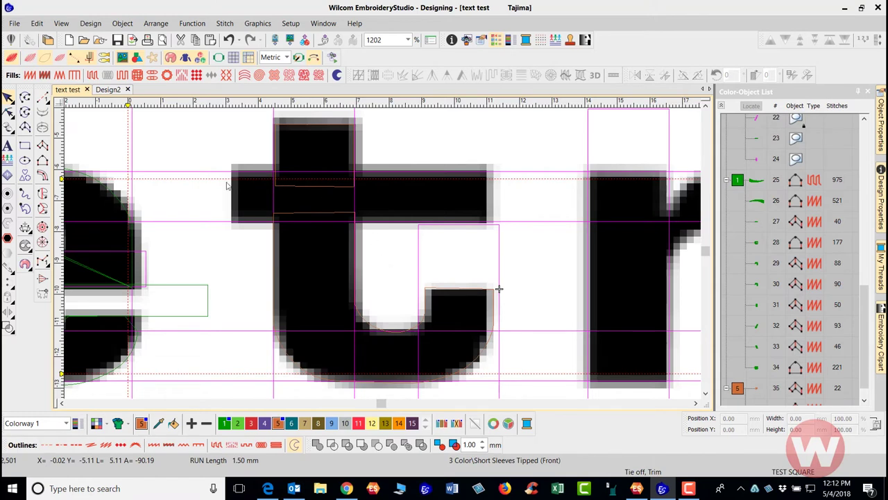
{"action": "left_click", "coordinate": [42, 145]}
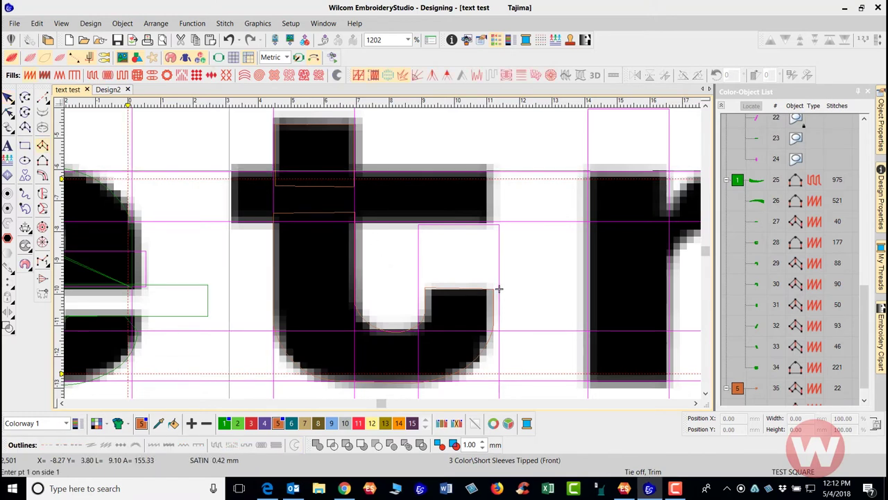
{"action": "left_click", "coordinate": [231, 169]}
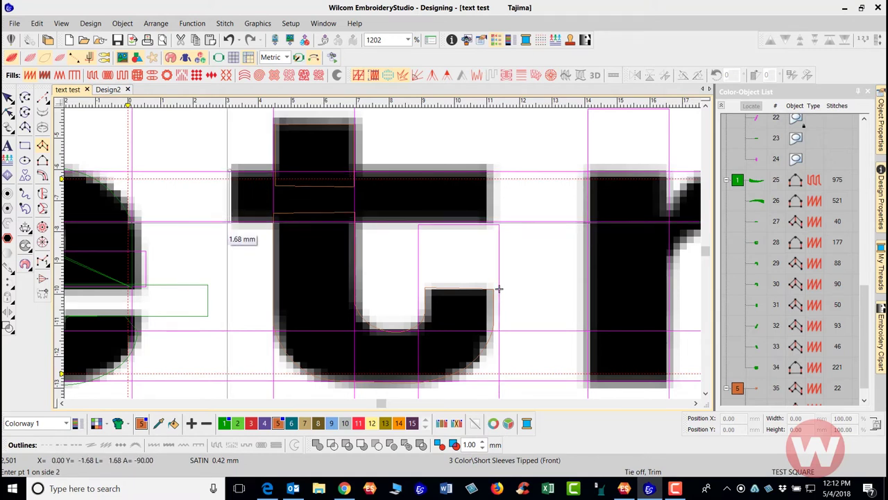
{"action": "left_click", "coordinate": [481, 169]}
{"action": "key", "text": "Return"}
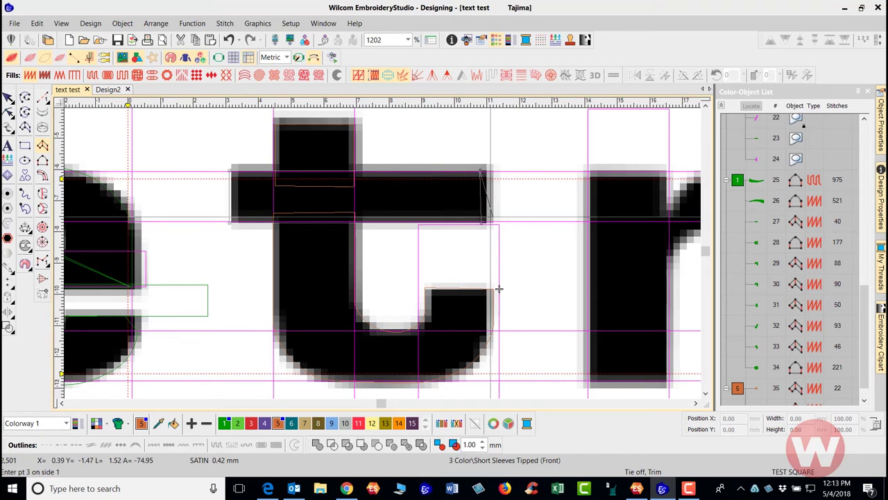
{"action": "key", "text": "t"}
{"action": "scroll", "coordinate": [363, 259], "scroll_direction": "down", "scroll_amount": 3}
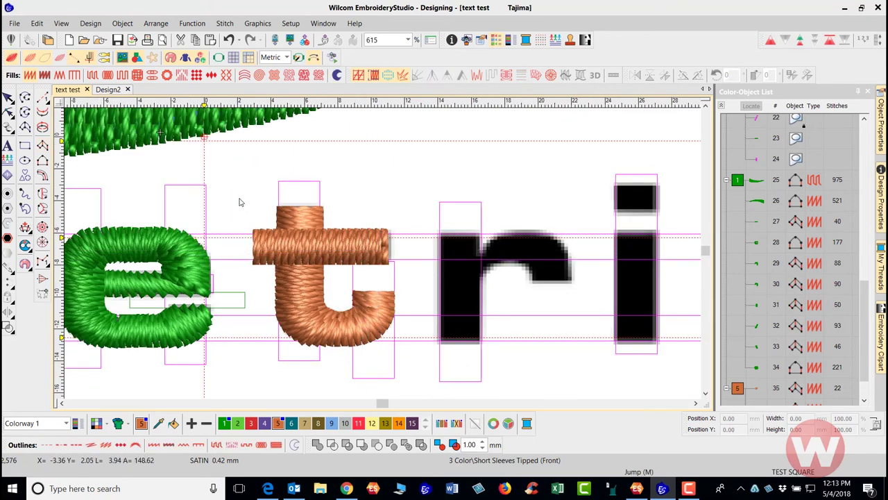
Select the whole letter t together with its hook guide and recolour the selection with green thread colour 1.
{"action": "left_click_drag", "start_coordinate": [239, 202], "coordinate": [407, 326]}
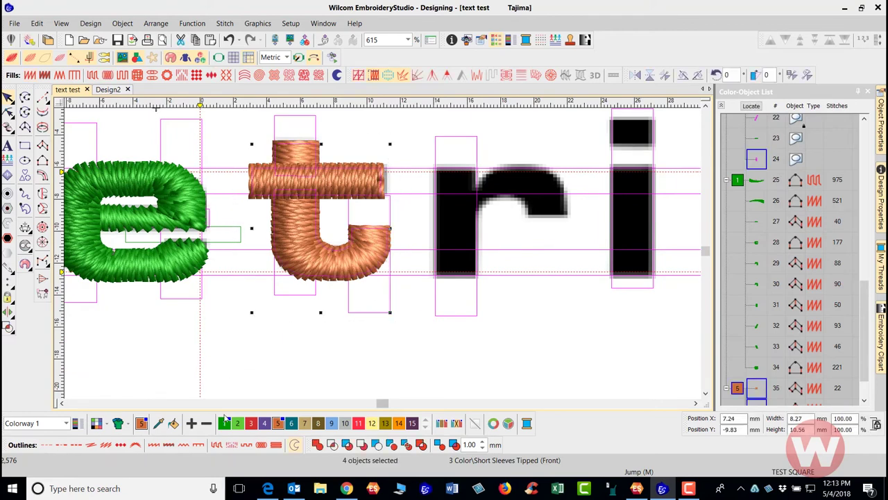
{"action": "left_click", "coordinate": [224, 423]}
{"action": "left_click", "coordinate": [291, 342]}
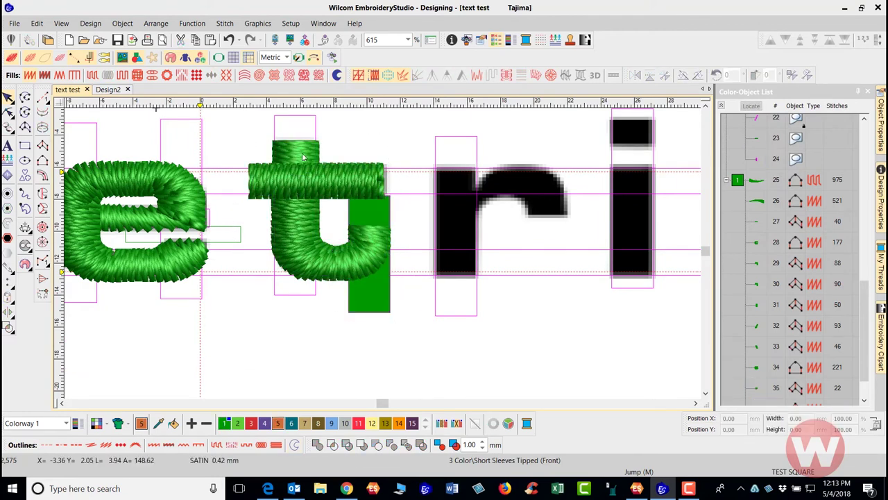
Undo the last recolour and delete the rectangular guide over the end of the t's hook.
{"action": "left_click", "coordinate": [229, 39]}
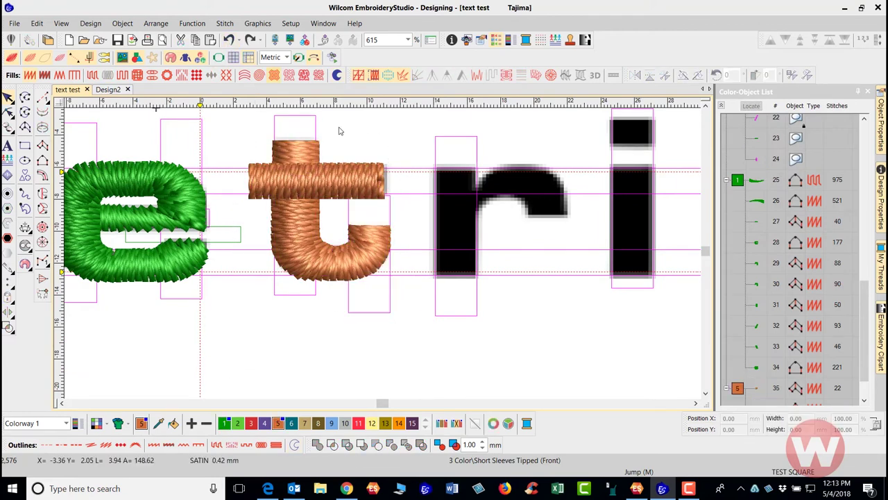
{"action": "left_click", "coordinate": [392, 302]}
{"action": "key", "text": "Delete"}
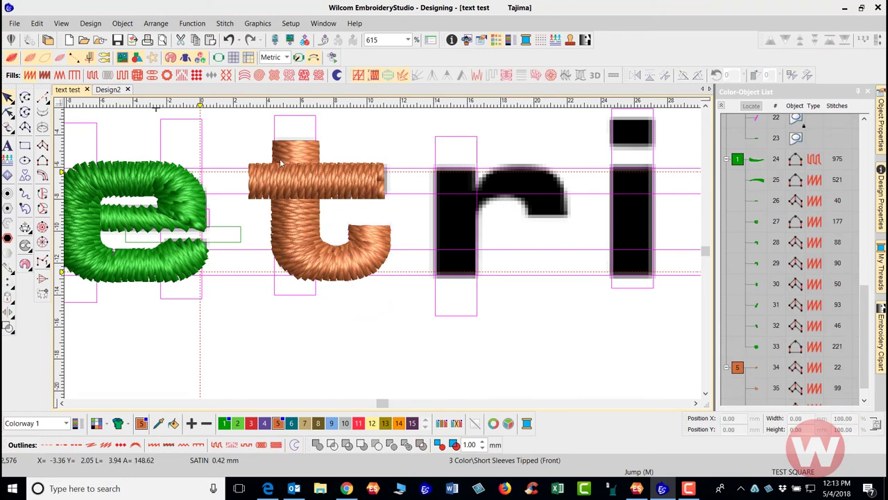
Select only the t's three satin objects and recolour them with green thread colour 1.
{"action": "left_click_drag", "start_coordinate": [233, 135], "coordinate": [385, 295]}
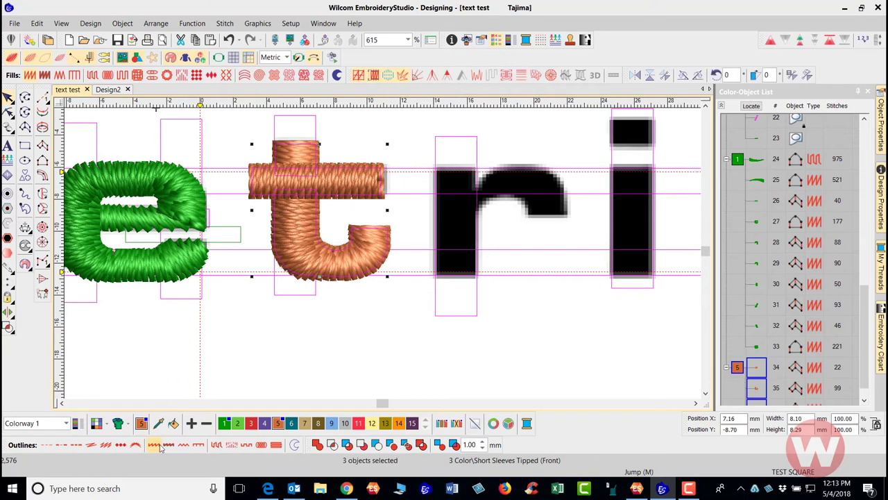
{"action": "left_click", "coordinate": [224, 423]}
{"action": "key", "text": "Escape"}
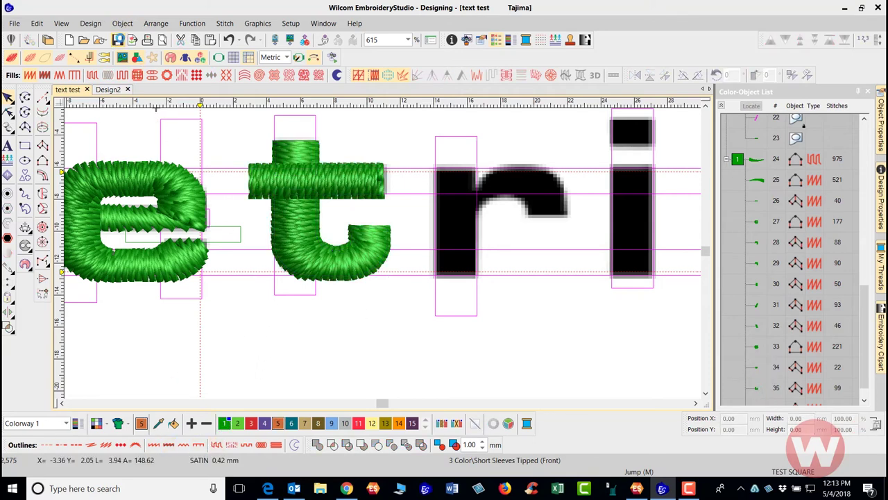
Select the m's first stem and first arch together and place a copy of them over the r.
{"action": "scroll", "coordinate": [476, 180], "scroll_direction": "down", "scroll_amount": 2}
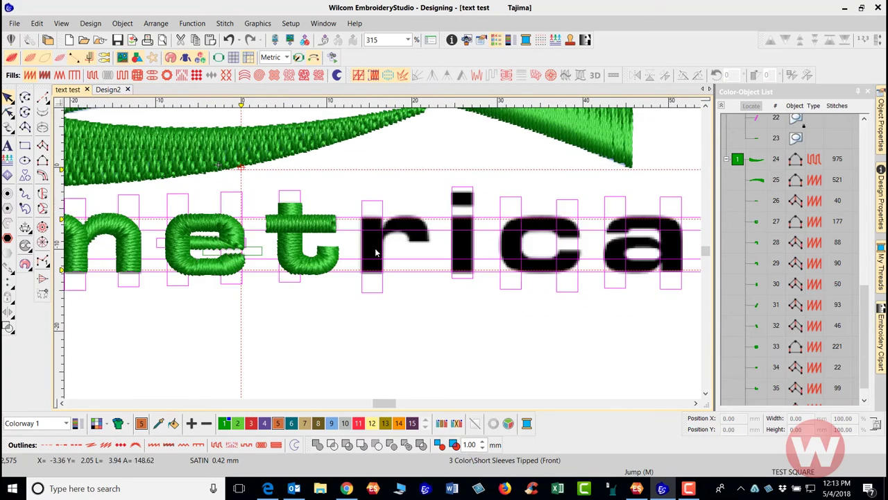
{"action": "scroll", "coordinate": [350, 242], "scroll_direction": "down", "scroll_amount": 1}
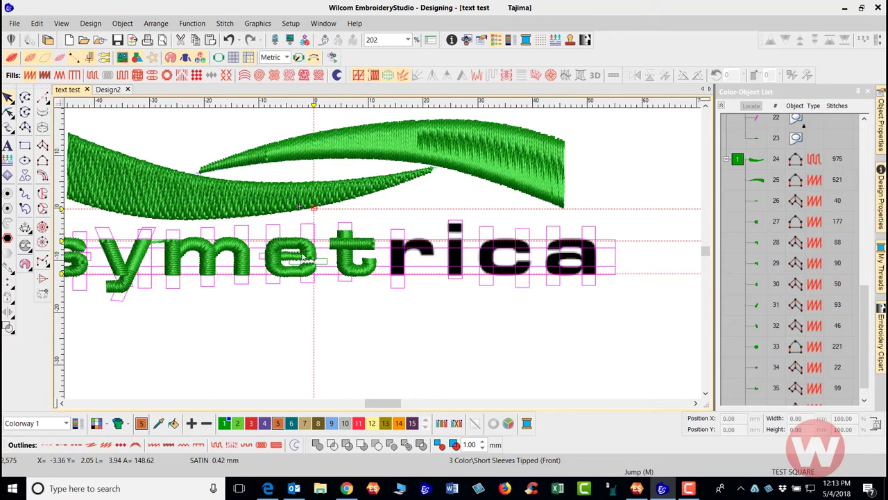
{"action": "left_click", "coordinate": [182, 272]}
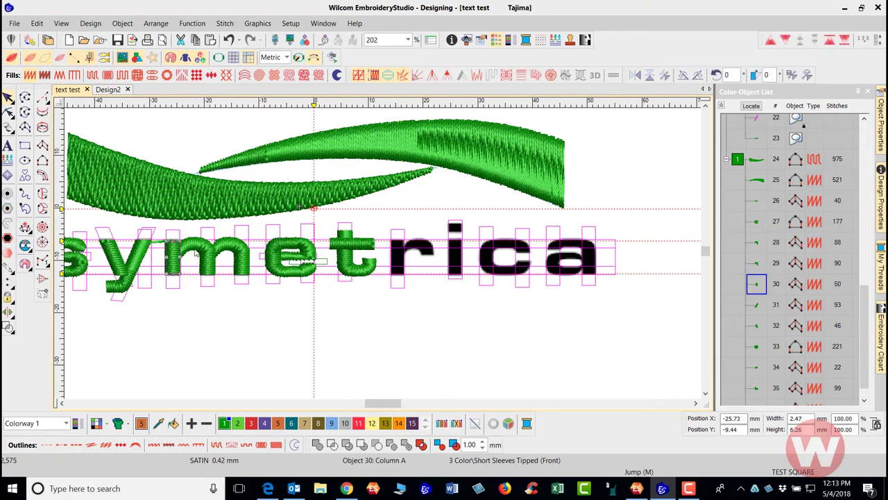
{"action": "left_click", "coordinate": [197, 254], "text": "ctrl"}
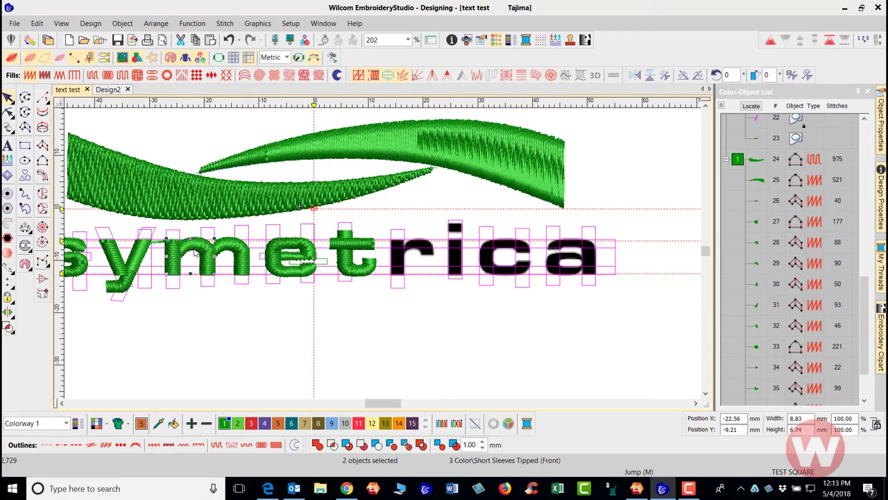
{"action": "left_click_drag", "start_coordinate": [197, 255], "coordinate": [418, 254]}
{"action": "scroll", "coordinate": [375, 257], "scroll_direction": "down", "scroll_amount": 2}
{"action": "scroll", "coordinate": [527, 244], "scroll_direction": "up", "scroll_amount": 5}
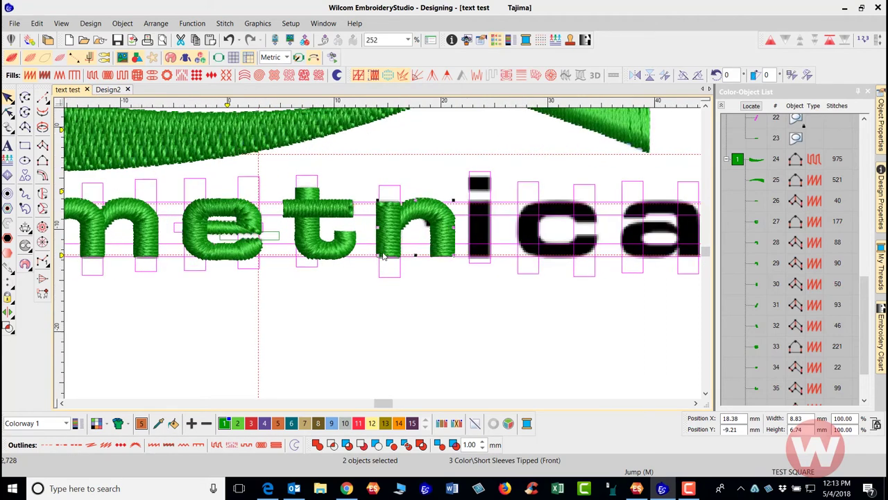
With the stitching hidden, shift the copied stem and arch slightly to line the stem up with the r's vertical guide.
{"action": "key", "text": "s"}
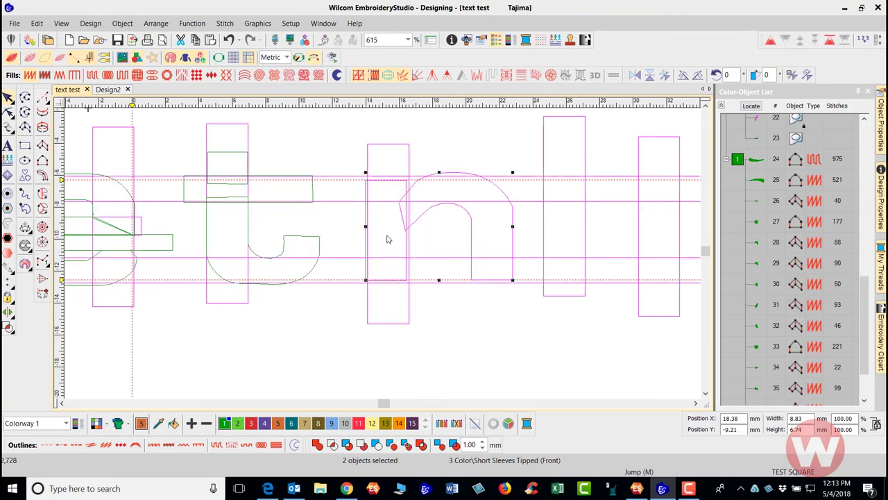
{"action": "left_click_drag", "start_coordinate": [389, 239], "coordinate": [392, 228]}
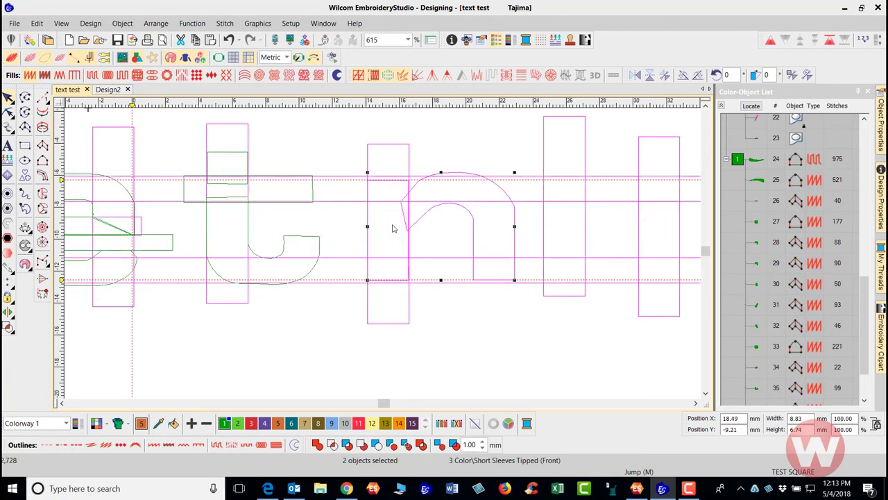
{"action": "left_click", "coordinate": [448, 311]}
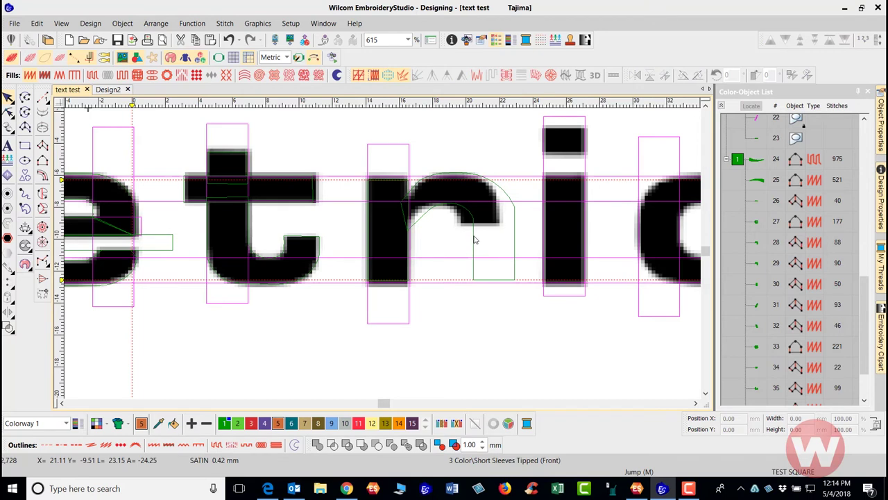
Reshape the copied arch by moving the control points of its outer half and leg inward to narrow it to the r's width.
{"action": "left_click", "coordinate": [474, 240]}
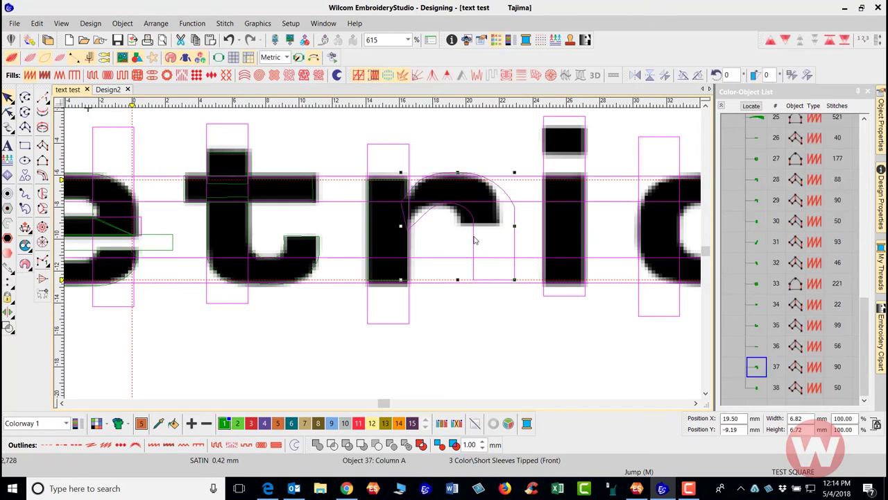
{"action": "key", "text": "h"}
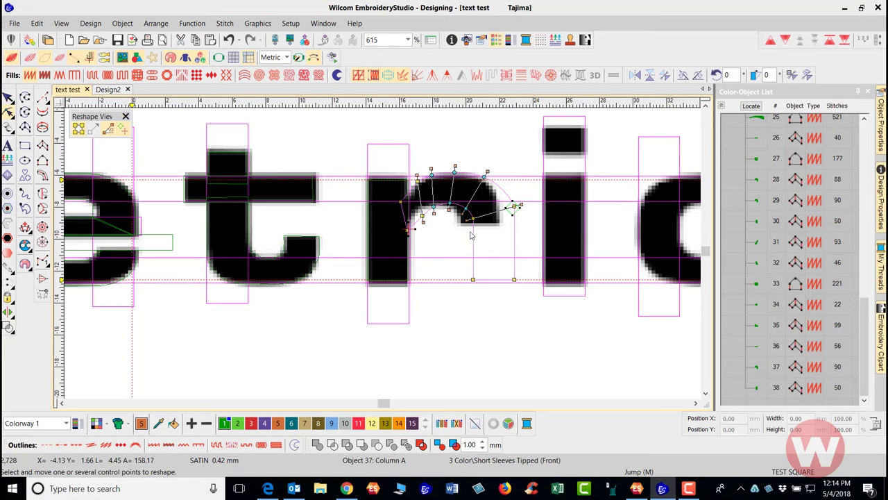
{"action": "left_click_drag", "start_coordinate": [445, 145], "coordinate": [529, 351]}
{"action": "key", "text": "Left"}
{"action": "key", "text": "Left"}
{"action": "key", "text": "Left"}
{"action": "key", "text": "Left"}
{"action": "key", "text": "Left"}
{"action": "key", "text": "Left"}
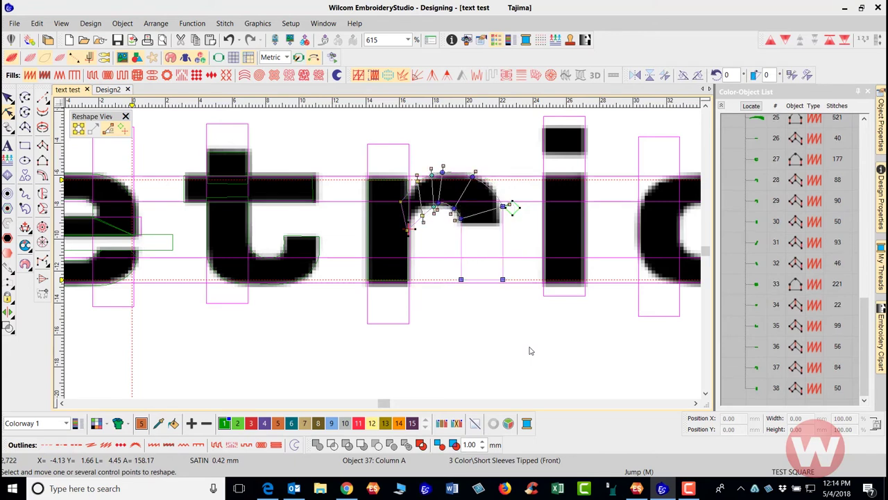
Pull the arch's outer shoulder point up and inward, then adjust the inner curve point and last stitch angle to follow the r.
{"action": "left_click", "coordinate": [497, 216]}
{"action": "left_click_drag", "start_coordinate": [503, 205], "coordinate": [495, 188]}
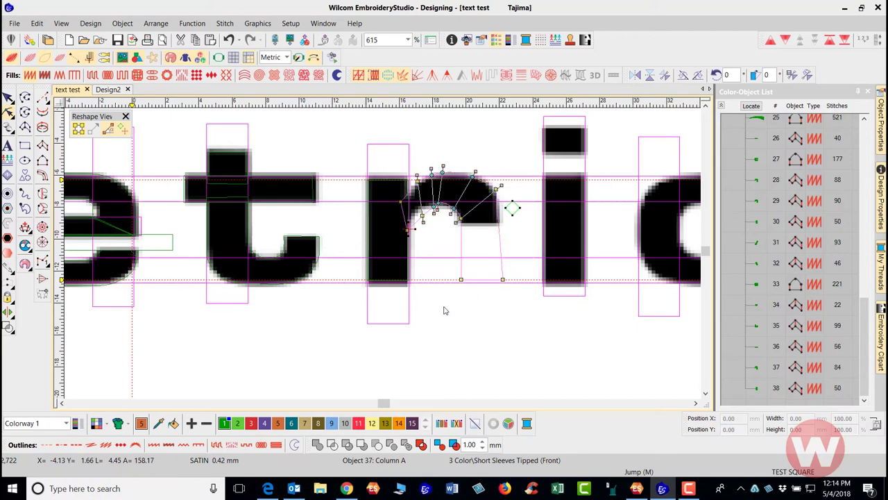
{"action": "scroll", "coordinate": [524, 196], "scroll_direction": "up", "scroll_amount": 3}
{"action": "left_click_drag", "start_coordinate": [385, 221], "coordinate": [358, 210]}
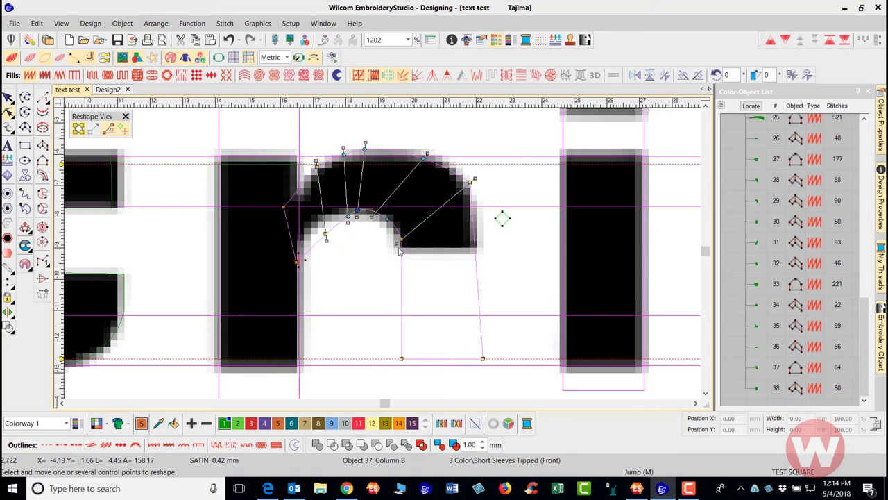
{"action": "left_click_drag", "start_coordinate": [399, 252], "coordinate": [390, 215]}
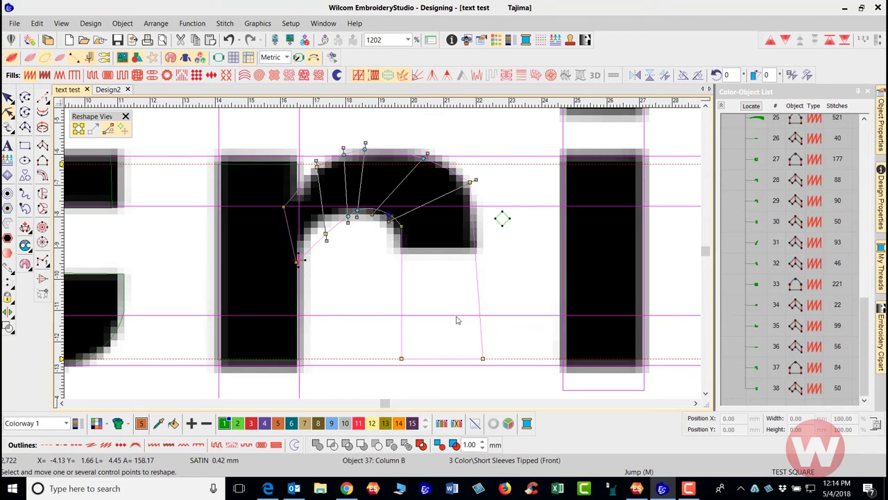
Straighten the arch leg's outer edge and move both lower end points up to the end of the r's hook.
{"action": "left_click_drag", "start_coordinate": [483, 360], "coordinate": [470, 359]}
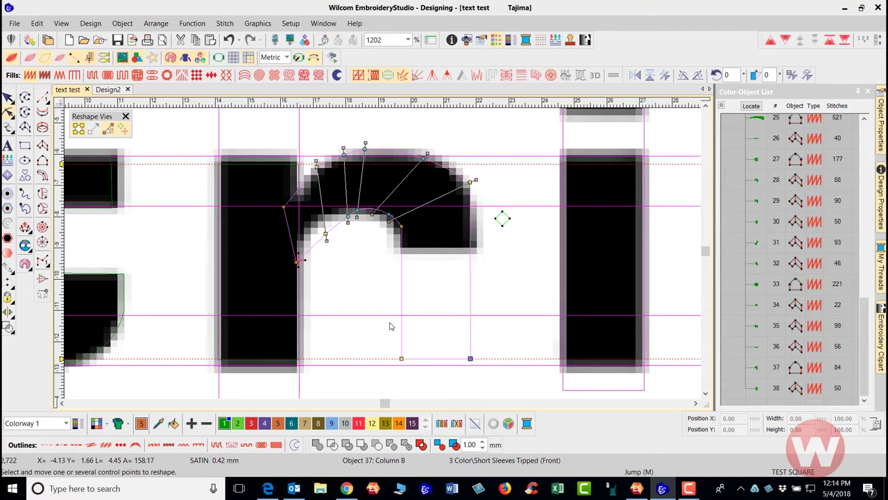
{"action": "left_click_drag", "start_coordinate": [391, 326], "coordinate": [444, 319]}
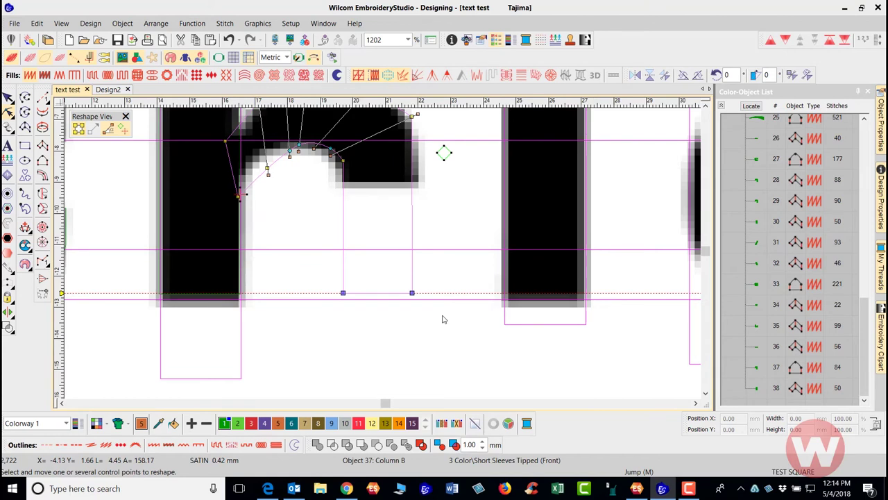
{"action": "key", "text": "Up"}
{"action": "key", "text": "Up"}
{"action": "key", "text": "Up"}
{"action": "key", "text": "Up"}
{"action": "key", "text": "Up"}
{"action": "key", "text": "Up"}
{"action": "key", "text": "Up"}
{"action": "key", "text": "Up"}
{"action": "key", "text": "Up"}
{"action": "key", "text": "Up"}
{"action": "key", "text": "Up"}
{"action": "key", "text": "Up"}
{"action": "key", "text": "Up"}
{"action": "key", "text": "Up"}
{"action": "key", "text": "Up"}
{"action": "key", "text": "Up"}
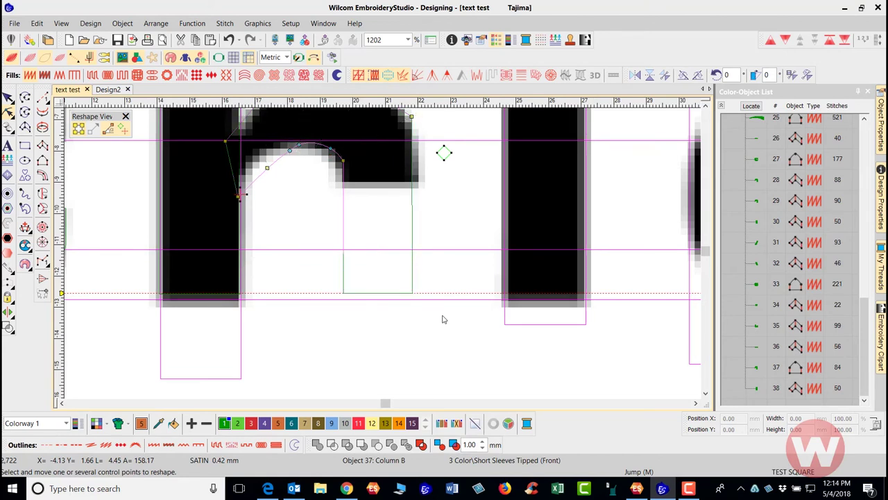
{"action": "key", "text": "Up"}
{"action": "key", "text": "Up"}
{"action": "key", "text": "Up"}
{"action": "key", "text": "Up"}
{"action": "key", "text": "Up"}
{"action": "key", "text": "Up"}
{"action": "key", "text": "Up"}
{"action": "key", "text": "Up"}
{"action": "key", "text": "Up"}
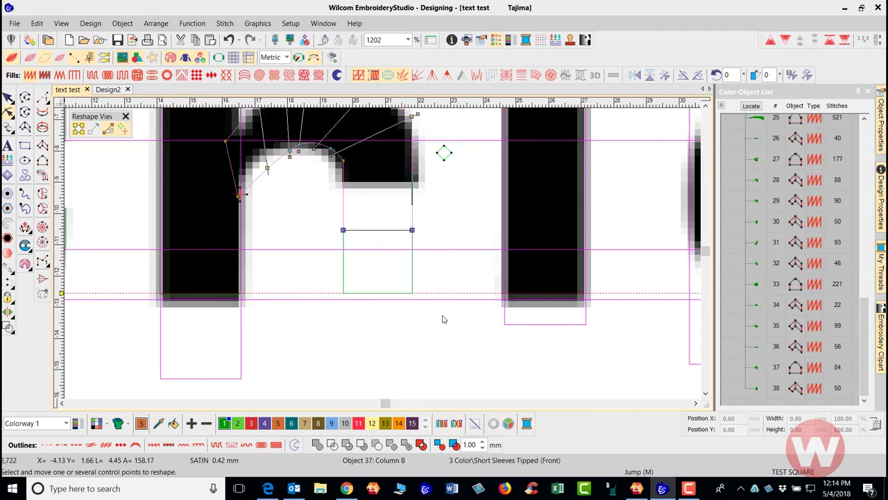
{"action": "key", "text": "Up"}
{"action": "key", "text": "Up"}
{"action": "key", "text": "Up"}
{"action": "key", "text": "Up"}
{"action": "key", "text": "Up"}
{"action": "key", "text": "Up"}
{"action": "key", "text": "Up"}
{"action": "key", "text": "Up"}
{"action": "key", "text": "Up"}
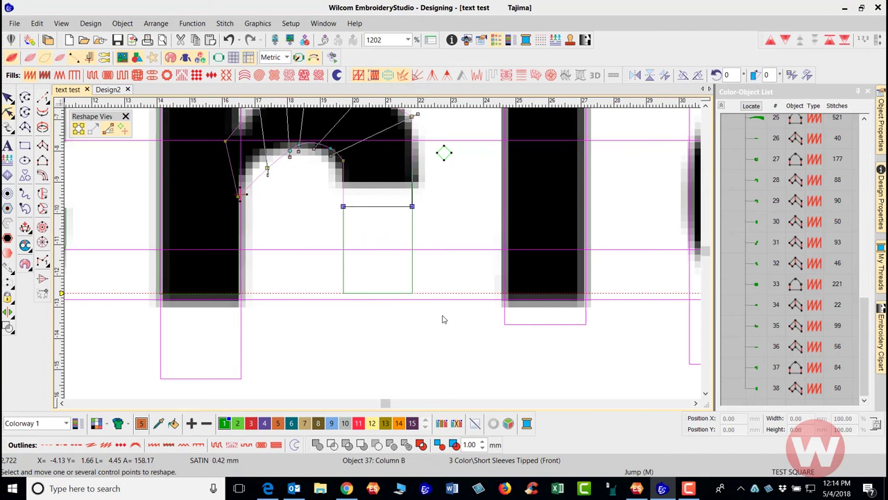
{"action": "key", "text": "Up"}
{"action": "key", "text": "Up"}
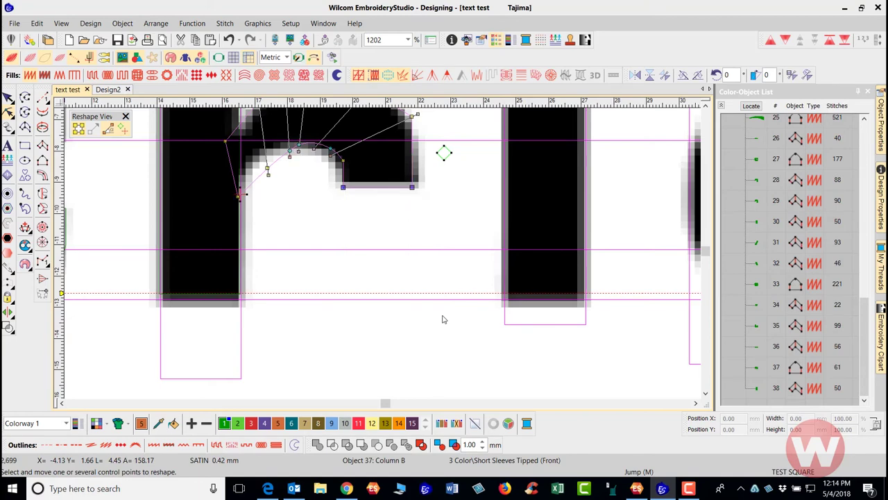
Swap the arch's stitch entry and exit so it starts at the r's stem and ends at the hook's lower outer corner.
{"action": "scroll", "coordinate": [331, 153], "scroll_direction": "up", "scroll_amount": 2}
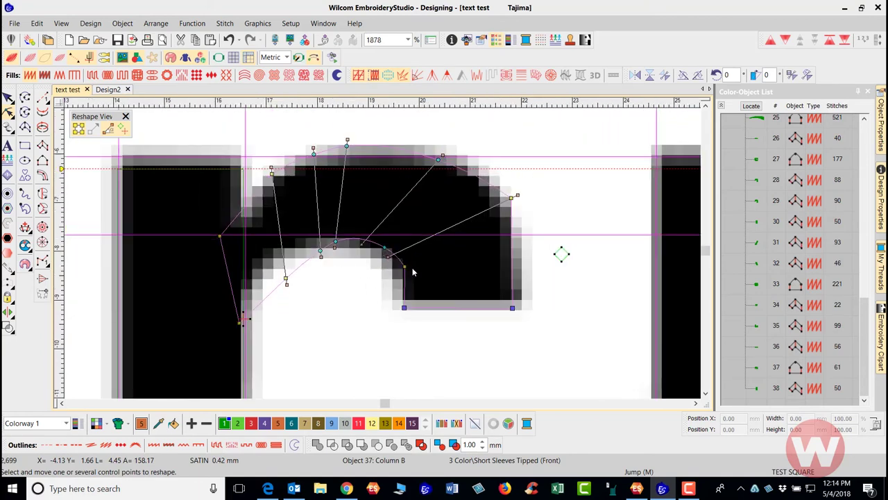
{"action": "left_click_drag", "start_coordinate": [290, 278], "coordinate": [237, 269]}
{"action": "left_click", "coordinate": [513, 307]}
{"action": "scroll", "coordinate": [279, 240], "scroll_direction": "down", "scroll_amount": 1}
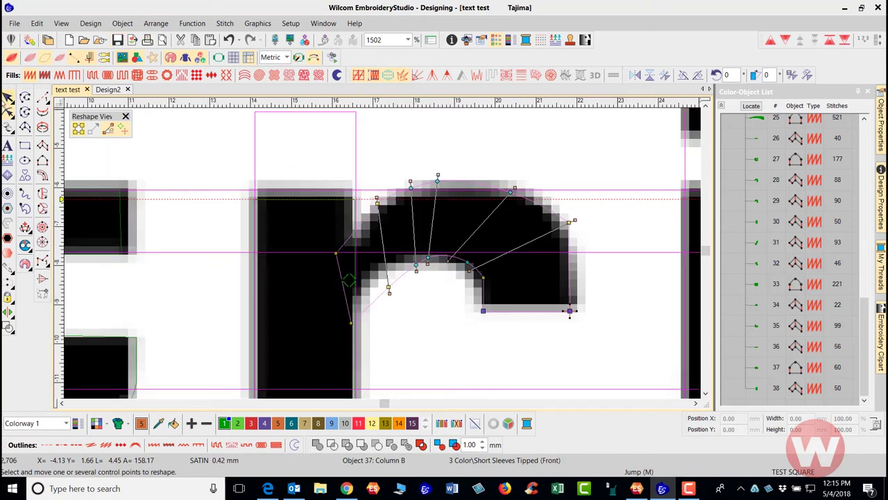
{"action": "key", "text": "Escape"}
{"action": "scroll", "coordinate": [389, 275], "scroll_direction": "down", "scroll_amount": 2}
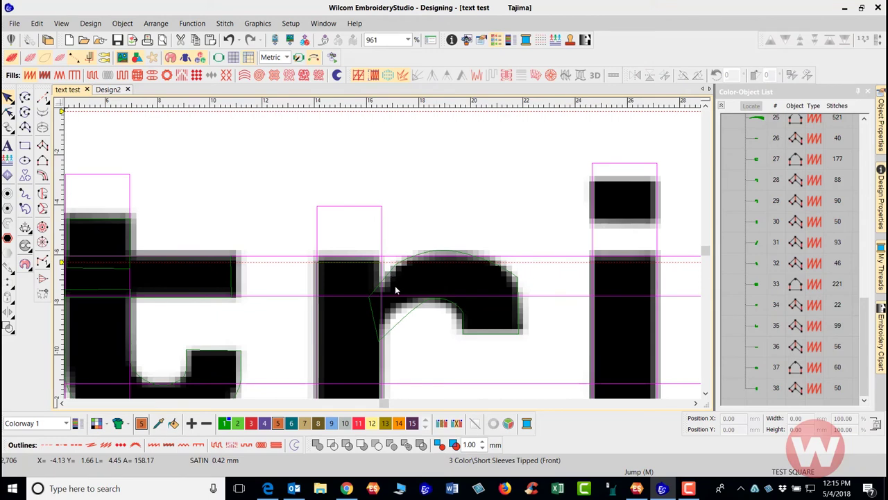
{"action": "scroll", "coordinate": [395, 290], "scroll_direction": "down", "scroll_amount": 1}
{"action": "scroll", "coordinate": [343, 353], "scroll_direction": "up", "scroll_amount": 1}
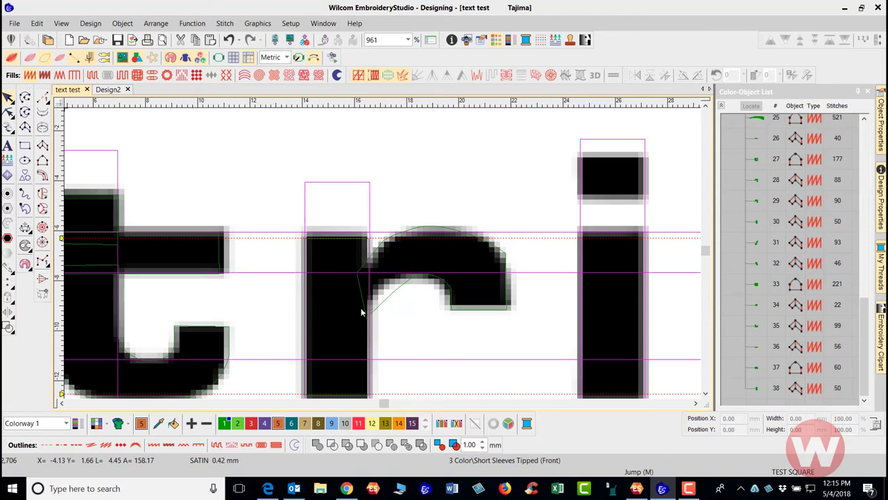
Resequence the objects by selection so the t's crossbar is followed by the r's stem and then the r's arch.
{"action": "left_click", "coordinate": [307, 251]}
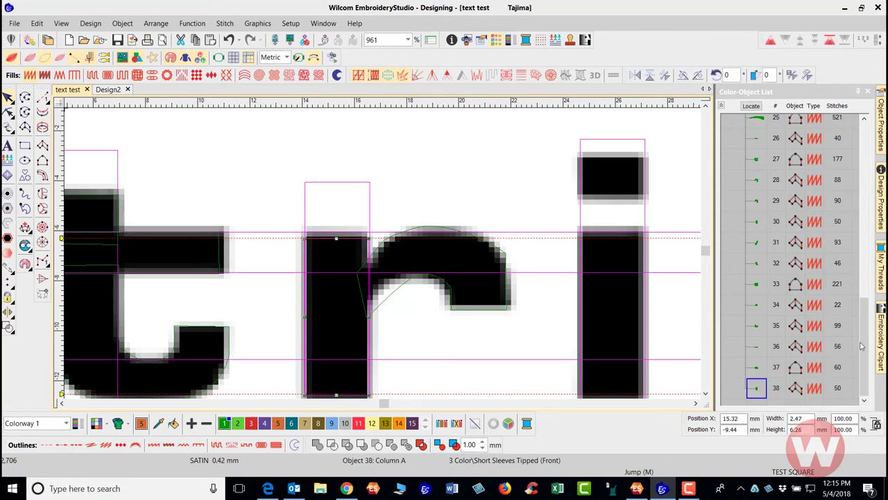
{"action": "left_click", "coordinate": [757, 368]}
{"action": "left_click", "coordinate": [757, 389]}
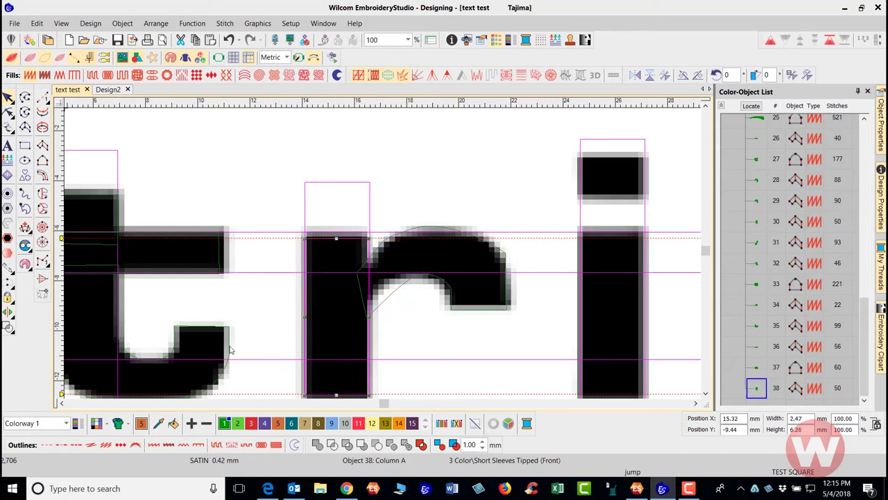
{"action": "left_click", "coordinate": [216, 275]}
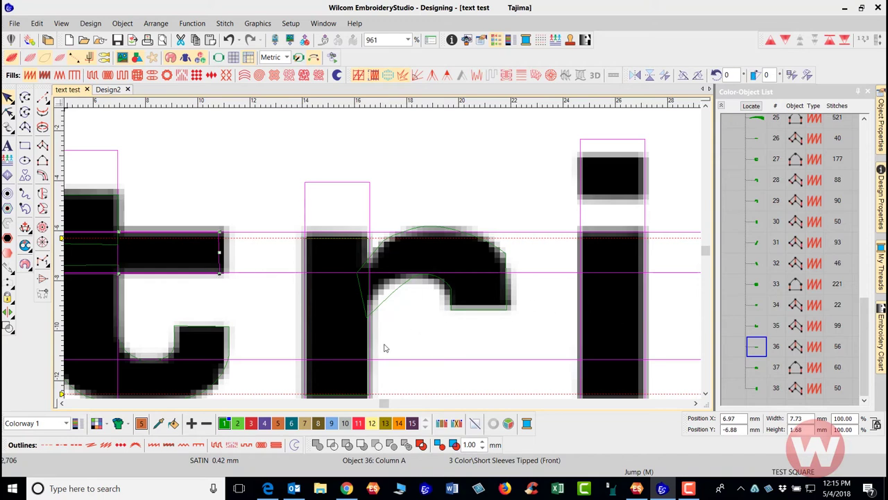
{"action": "left_click", "coordinate": [758, 369], "text": "ctrl"}
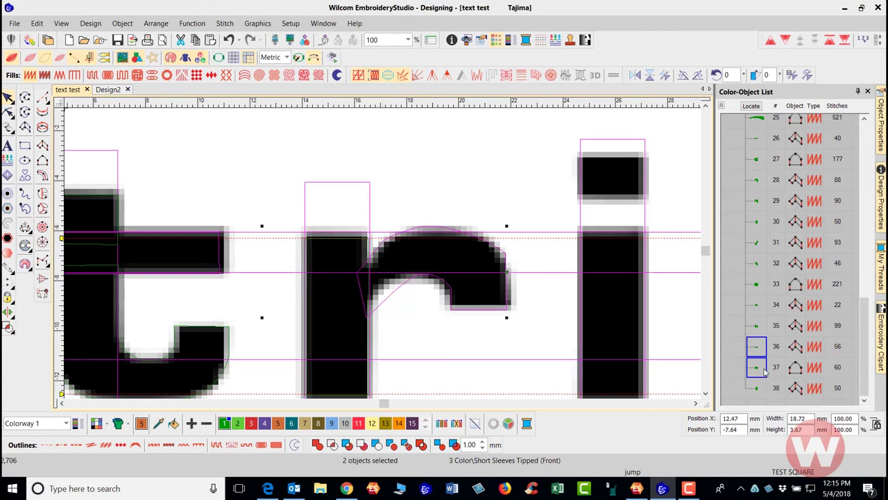
{"action": "left_click", "coordinate": [763, 368], "text": "ctrl"}
{"action": "left_click", "coordinate": [760, 392], "text": "ctrl"}
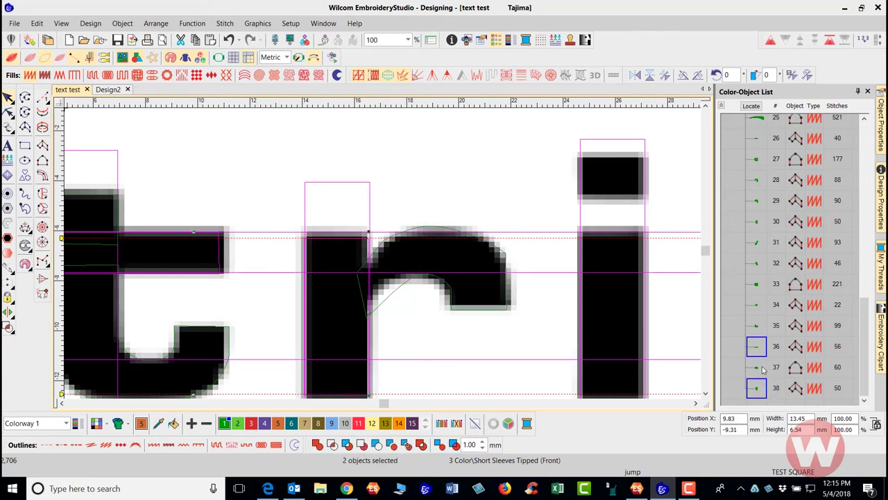
{"action": "left_click", "coordinate": [761, 370], "text": "ctrl"}
{"action": "left_click", "coordinate": [865, 40]}
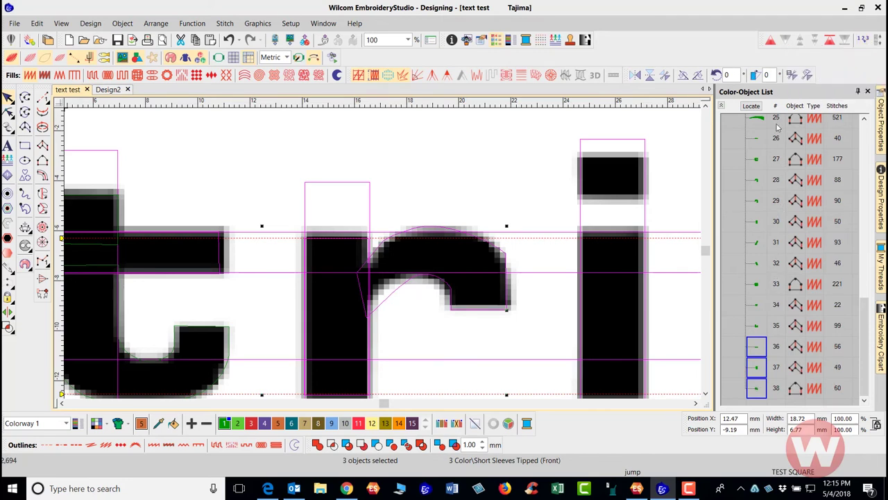
{"action": "key", "text": "Escape"}
Step through the stitching sequence from the t's hook to its crossbar, the r's stem and the r's arch, checking entry and exit points.
{"action": "left_click", "coordinate": [231, 352]}
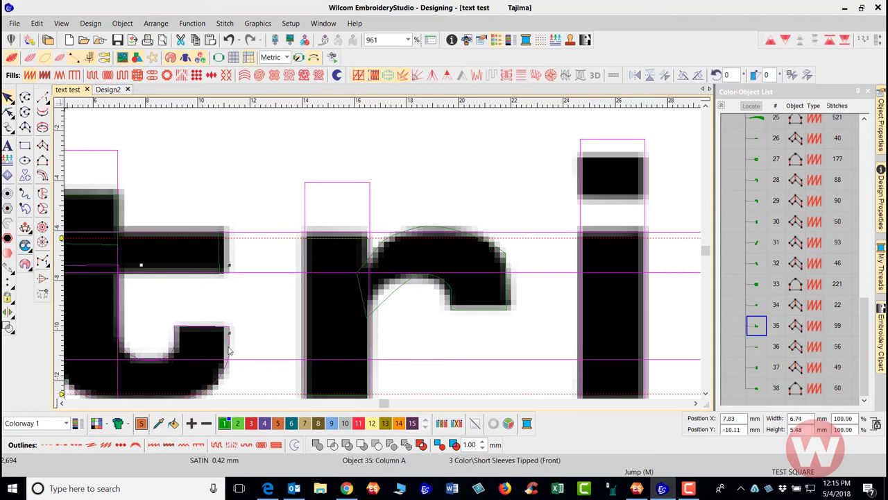
{"action": "key", "text": "h"}
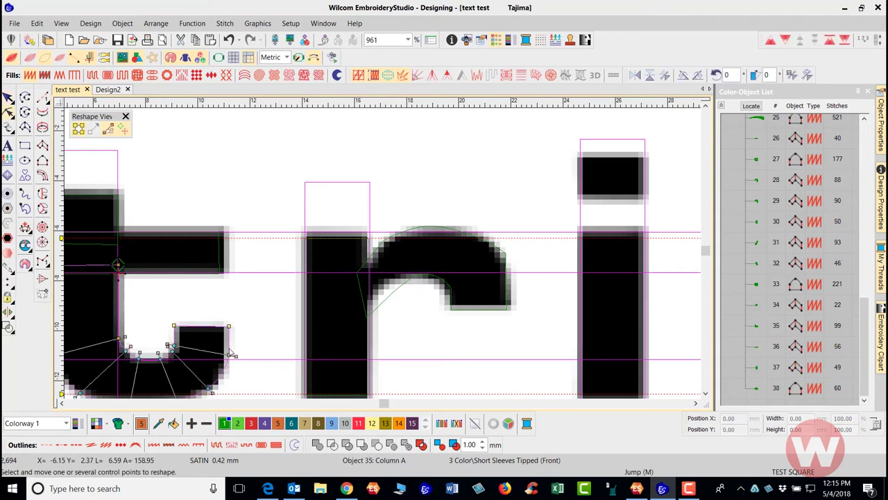
{"action": "key", "text": "Tab"}
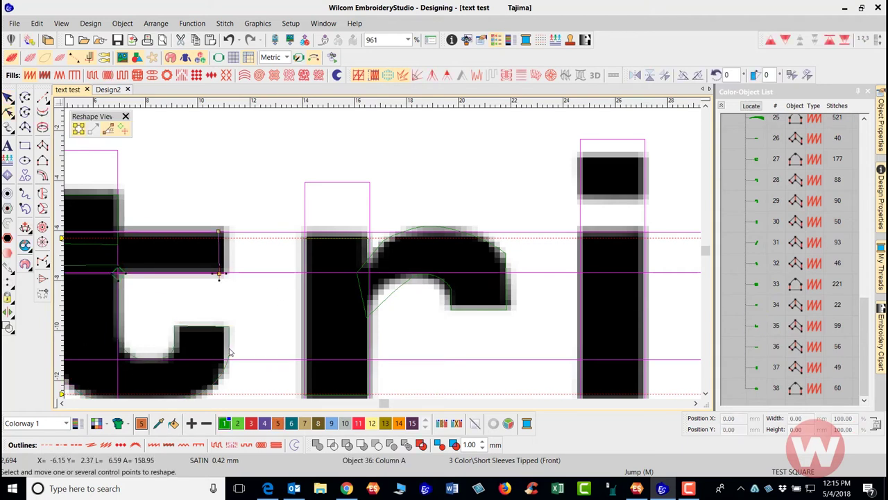
{"action": "key", "text": "Tab"}
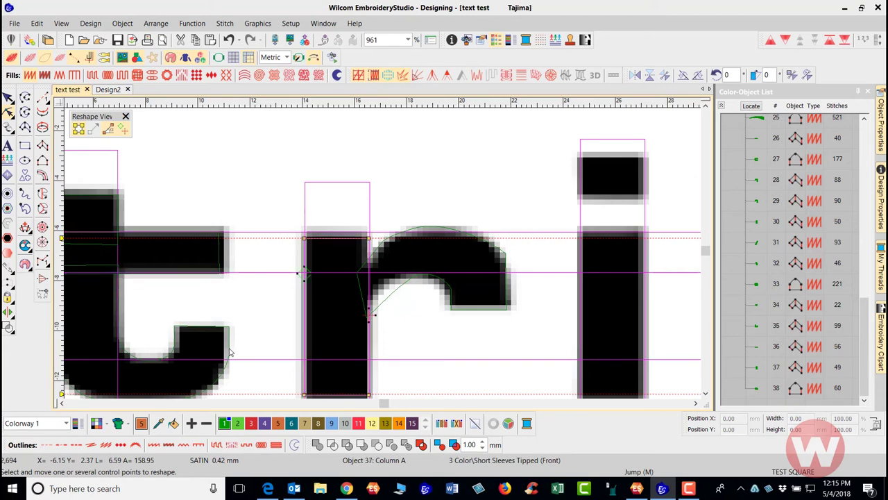
{"action": "key", "text": "Tab"}
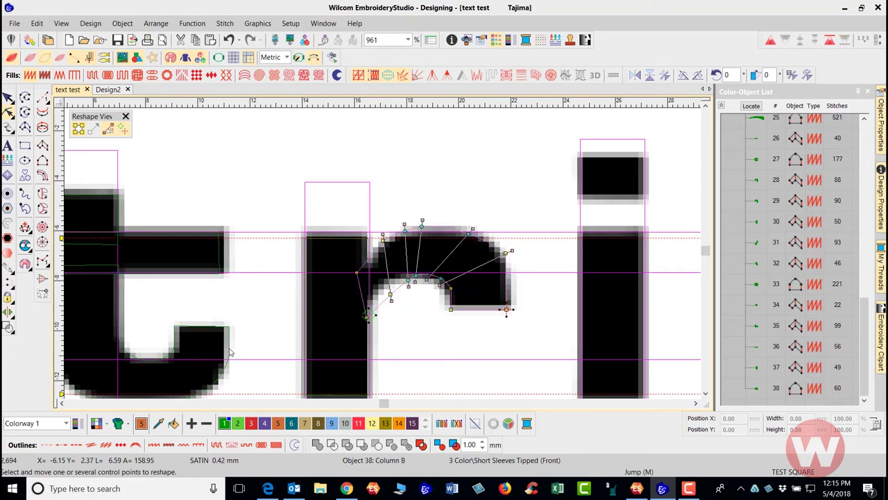
{"action": "key", "text": "Escape"}
Move the r stem's stitch entry inside its lower half, and raise its exit and the arch's entry where the two parts meet.
{"action": "key", "text": "d"}
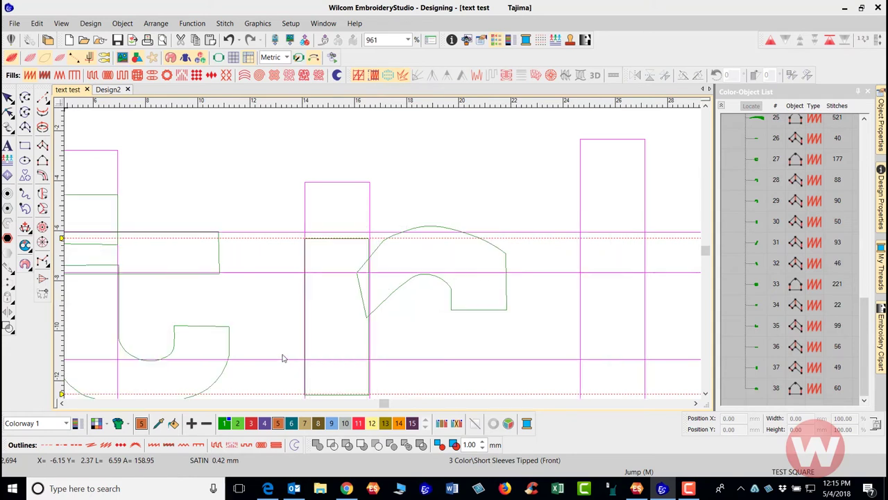
{"action": "left_click", "coordinate": [371, 338]}
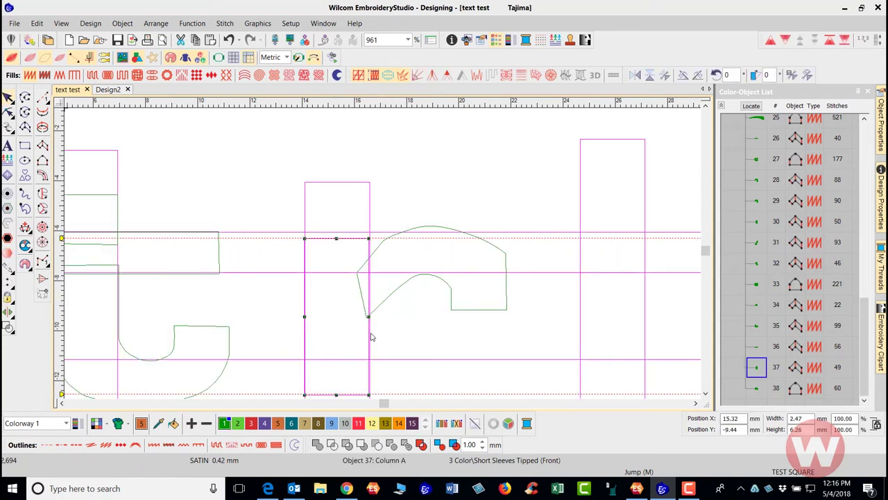
{"action": "key", "text": "h"}
{"action": "left_click_drag", "start_coordinate": [327, 336], "coordinate": [335, 351]}
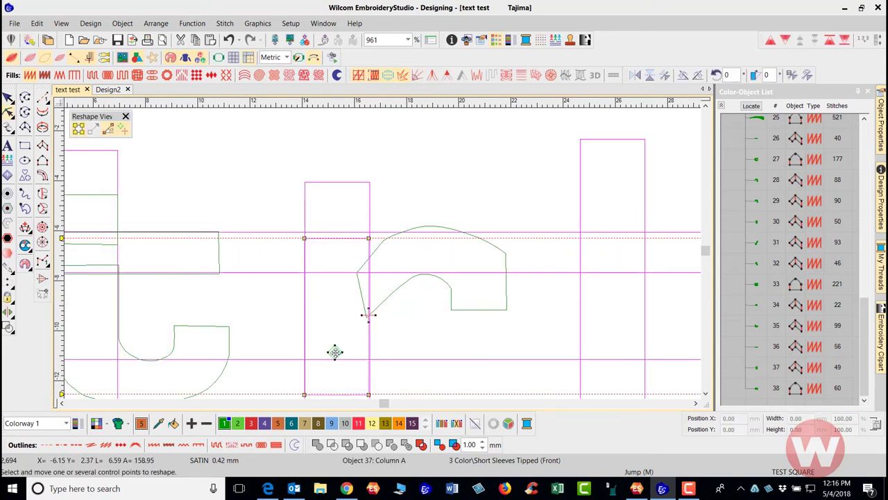
{"action": "left_click_drag", "start_coordinate": [374, 315], "coordinate": [374, 287]}
{"action": "left_click", "coordinate": [368, 312]}
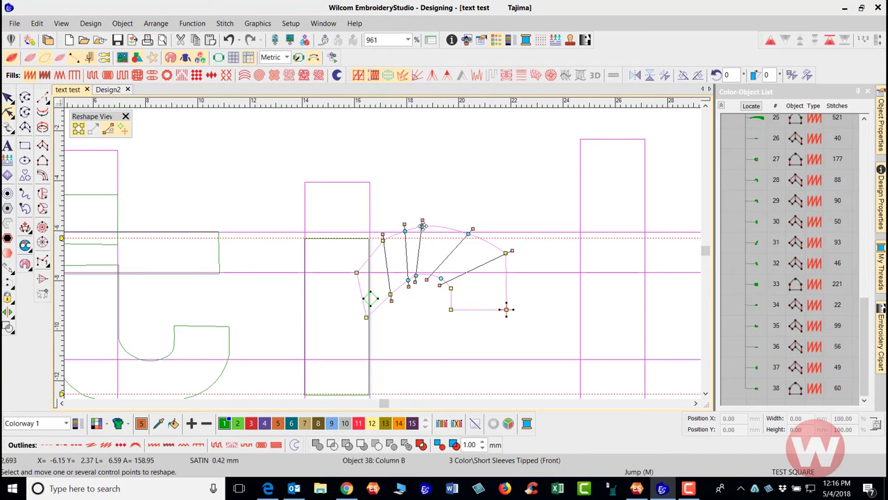
Shift the outer curve point at the top of the r's arch slightly outward along the curve and save the design.
{"action": "left_click_drag", "start_coordinate": [422, 222], "coordinate": [432, 224]}
{"action": "left_click", "coordinate": [118, 40]}
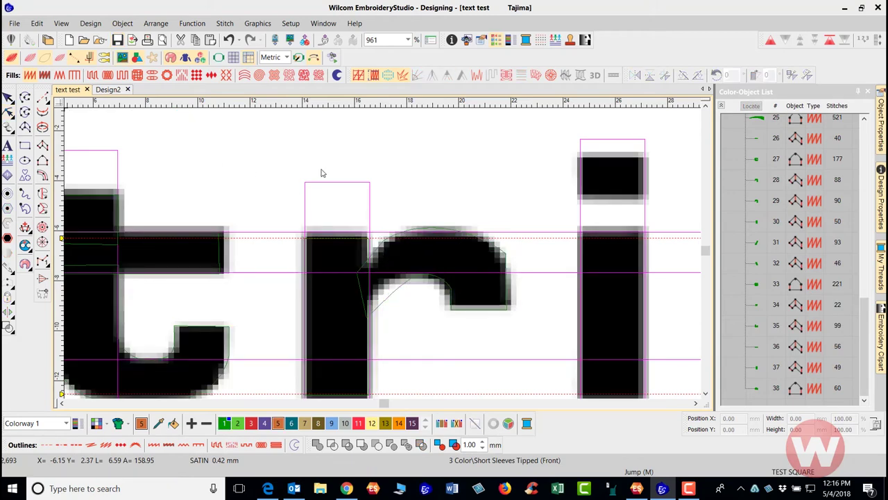
{"action": "key", "text": "Escape"}
Duplicate the r's stem and place the copy over the stem of the i.
{"action": "scroll", "coordinate": [412, 154], "scroll_direction": "down", "scroll_amount": 2}
{"action": "scroll", "coordinate": [387, 264], "scroll_direction": "down", "scroll_amount": 3}
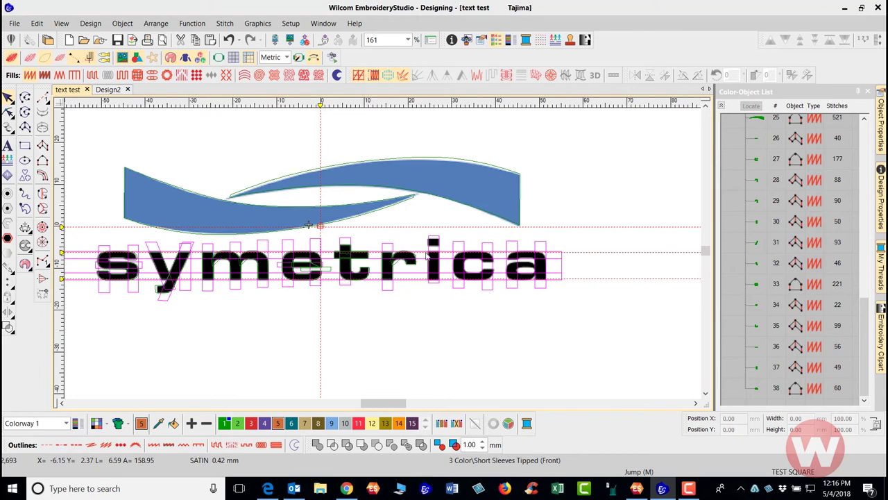
{"action": "scroll", "coordinate": [418, 262], "scroll_direction": "up", "scroll_amount": 3}
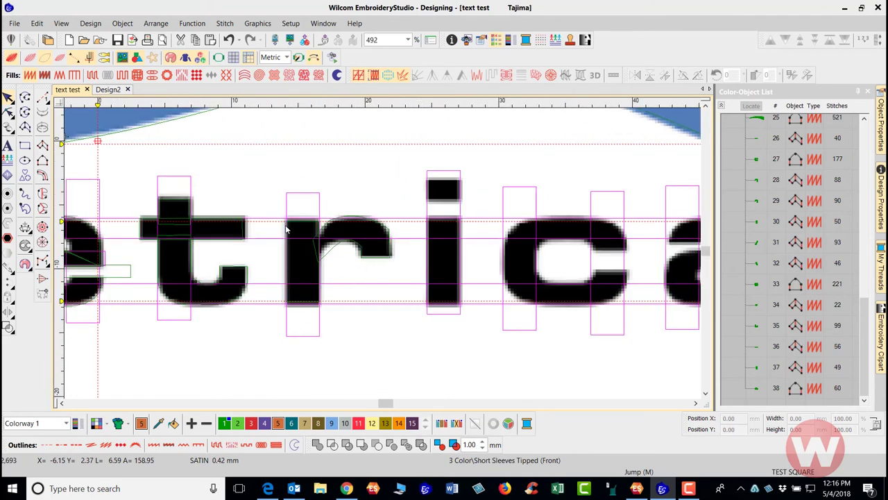
{"action": "left_click", "coordinate": [287, 229]}
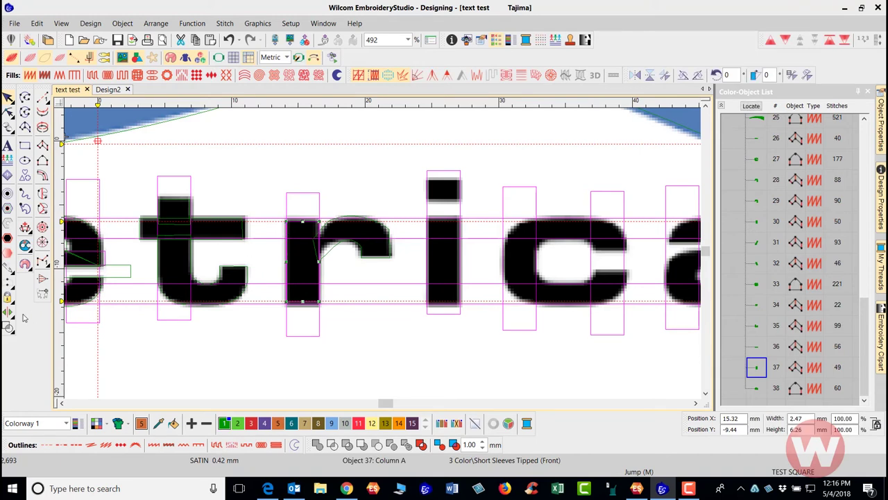
{"action": "key", "text": "Tab"}
{"action": "key", "text": "Tab"}
{"action": "left_click_drag", "start_coordinate": [302, 261], "coordinate": [444, 261]}
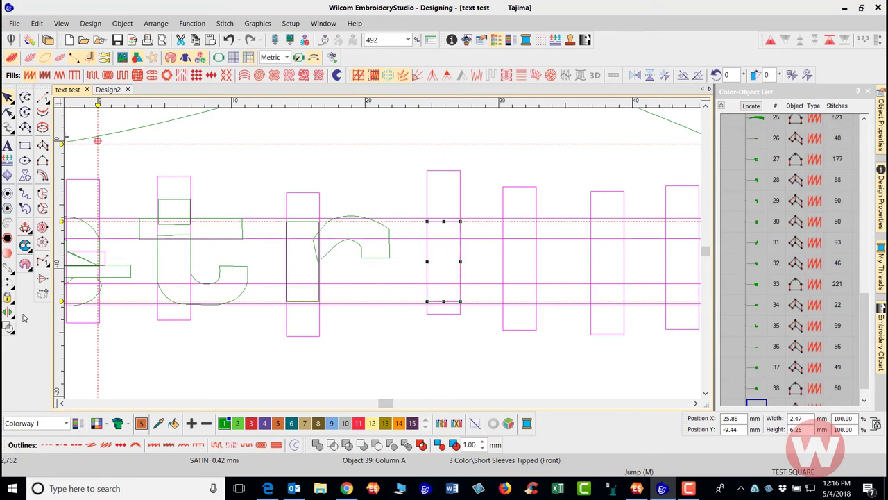
{"action": "left_click", "coordinate": [379, 338]}
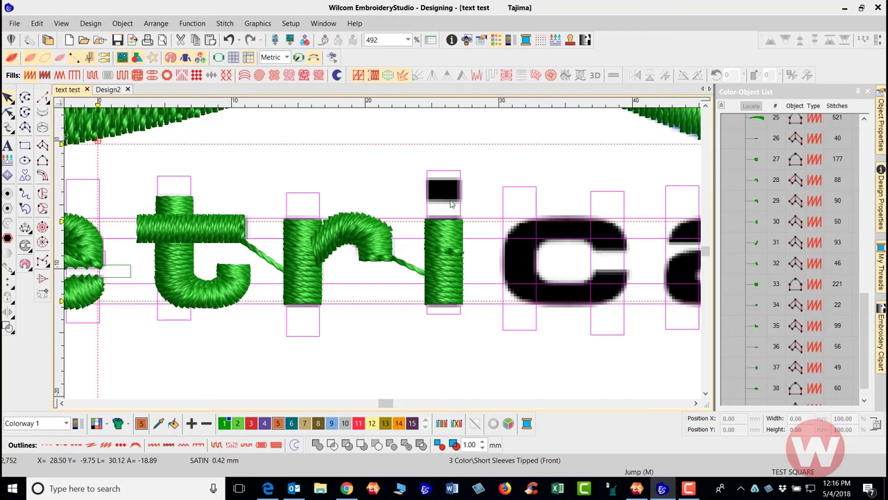
Duplicate the satin column forming the body of the e and move the copy over to the c.
{"action": "key", "text": "1"}
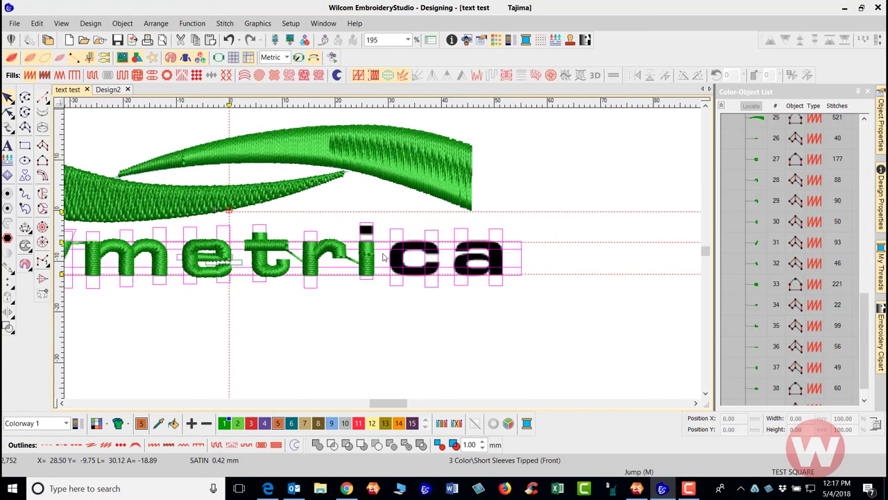
{"action": "scroll", "coordinate": [479, 278], "scroll_direction": "up", "scroll_amount": 2}
{"action": "scroll", "coordinate": [371, 262], "scroll_direction": "up", "scroll_amount": 1}
{"action": "scroll", "coordinate": [384, 256], "scroll_direction": "down", "scroll_amount": 3}
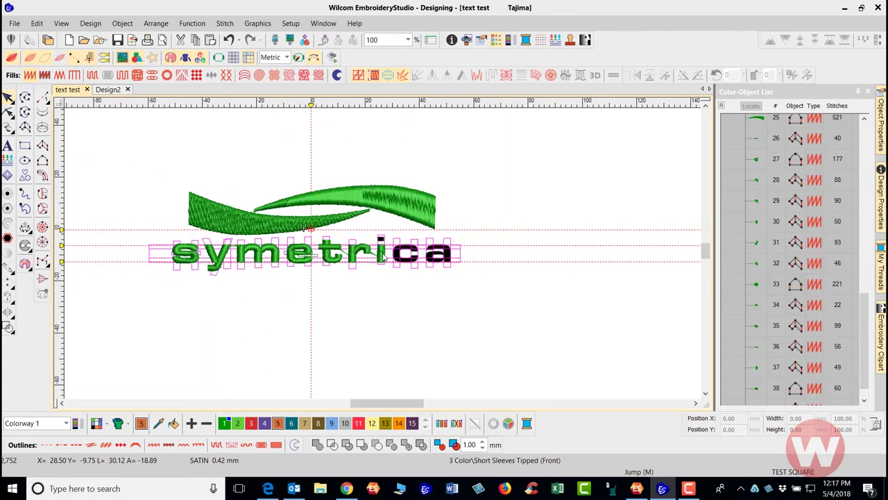
{"action": "scroll", "coordinate": [384, 257], "scroll_direction": "up", "scroll_amount": 3}
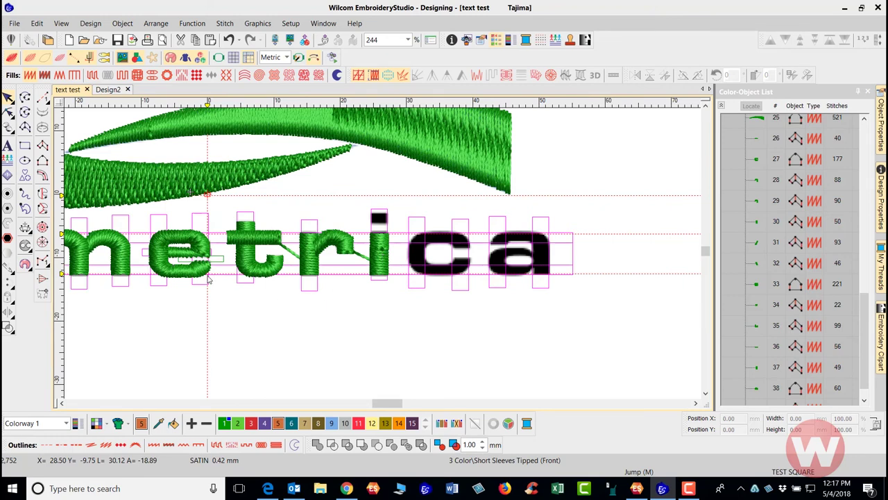
{"action": "left_click", "coordinate": [208, 278]}
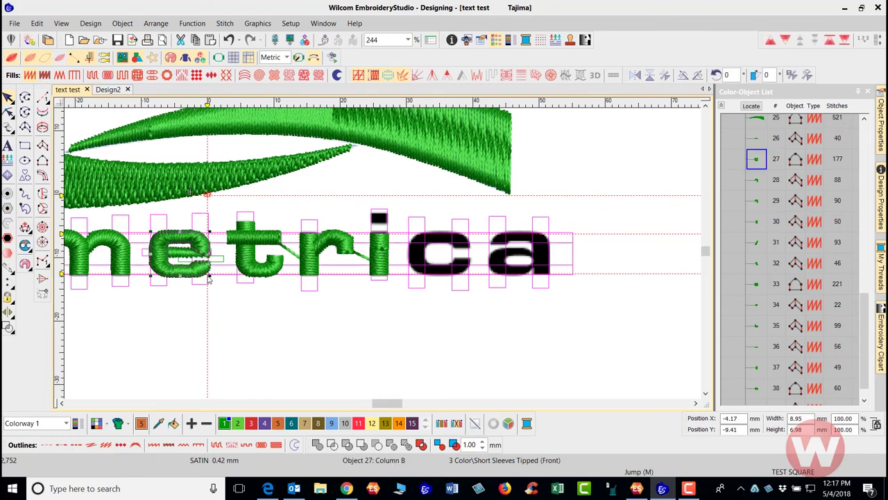
{"action": "left_click", "coordinate": [208, 277]}
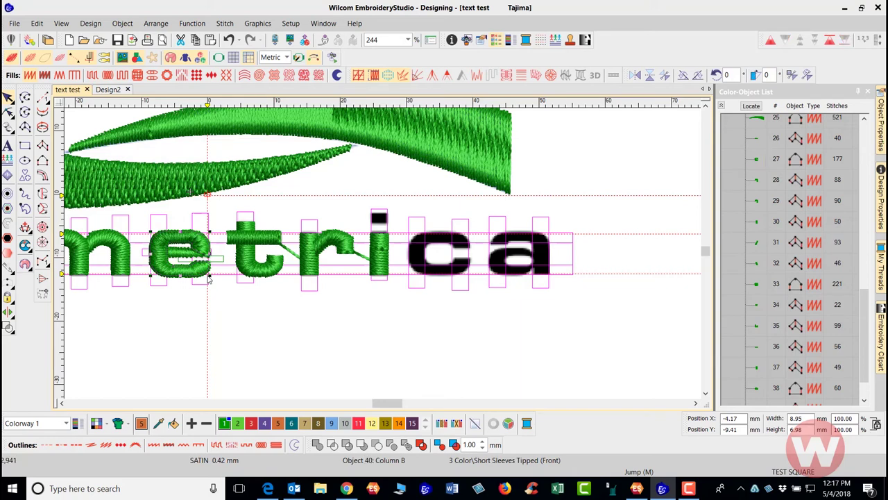
{"action": "left_click_drag", "start_coordinate": [208, 278], "coordinate": [454, 254]}
Align the copied e shape with the c's left outer edge, nudging it slightly left.
{"action": "scroll", "coordinate": [225, 301], "scroll_direction": "down", "scroll_amount": 2}
{"action": "scroll", "coordinate": [453, 254], "scroll_direction": "up", "scroll_amount": 5}
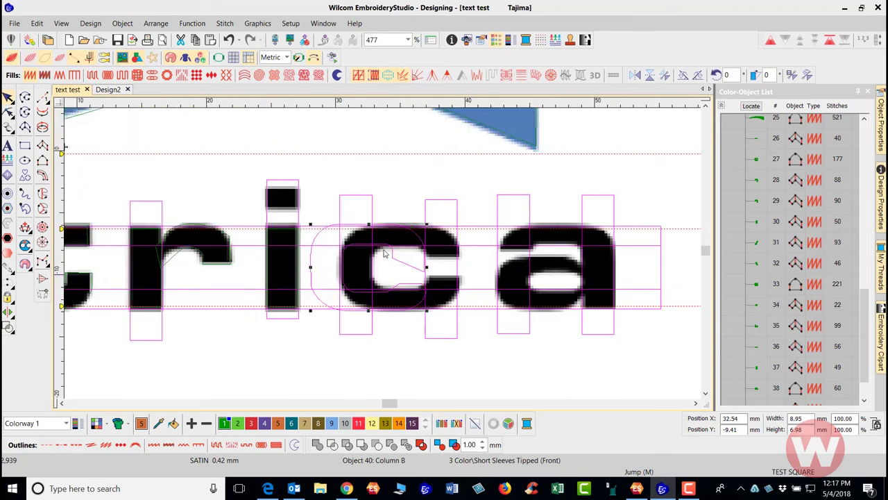
{"action": "left_click_drag", "start_coordinate": [384, 253], "coordinate": [387, 253]}
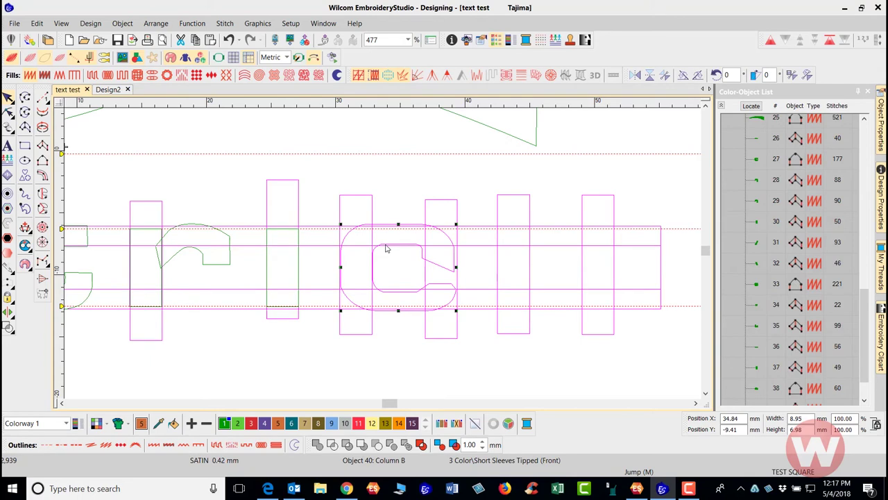
{"action": "key", "text": "Left"}
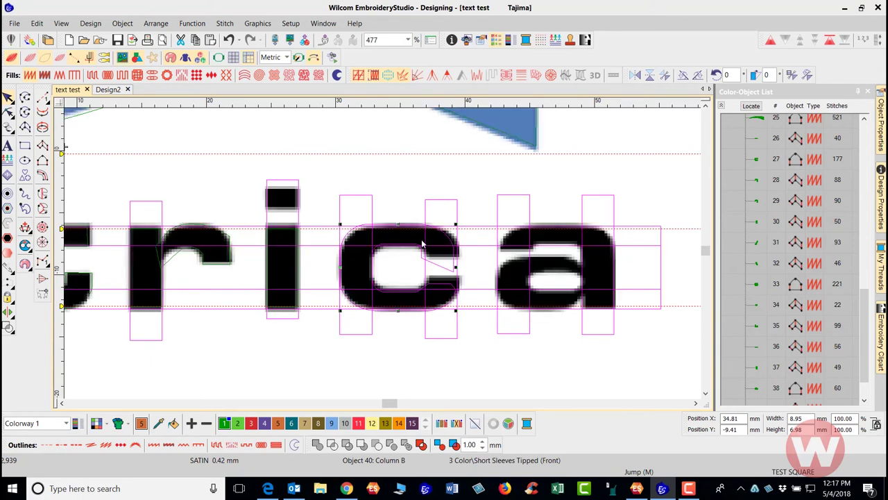
{"action": "left_click", "coordinate": [413, 192]}
Duplicate the satin column on the c in place and mirror the copy vertically.
{"action": "scroll", "coordinate": [422, 257], "scroll_direction": "up", "scroll_amount": 2}
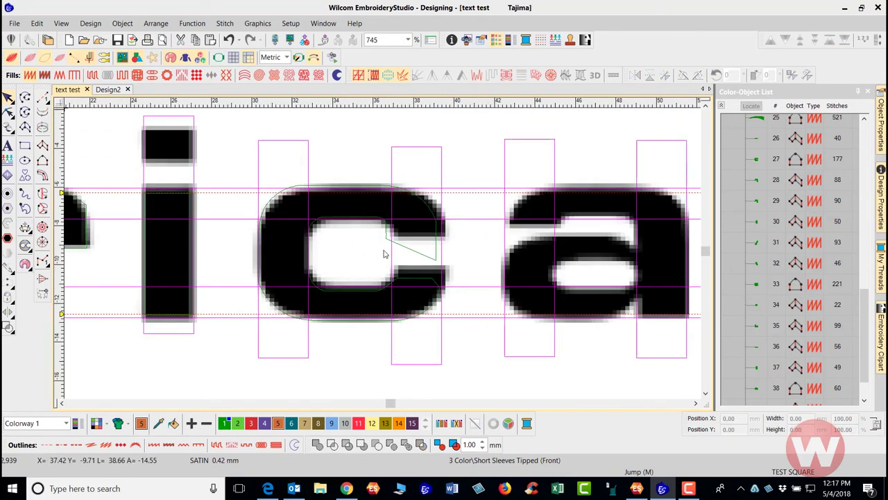
{"action": "left_click", "coordinate": [399, 282]}
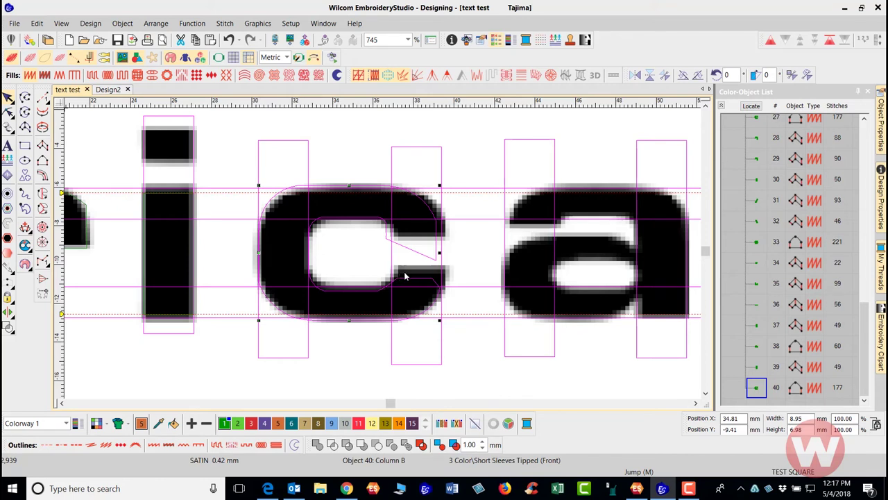
{"action": "key", "text": "Tab"}
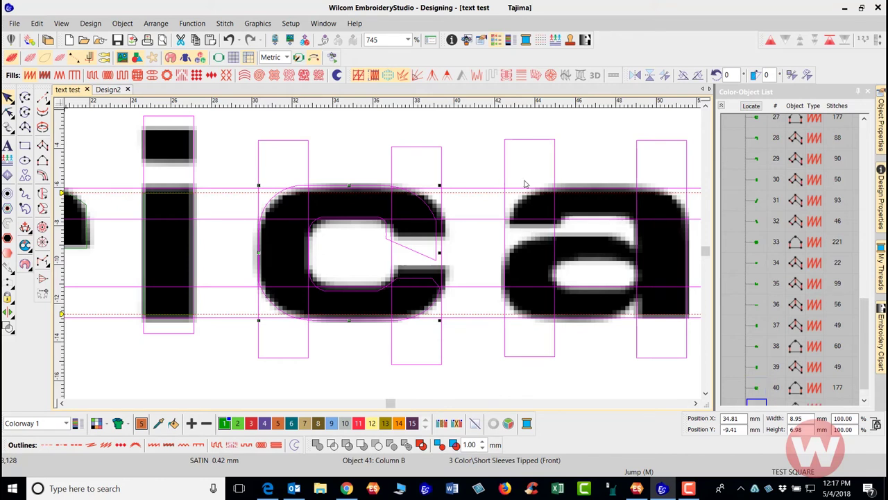
{"action": "left_click", "coordinate": [651, 76]}
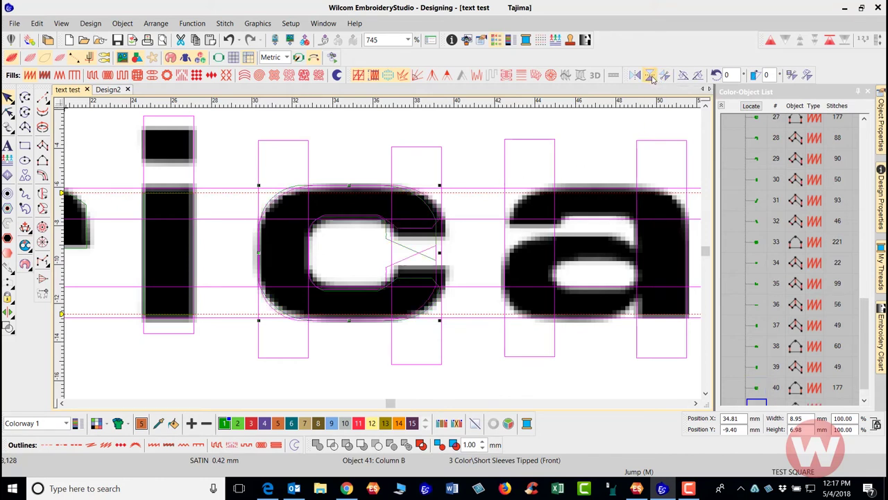
{"action": "left_click", "coordinate": [471, 148]}
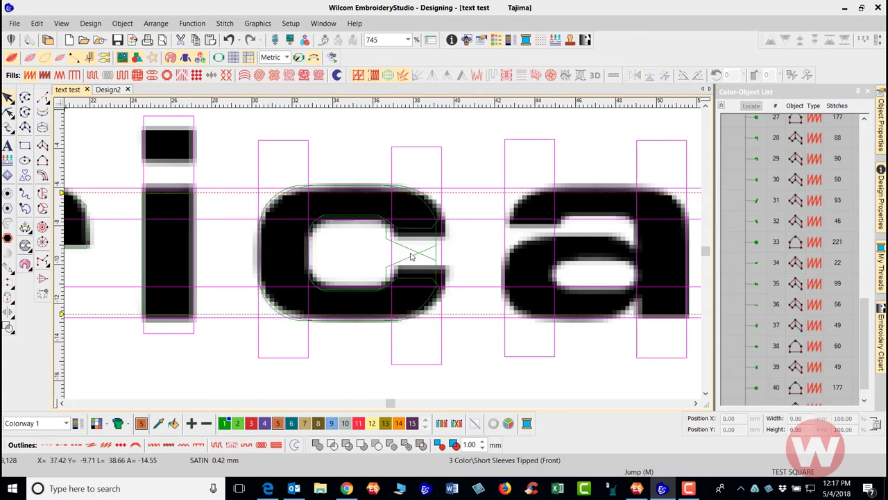
{"action": "scroll", "coordinate": [406, 288], "scroll_direction": "up", "scroll_amount": 1}
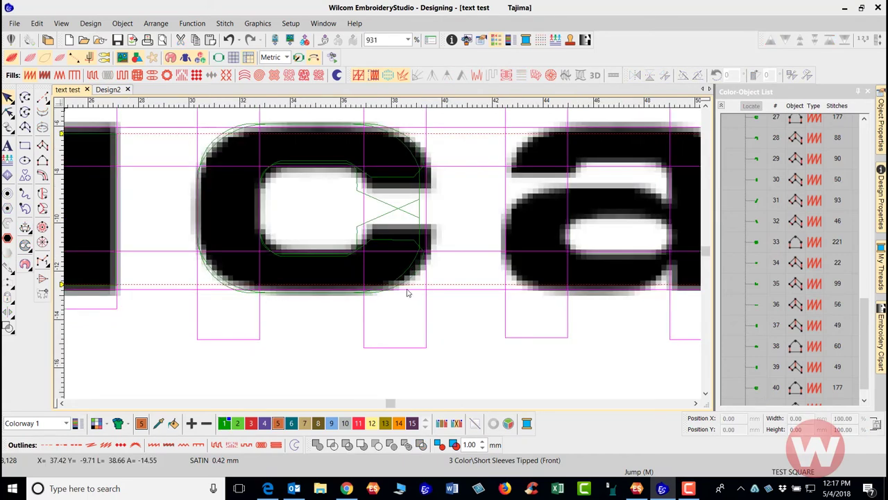
{"action": "left_click", "coordinate": [371, 240]}
{"action": "left_click", "coordinate": [450, 204]}
{"action": "key", "text": "shift+b"}
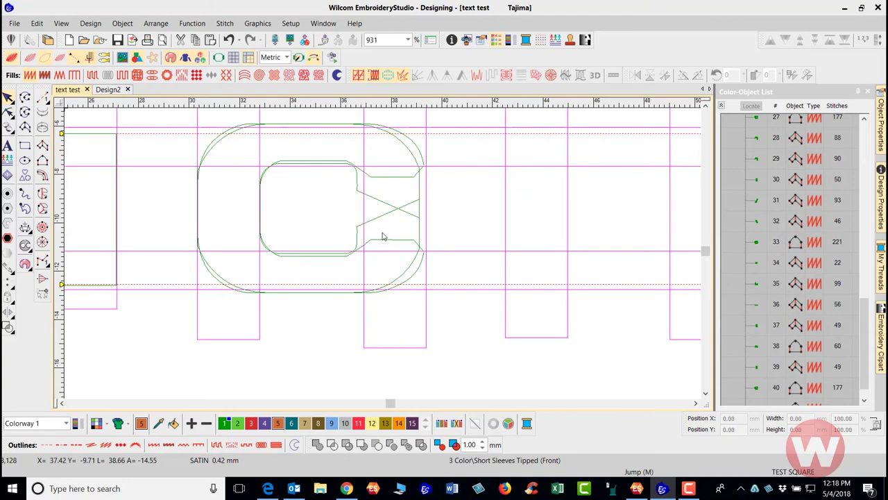
{"action": "key", "text": "shift+b"}
Digitize a satin column over the c with Column A, placing point pairs from the lower arm's end around the bottom to the lower-left curve.
{"action": "left_click", "coordinate": [43, 145]}
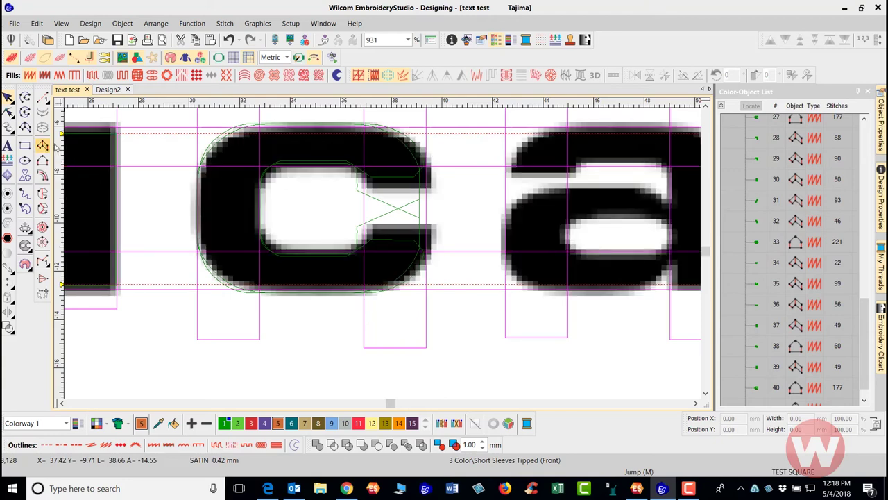
{"action": "scroll", "coordinate": [505, 244], "scroll_direction": "up", "scroll_amount": 1}
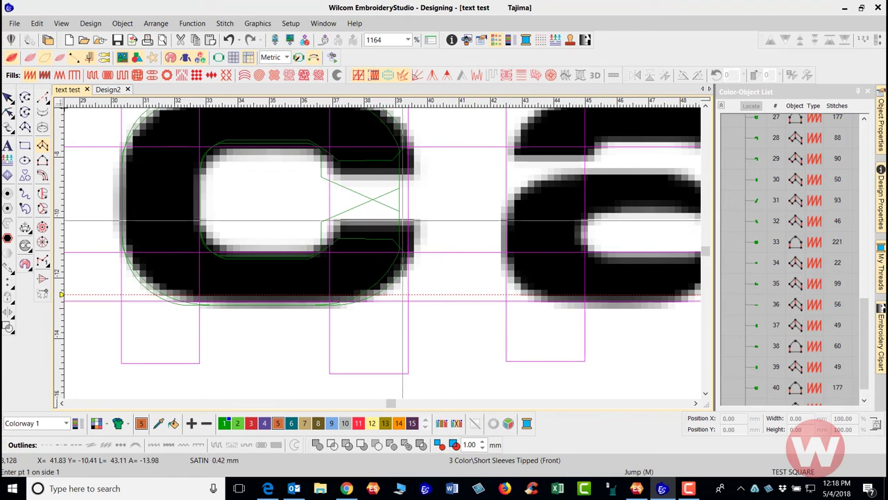
{"action": "left_click", "coordinate": [409, 225]}
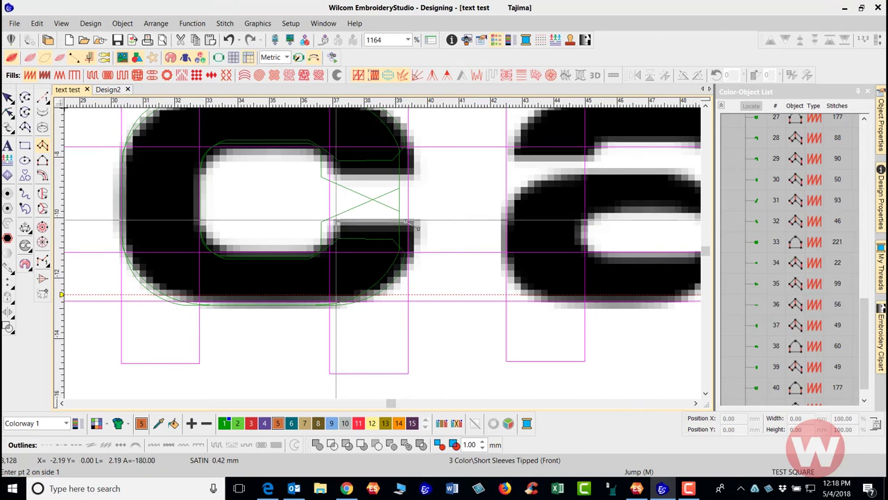
{"action": "left_click", "coordinate": [337, 221]}
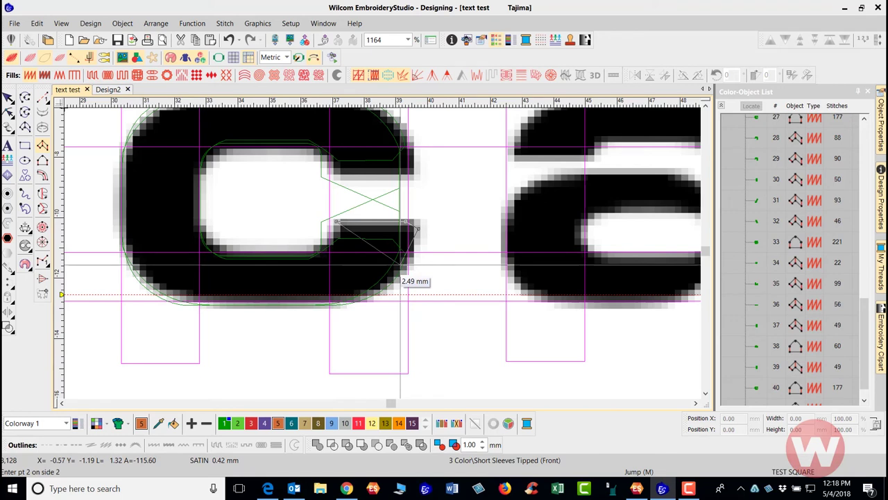
{"action": "left_click", "coordinate": [400, 266]}
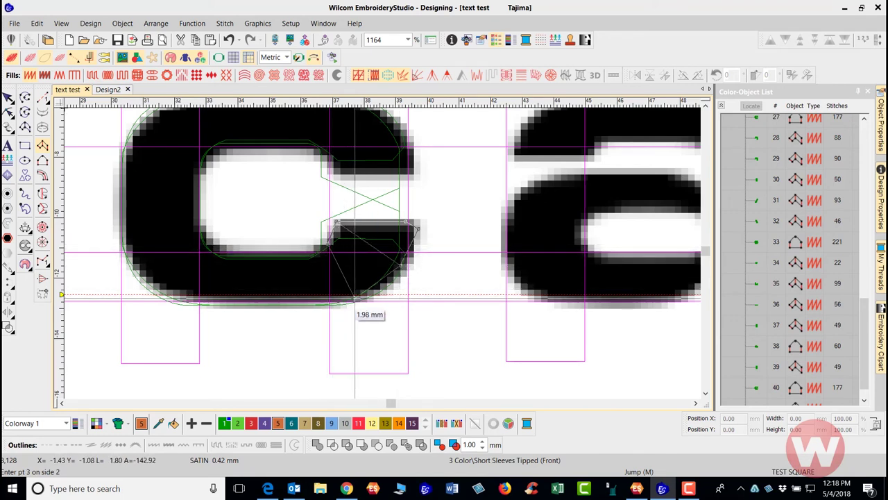
{"action": "left_click", "coordinate": [355, 299]}
{"action": "left_click", "coordinate": [309, 256]}
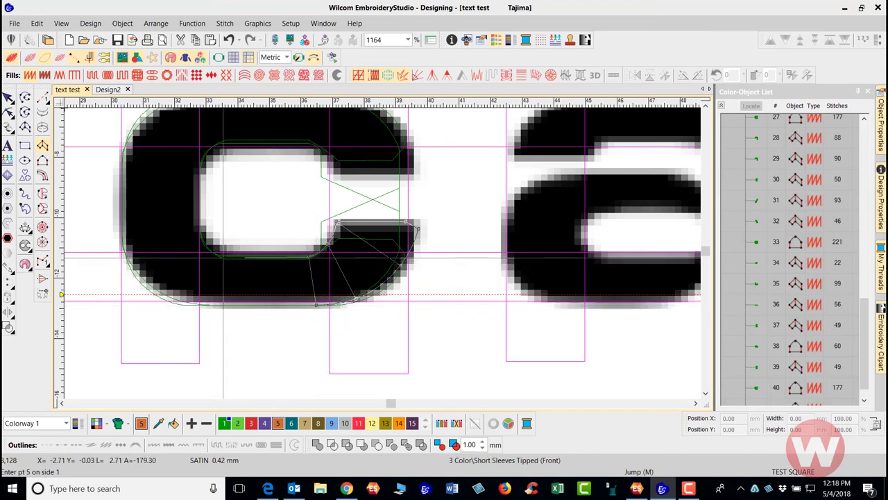
{"action": "left_click", "coordinate": [224, 256]}
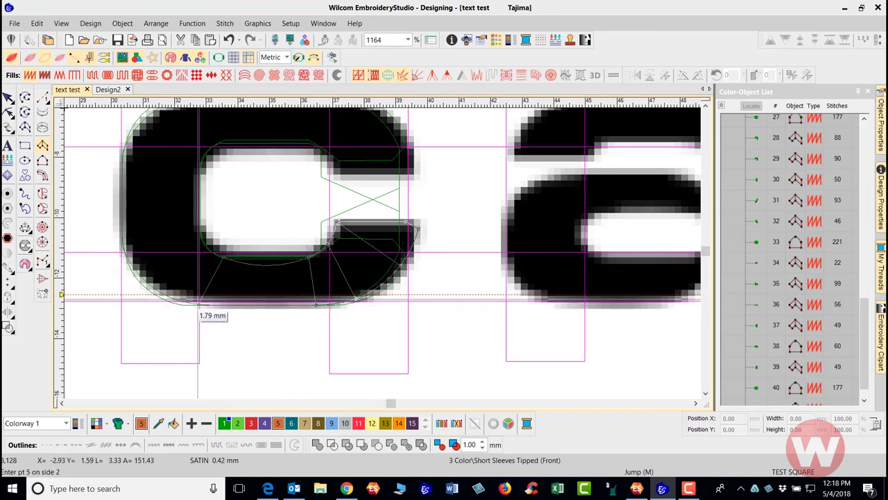
{"action": "left_click", "coordinate": [193, 304]}
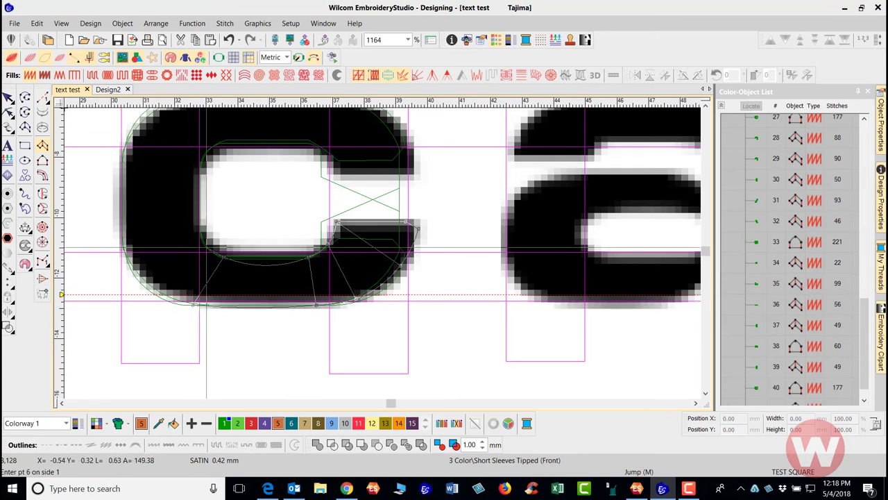
{"action": "left_click", "coordinate": [149, 286]}
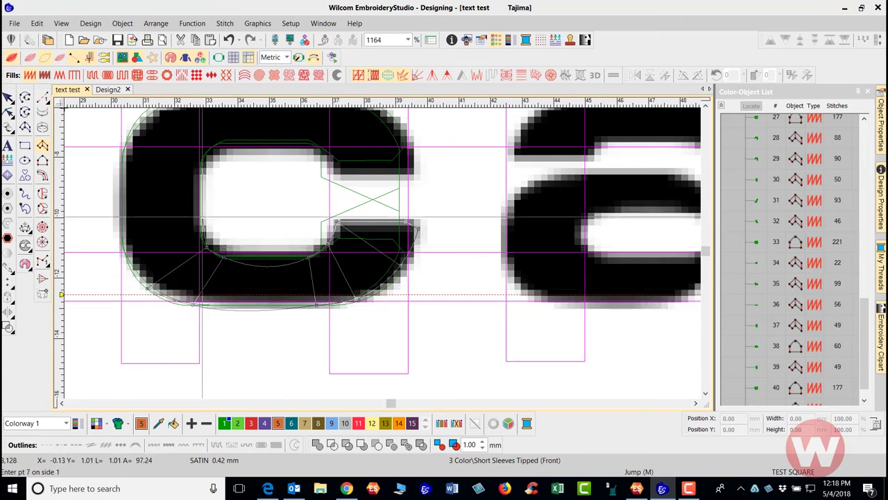
{"action": "left_click", "coordinate": [200, 219]}
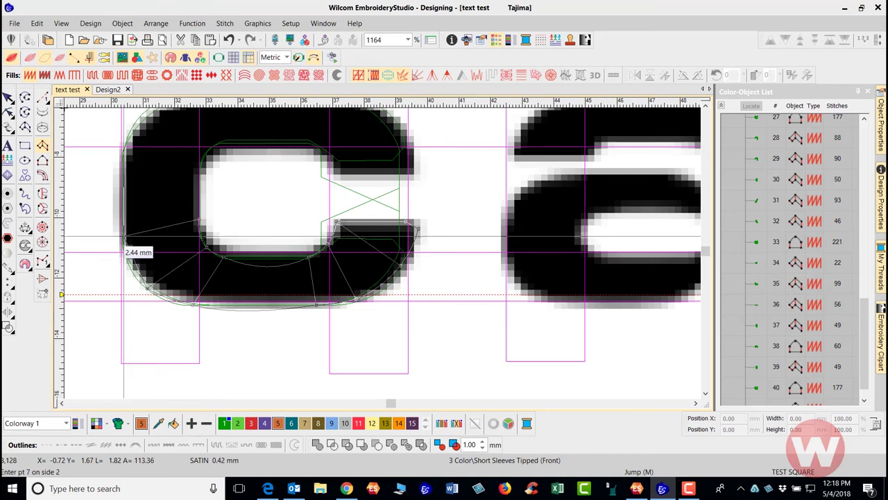
{"action": "left_click", "coordinate": [122, 236]}
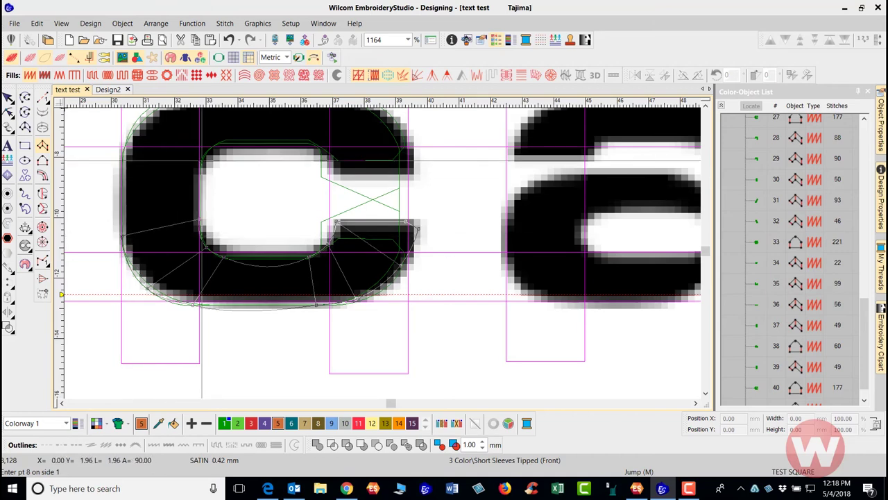
Continue the c's column up the outer side and over the top to the upper arm's end, and generate its stitches.
{"action": "left_click", "coordinate": [123, 159]}
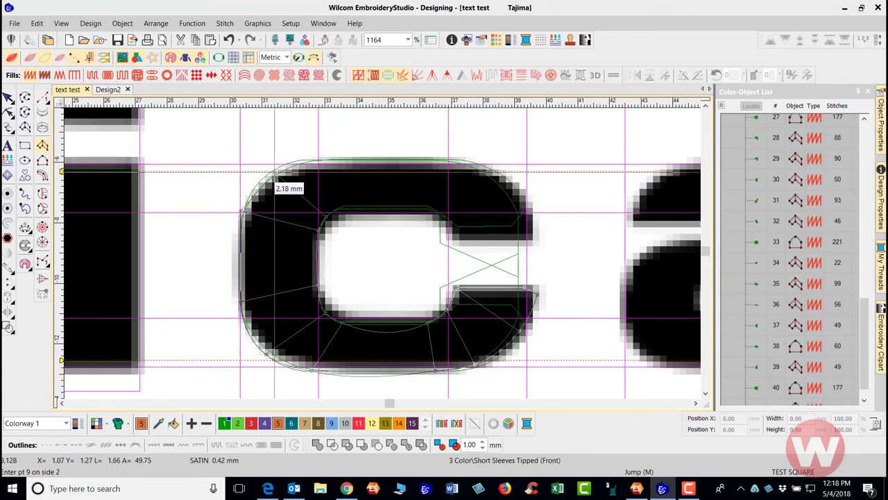
{"action": "left_click", "coordinate": [275, 172]}
{"action": "left_click", "coordinate": [343, 206]}
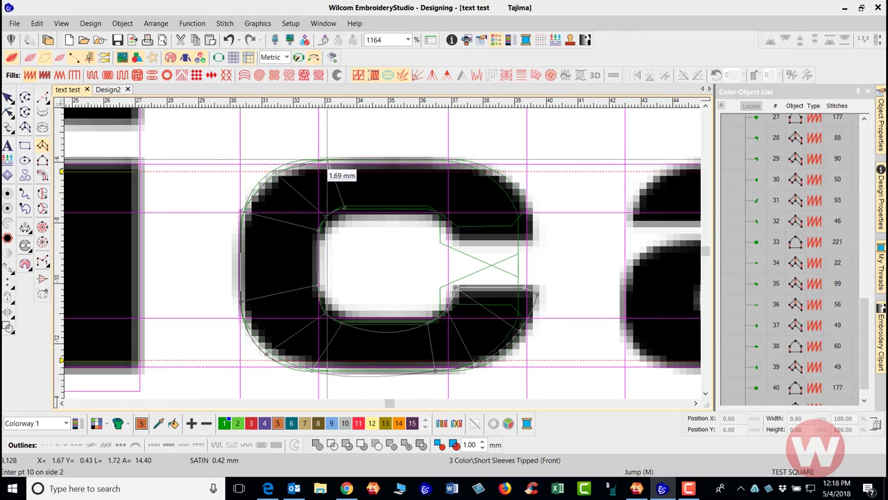
{"action": "left_click", "coordinate": [327, 160]}
{"action": "left_click", "coordinate": [442, 163]}
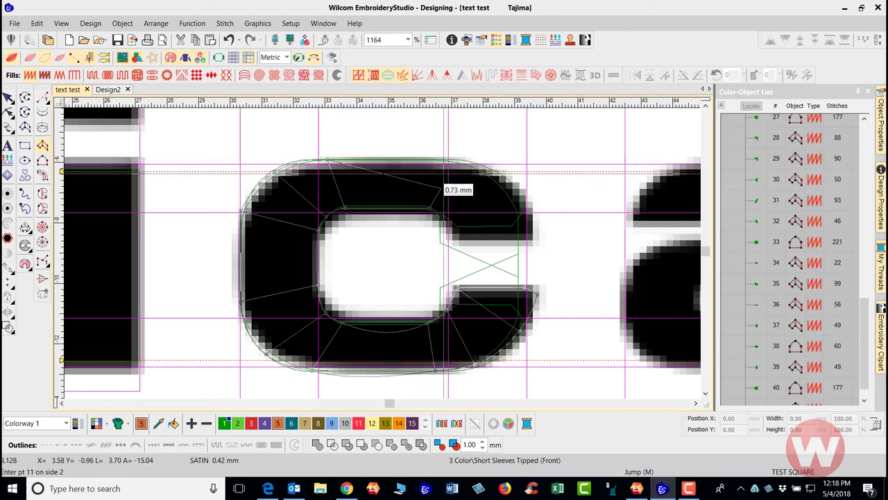
{"action": "left_click", "coordinate": [447, 217]}
{"action": "left_click", "coordinate": [487, 172]}
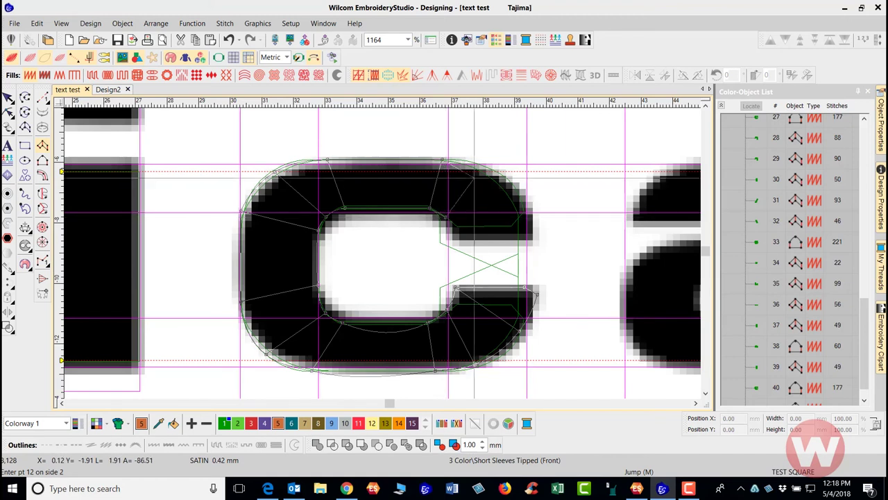
{"action": "left_click", "coordinate": [454, 239]}
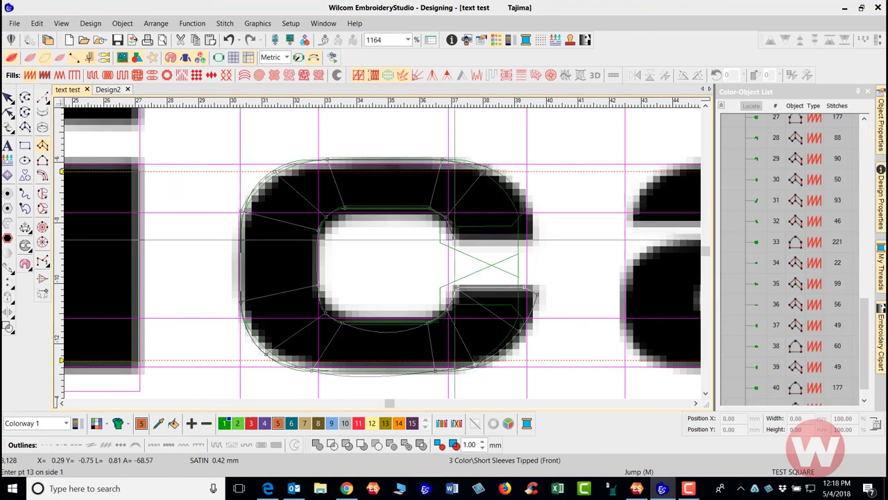
{"action": "left_click", "coordinate": [519, 189]}
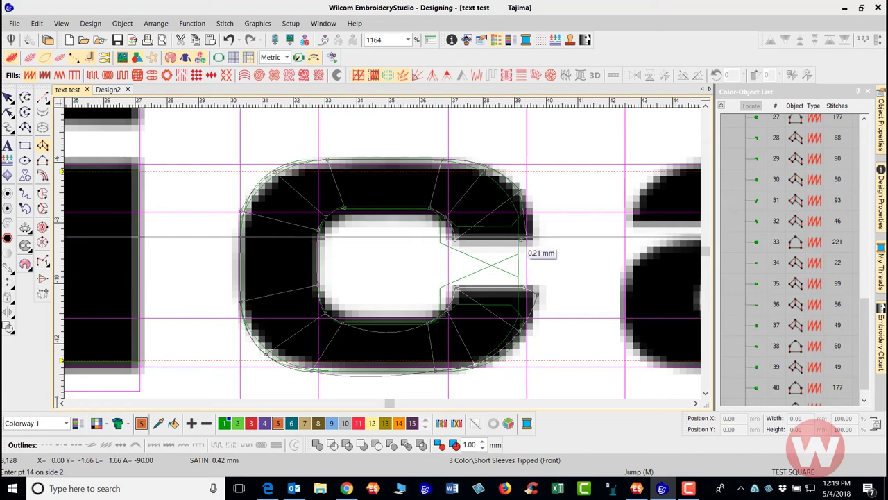
{"action": "left_click", "coordinate": [522, 240]}
{"action": "key", "text": "Return"}
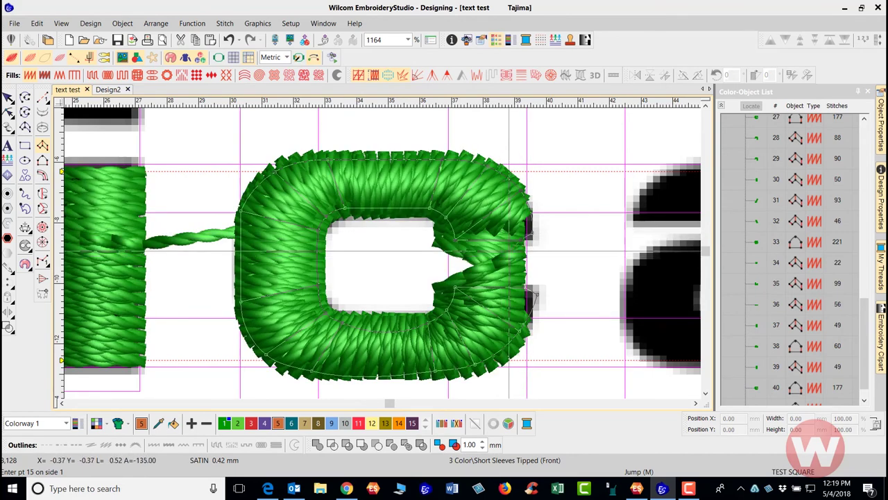
{"action": "key", "text": "Return"}
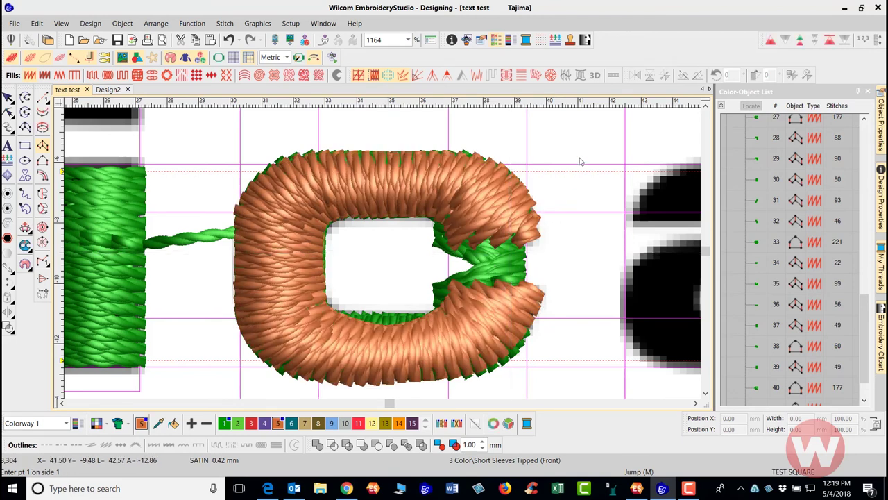
Delete the two green copied e columns lying beneath the newly digitized c.
{"action": "key", "text": "Escape"}
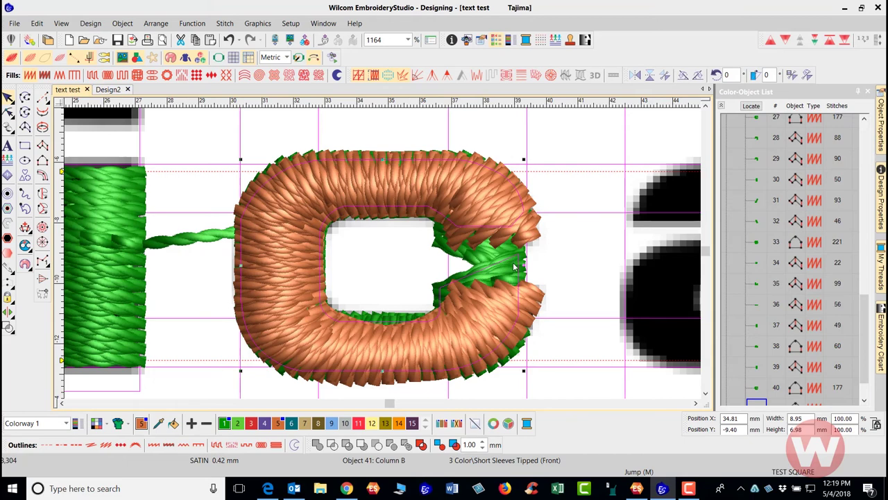
{"action": "key", "text": "Delete"}
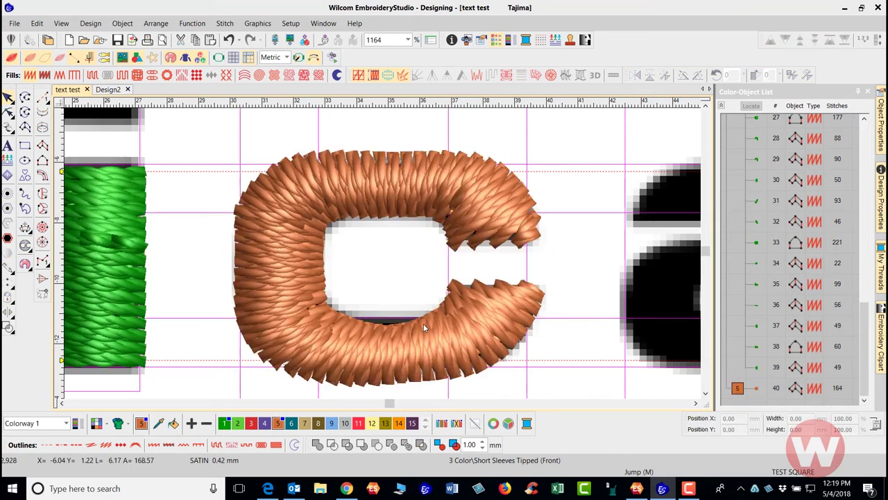
Reshape the c, straightening the bottom edge of its inner opening and adjusting the stitch angle on the lower curve.
{"action": "key", "text": "s"}
{"action": "left_click", "coordinate": [411, 334]}
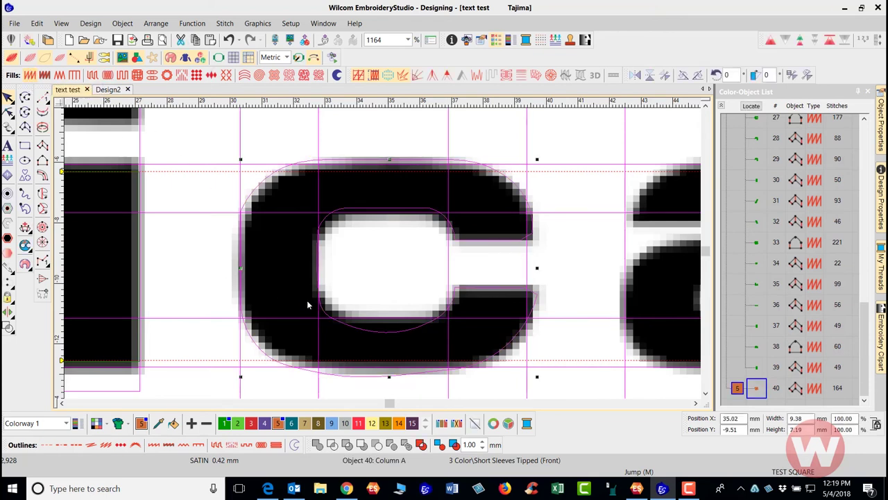
{"action": "key", "text": "h"}
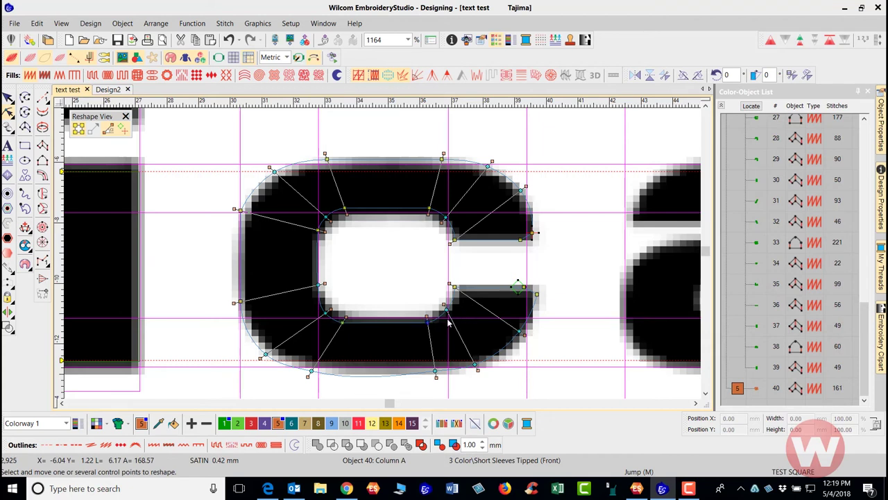
{"action": "left_click_drag", "start_coordinate": [478, 365], "coordinate": [486, 366]}
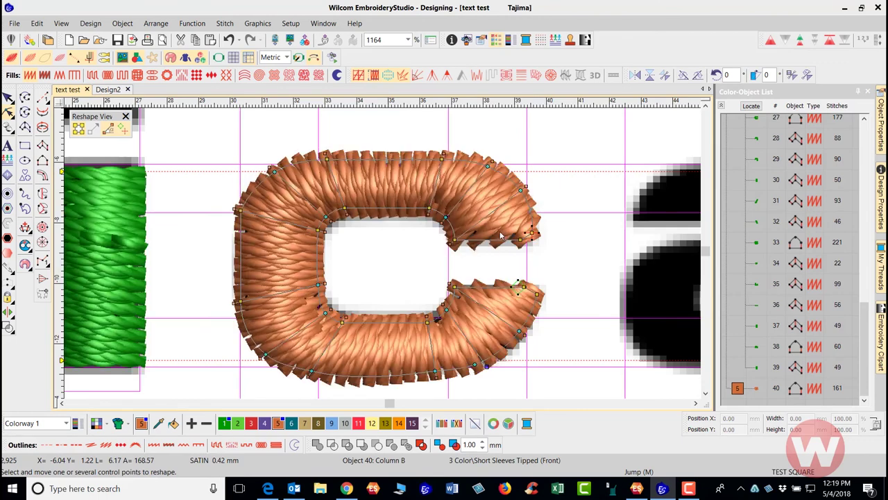
{"action": "key", "text": "1"}
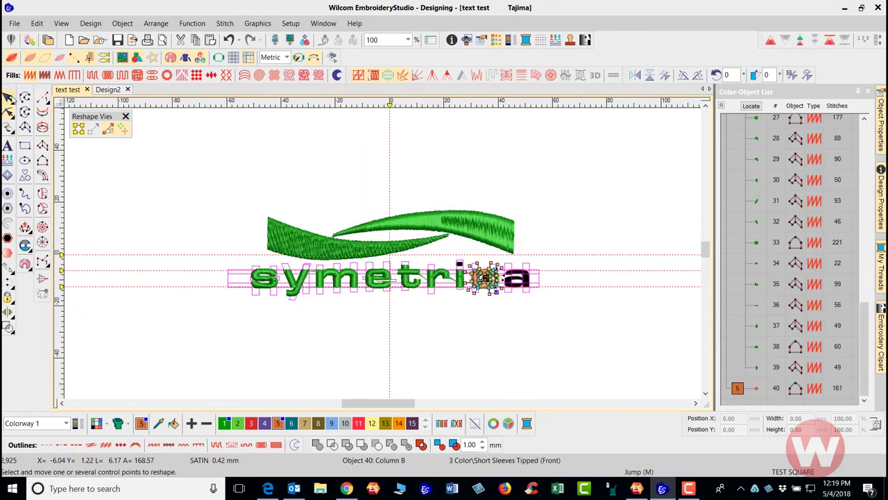
{"action": "left_click", "coordinate": [9, 99]}
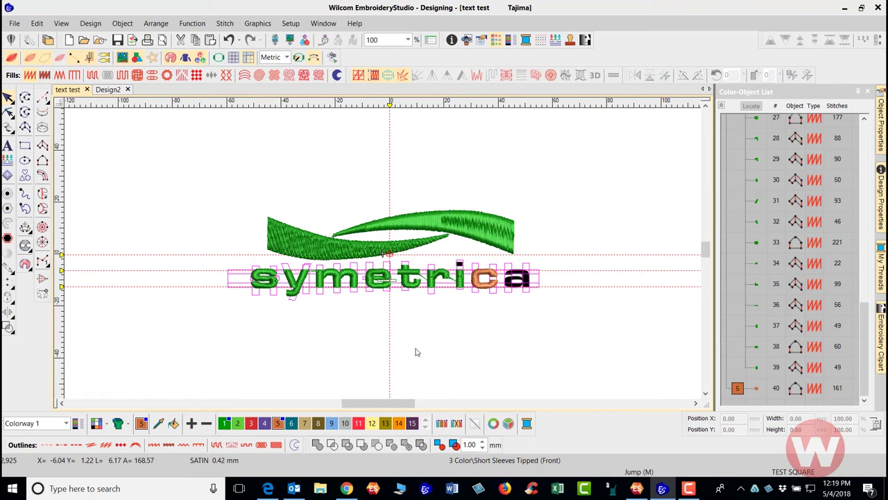
Recolor the c with thread color 1 to match the other green letters.
{"action": "left_click", "coordinate": [480, 287]}
{"action": "left_click", "coordinate": [228, 425]}
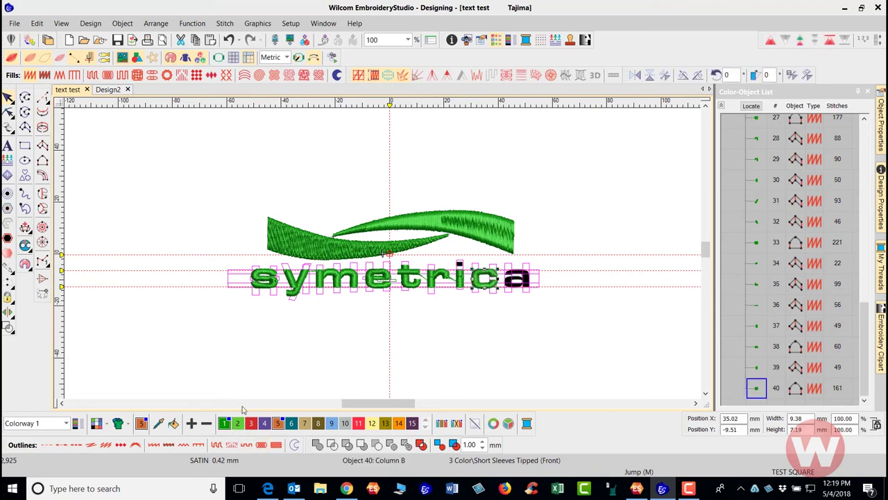
{"action": "left_click", "coordinate": [383, 311]}
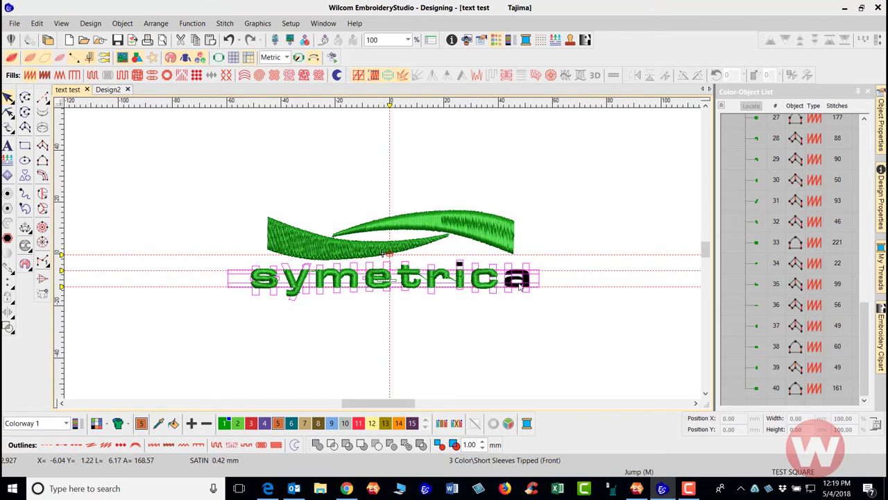
Duplicate the satin column forming the body of the e and place the copy just to the right of the a.
{"action": "scroll", "coordinate": [521, 286], "scroll_direction": "up", "scroll_amount": 4}
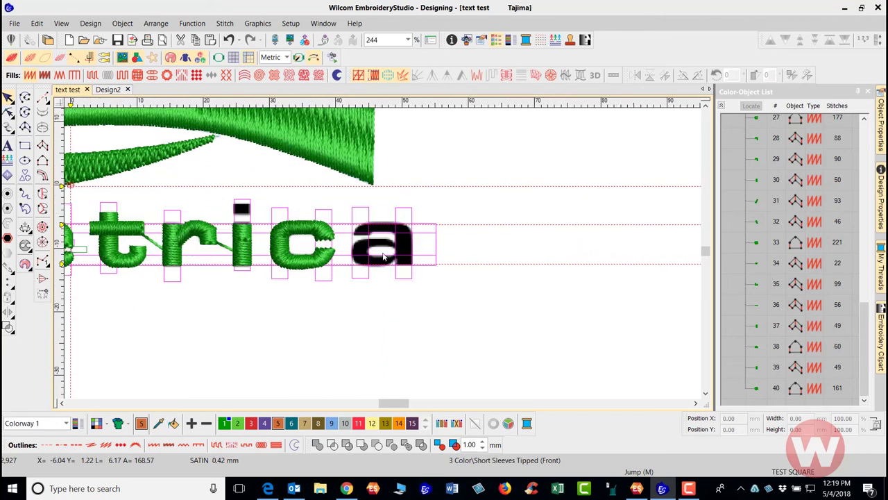
{"action": "scroll", "coordinate": [384, 256], "scroll_direction": "up", "scroll_amount": 1}
{"action": "scroll", "coordinate": [383, 256], "scroll_direction": "down", "scroll_amount": 1}
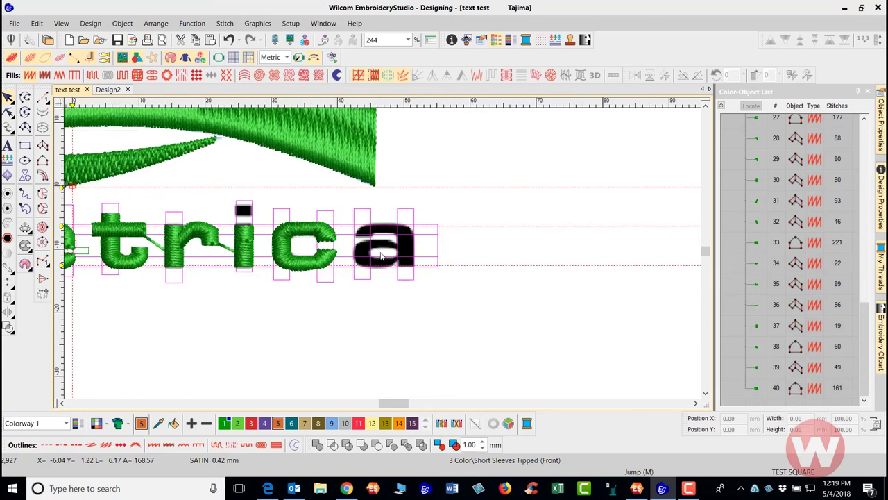
{"action": "scroll", "coordinate": [383, 256], "scroll_direction": "up", "scroll_amount": 1}
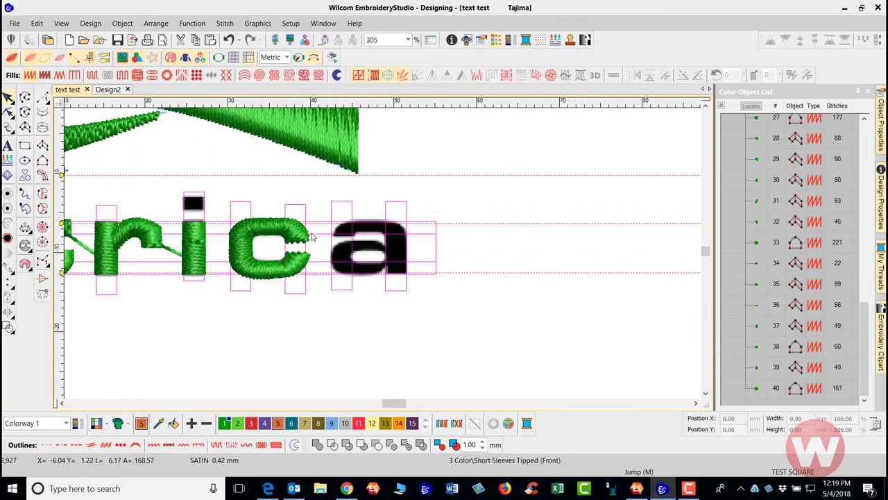
{"action": "scroll", "coordinate": [378, 258], "scroll_direction": "down", "scroll_amount": 2}
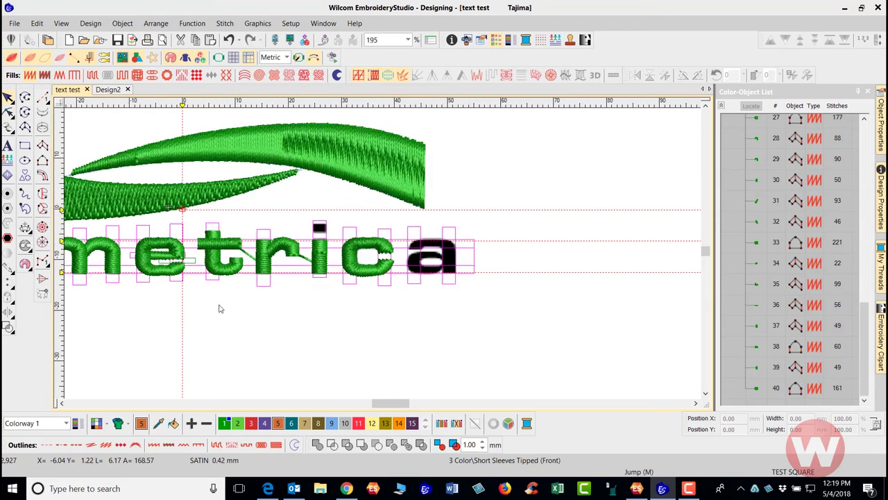
{"action": "left_click", "coordinate": [182, 274]}
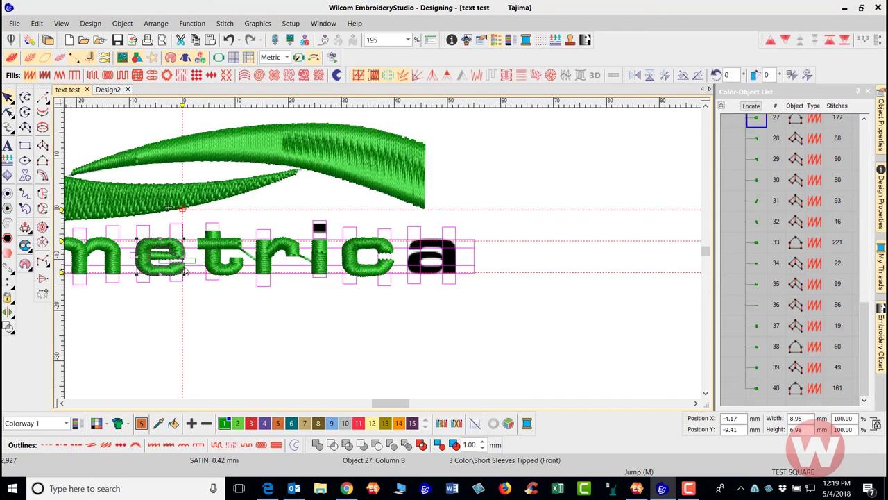
{"action": "left_click_drag", "start_coordinate": [186, 271], "coordinate": [510, 263]}
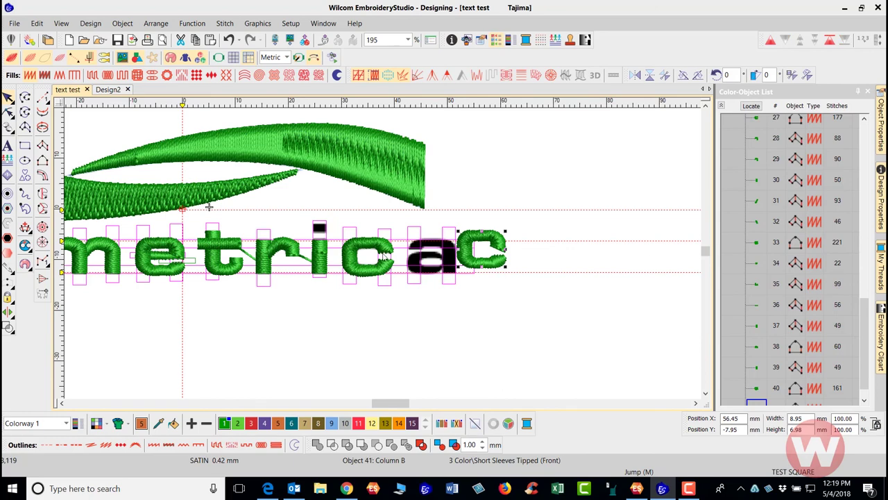
{"action": "scroll", "coordinate": [385, 257], "scroll_direction": "up", "scroll_amount": 7}
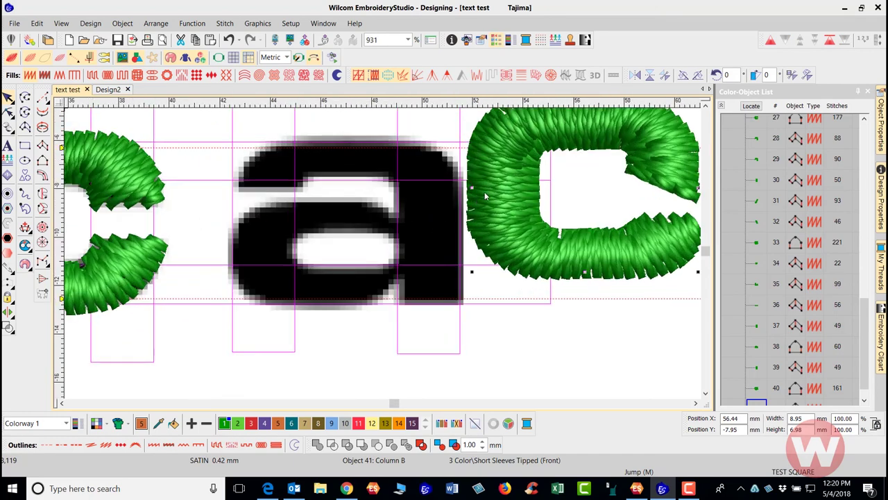
Mirror the copied e body horizontally and vertically, and position it over the a in the artwork.
{"action": "left_click", "coordinate": [634, 75]}
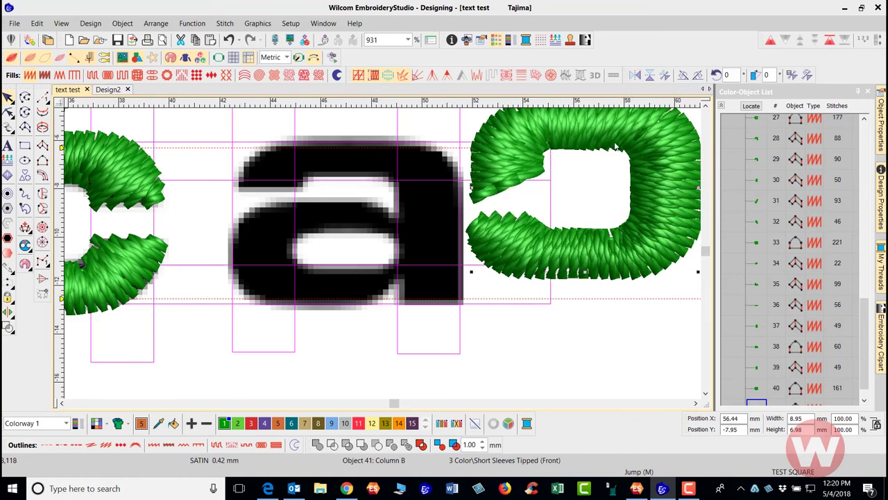
{"action": "left_click", "coordinate": [650, 74]}
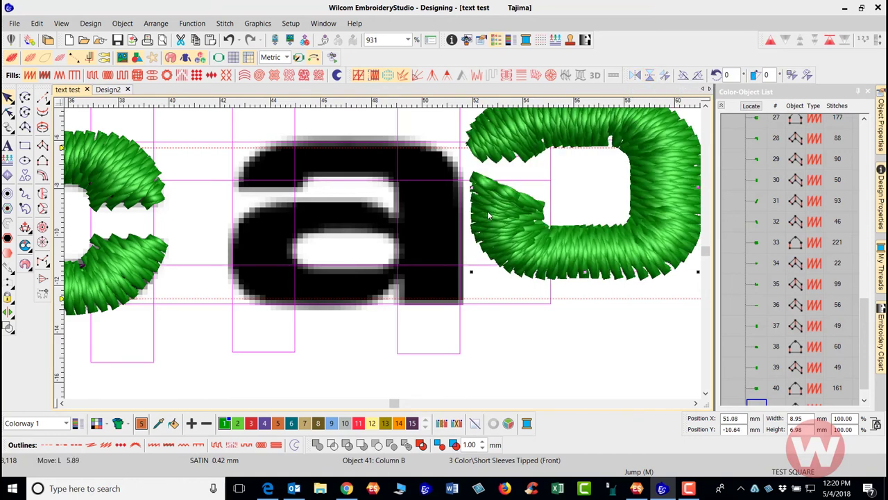
{"action": "left_click_drag", "start_coordinate": [489, 217], "coordinate": [403, 184]}
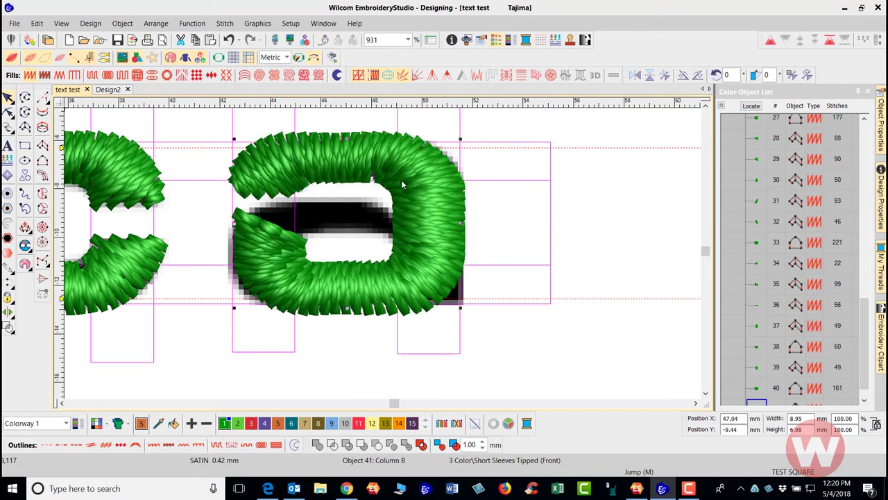
{"action": "left_click", "coordinate": [539, 245]}
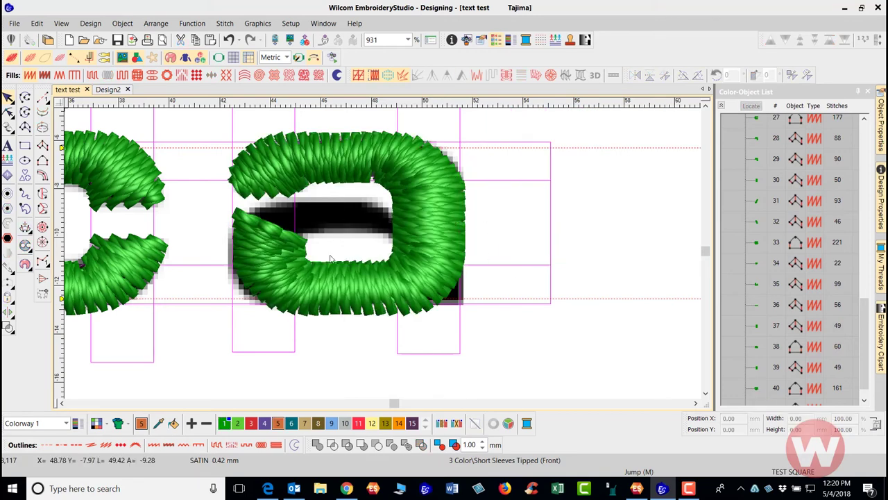
Begin a Column A satin for the a's bowl, placing point pairs from the stem along the upper arm and around the left curve.
{"action": "key", "text": "t"}
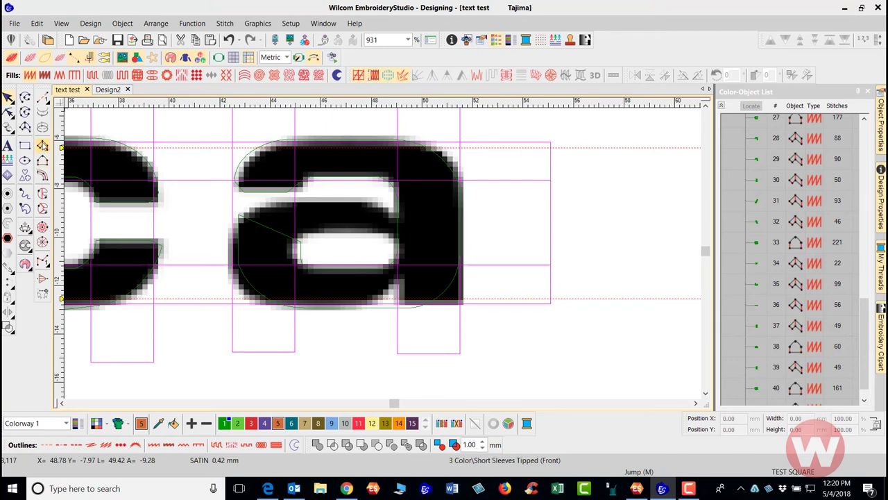
{"action": "left_click", "coordinate": [42, 146]}
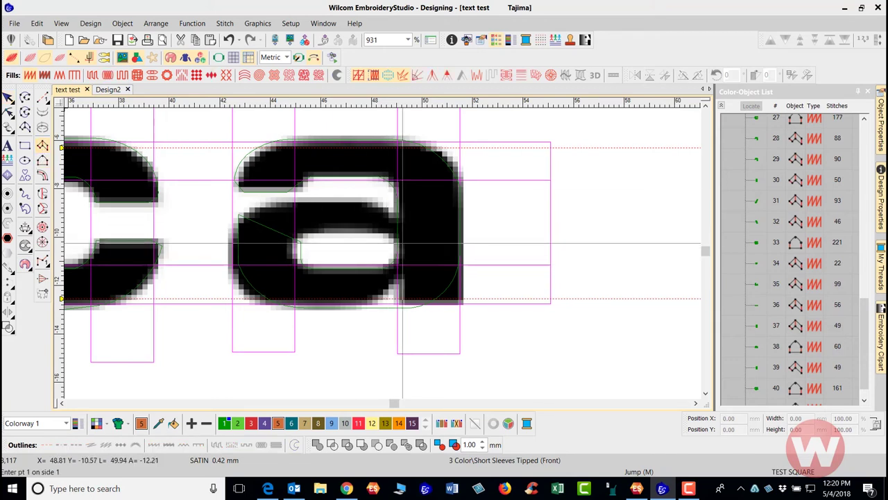
{"action": "left_click", "coordinate": [402, 244]}
{"action": "left_click", "coordinate": [374, 242]}
{"action": "left_click", "coordinate": [405, 221]}
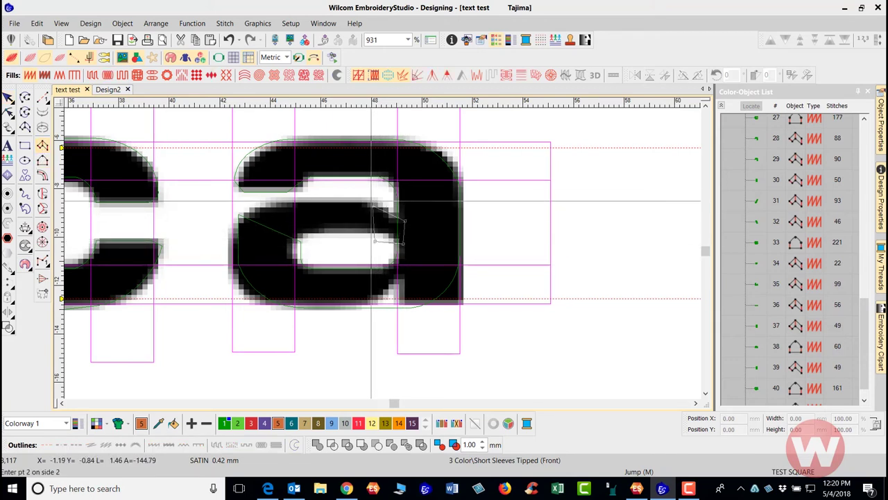
{"action": "left_click", "coordinate": [367, 202]}
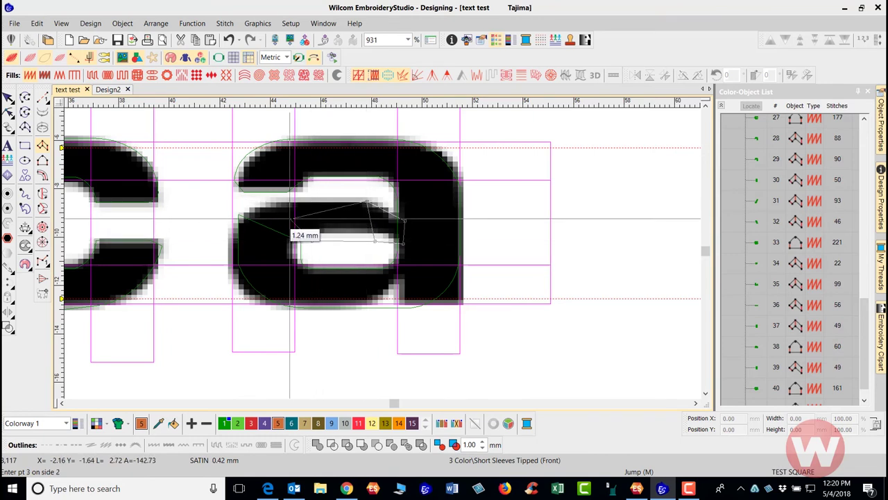
{"action": "left_click", "coordinate": [278, 204]}
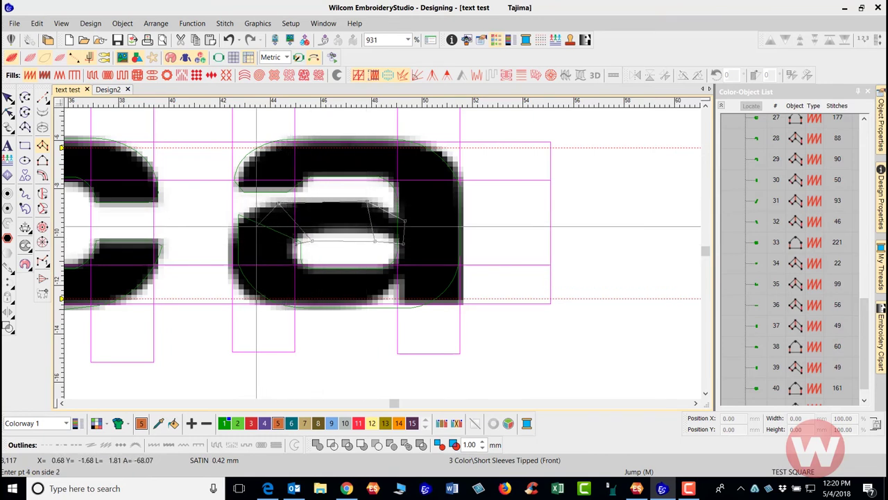
{"action": "left_click", "coordinate": [239, 221]}
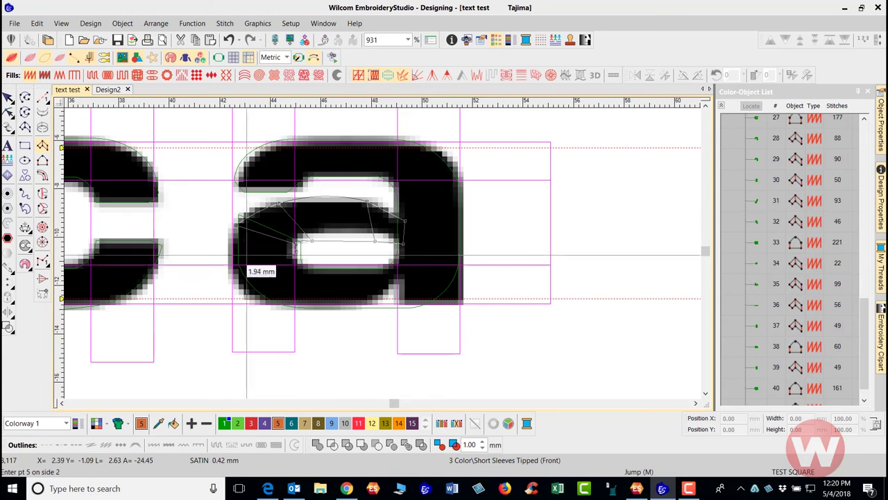
{"action": "left_click", "coordinate": [231, 256]}
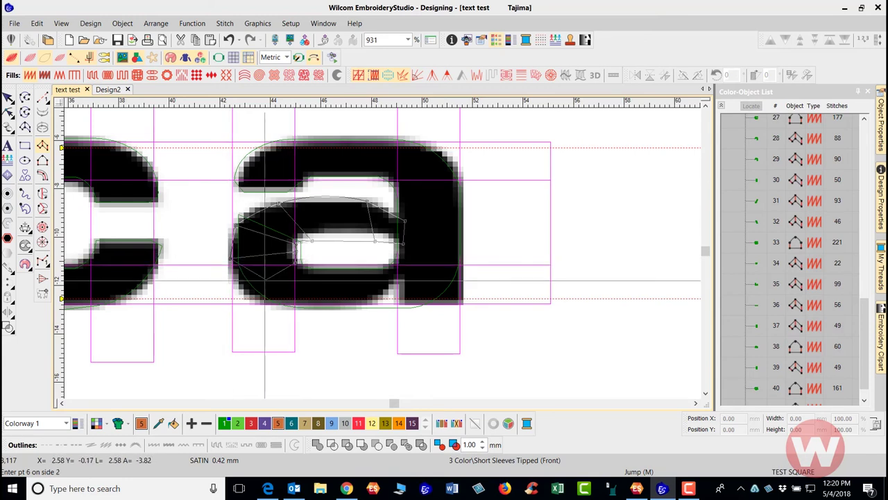
{"action": "left_click", "coordinate": [246, 293]}
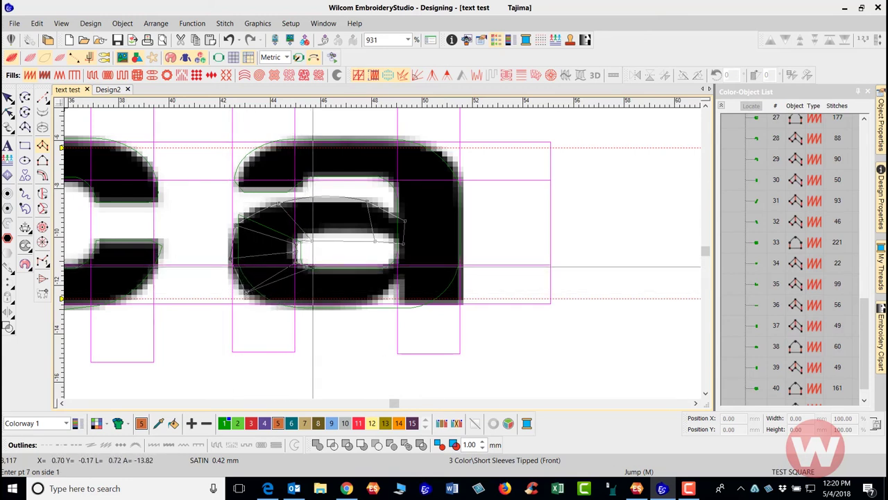
Extend the bowl's satin column along its lower arm to an angled end inside the stem, and generate the stitches.
{"action": "left_click", "coordinate": [302, 304]}
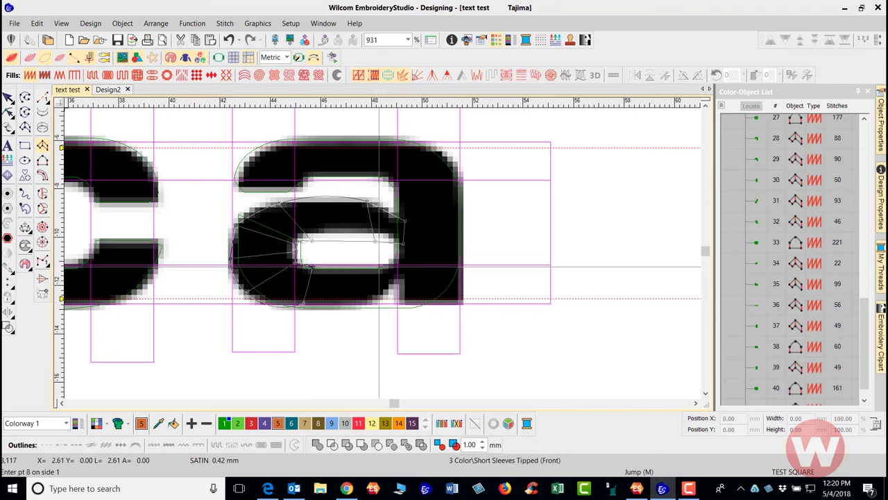
{"action": "left_click", "coordinate": [379, 266]}
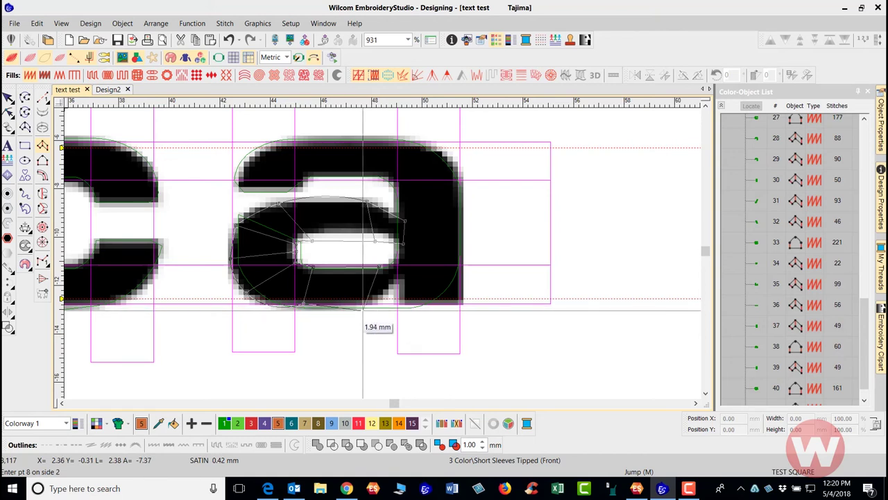
{"action": "left_click", "coordinate": [367, 303]}
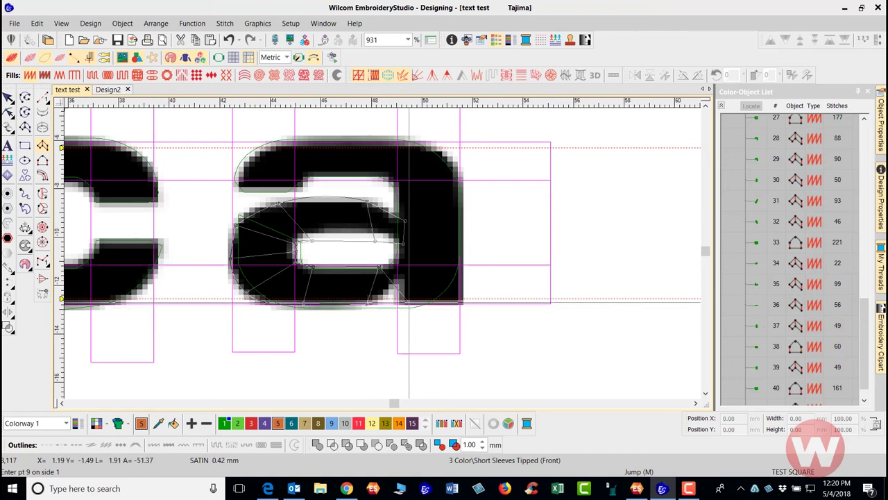
{"action": "key", "text": "BackSpace"}
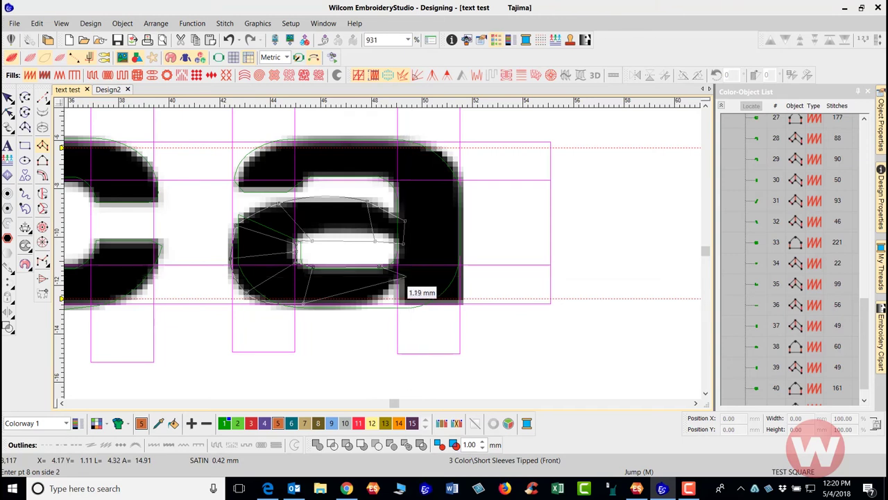
{"action": "key", "text": "BackSpace"}
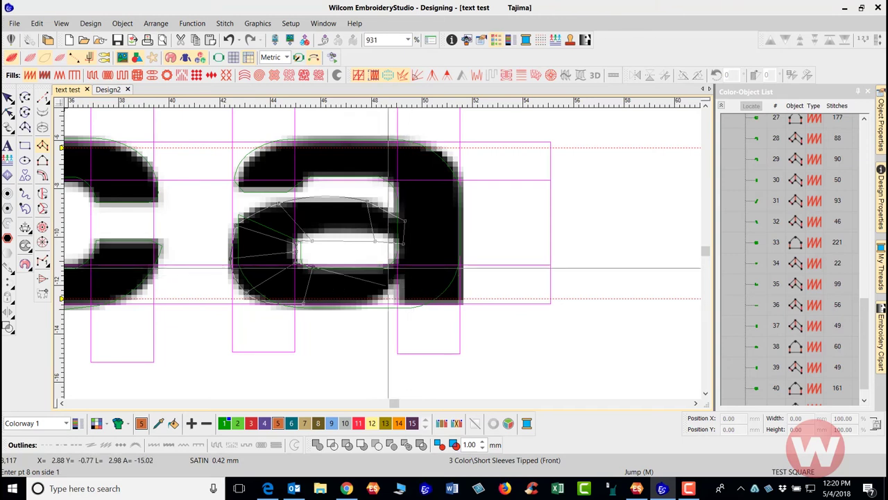
{"action": "left_click", "coordinate": [406, 267]}
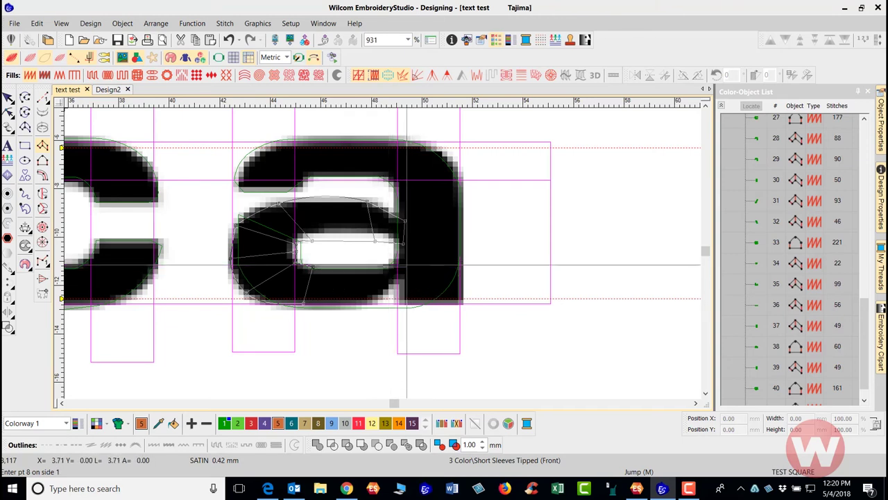
{"action": "left_click", "coordinate": [379, 303]}
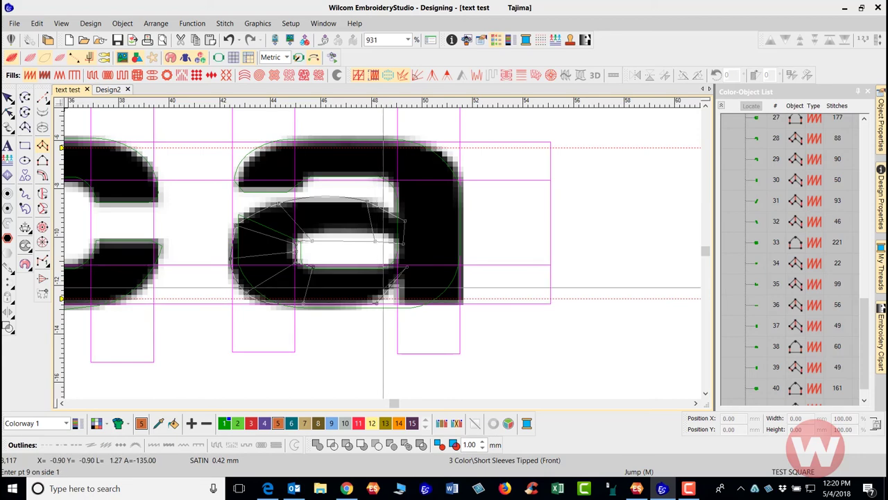
{"action": "key", "text": "Return"}
{"action": "key", "text": "t"}
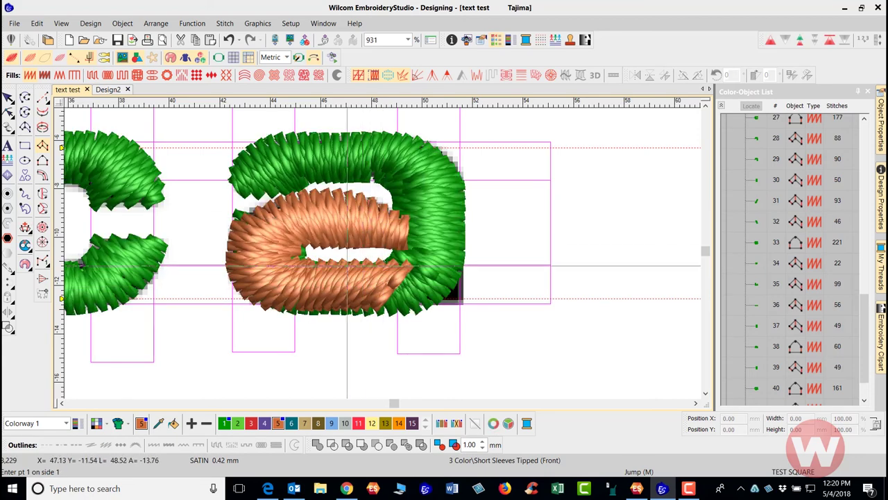
Reshape the a's bowl by adjusting the inner point on its left curve and the outer point at the upper left.
{"action": "key", "text": "h"}
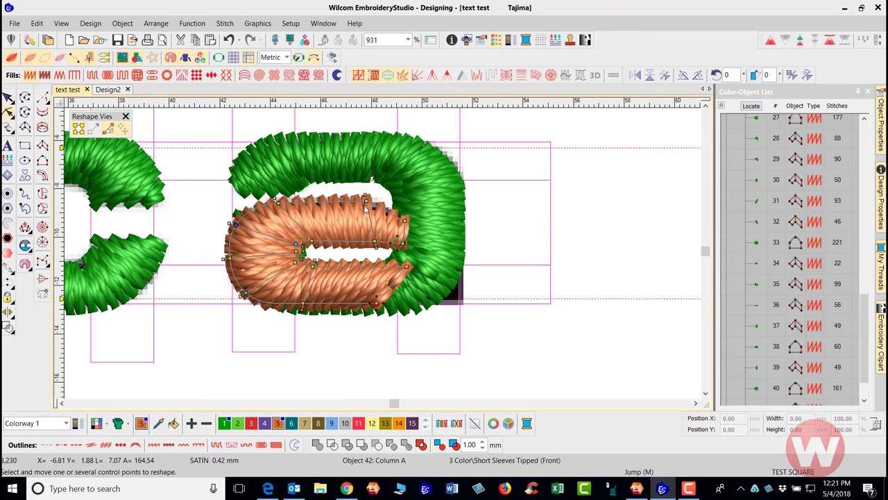
{"action": "key", "text": "s"}
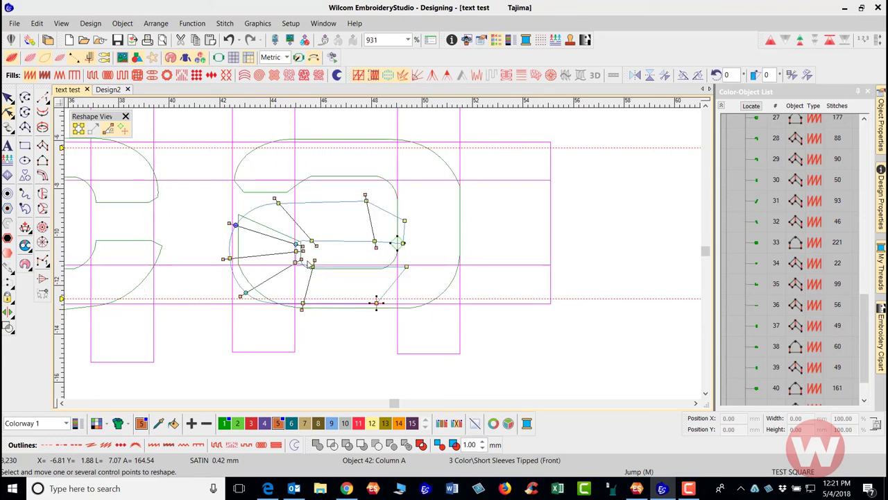
{"action": "scroll", "coordinate": [463, 216], "scroll_direction": "up", "scroll_amount": 3}
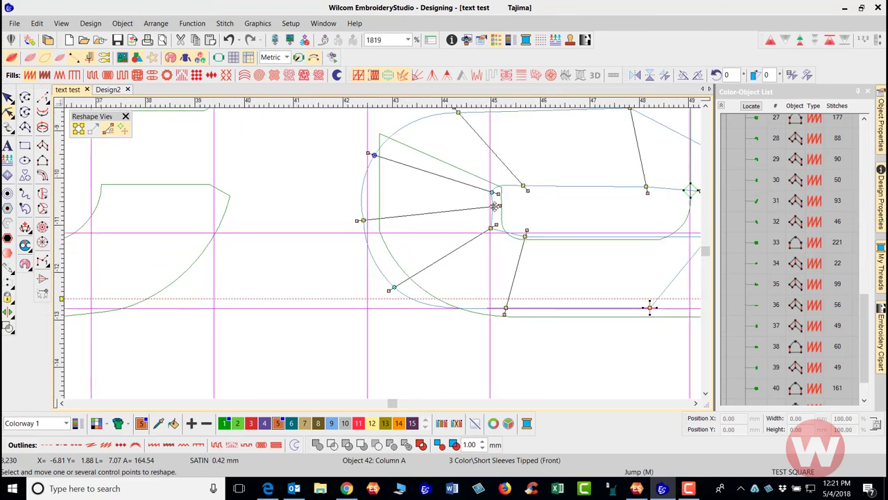
{"action": "left_click_drag", "start_coordinate": [495, 205], "coordinate": [490, 209]}
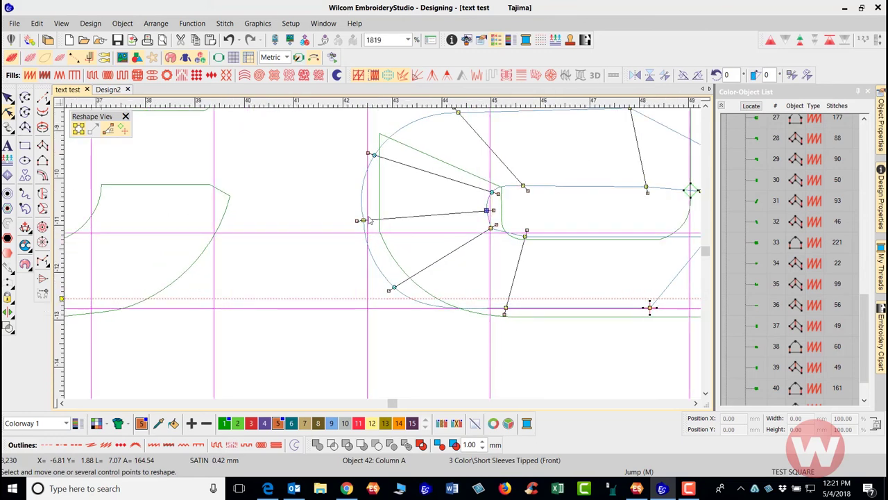
{"action": "left_click_drag", "start_coordinate": [374, 155], "coordinate": [383, 150]}
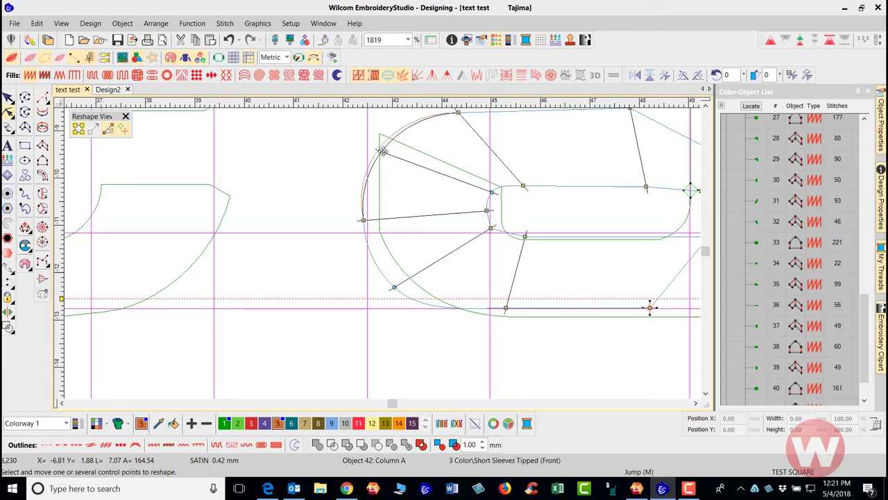
{"action": "scroll", "coordinate": [553, 270], "scroll_direction": "down", "scroll_amount": 2}
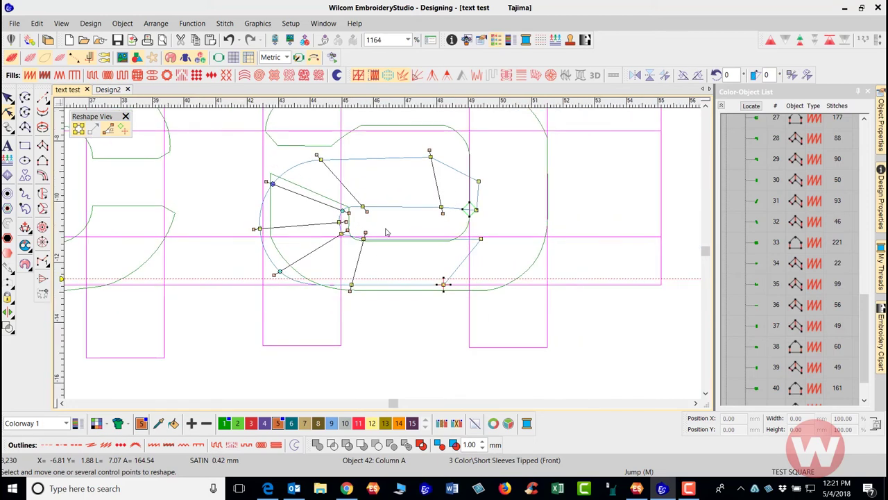
{"action": "key", "text": "Escape"}
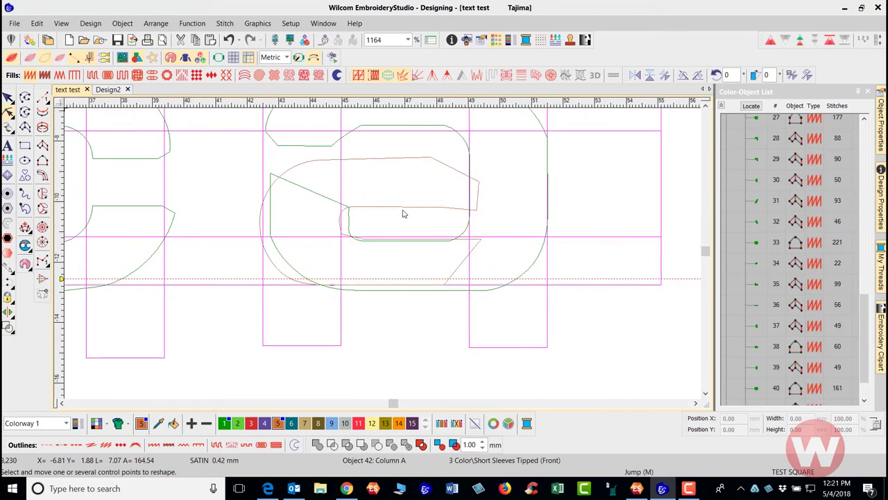
Digitize a travel run from the bowl's lower end up through the a's stem and along the top arm to its left end.
{"action": "scroll", "coordinate": [430, 244], "scroll_direction": "down", "scroll_amount": 1}
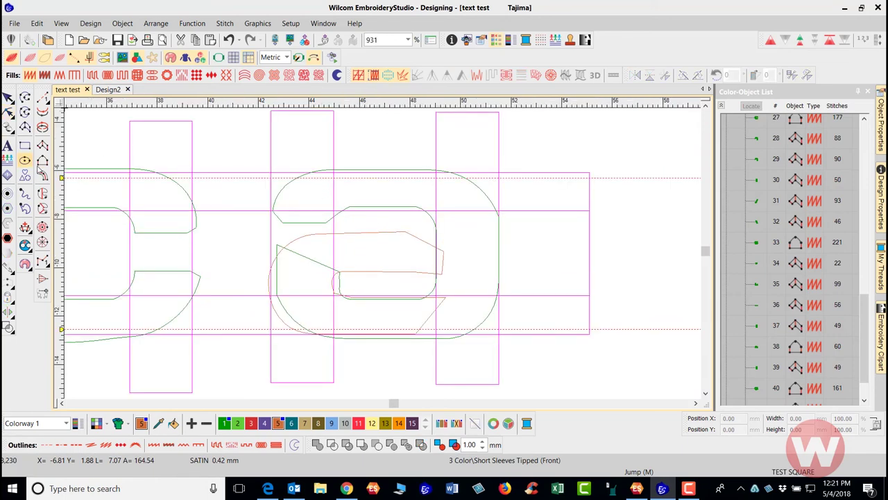
{"action": "left_click", "coordinate": [42, 99]}
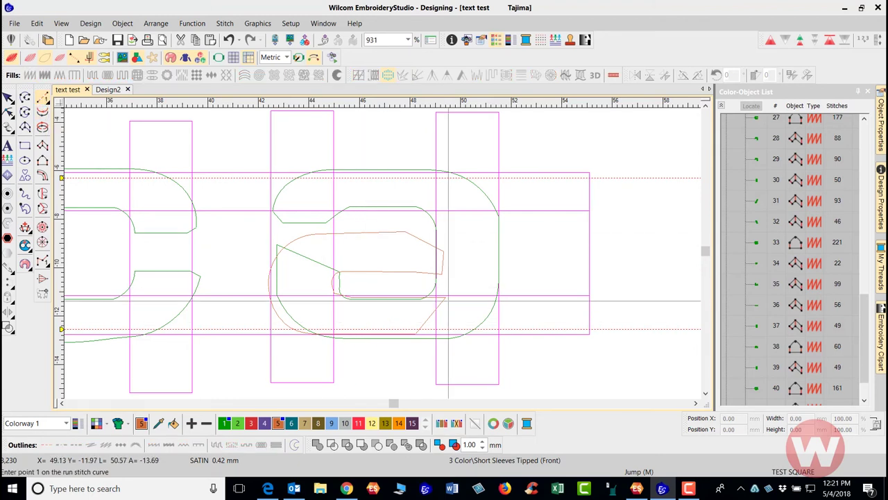
{"action": "left_click", "coordinate": [443, 299]}
{"action": "left_click", "coordinate": [462, 268]}
{"action": "left_click", "coordinate": [459, 222]}
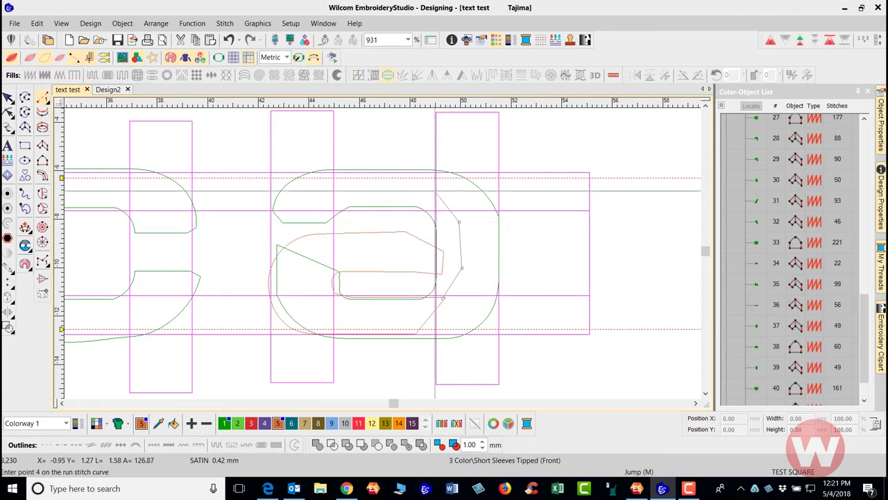
{"action": "left_click", "coordinate": [435, 190]}
{"action": "left_click", "coordinate": [349, 187]}
{"action": "left_click", "coordinate": [302, 203]}
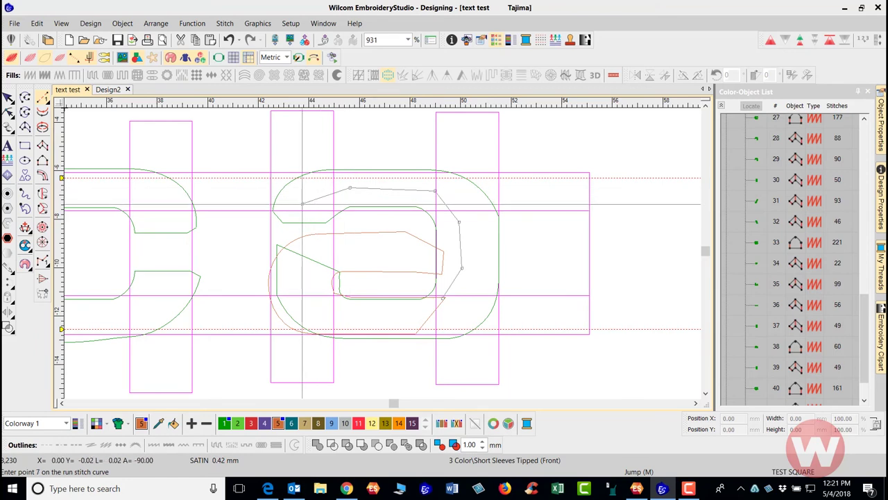
{"action": "key", "text": "Return"}
Begin a Column A satin in colour 1 for the a's outer shape, placing point pairs from the angled left tip onto the top arm.
{"action": "key", "text": "a"}
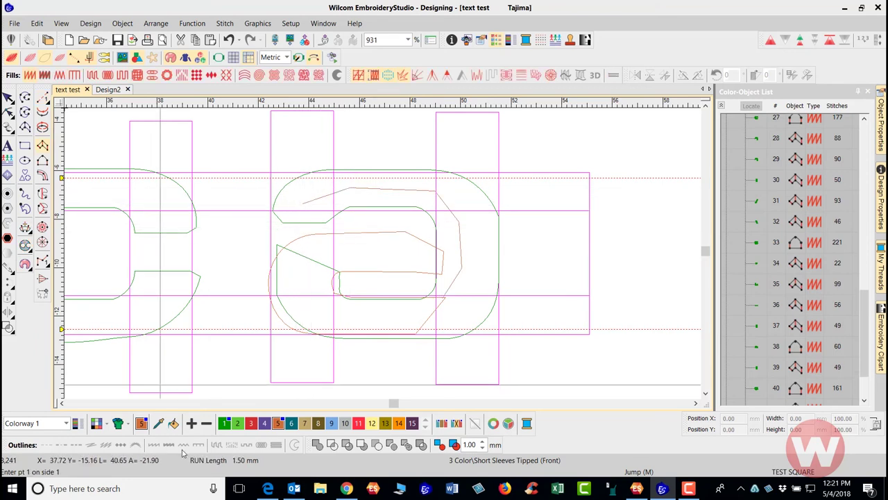
{"action": "left_click", "coordinate": [223, 424]}
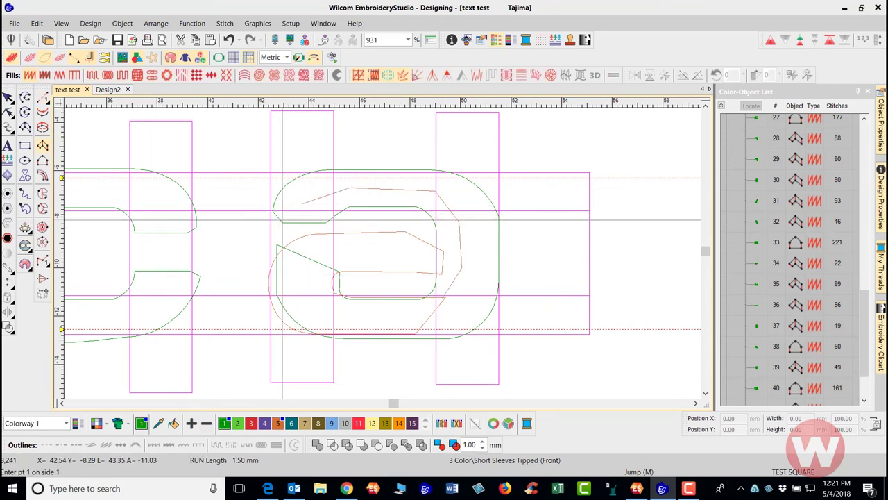
{"action": "left_click", "coordinate": [273, 211]}
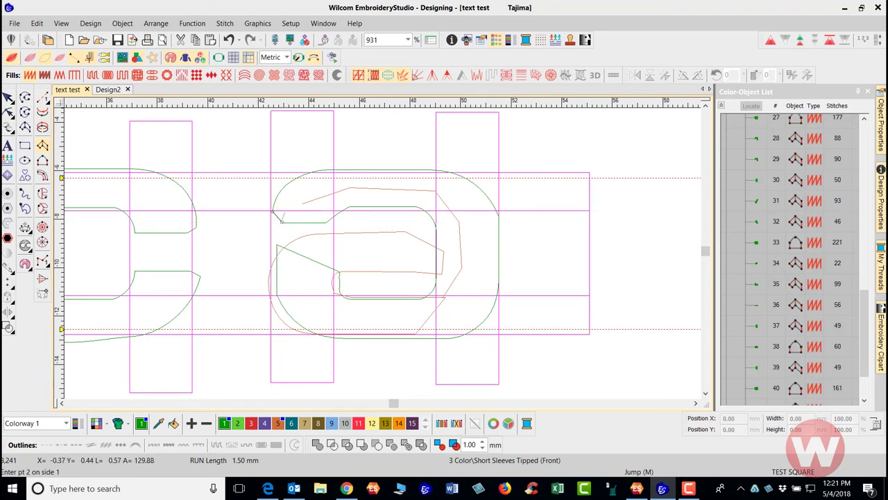
{"action": "left_click", "coordinate": [305, 227]}
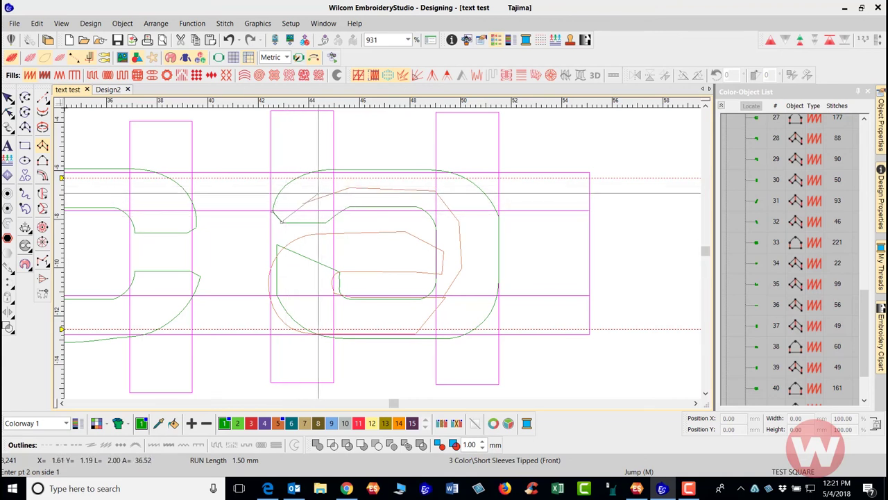
{"action": "key", "text": "BackSpace"}
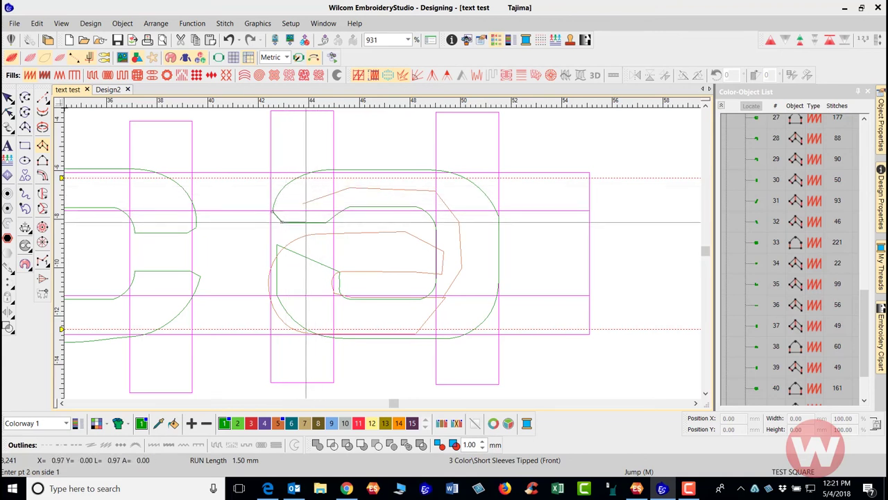
{"action": "left_click", "coordinate": [286, 221]}
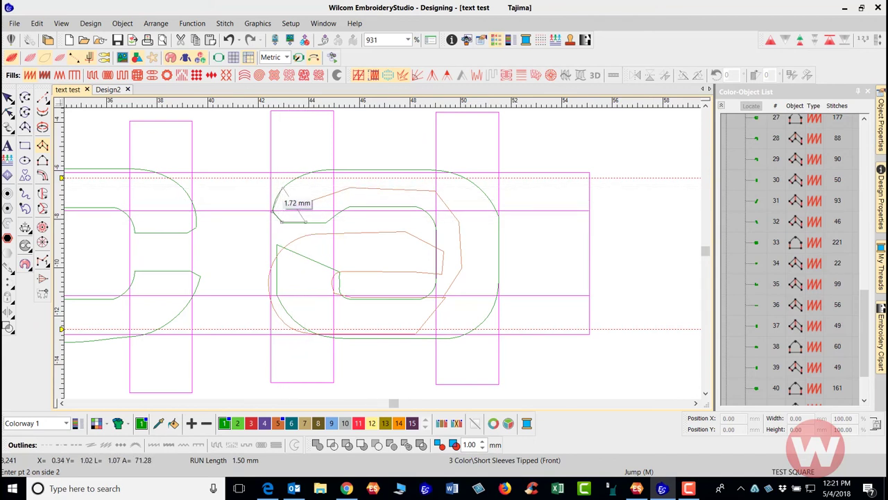
{"action": "left_click", "coordinate": [284, 185]}
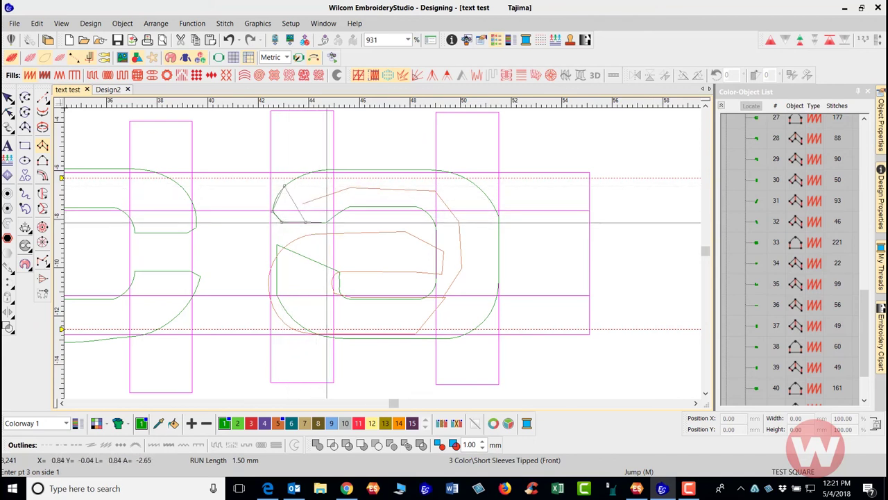
{"action": "left_click", "coordinate": [327, 222]}
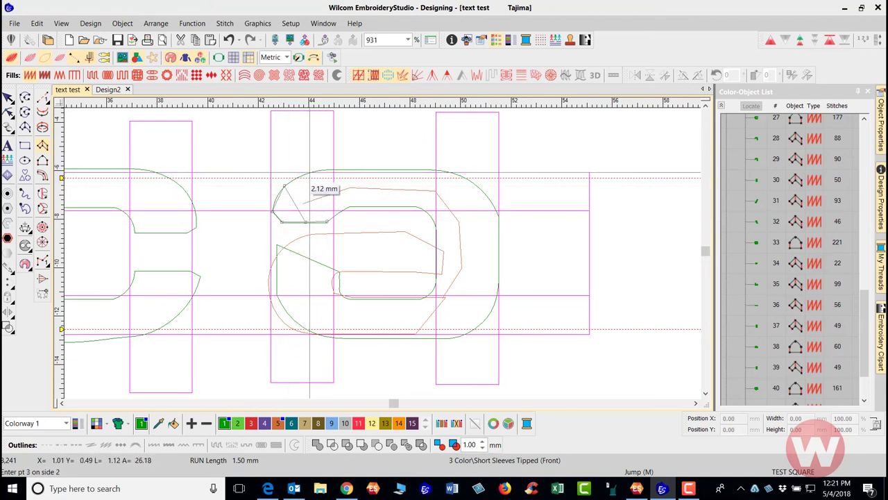
{"action": "left_click", "coordinate": [311, 169]}
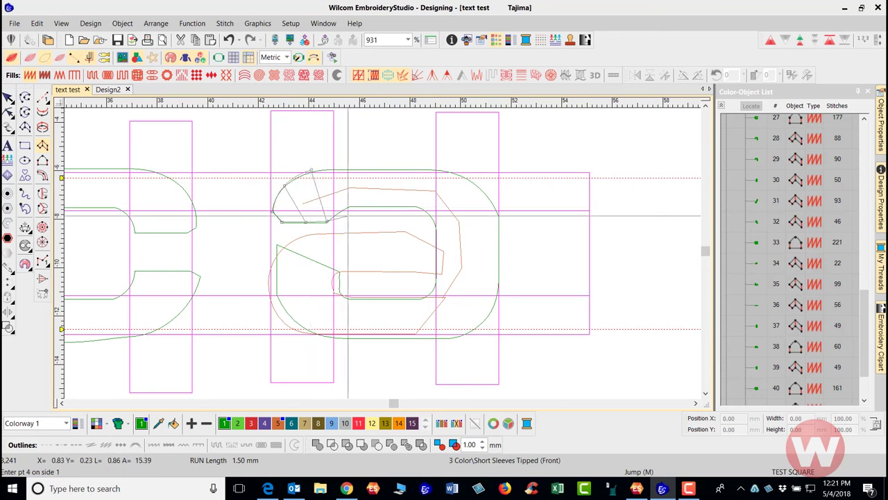
{"action": "left_click", "coordinate": [349, 205]}
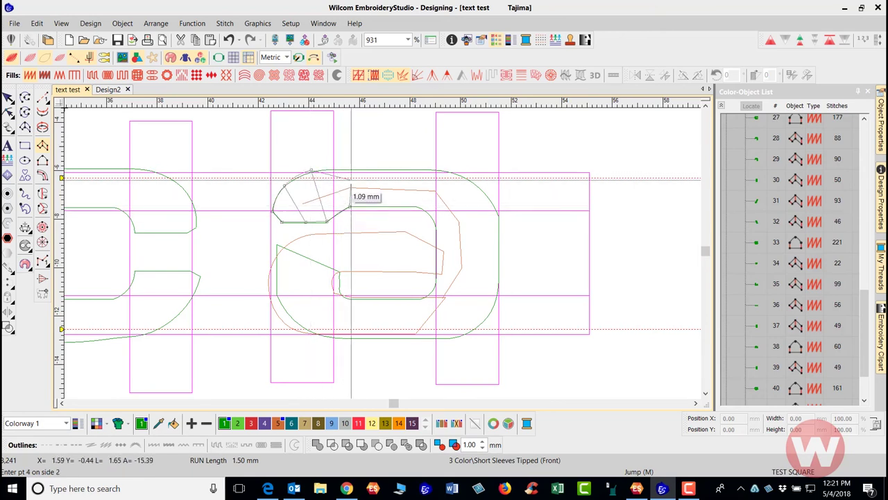
{"action": "left_click", "coordinate": [351, 169]}
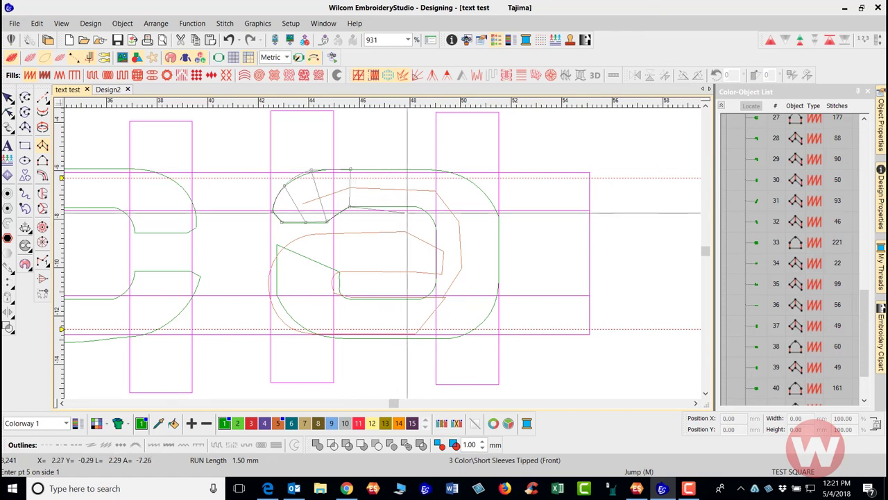
Extend the satin column along the top arm, around the upper-right curve and down the stem to the baseline, and generate the stitches.
{"action": "left_click", "coordinate": [435, 169]}
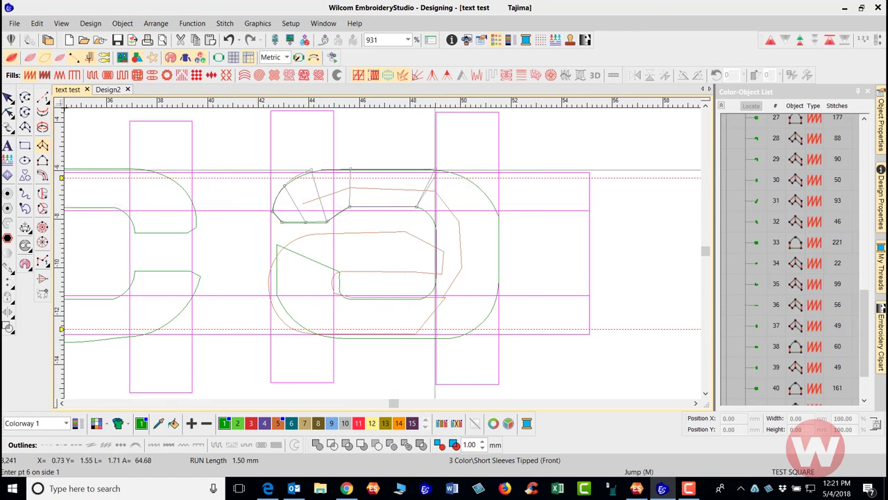
{"action": "left_click", "coordinate": [431, 216]}
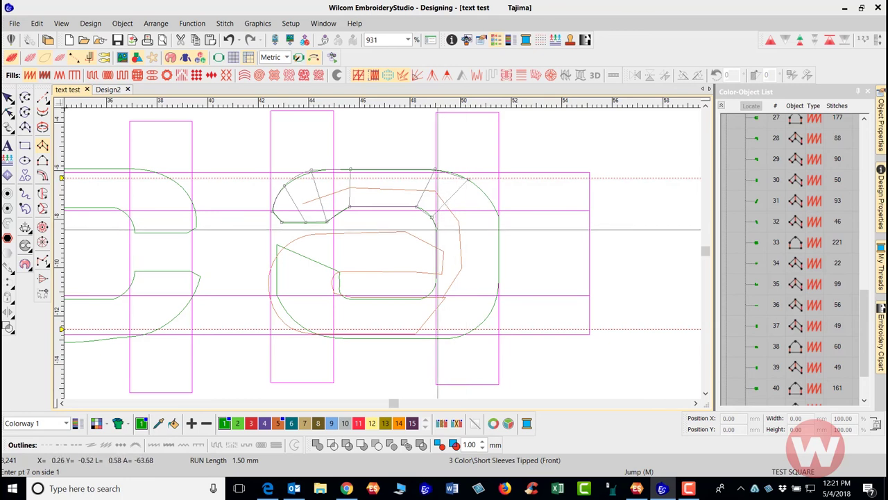
{"action": "left_click", "coordinate": [468, 181]}
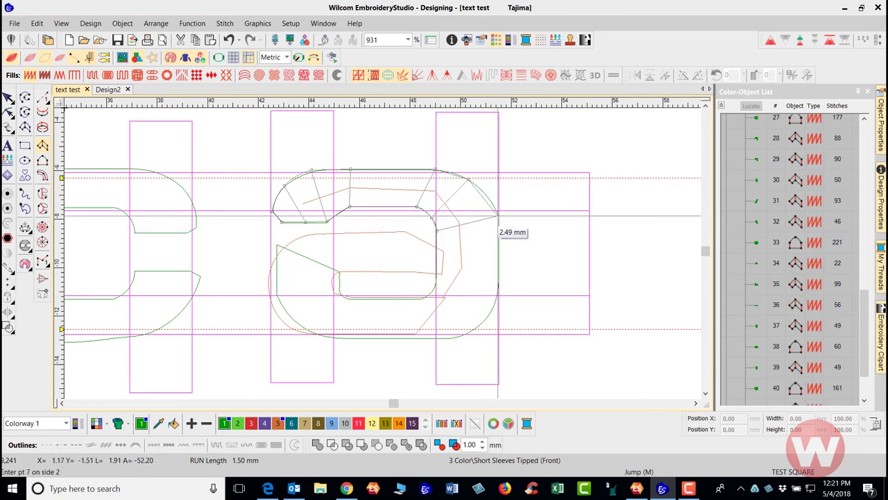
{"action": "left_click", "coordinate": [499, 216]}
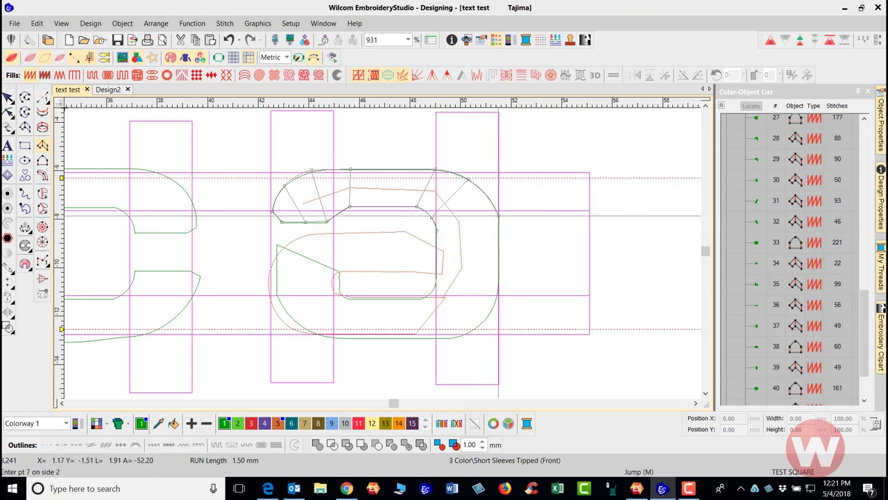
{"action": "left_click", "coordinate": [438, 329]}
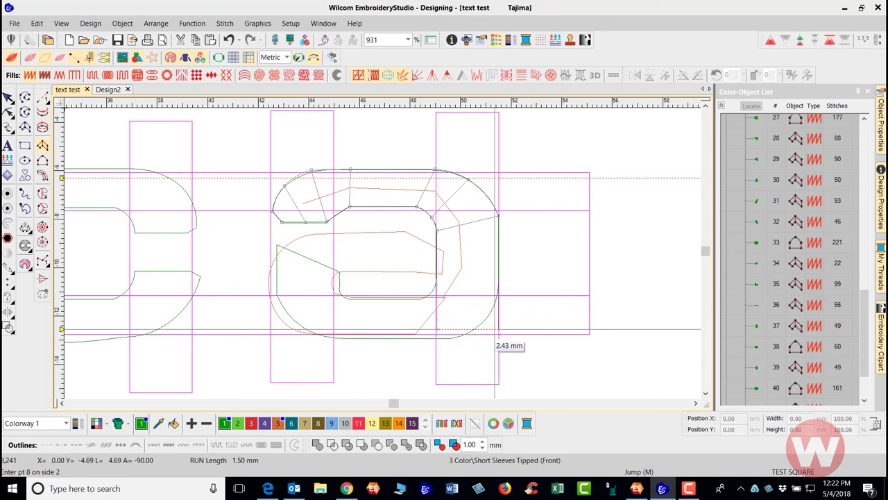
{"action": "left_click", "coordinate": [495, 338]}
{"action": "key", "text": "Return"}
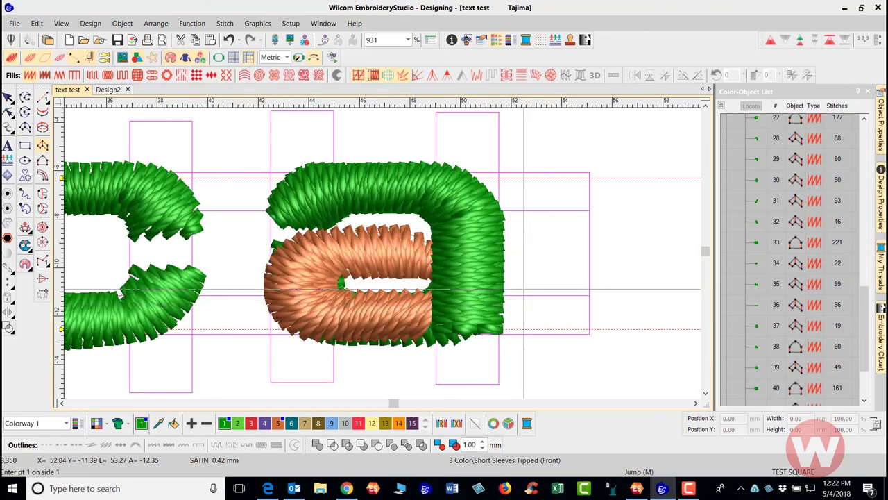
Delete the old mirrored e copy underneath the a, and recolour the bowl to colour 1.
{"action": "key", "text": "Escape"}
{"action": "left_click", "coordinate": [433, 345]}
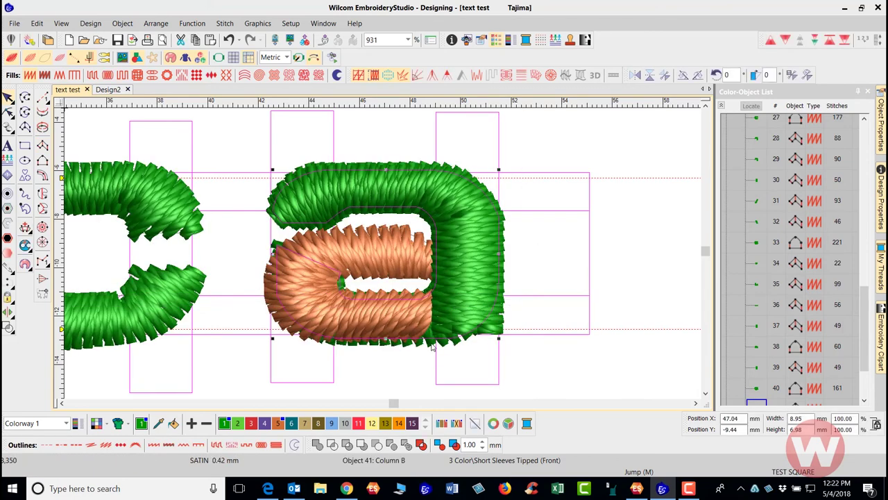
{"action": "left_click", "coordinate": [439, 320]}
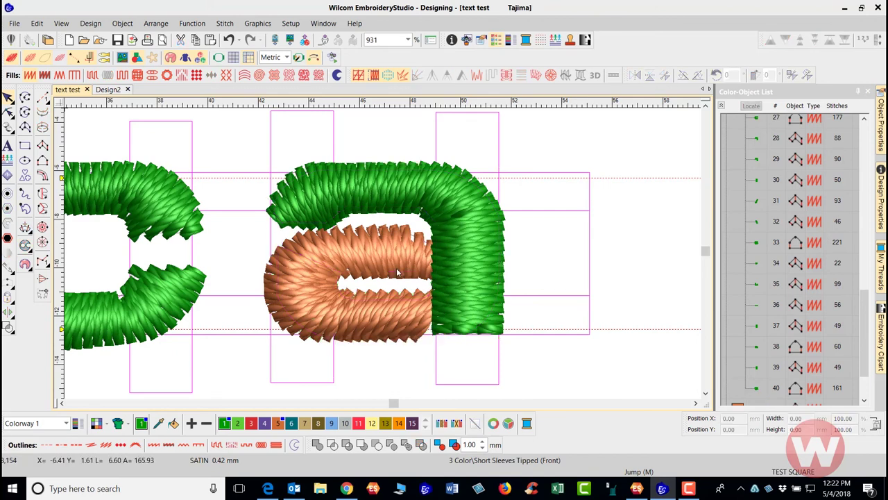
{"action": "left_click", "coordinate": [224, 423]}
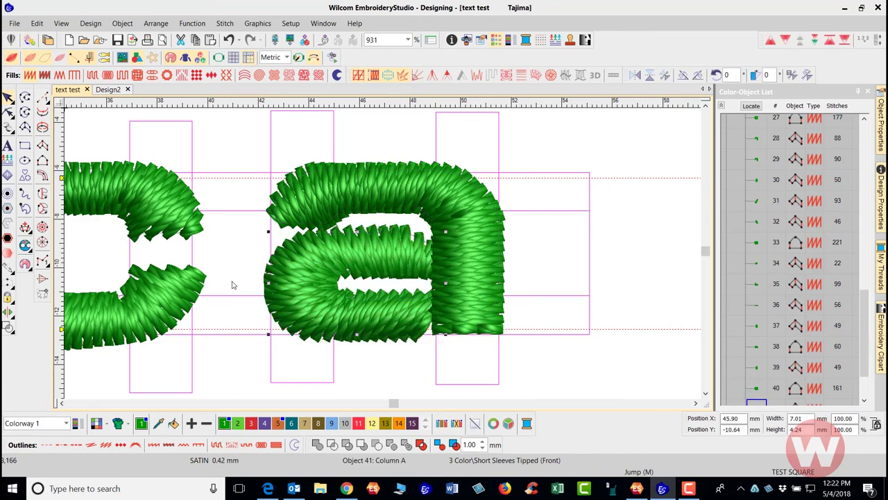
{"action": "left_click", "coordinate": [229, 254]}
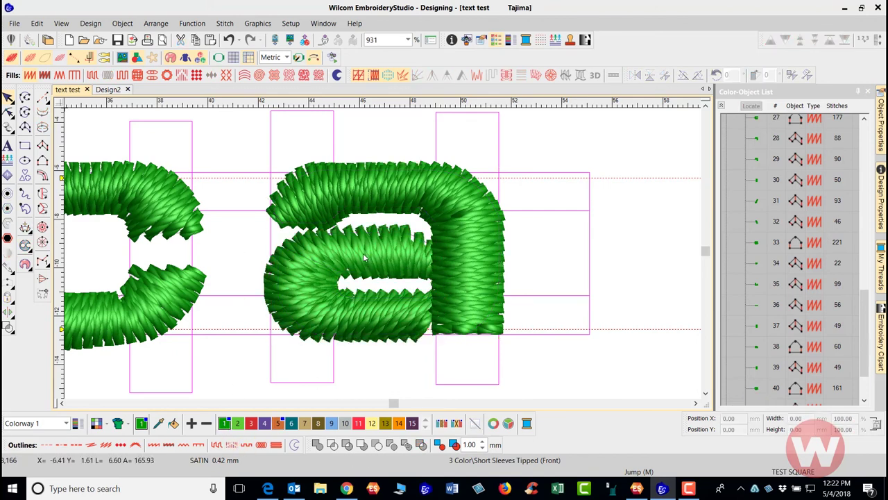
Reshape the a's bowl by lowering the two outer points along the upper edge of its upper arm.
{"action": "key", "text": "1"}
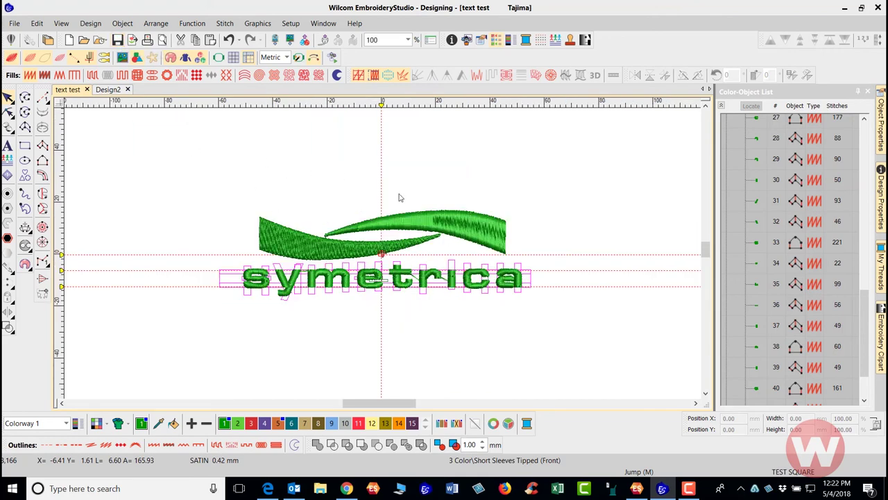
{"action": "scroll", "coordinate": [498, 286], "scroll_direction": "up", "scroll_amount": 10}
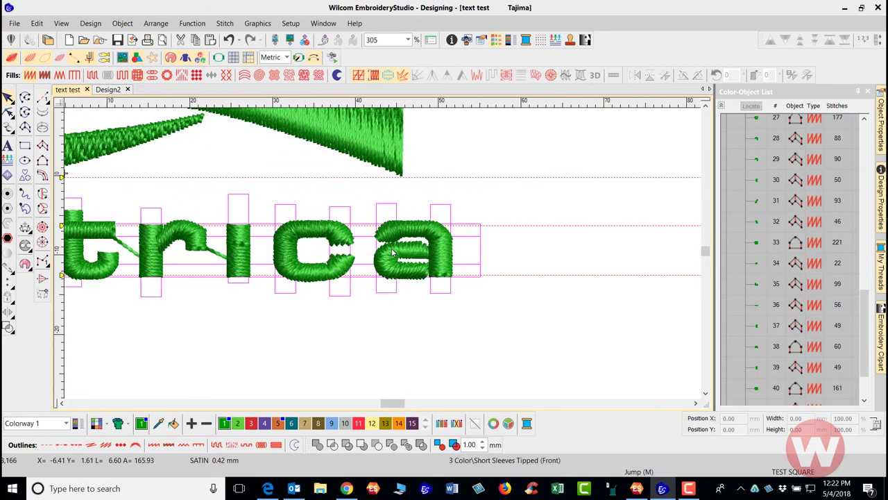
{"action": "scroll", "coordinate": [391, 264], "scroll_direction": "up", "scroll_amount": 1}
{"action": "left_click", "coordinate": [411, 277]}
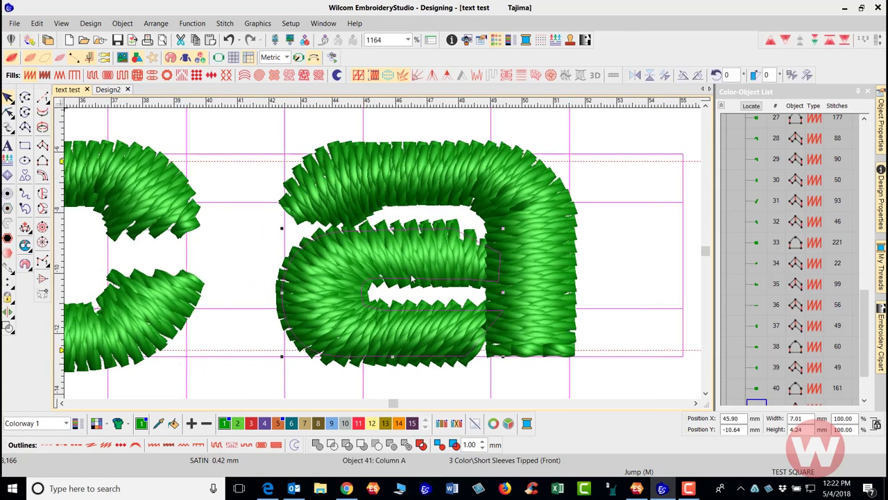
{"action": "key", "text": "h"}
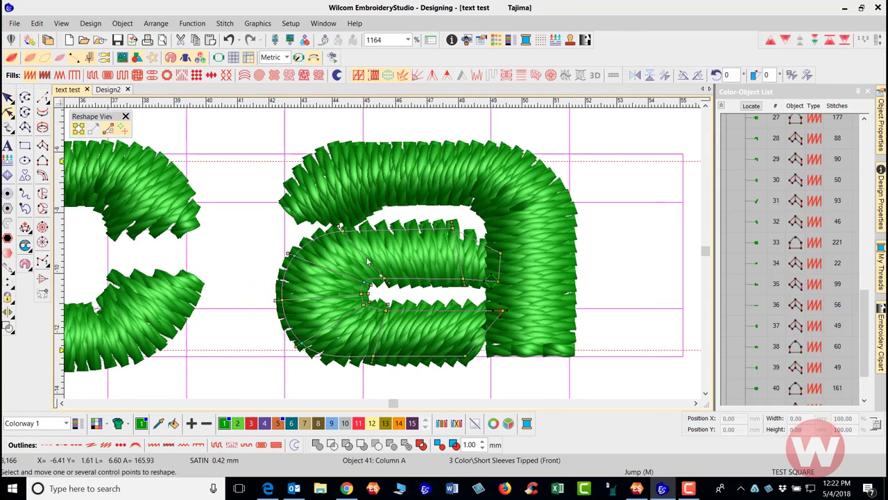
{"action": "left_click", "coordinate": [341, 230]}
{"action": "left_click_drag", "start_coordinate": [453, 226], "coordinate": [448, 243]}
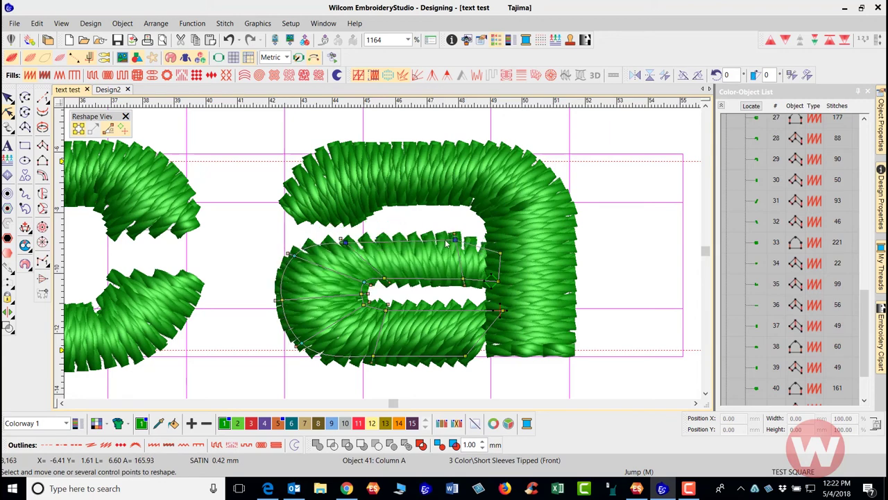
Adjust the bowl's inner point on the upper arm and its outer point at the upper left to smooth the curve.
{"action": "left_click_drag", "start_coordinate": [385, 278], "coordinate": [389, 278]}
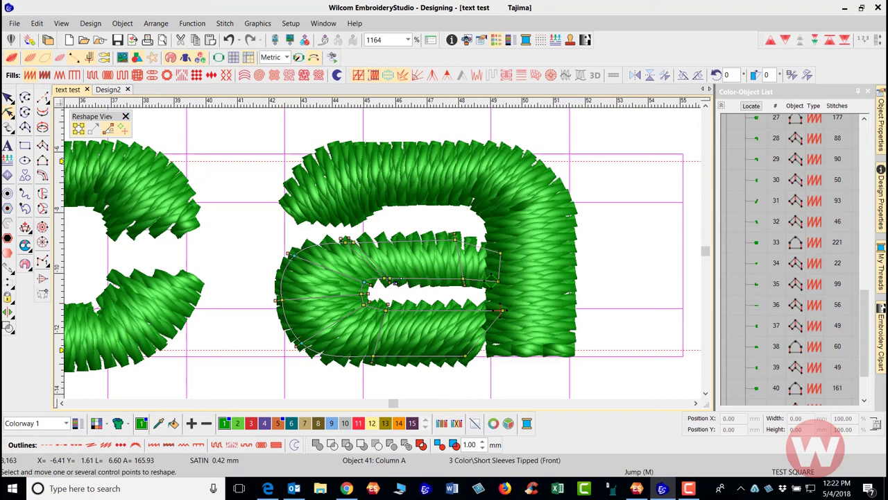
{"action": "left_click", "coordinate": [393, 282]}
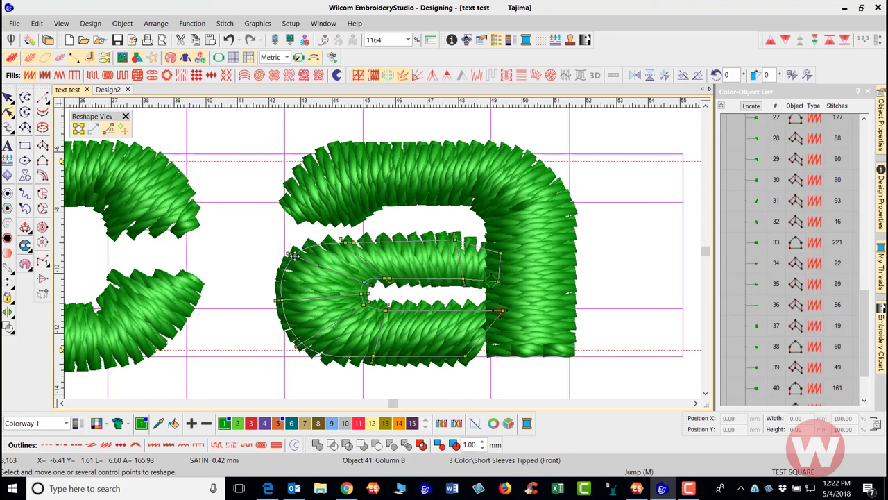
{"action": "left_click", "coordinate": [295, 261]}
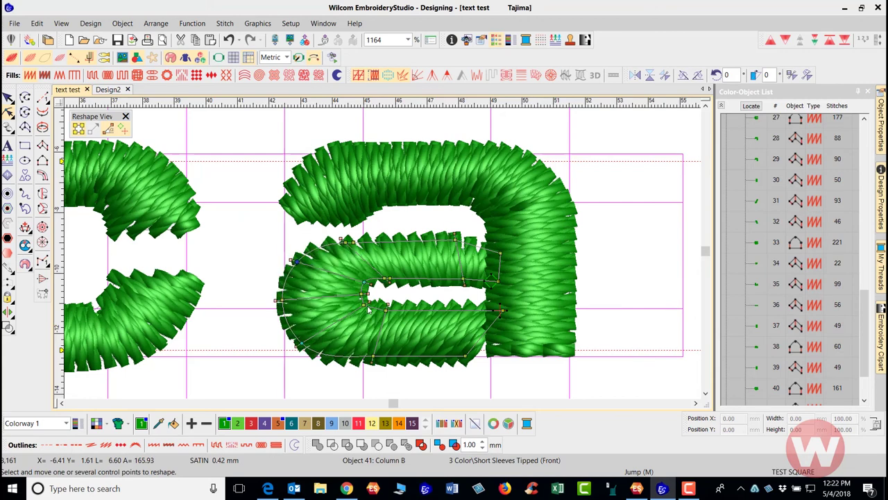
{"action": "left_click", "coordinate": [364, 306]}
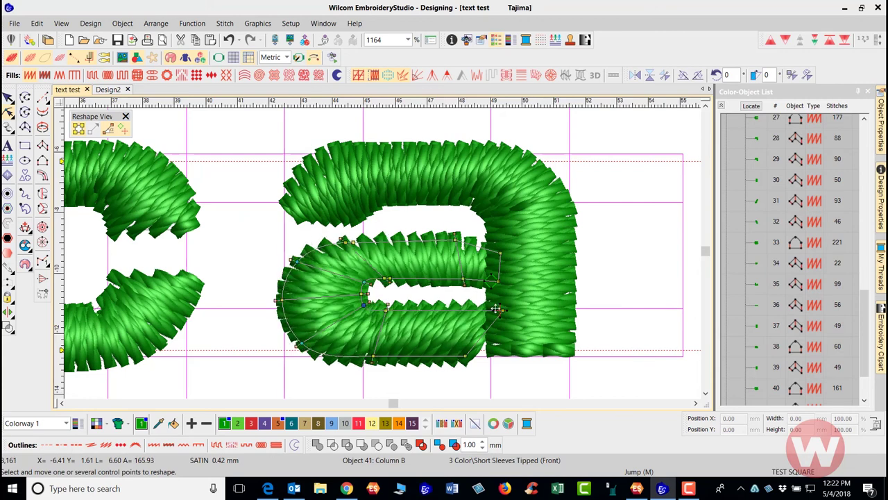
Shift the bowl's outer point on the lower edge to the left, and move the upper arm's inner end point farther into the stem.
{"action": "left_click_drag", "start_coordinate": [390, 311], "coordinate": [406, 308]}
{"action": "left_click_drag", "start_coordinate": [373, 355], "coordinate": [360, 355]}
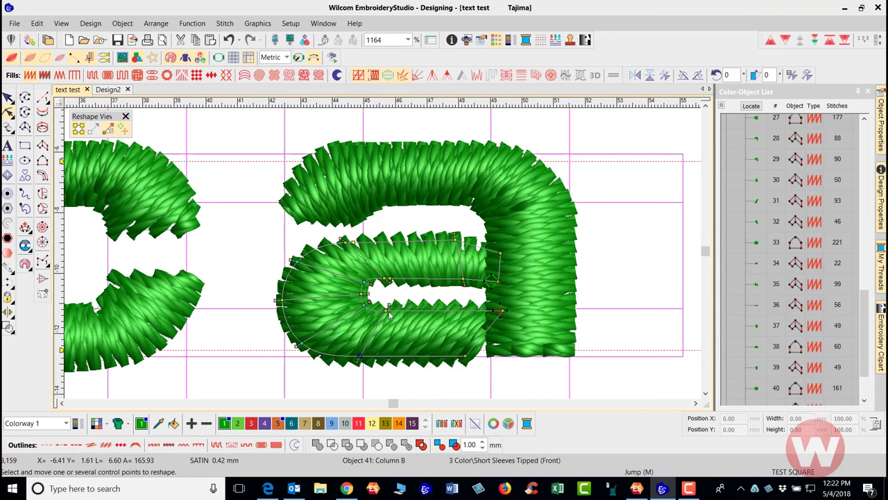
{"action": "left_click_drag", "start_coordinate": [362, 297], "coordinate": [358, 302]}
{"action": "left_click", "coordinate": [501, 255]}
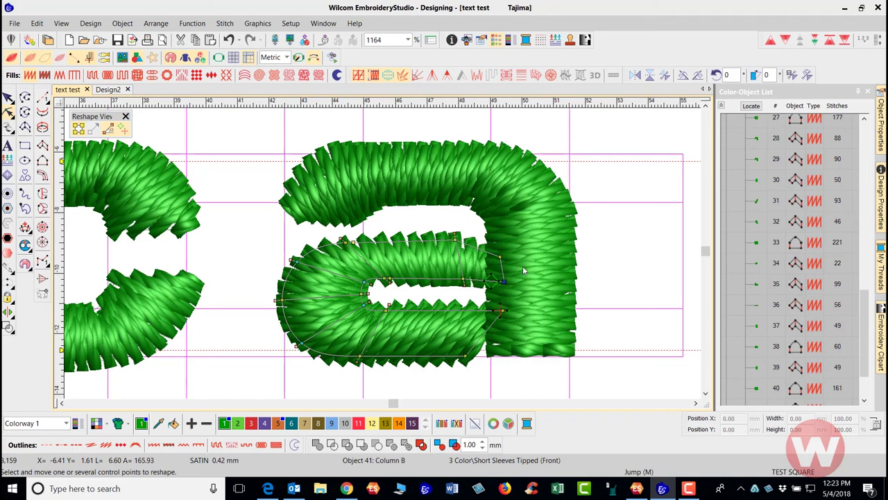
Reshape the a's stem-and-arm satin by adjusting the lower points at the arm's left tip, and finish reshaping.
{"action": "key", "text": "Tab"}
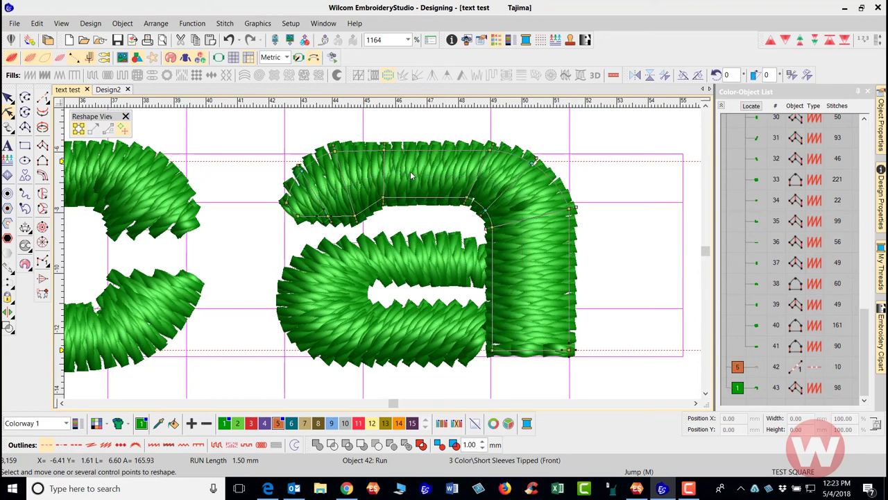
{"action": "key", "text": "Tab"}
{"action": "left_click_drag", "start_coordinate": [329, 216], "coordinate": [329, 223]}
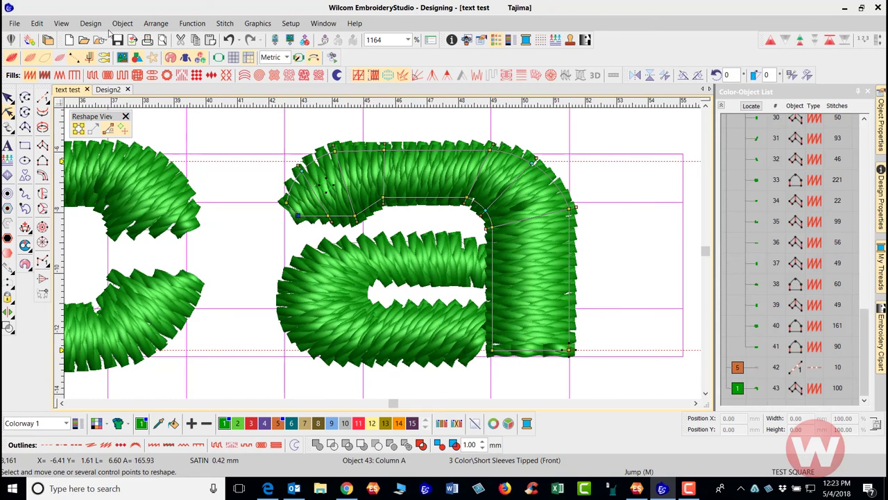
{"action": "left_click", "coordinate": [9, 98]}
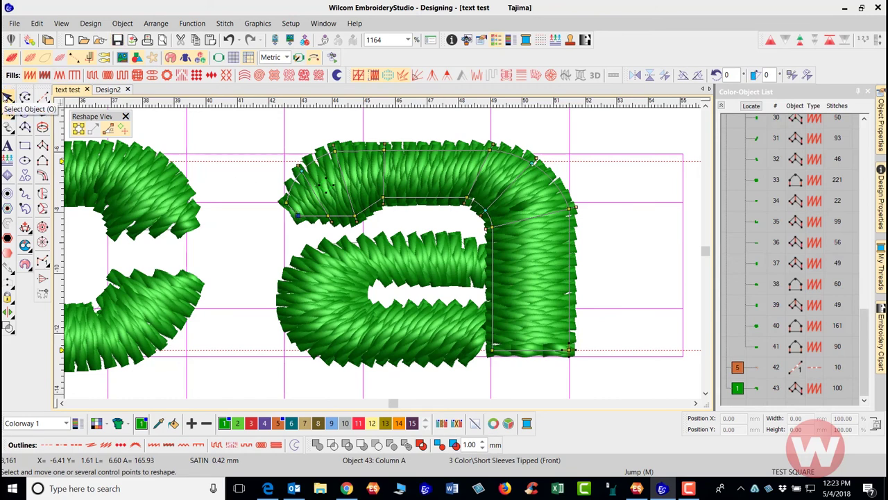
Reshape the a's stem-and-arm satin by slightly raising the two inner points along the upper arm's lower edge, and finish reshaping.
{"action": "left_click", "coordinate": [193, 127]}
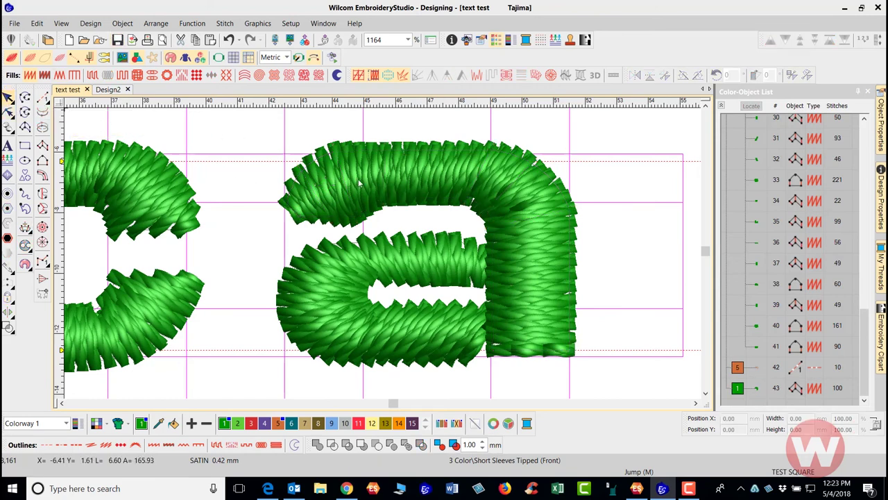
{"action": "left_click", "coordinate": [392, 192]}
{"action": "key", "text": "h"}
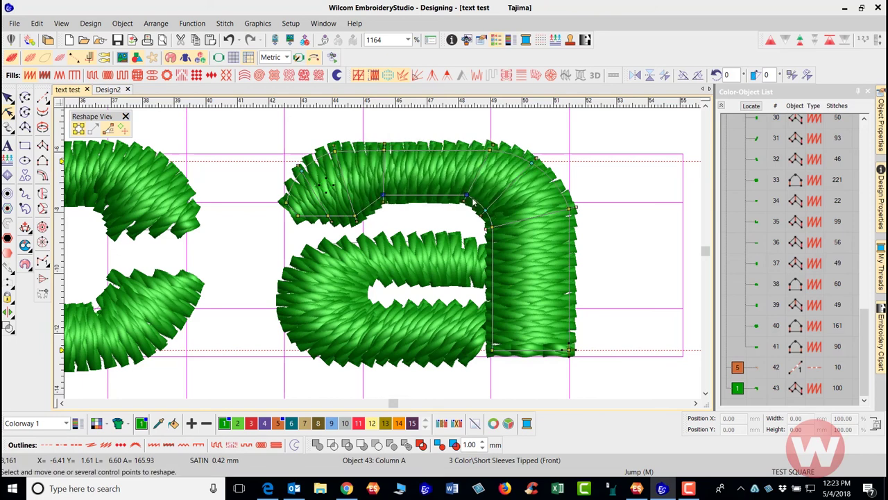
{"action": "left_click", "coordinate": [386, 222]}
{"action": "left_click", "coordinate": [9, 98]}
{"action": "left_click", "coordinate": [205, 128]}
Draw a rectangle about 2 mm wide and 2.4 mm high over the i's dot.
{"action": "scroll", "coordinate": [384, 258], "scroll_direction": "down", "scroll_amount": 8}
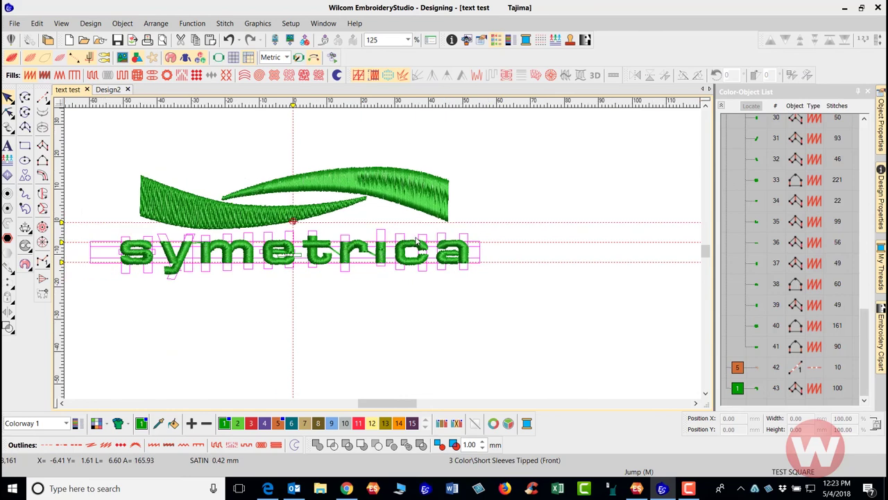
{"action": "scroll", "coordinate": [381, 259], "scroll_direction": "up", "scroll_amount": 4}
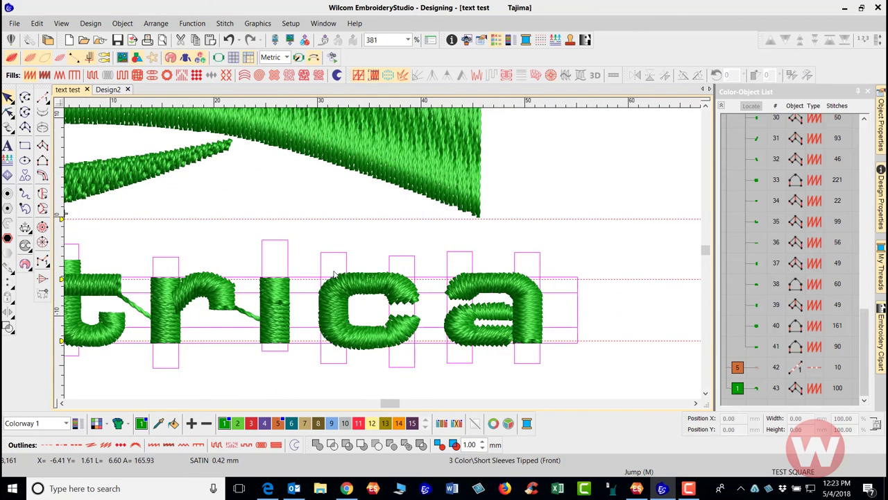
{"action": "scroll", "coordinate": [334, 274], "scroll_direction": "up", "scroll_amount": 4}
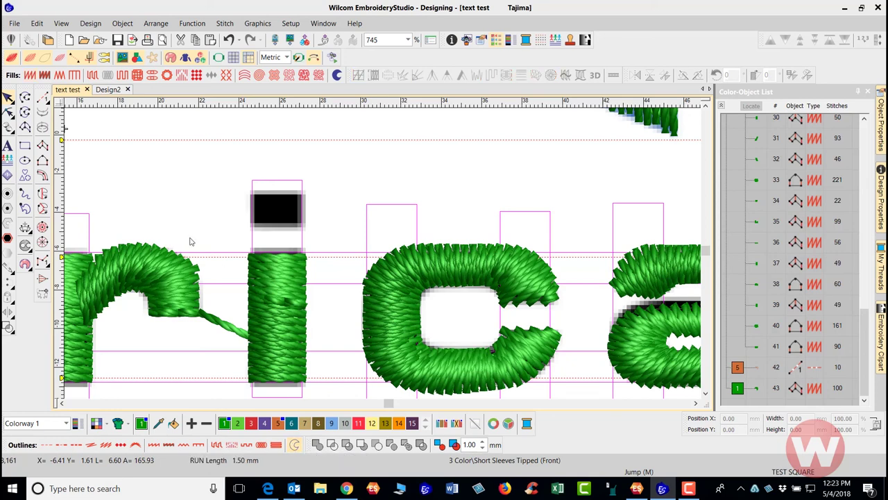
{"action": "left_click", "coordinate": [25, 145]}
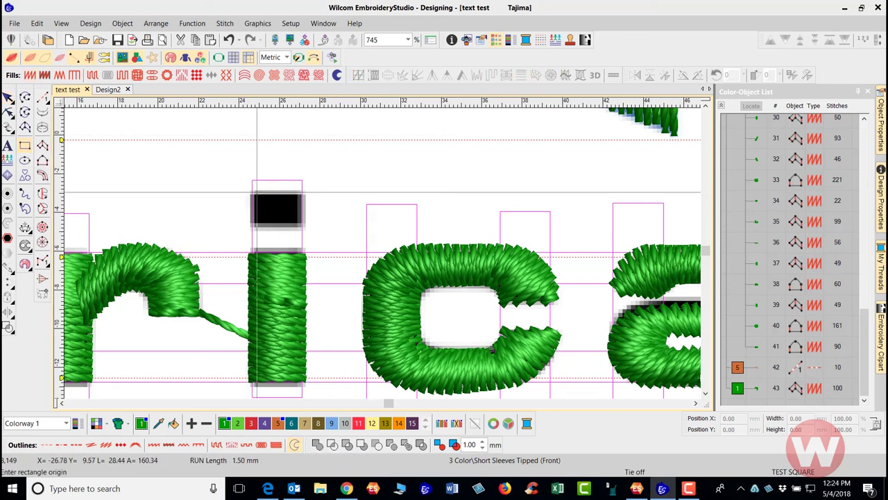
{"action": "left_click", "coordinate": [263, 189]}
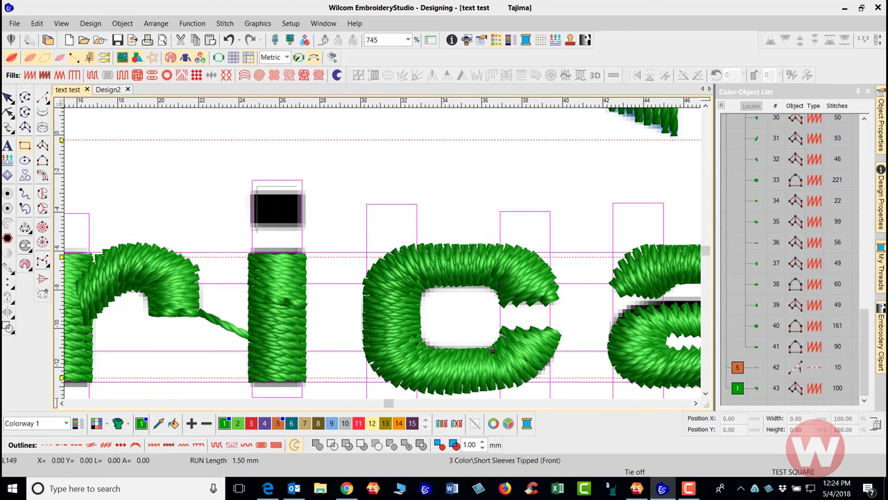
{"action": "left_click", "coordinate": [296, 234]}
{"action": "left_click", "coordinate": [8, 97]}
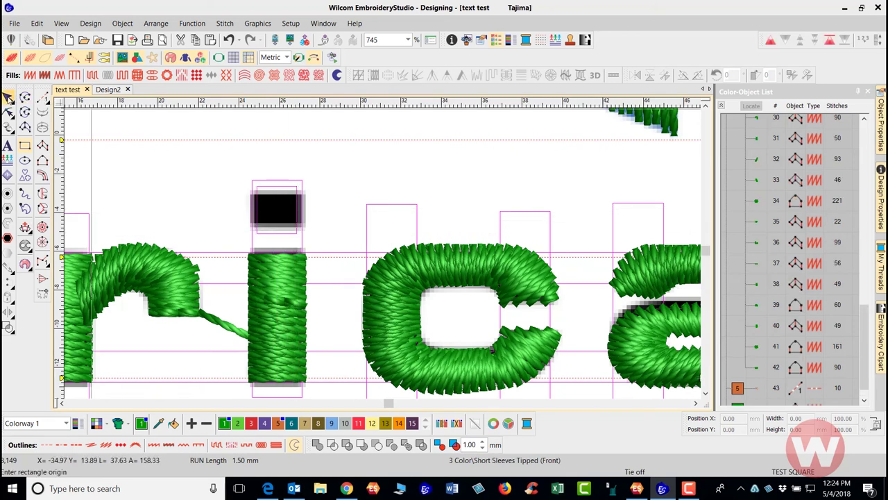
Convert the i's dot rectangle into a satin complex fill, with a vertical stitch angle line through its middle.
{"action": "key", "text": "Delete"}
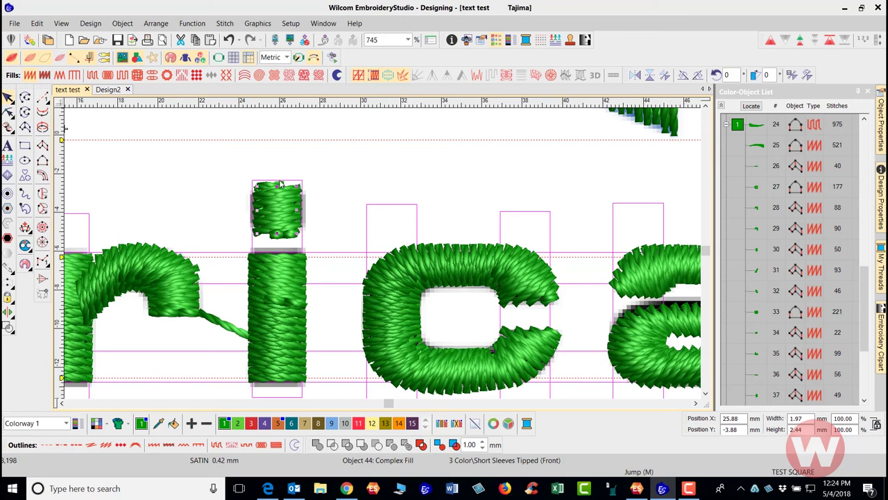
{"action": "left_click", "coordinate": [229, 39]}
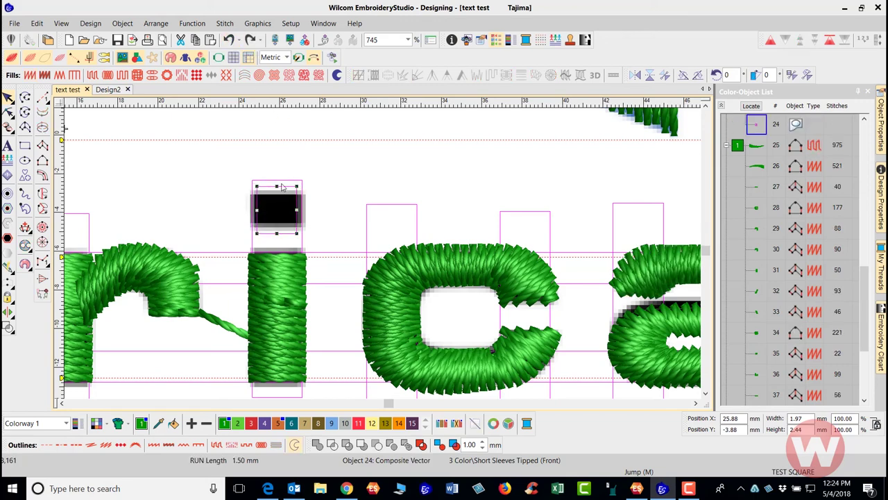
{"action": "left_click", "coordinate": [43, 196]}
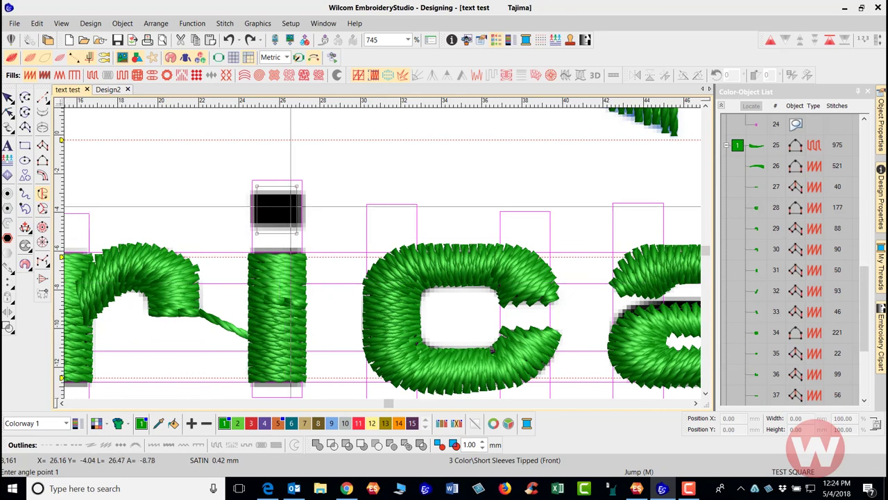
{"action": "left_click", "coordinate": [279, 180]}
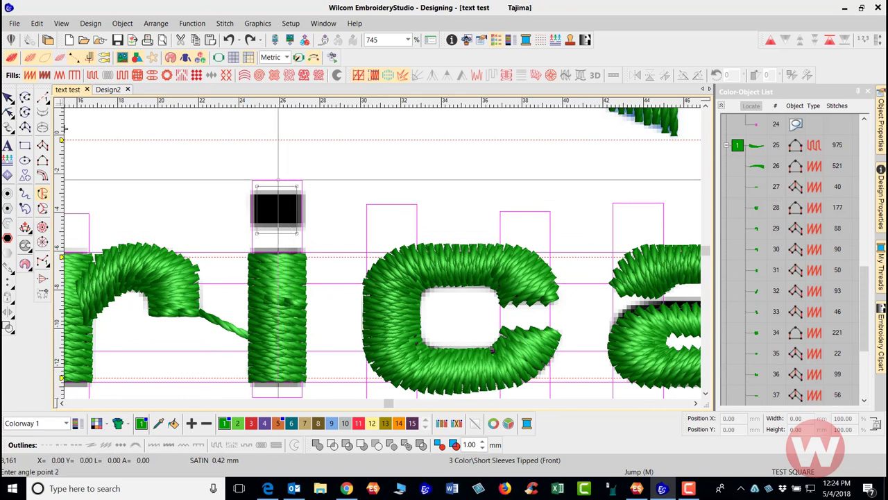
{"action": "left_click", "coordinate": [279, 251]}
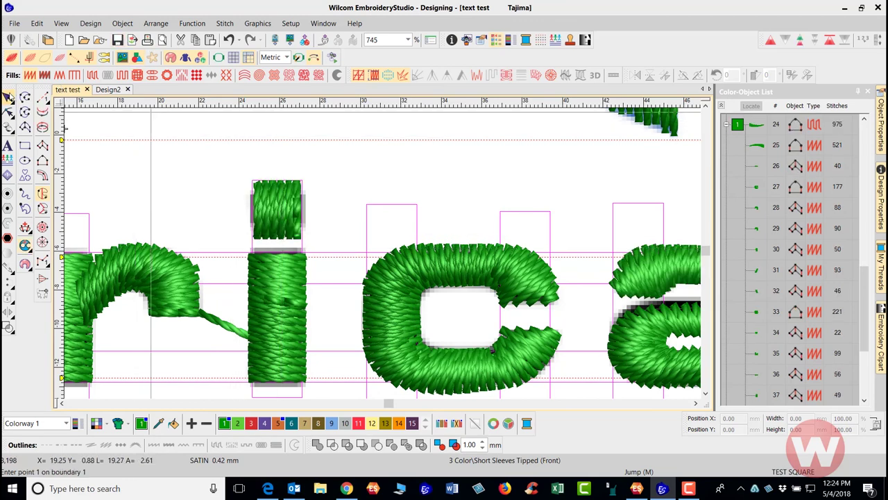
{"action": "left_click", "coordinate": [9, 97]}
Unlock the whole group of vector guide shapes over the lettering and delete them all.
{"action": "scroll", "coordinate": [383, 255], "scroll_direction": "down", "scroll_amount": 2}
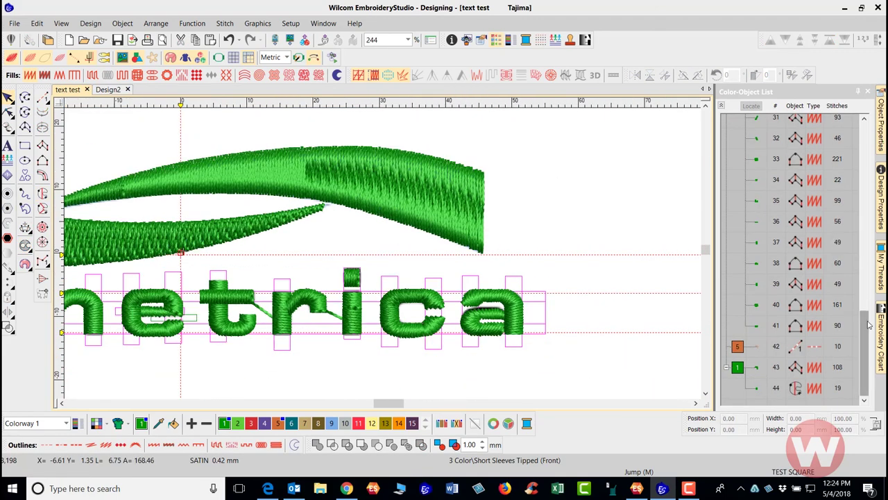
{"action": "left_click_drag", "start_coordinate": [868, 325], "coordinate": [866, 139]}
{"action": "right_click", "coordinate": [740, 158]}
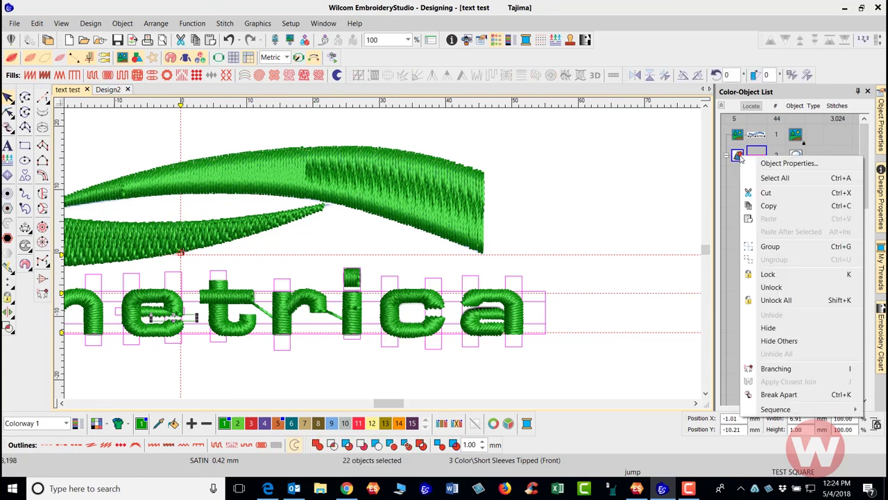
{"action": "left_click", "coordinate": [793, 290]}
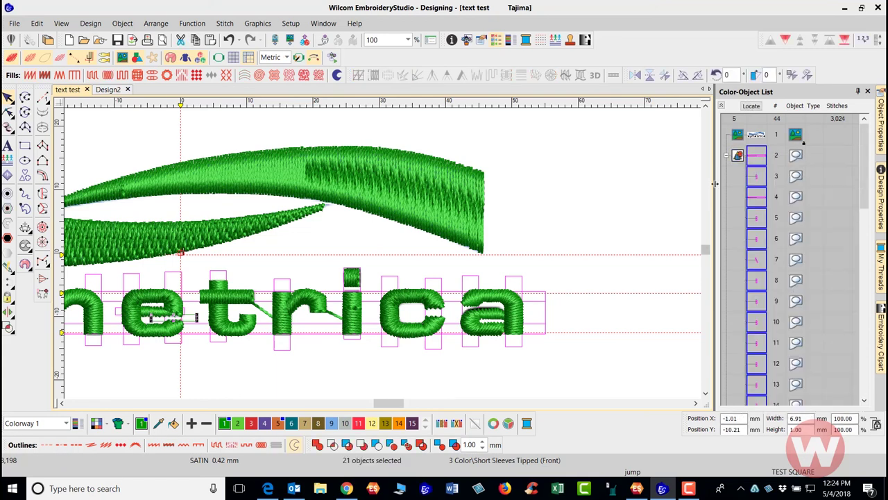
{"action": "left_click", "coordinate": [737, 156]}
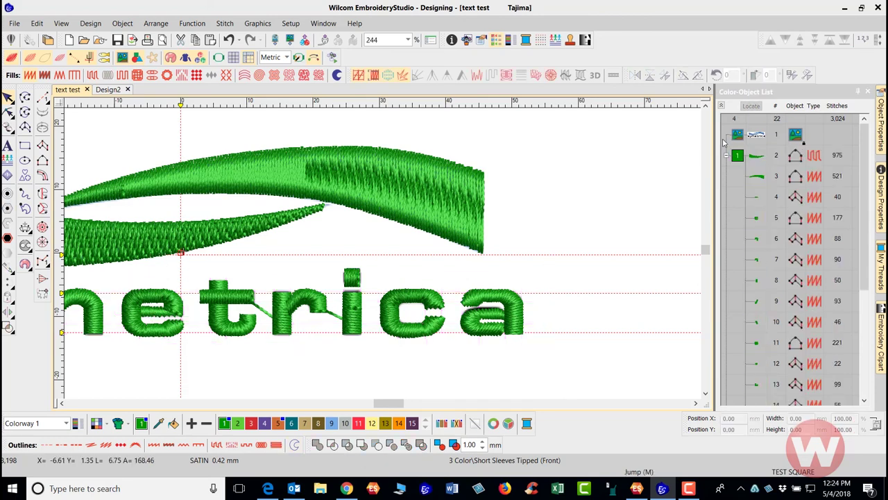
Move the i's dot up slightly, to a Y position of -3.73 mm.
{"action": "left_click", "coordinate": [358, 276]}
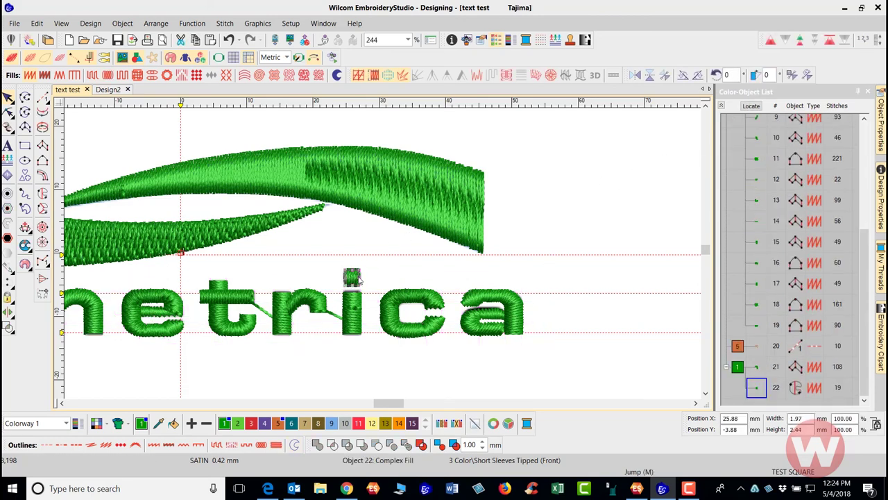
{"action": "left_click_drag", "start_coordinate": [358, 277], "coordinate": [358, 275]}
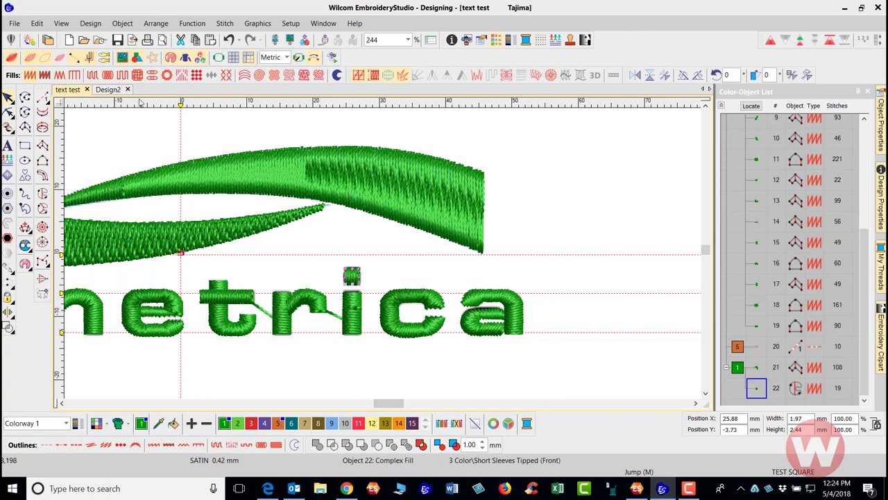
{"action": "left_click", "coordinate": [129, 123]}
{"action": "key", "text": "0"}
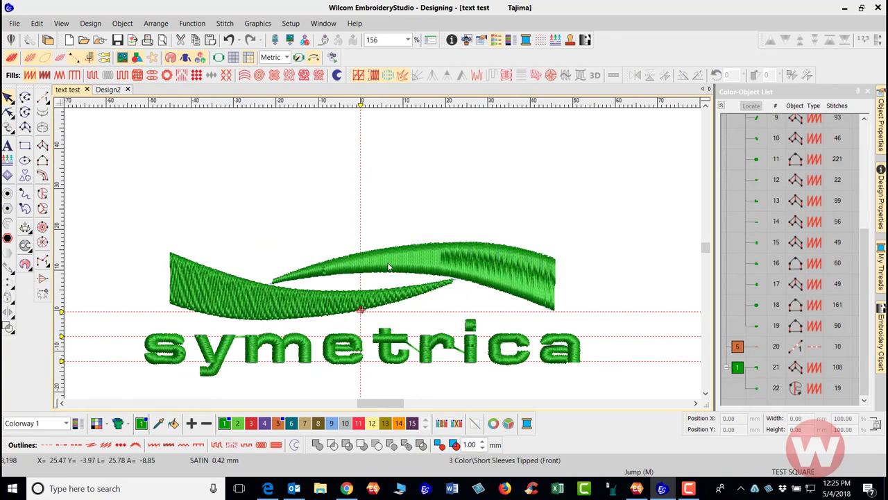
{"action": "key", "text": "a"}
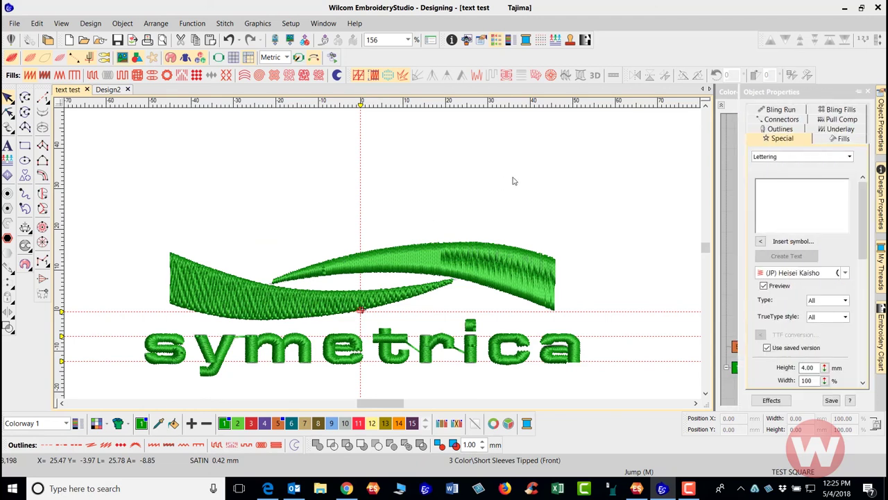
{"action": "key", "text": "s"}
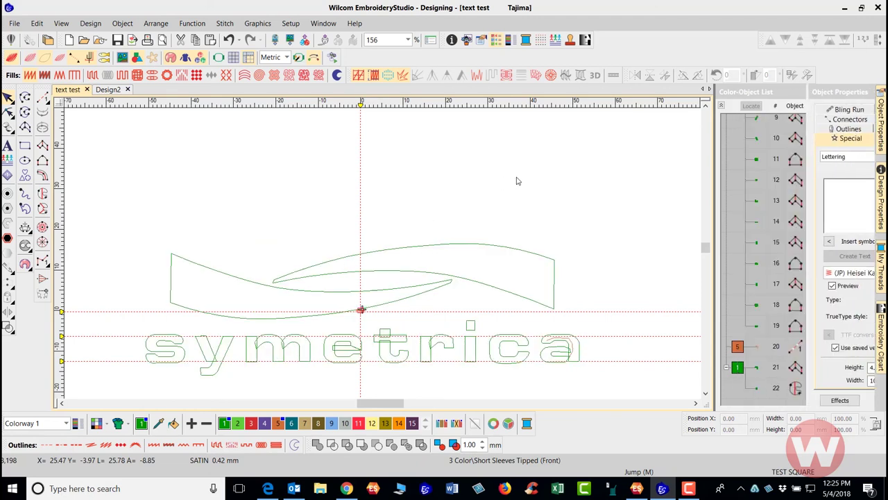
{"action": "key", "text": "s"}
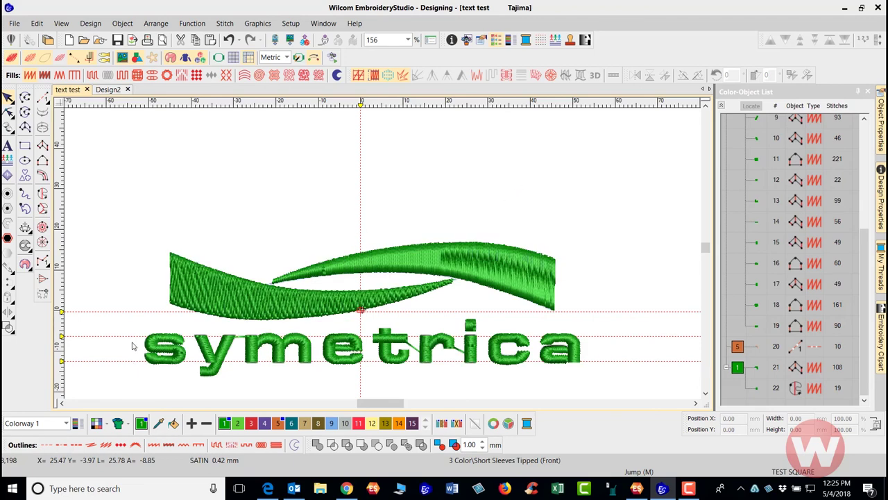
Recolor all the symetrica lettering objects with thread color 15.
{"action": "left_click_drag", "start_coordinate": [135, 317], "coordinate": [602, 382]}
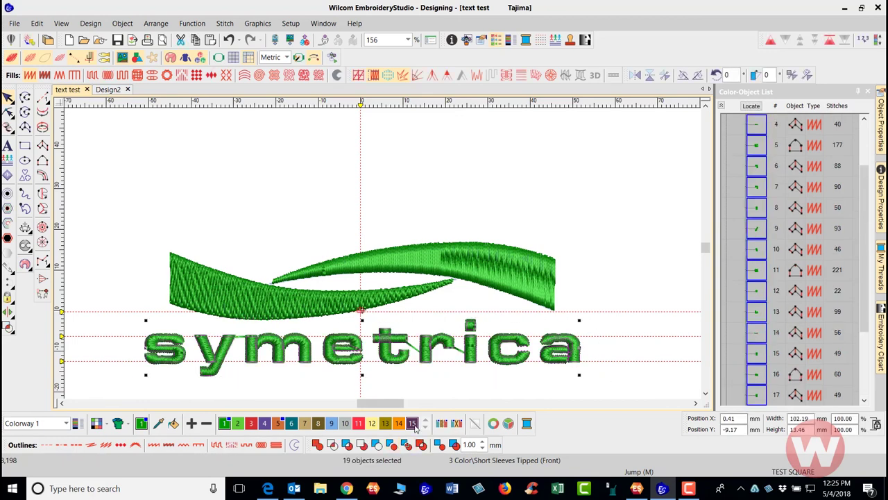
{"action": "left_click", "coordinate": [412, 422]}
{"action": "left_click", "coordinate": [583, 256]}
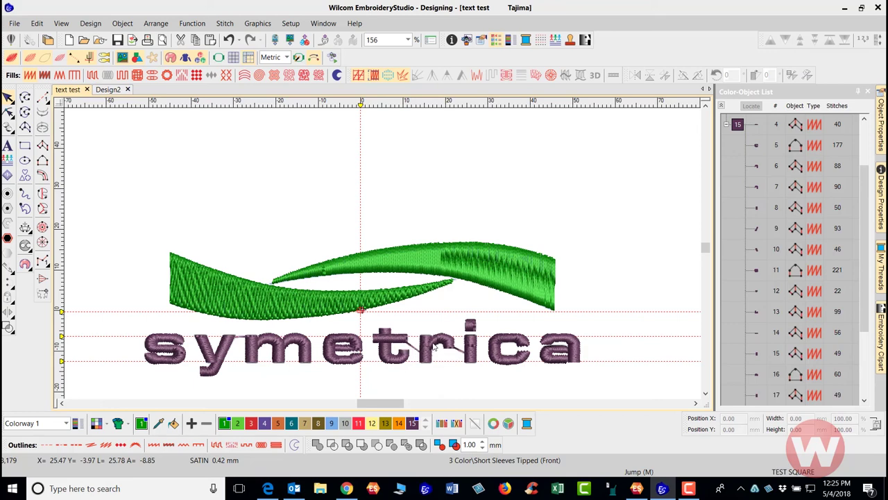
Set the connectors of all the lettering objects to trim when the next connector exceeds 2.00 mm.
{"action": "left_click_drag", "start_coordinate": [137, 319], "coordinate": [646, 358]}
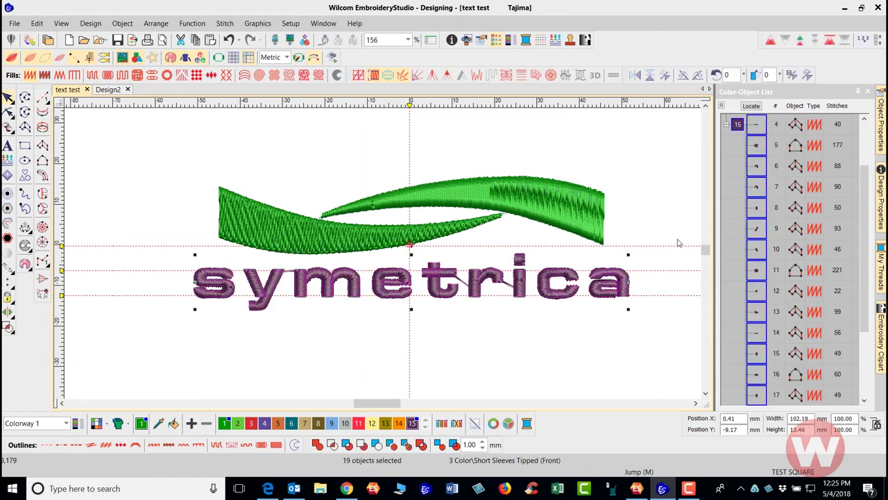
{"action": "right_click", "coordinate": [629, 279]}
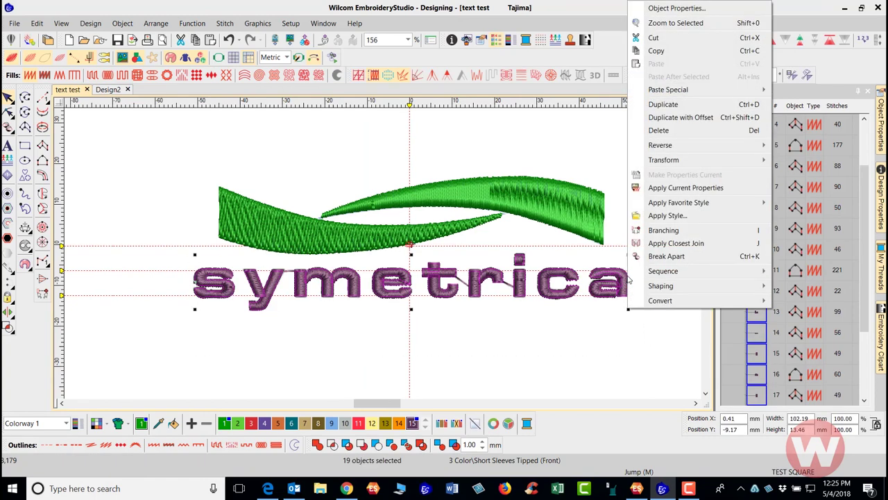
{"action": "left_click", "coordinate": [679, 12]}
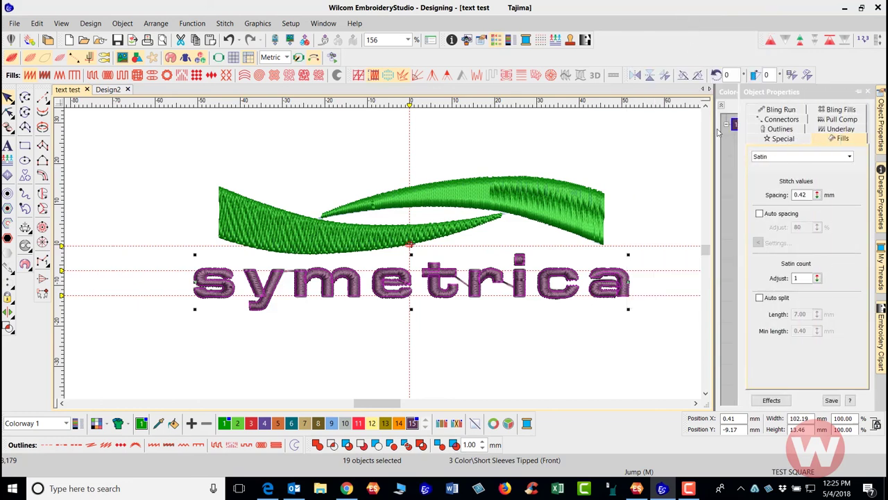
{"action": "left_click", "coordinate": [785, 120]}
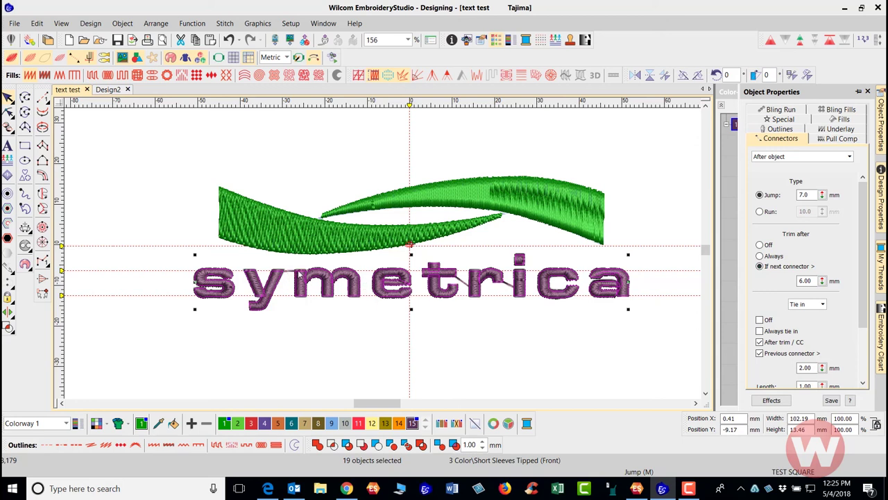
{"action": "double_click", "coordinate": [805, 280]}
{"action": "type", "text": "2.00"}
{"action": "key", "text": "Return"}
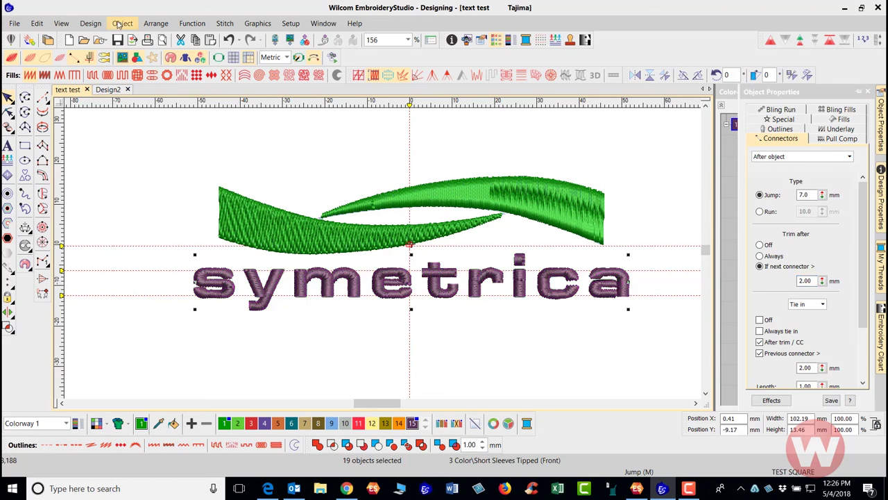
Set small stitches to always be removed, with a minimum stitch length of 0.5 mm.
{"action": "left_click", "coordinate": [91, 23]}
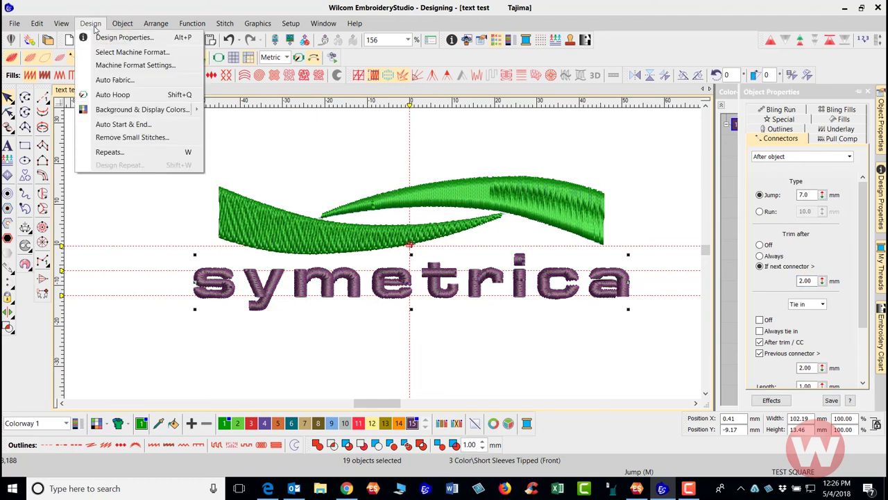
{"action": "left_click", "coordinate": [126, 137]}
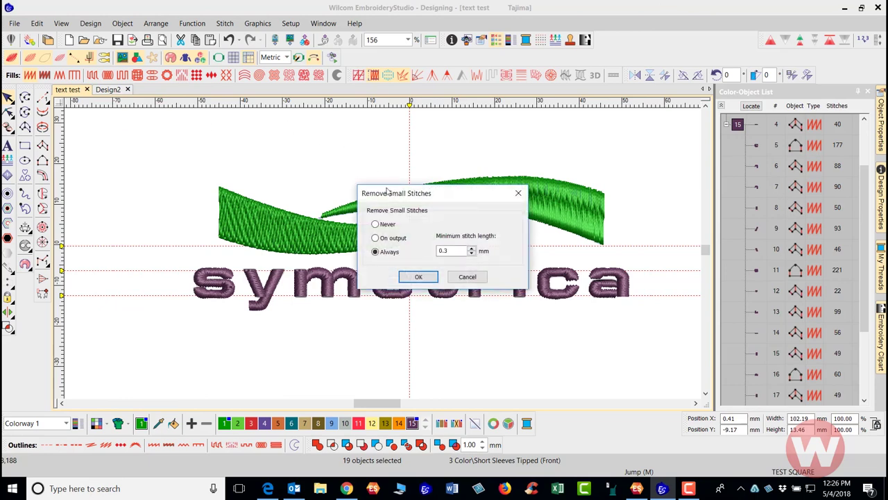
{"action": "left_click", "coordinate": [472, 249]}
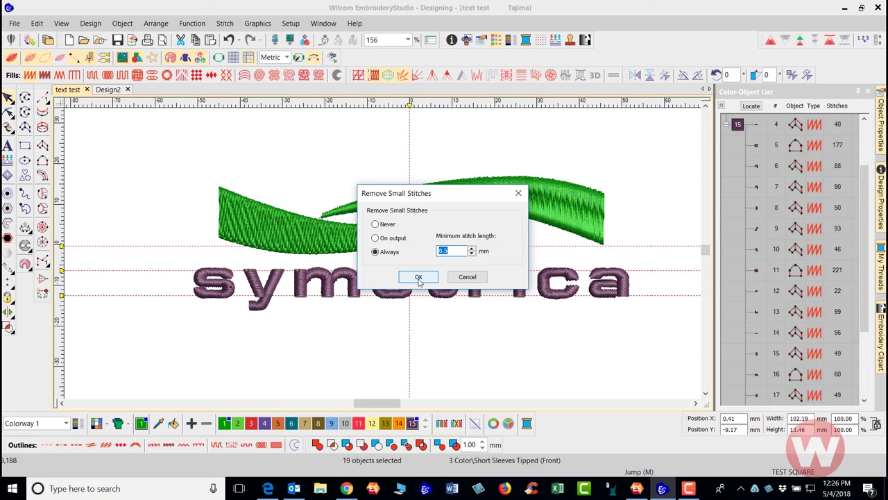
{"action": "left_click", "coordinate": [419, 277]}
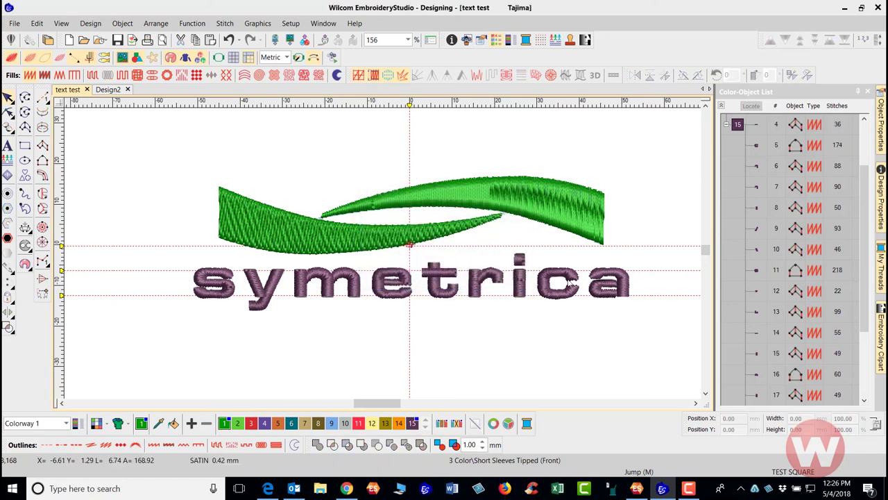
{"action": "left_click_drag", "start_coordinate": [179, 245], "coordinate": [649, 329]}
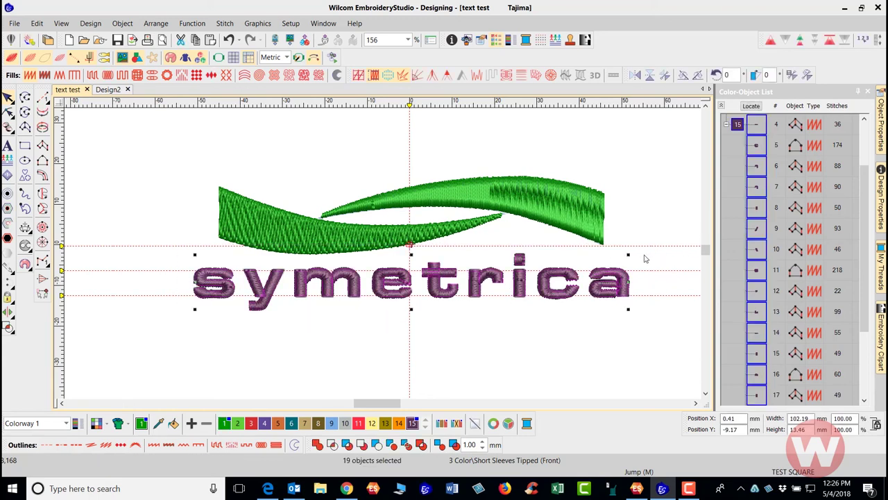
{"action": "right_click", "coordinate": [627, 278]}
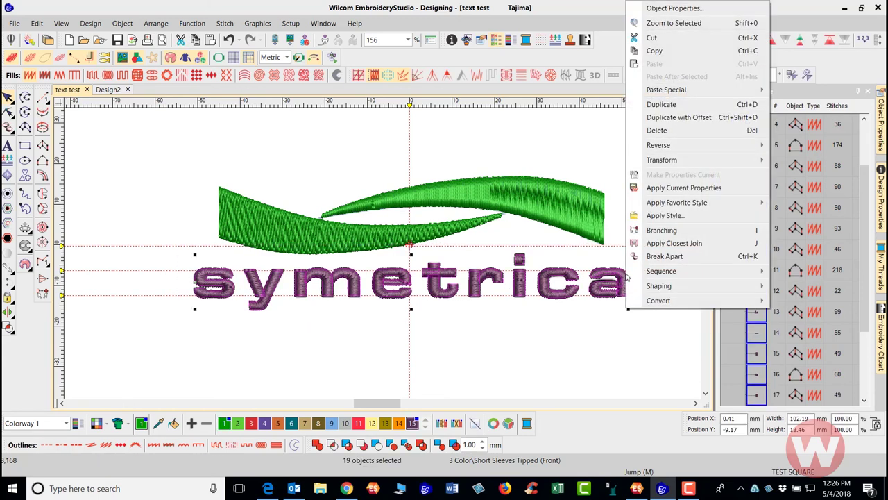
{"action": "left_click", "coordinate": [676, 8]}
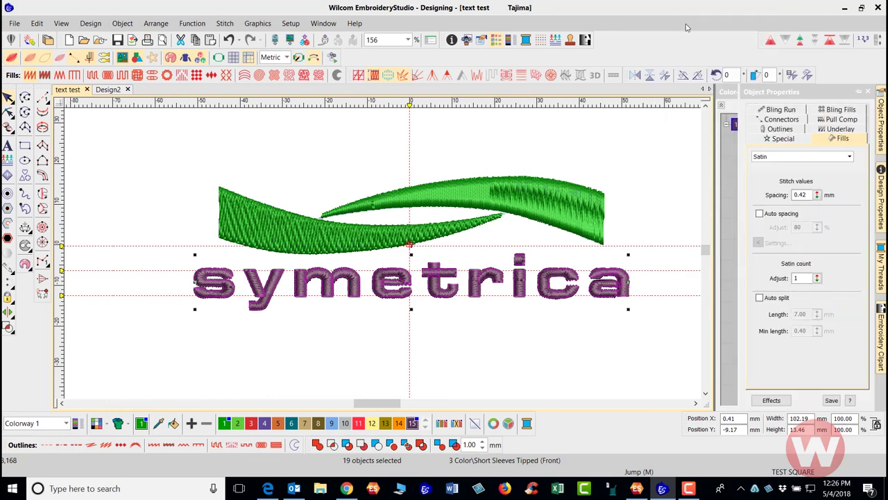
{"action": "left_click", "coordinate": [836, 131]}
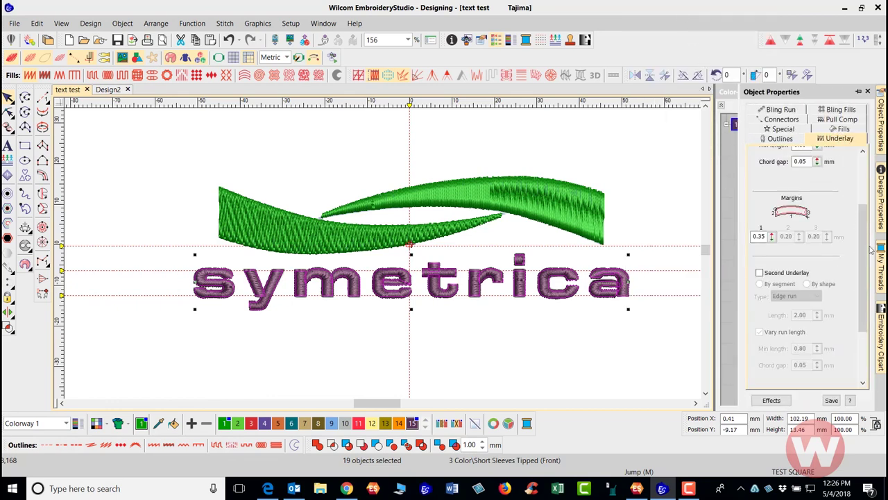
{"action": "left_click_drag", "start_coordinate": [866, 229], "coordinate": [866, 174]}
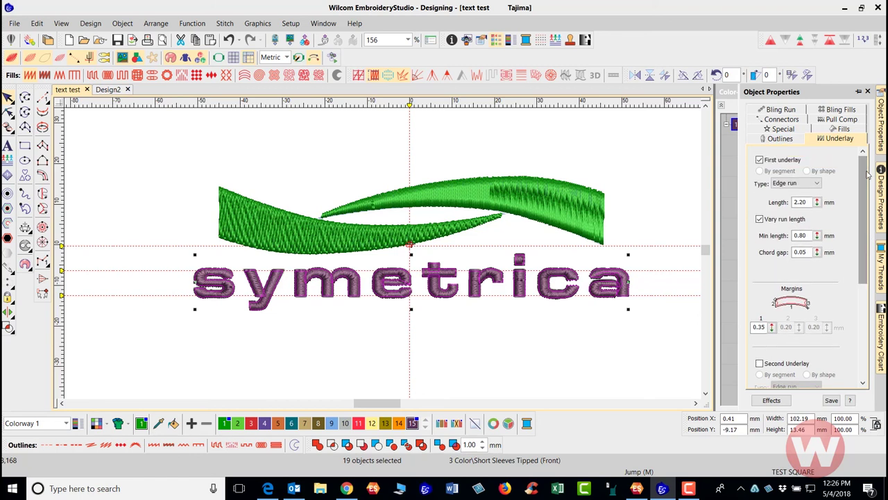
{"action": "left_click", "coordinate": [809, 184]}
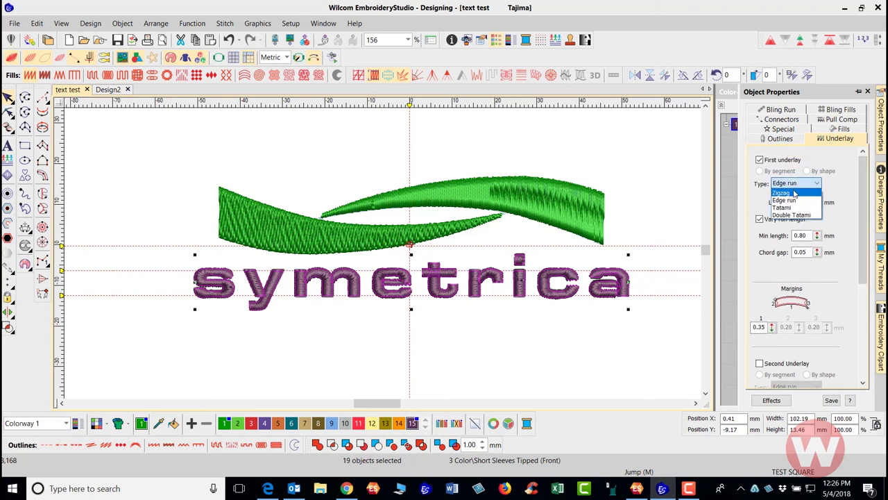
{"action": "left_click", "coordinate": [759, 166]}
{"action": "left_click", "coordinate": [760, 161]}
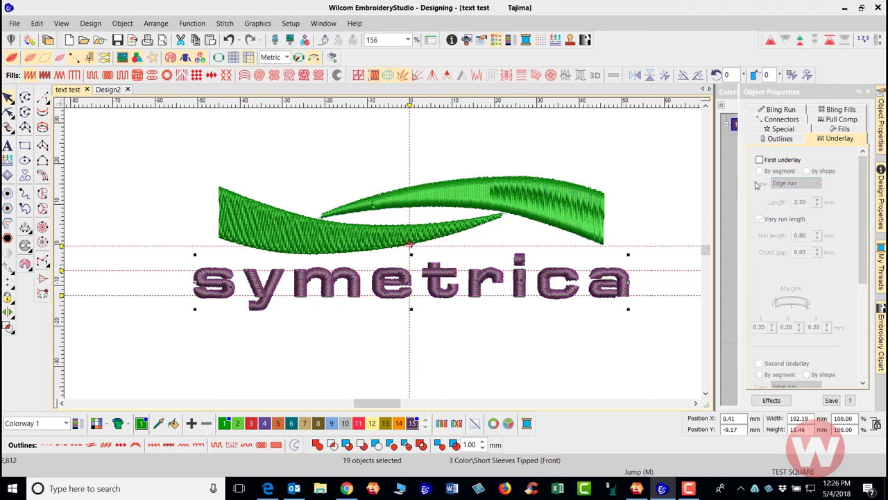
{"action": "left_click", "coordinate": [759, 160]}
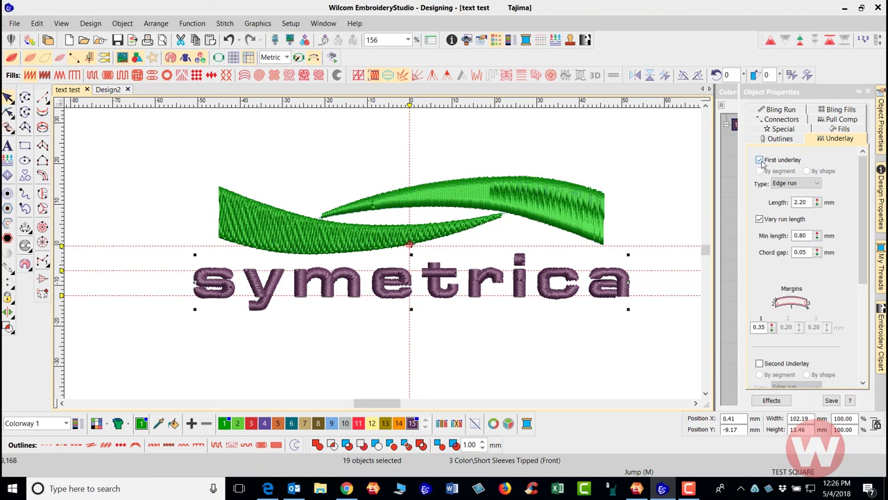
{"action": "left_click", "coordinate": [817, 184]}
{"action": "left_click", "coordinate": [811, 200]}
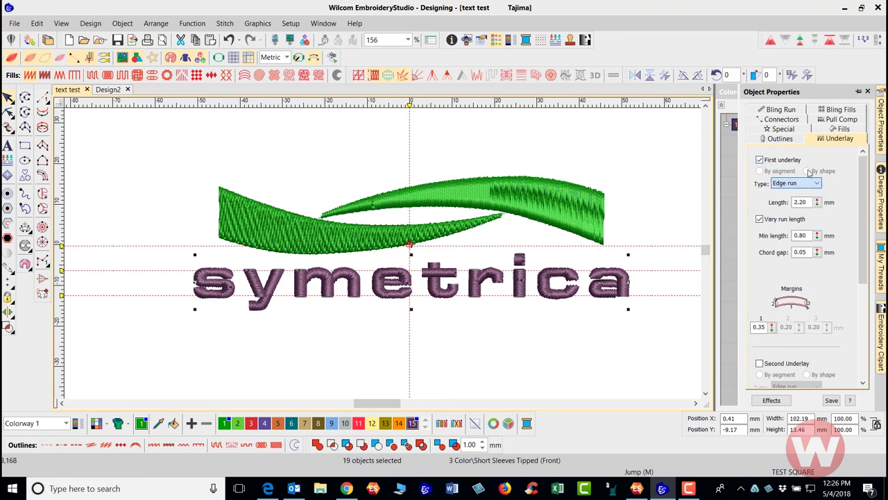
{"action": "left_click", "coordinate": [669, 174]}
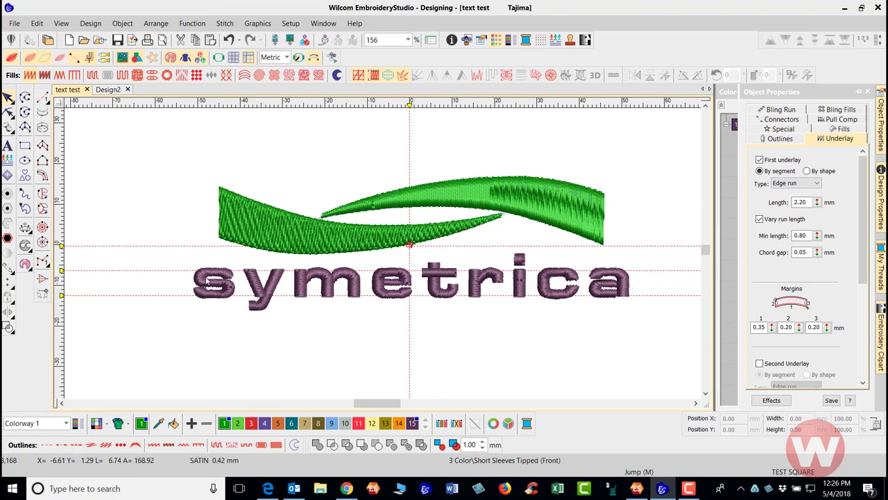
Set the first underlay of all the lettering objects except the i's dot to Center Run.
{"action": "left_click_drag", "start_coordinate": [188, 265], "coordinate": [657, 323]}
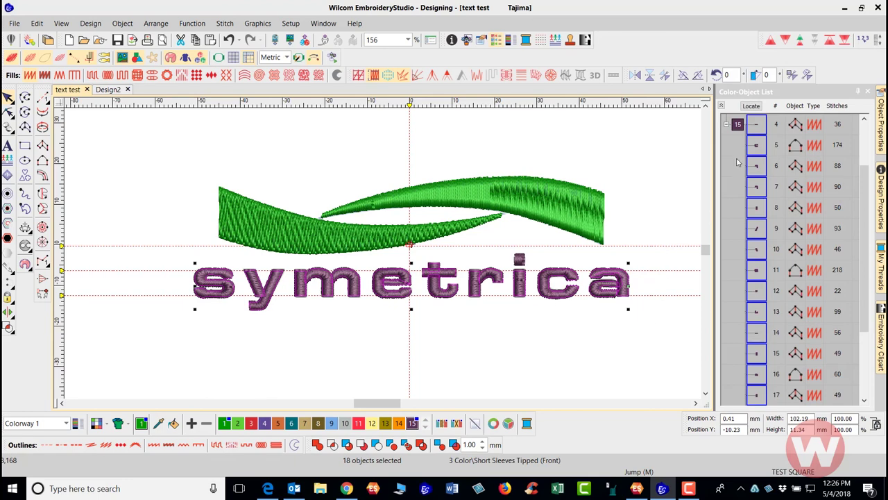
{"action": "right_click", "coordinate": [629, 285]}
{"action": "left_click", "coordinate": [674, 8]}
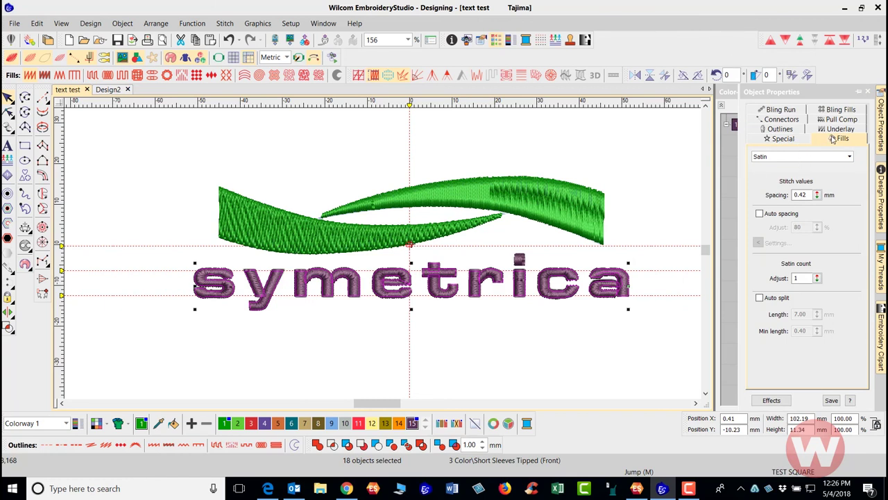
{"action": "left_click", "coordinate": [838, 129]}
{"action": "left_click", "coordinate": [816, 184]}
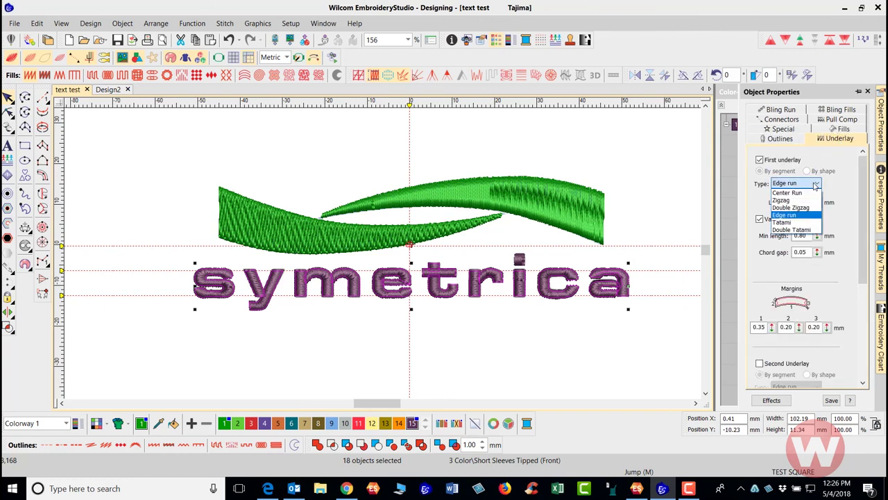
{"action": "left_click", "coordinate": [804, 193]}
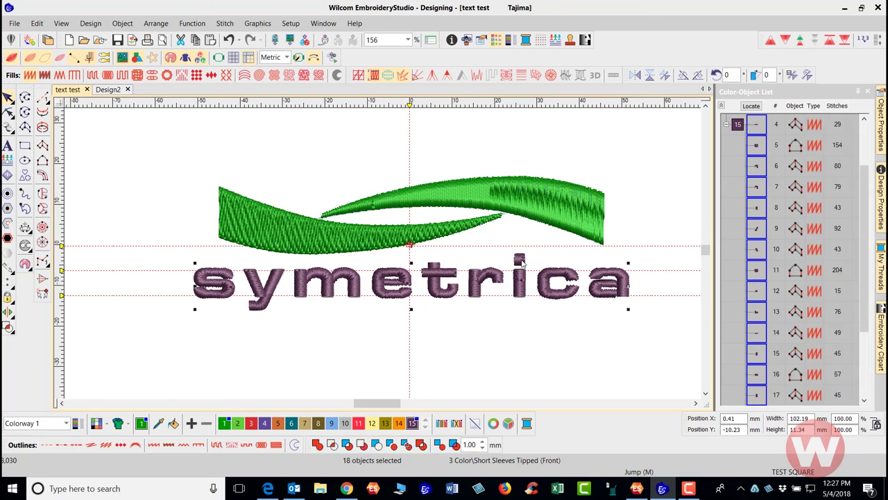
{"action": "left_click", "coordinate": [517, 321]}
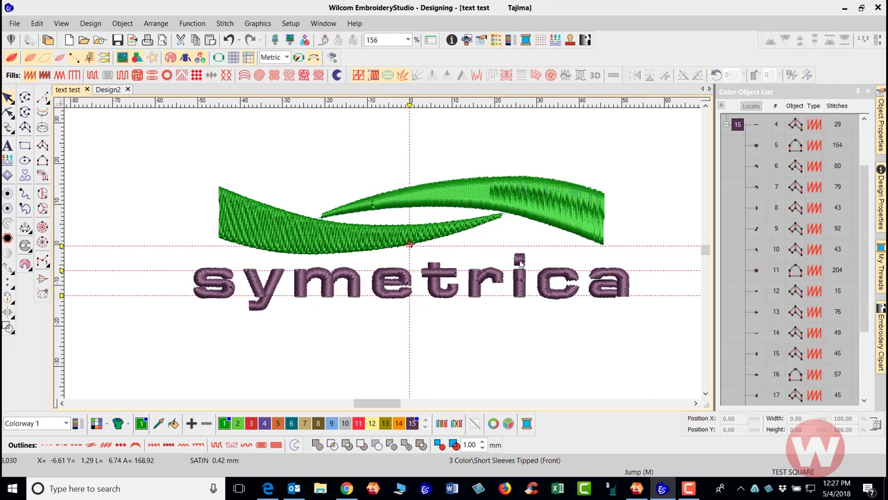
Add a vertical 90° stitch angle line through the i's dot.
{"action": "scroll", "coordinate": [519, 262], "scroll_direction": "up", "scroll_amount": 2}
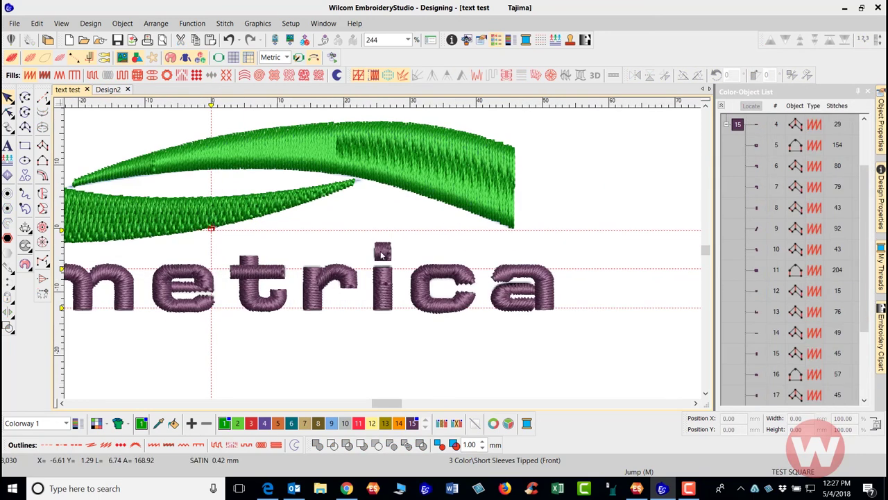
{"action": "left_click", "coordinate": [381, 255]}
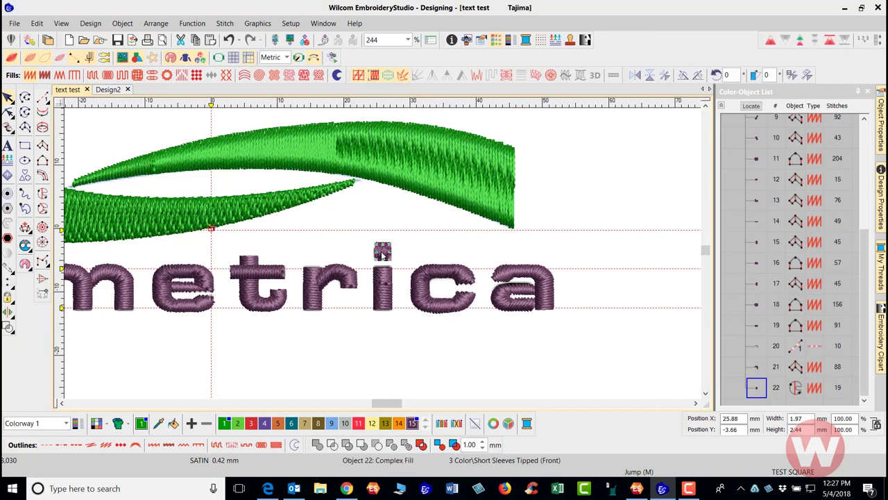
{"action": "left_click", "coordinate": [42, 210]}
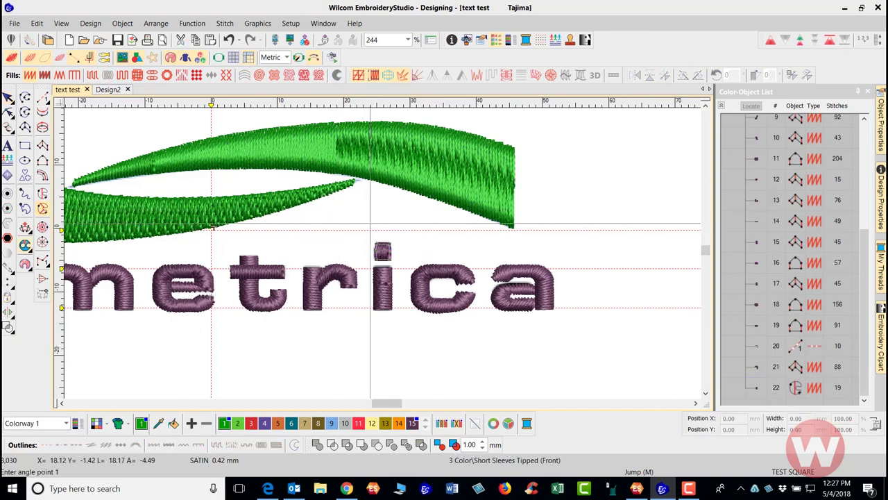
{"action": "left_click", "coordinate": [381, 236]}
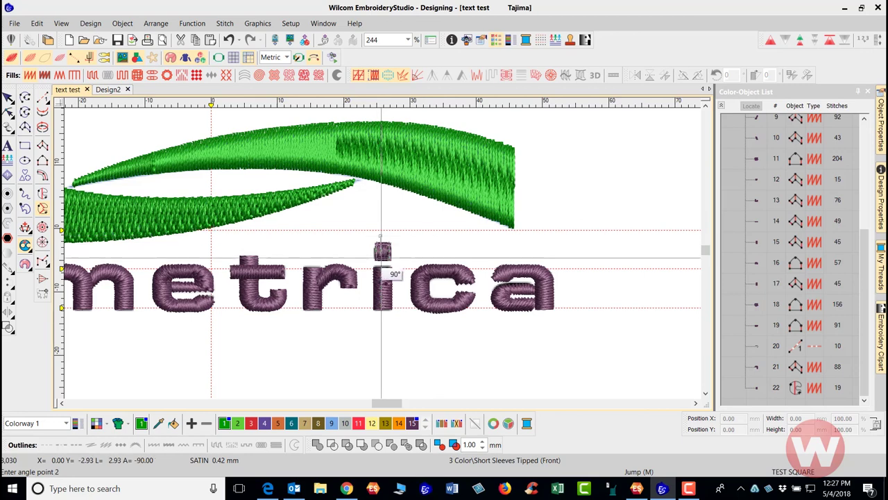
{"action": "left_click", "coordinate": [381, 267]}
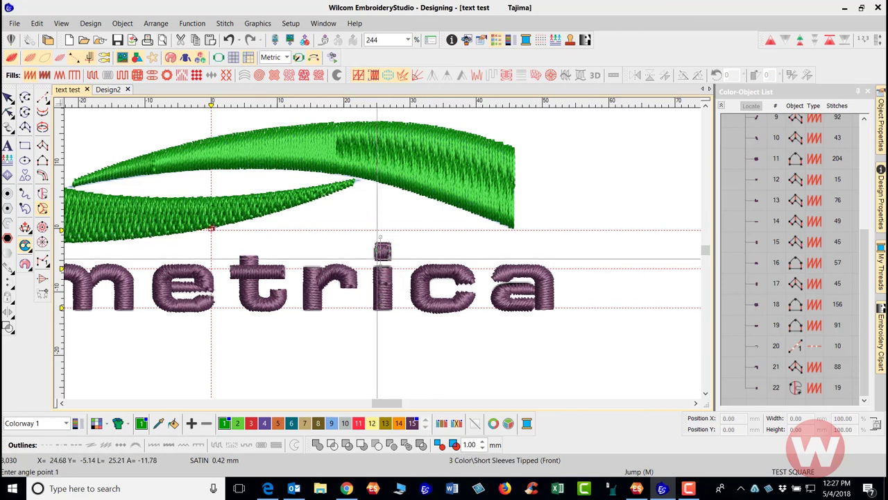
{"action": "key", "text": "Return"}
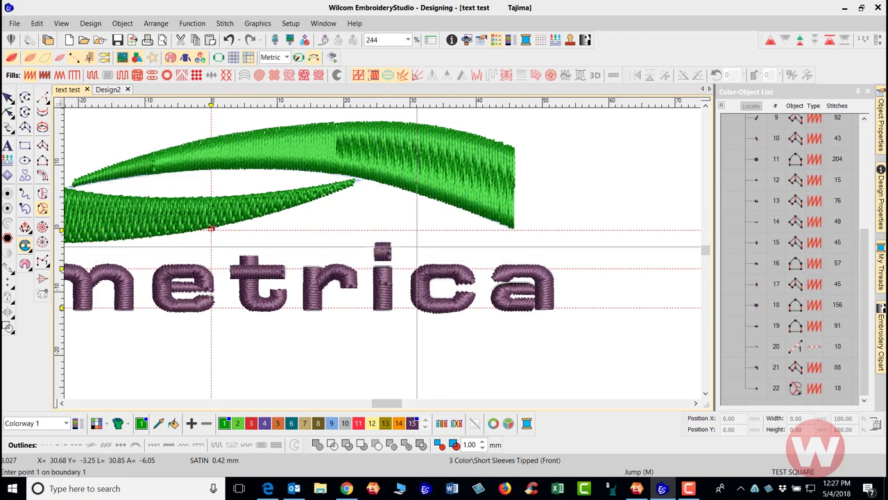
{"action": "key", "text": "Escape"}
Set the i's dot's first underlay to be applied by segment, with the type Center Run.
{"action": "left_click", "coordinate": [380, 253]}
{"action": "right_click", "coordinate": [381, 253]}
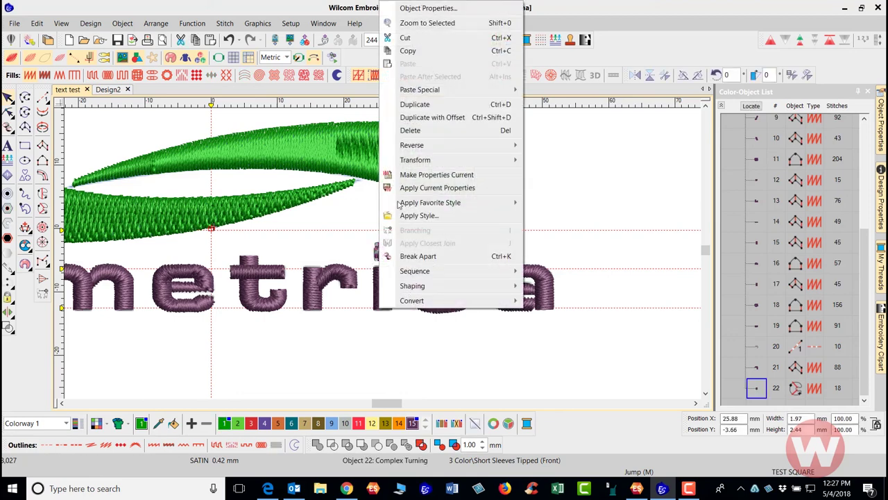
{"action": "left_click", "coordinate": [428, 8]}
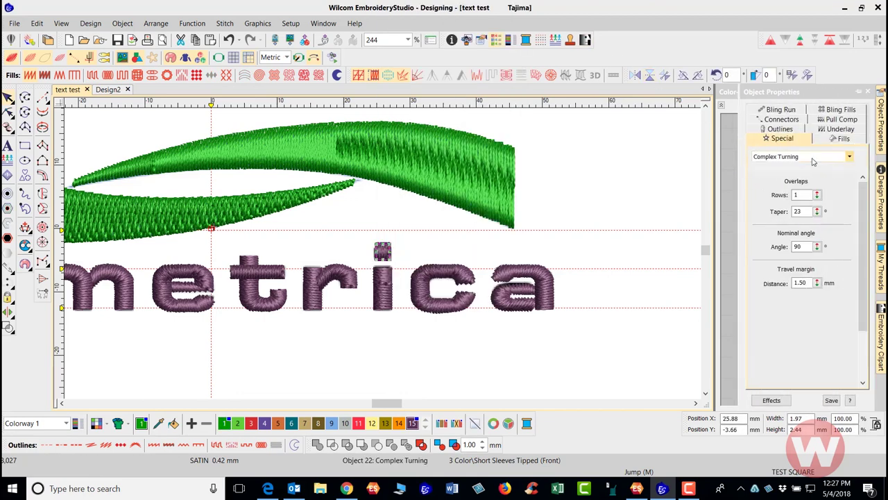
{"action": "left_click", "coordinate": [844, 137]}
{"action": "left_click", "coordinate": [843, 131]}
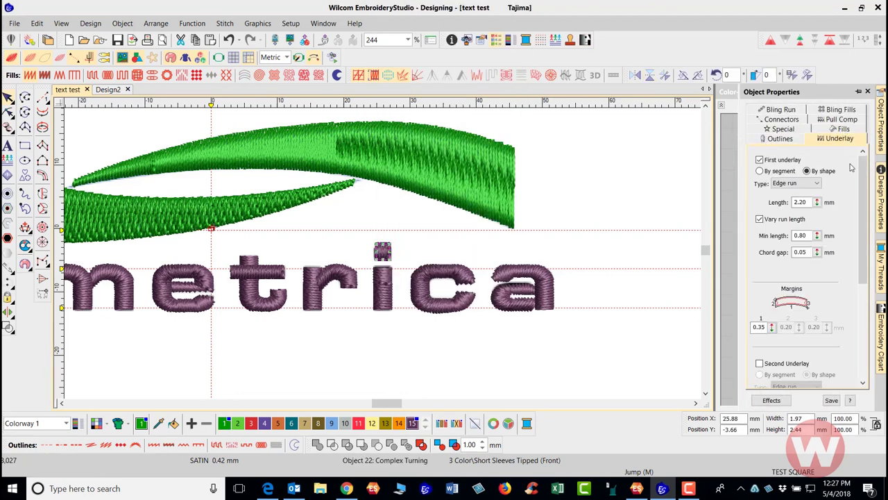
{"action": "left_click", "coordinate": [817, 183]}
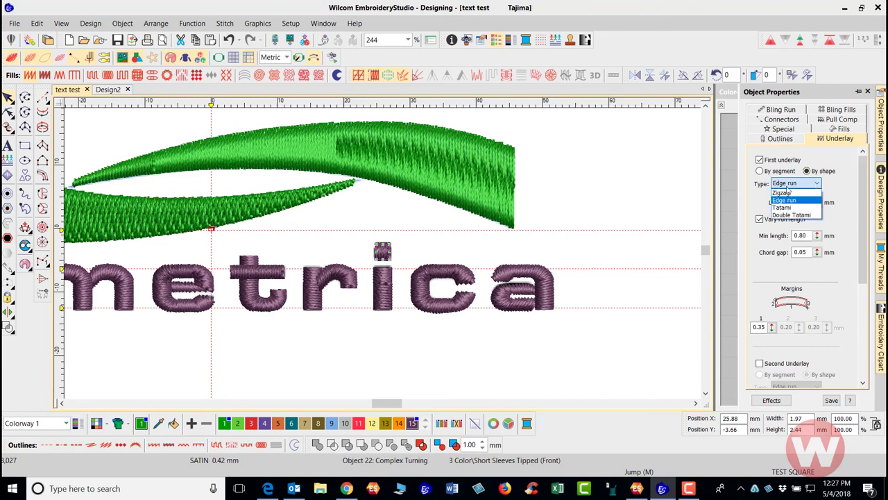
{"action": "left_click", "coordinate": [761, 172]}
{"action": "left_click", "coordinate": [761, 172]}
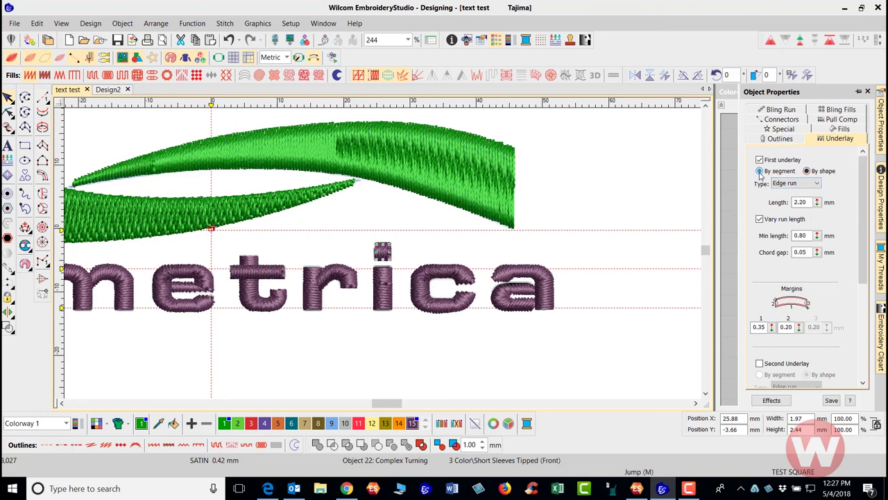
{"action": "left_click", "coordinate": [817, 183]}
{"action": "left_click", "coordinate": [795, 195]}
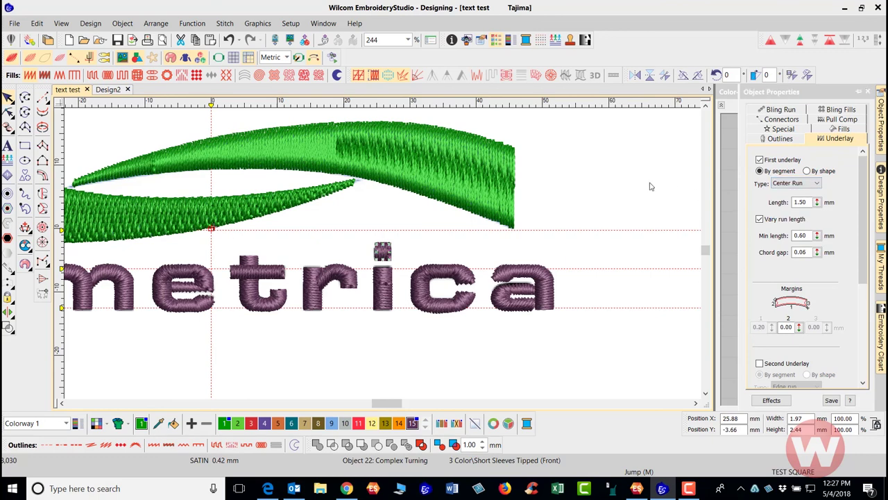
{"action": "left_click", "coordinate": [292, 349]}
Reapply small stitch removal to the design as Always, with a minimum stitch length of 0.5 mm.
{"action": "scroll", "coordinate": [355, 242], "scroll_direction": "down", "scroll_amount": 2}
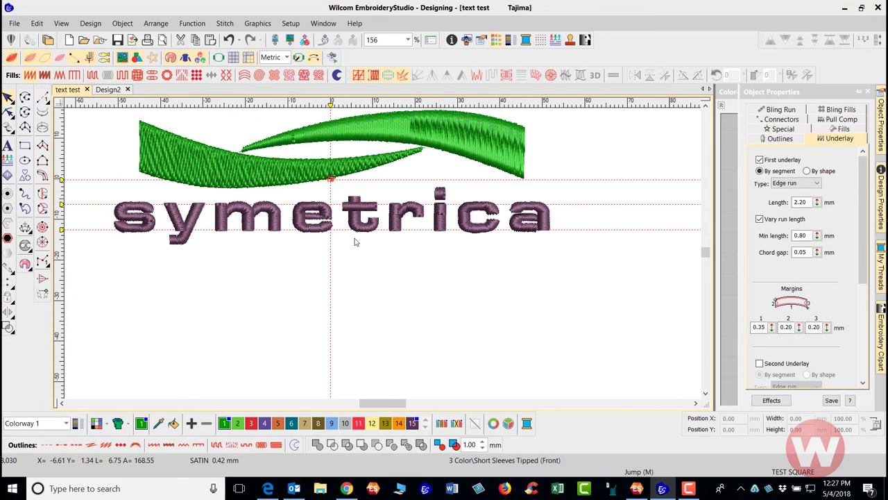
{"action": "left_click", "coordinate": [90, 23]}
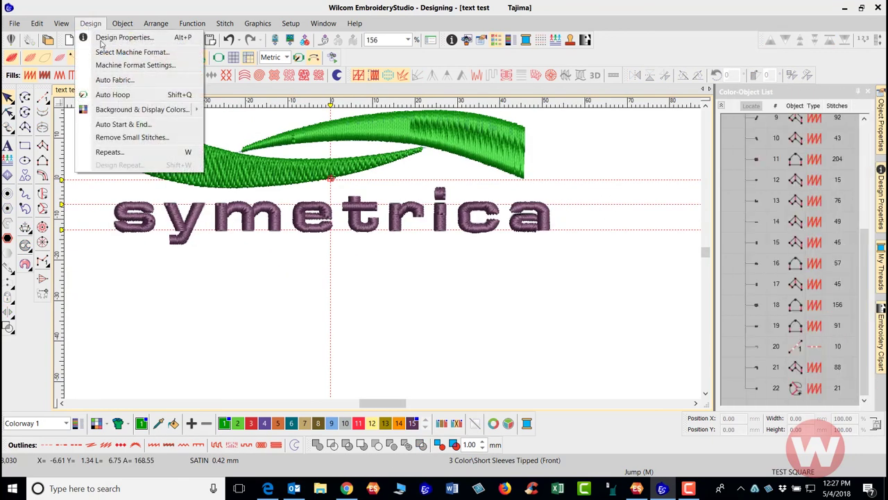
{"action": "left_click", "coordinate": [131, 137]}
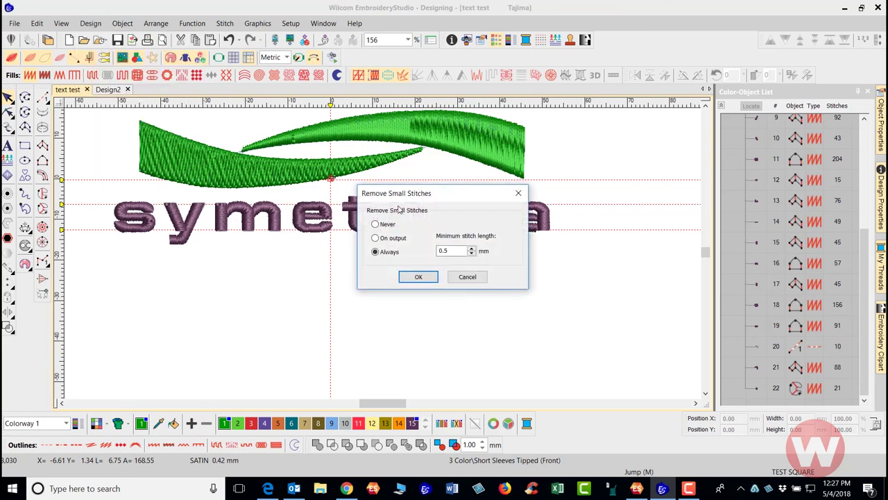
{"action": "left_click", "coordinate": [413, 277]}
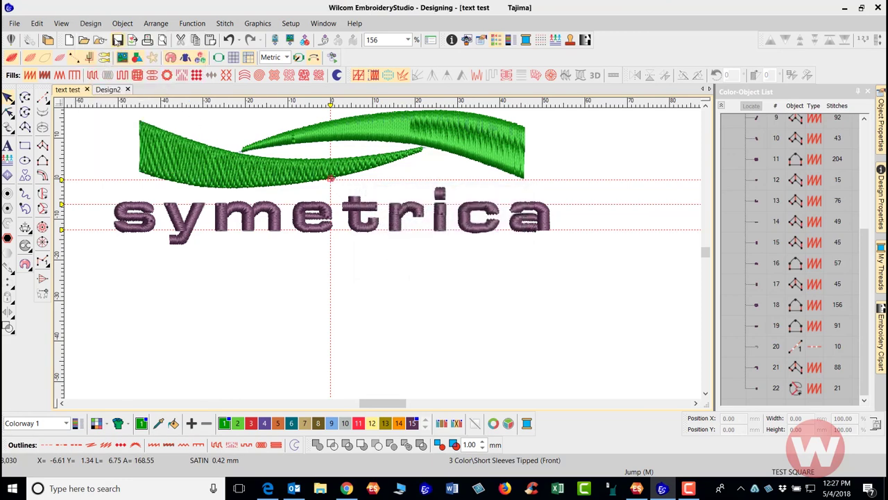
Run the Stitch Player briefly on the whole logo, and stop the playback.
{"action": "scroll", "coordinate": [382, 257], "scroll_direction": "down", "scroll_amount": 2}
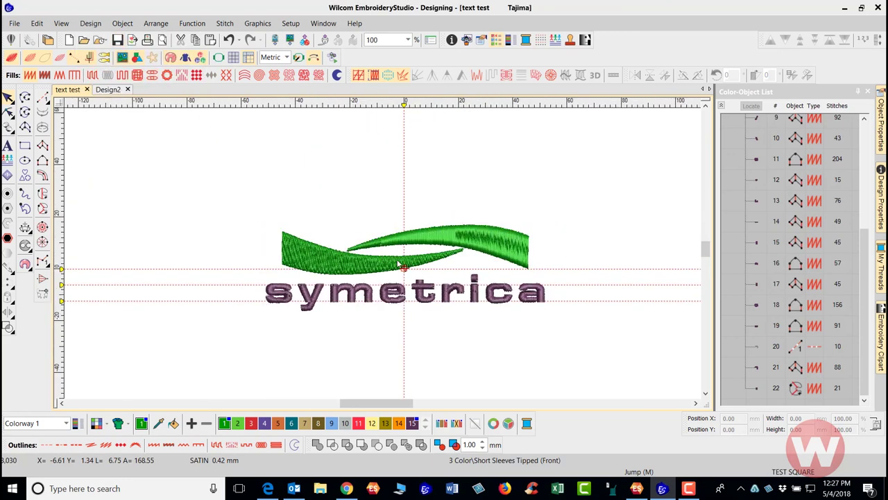
{"action": "scroll", "coordinate": [380, 257], "scroll_direction": "up", "scroll_amount": 1}
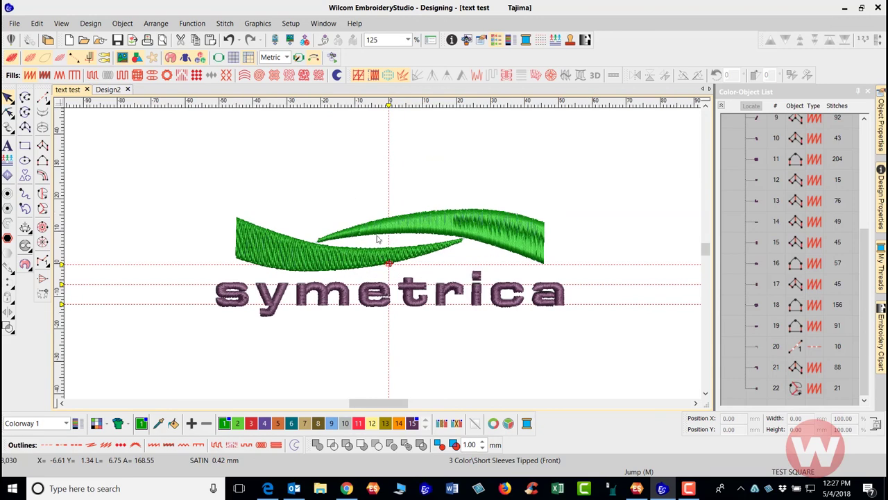
{"action": "scroll", "coordinate": [378, 239], "scroll_direction": "up", "scroll_amount": 3}
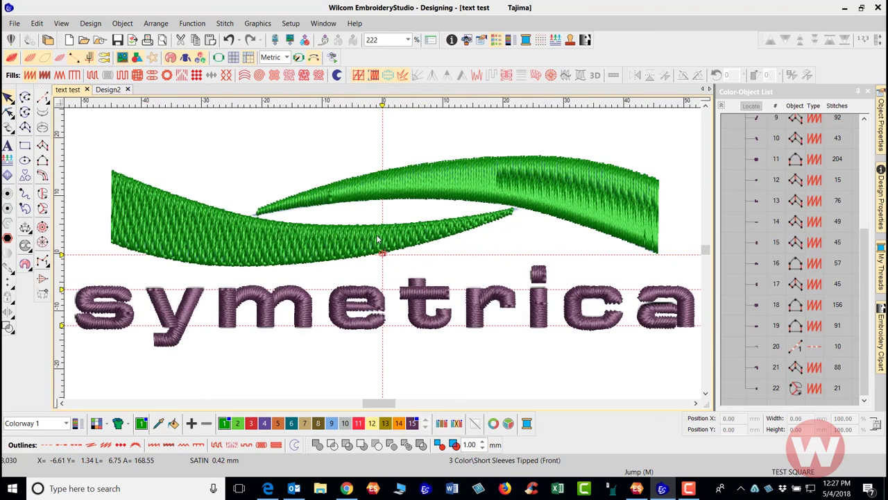
{"action": "left_click", "coordinate": [333, 58]}
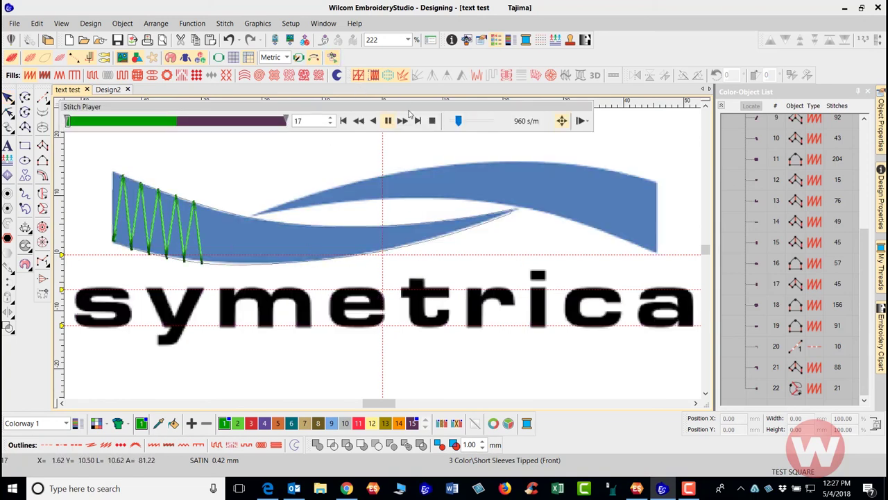
{"action": "left_click", "coordinate": [432, 120]}
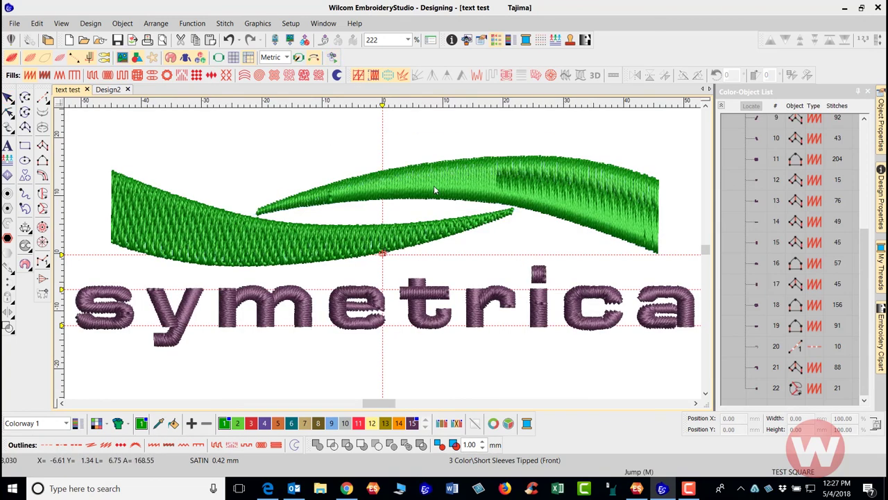
Play the stitch-out from the start of the purple lettering, with the speed raised to 2820 s/m.
{"action": "left_click", "coordinate": [333, 57]}
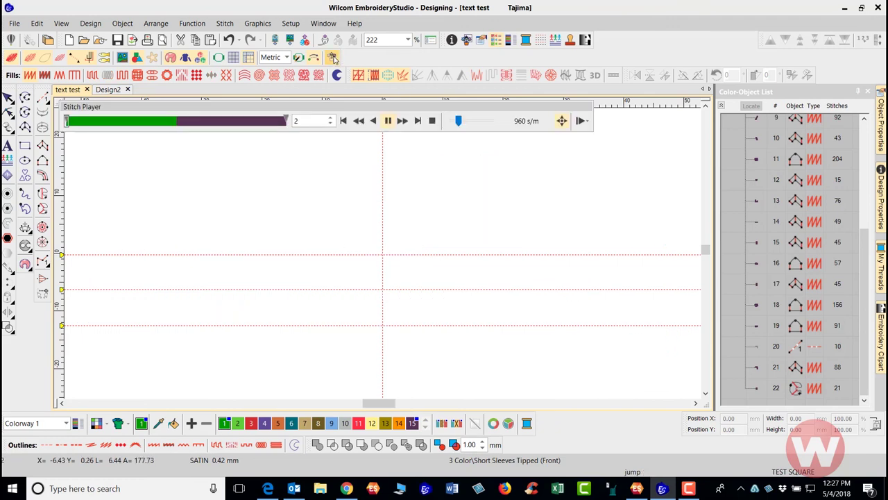
{"action": "left_click", "coordinate": [179, 122]}
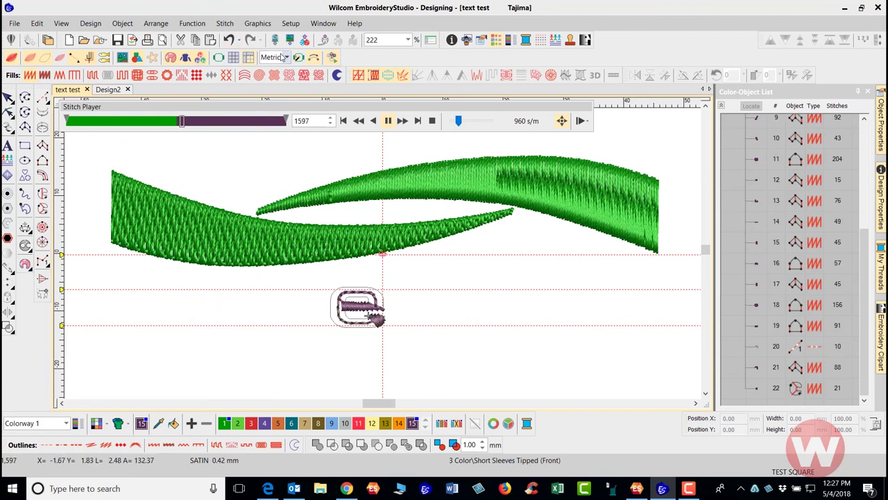
{"action": "left_click_drag", "start_coordinate": [458, 122], "coordinate": [468, 122]}
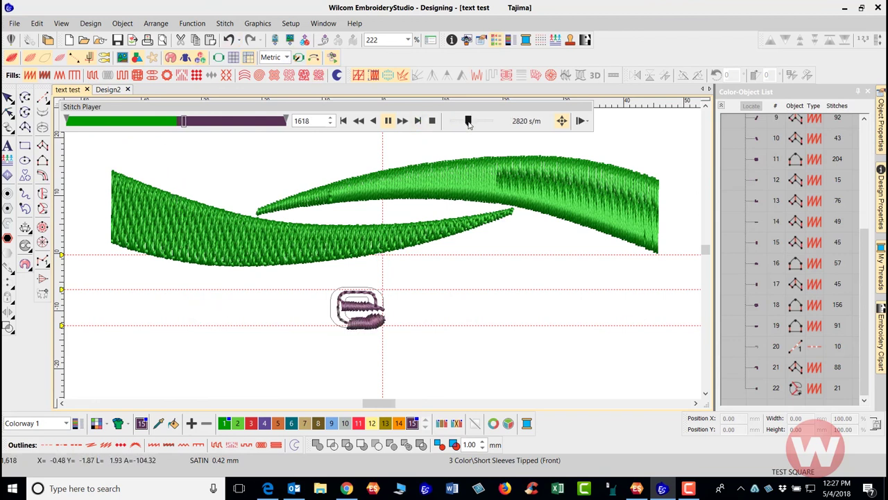